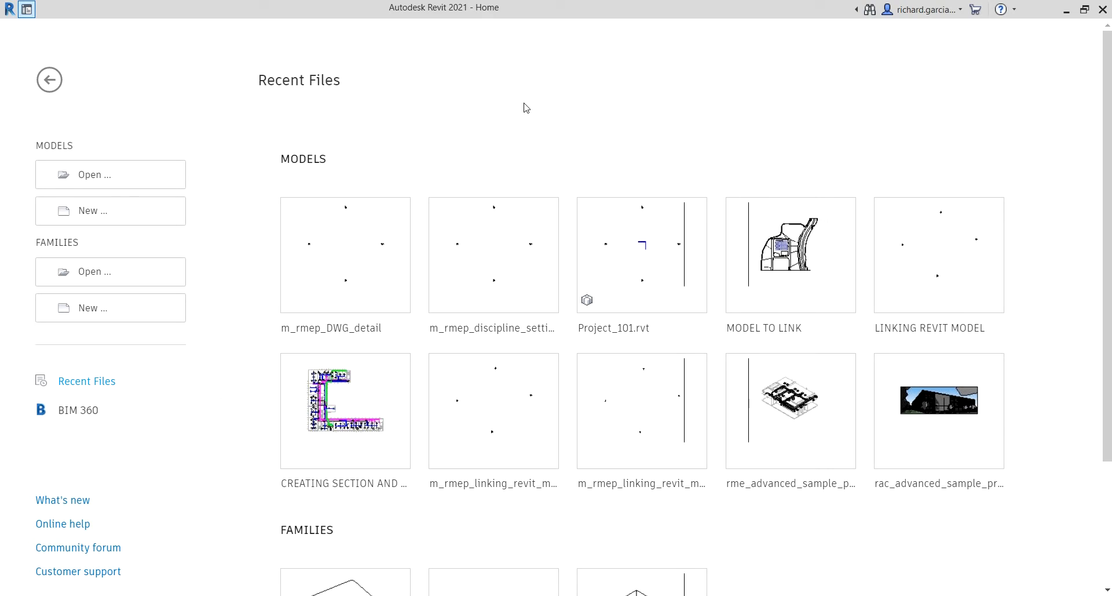
Open the recent m_rmep_discipline_settings project and bring up the Mechanical Settings dialog
click(481, 262)
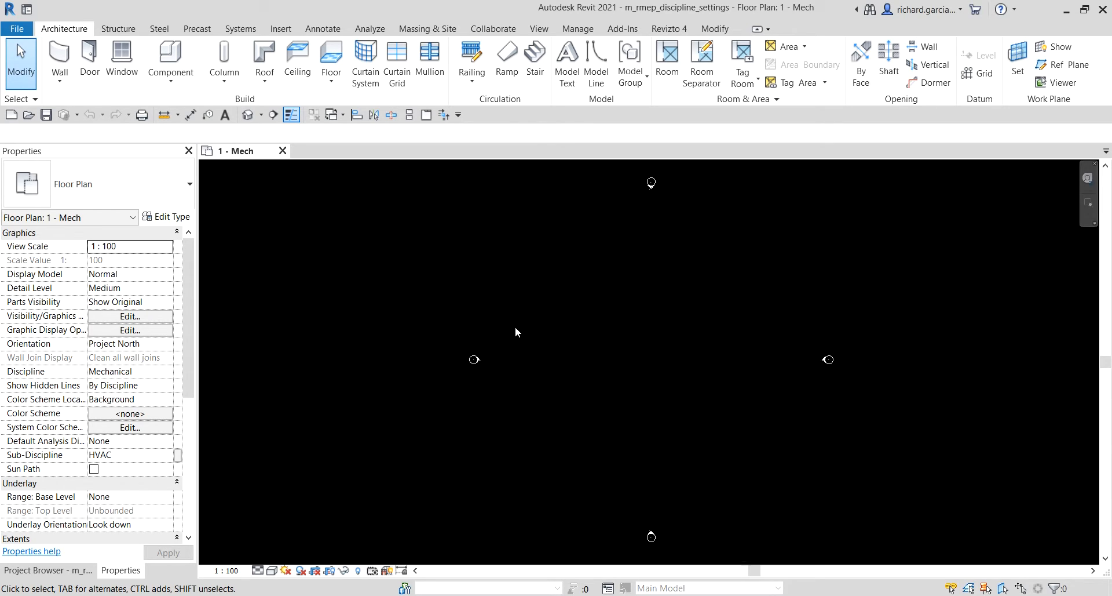
click(240, 29)
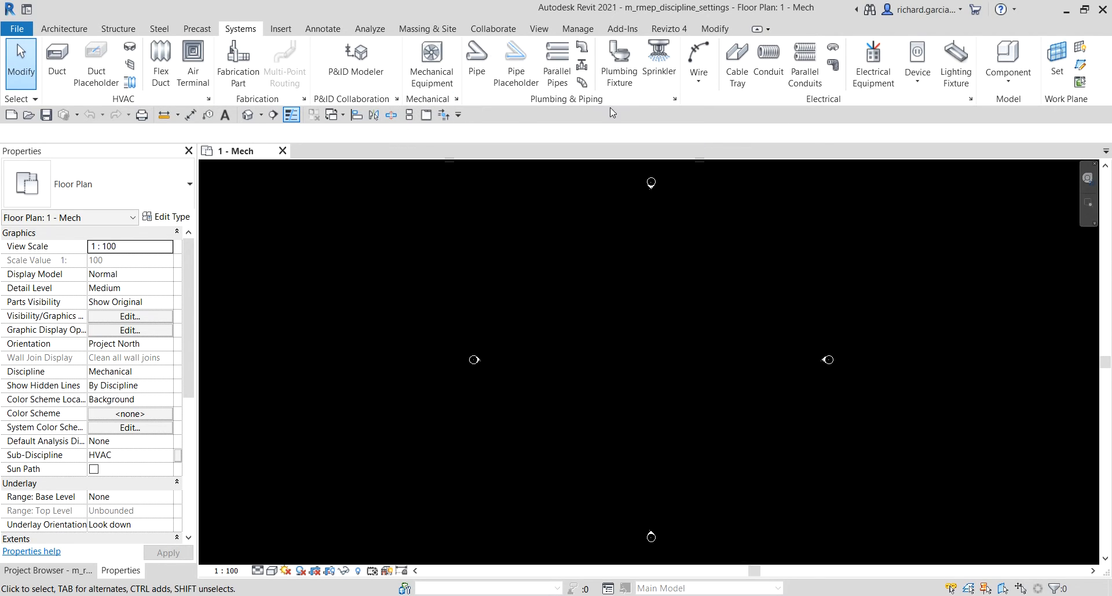
click(674, 101)
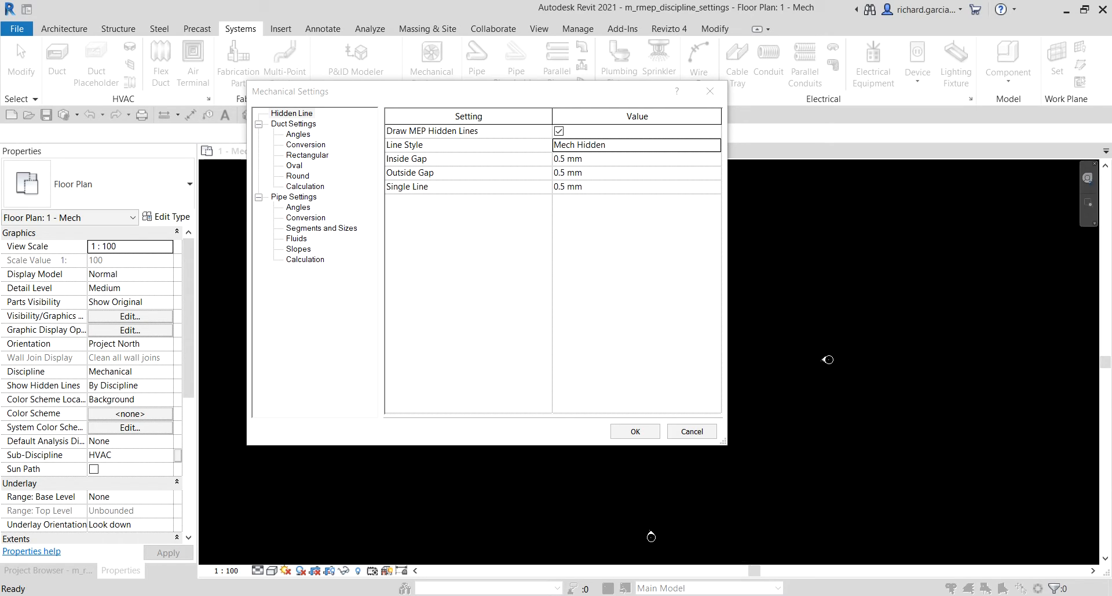
drag(527, 105, 577, 172)
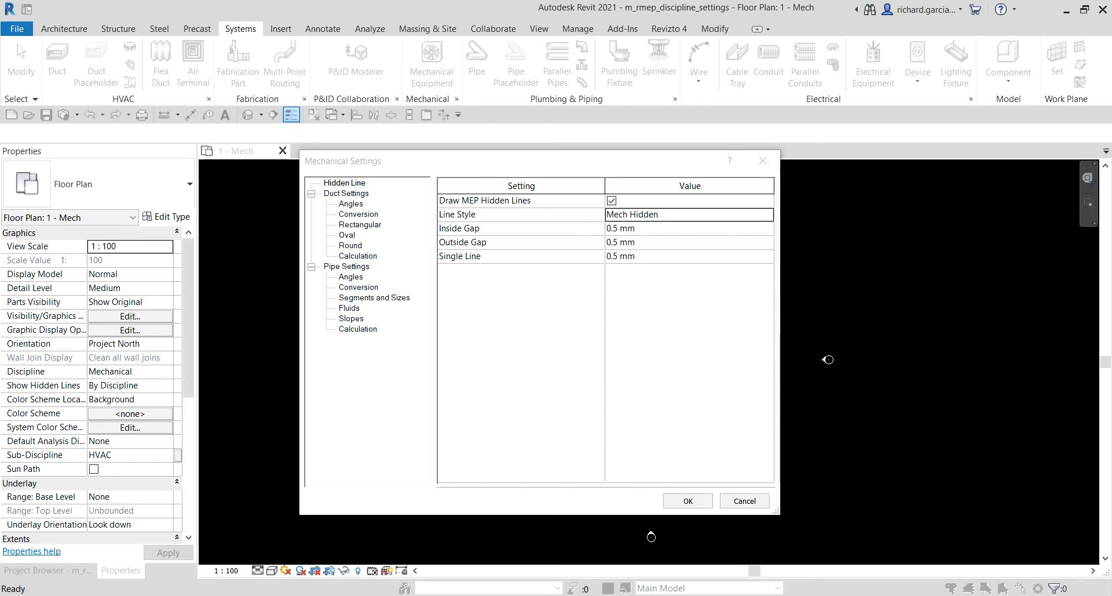
Examine how the mechanical settings are organised, viewing the Hidden Line options and the general Duct Settings
click(341, 166)
click(355, 183)
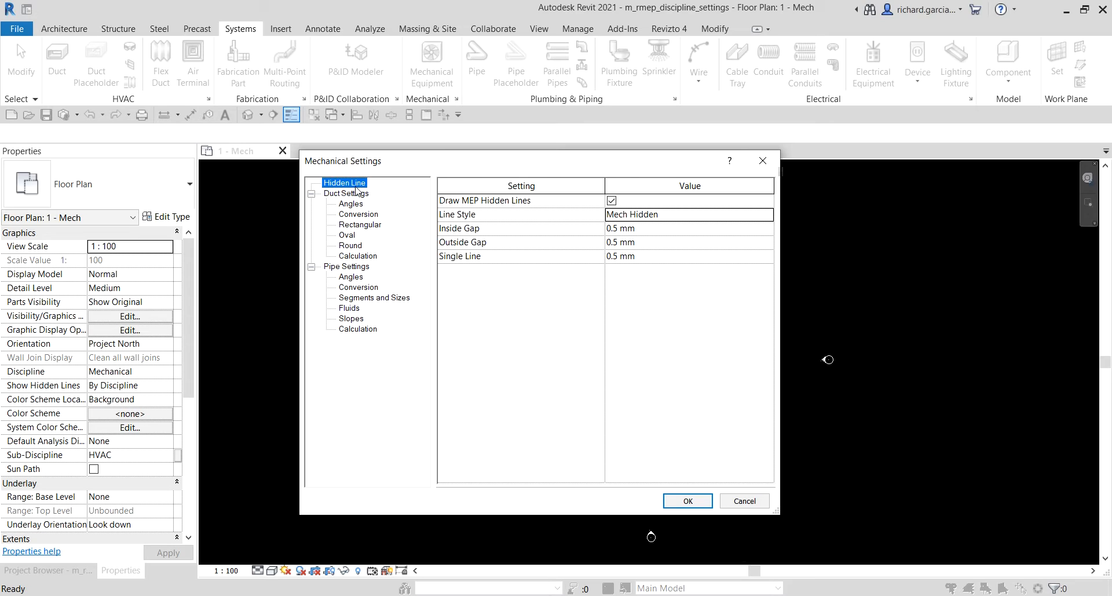
click(357, 184)
click(650, 211)
click(353, 193)
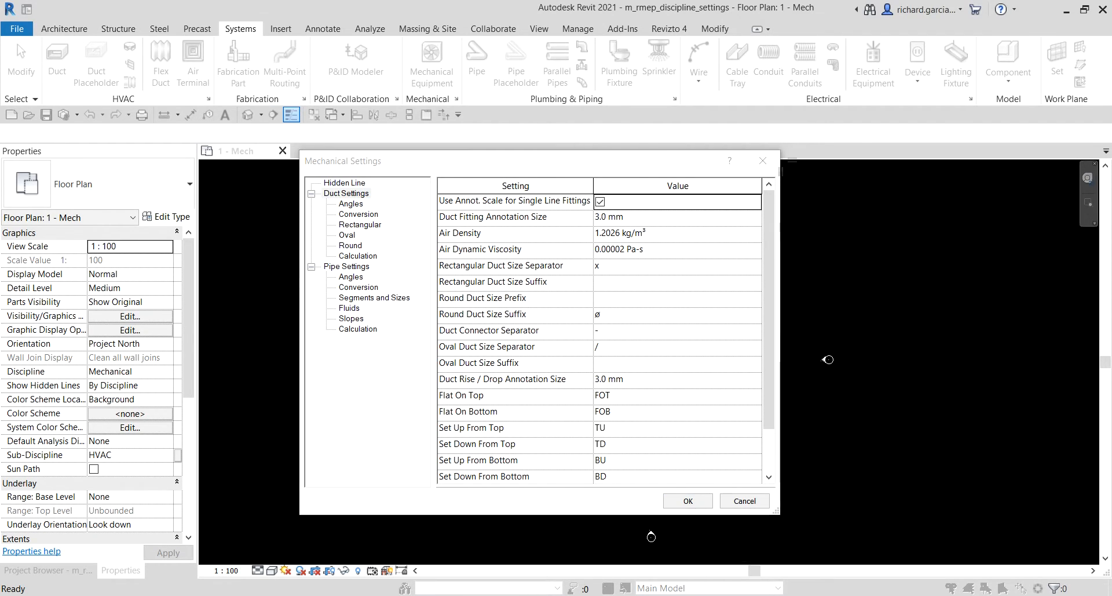
click(341, 197)
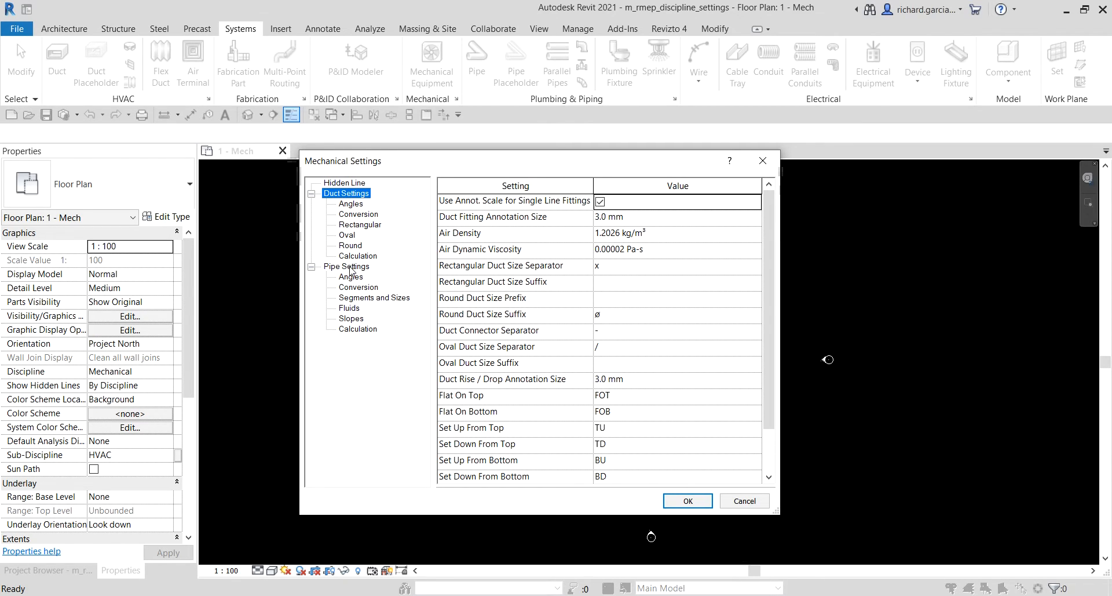
key(ctrl)
key(ctrl)
key(ctrl)
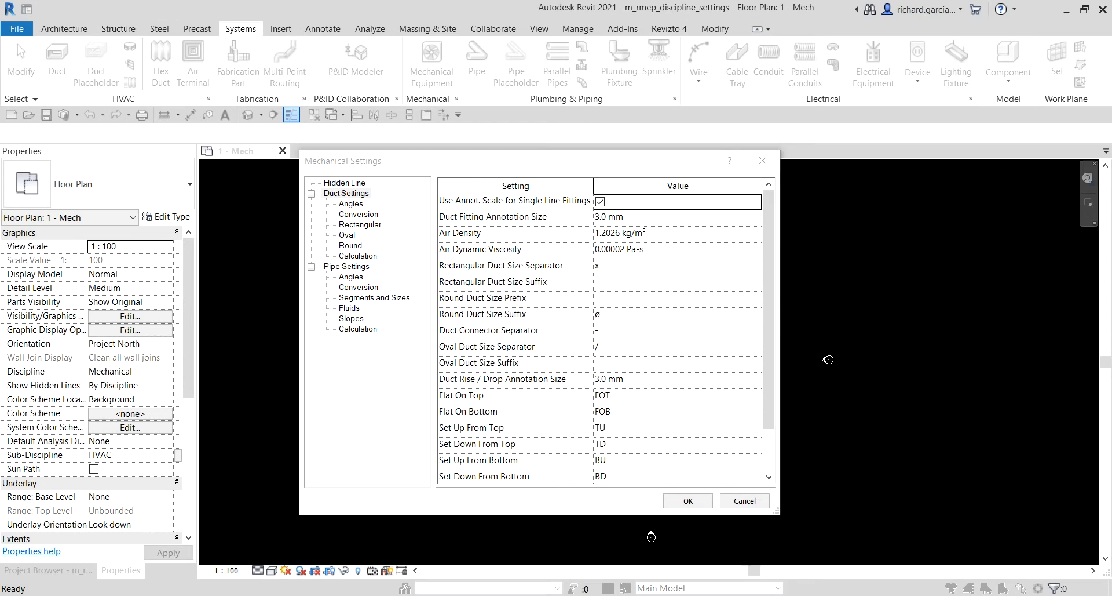
click(375, 162)
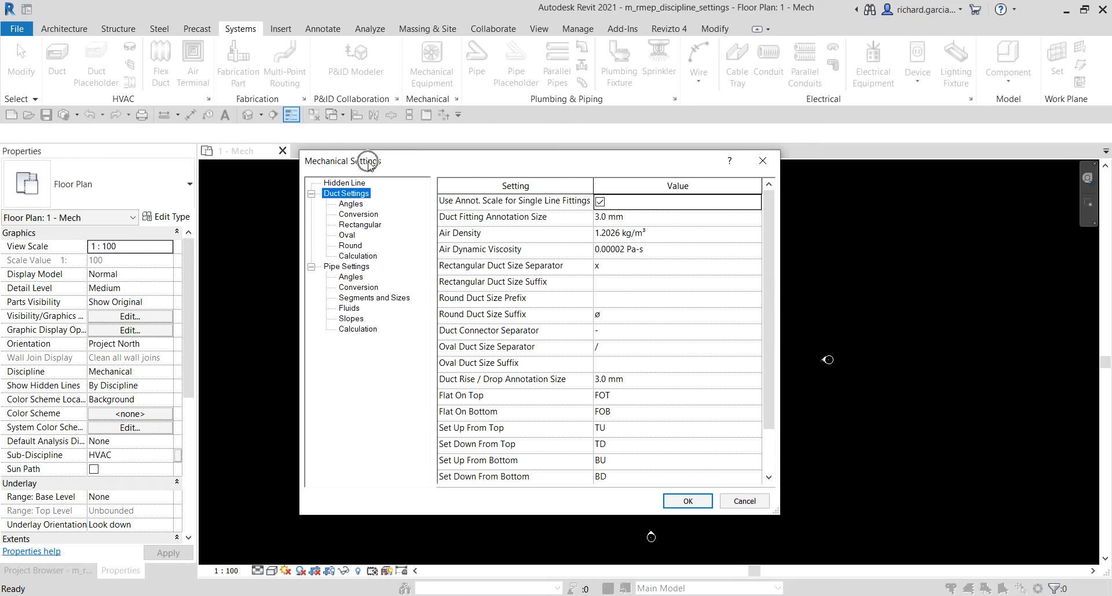
Review the MEP hidden line options, including line style, inside gap, outside gap and single line
click(354, 183)
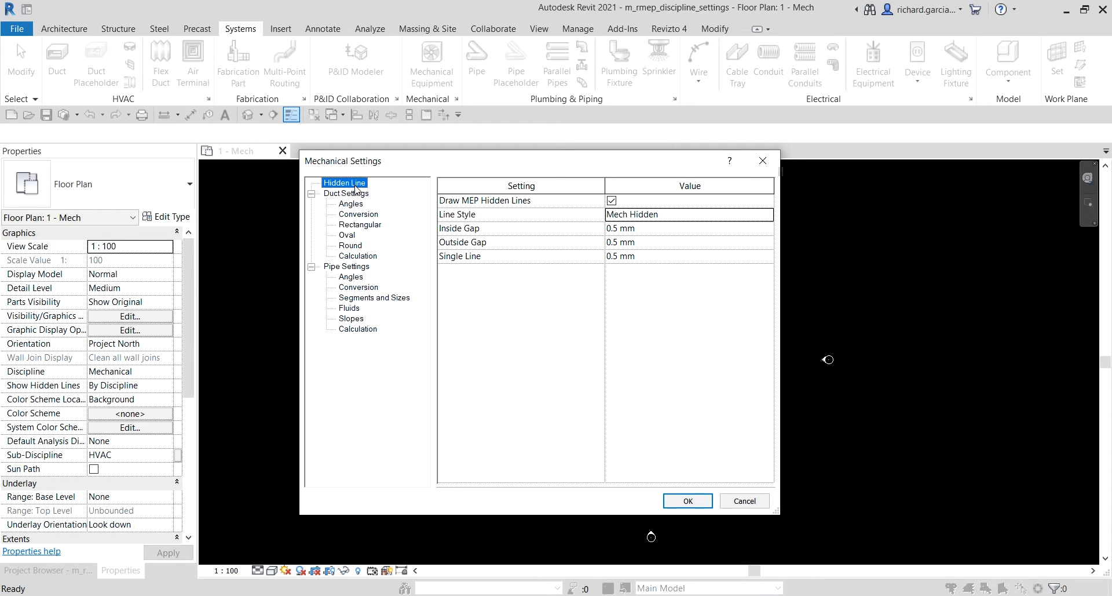
key(ctrl)
click(495, 219)
key(ctrl)
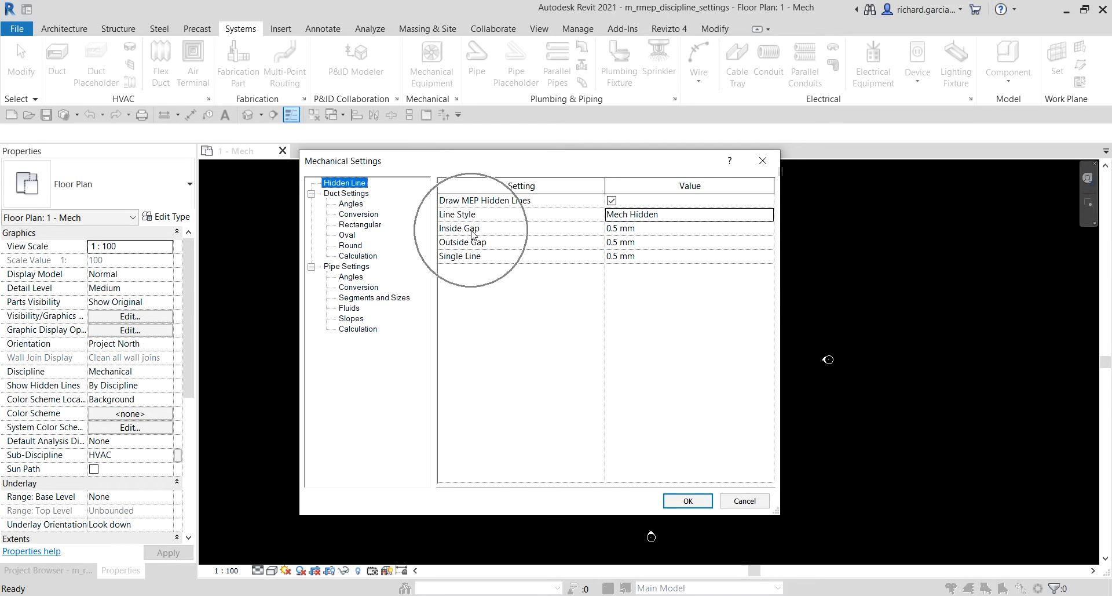
key(ctrl)
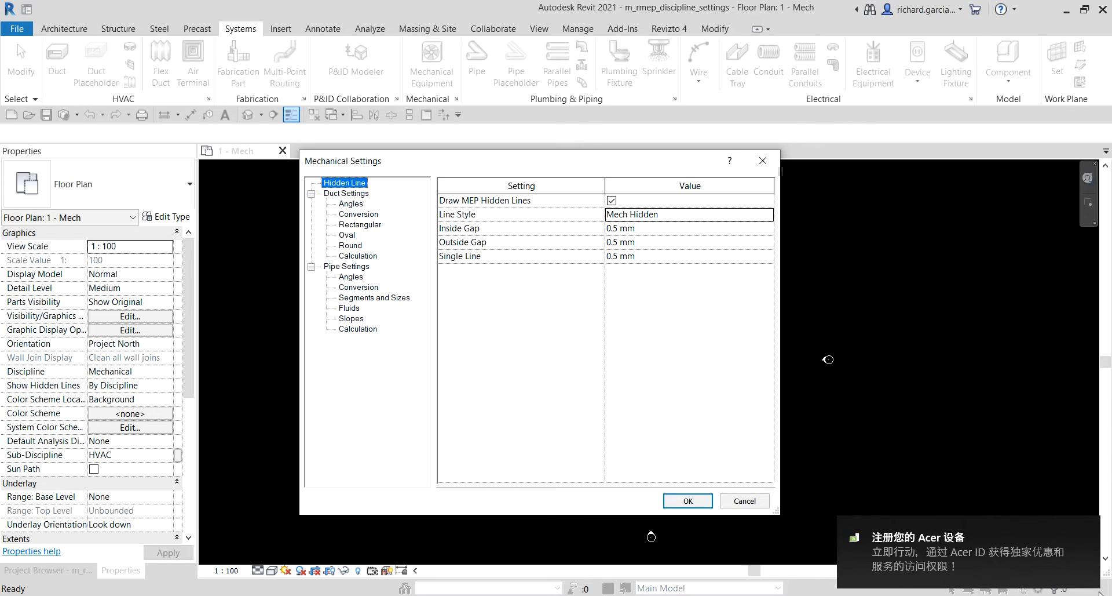
click(1086, 535)
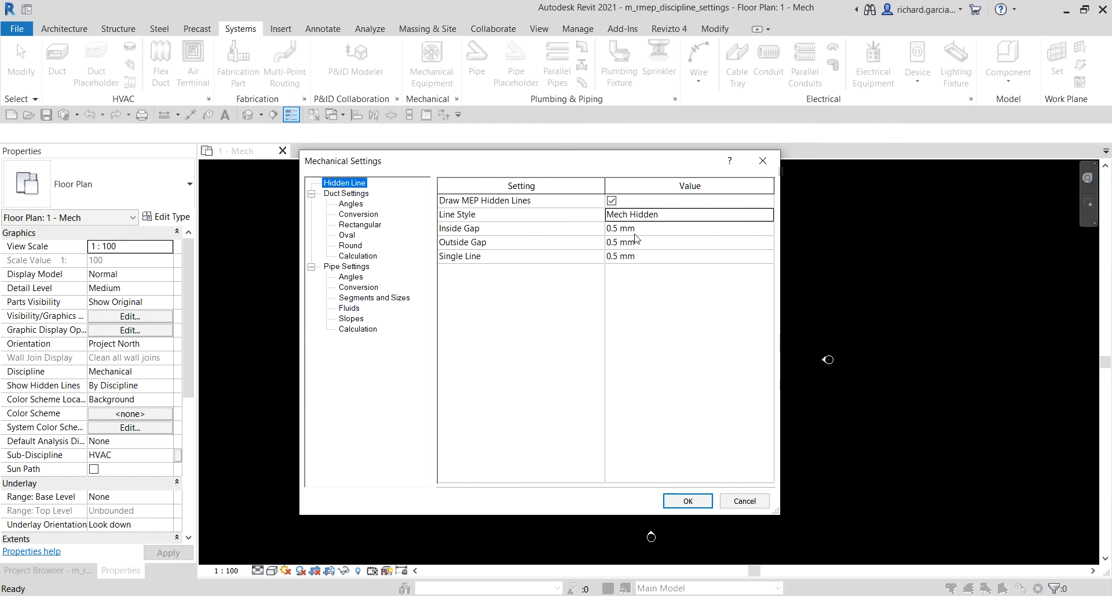
Review all general duct settings, from annotation size and air properties to size separators, suffixes and the Centerline symbol
click(350, 194)
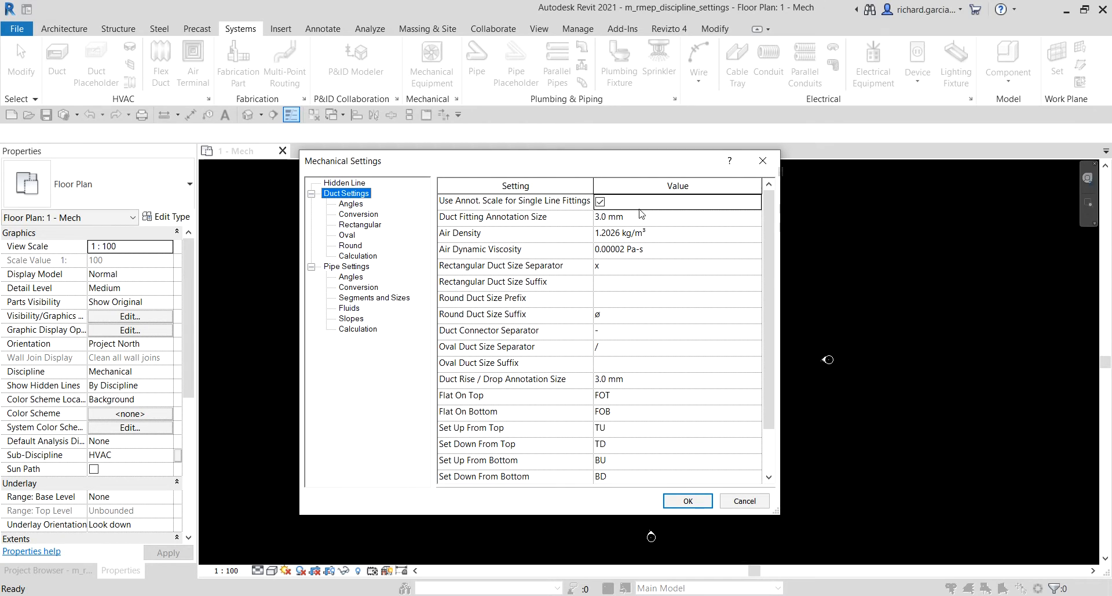
key(ctrl)
key(ctrl)
key(ctrl)
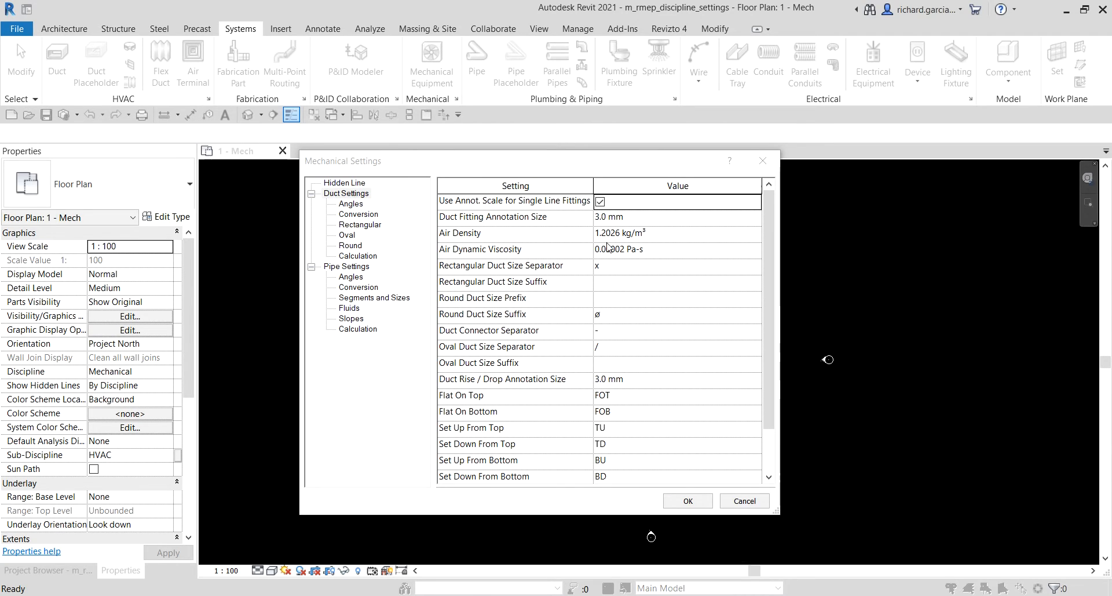
scroll(611, 440, down, 1)
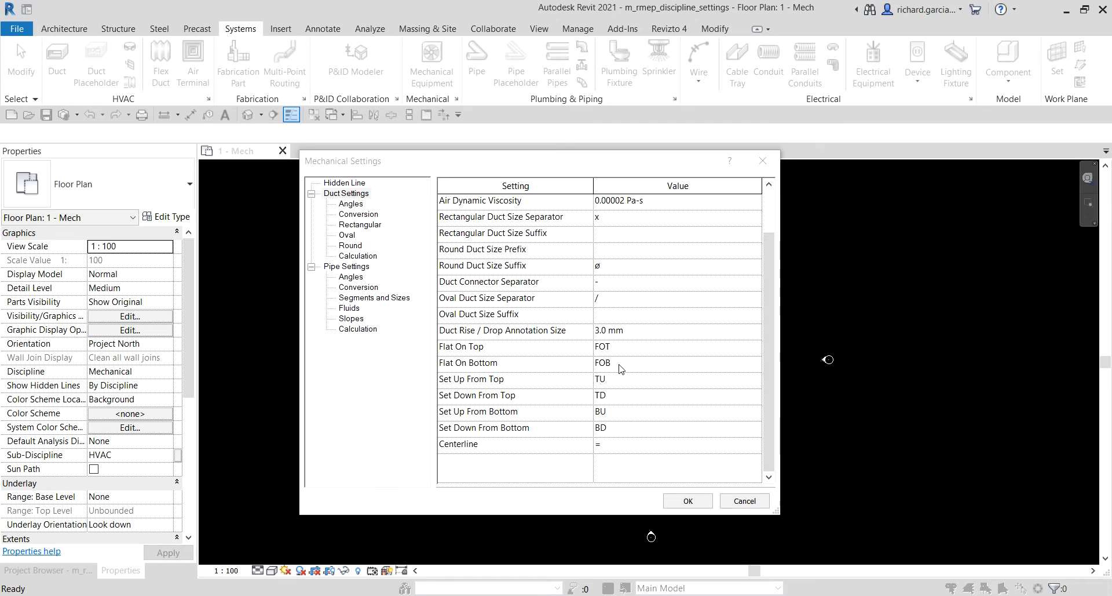
click(618, 270)
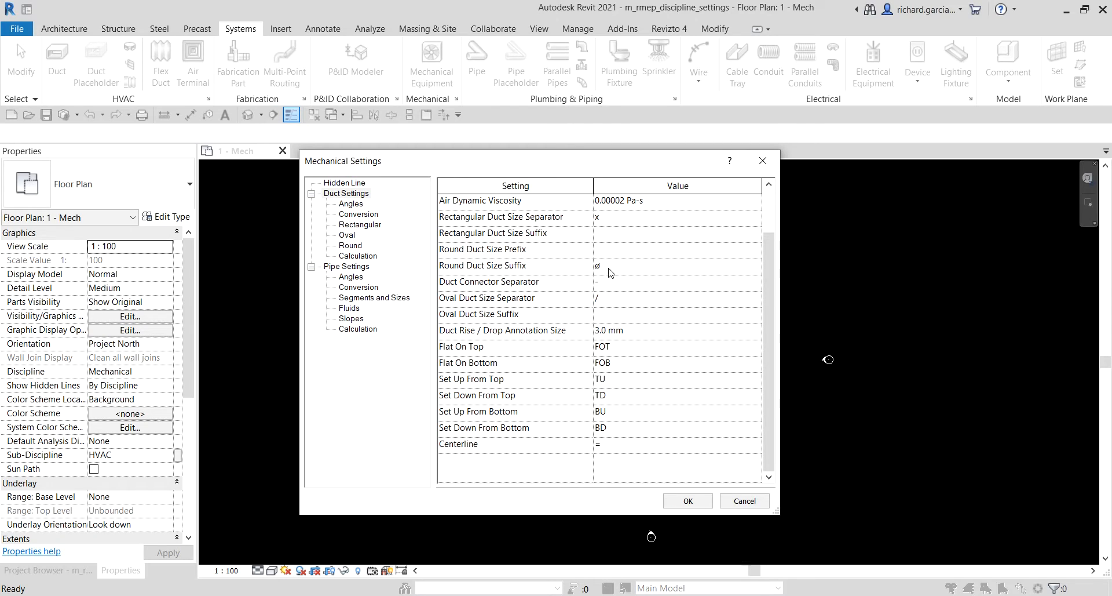
click(611, 271)
Examine the duct fitting angle options and the Supply Air conversion settings, including the available systems and main duct types
click(351, 205)
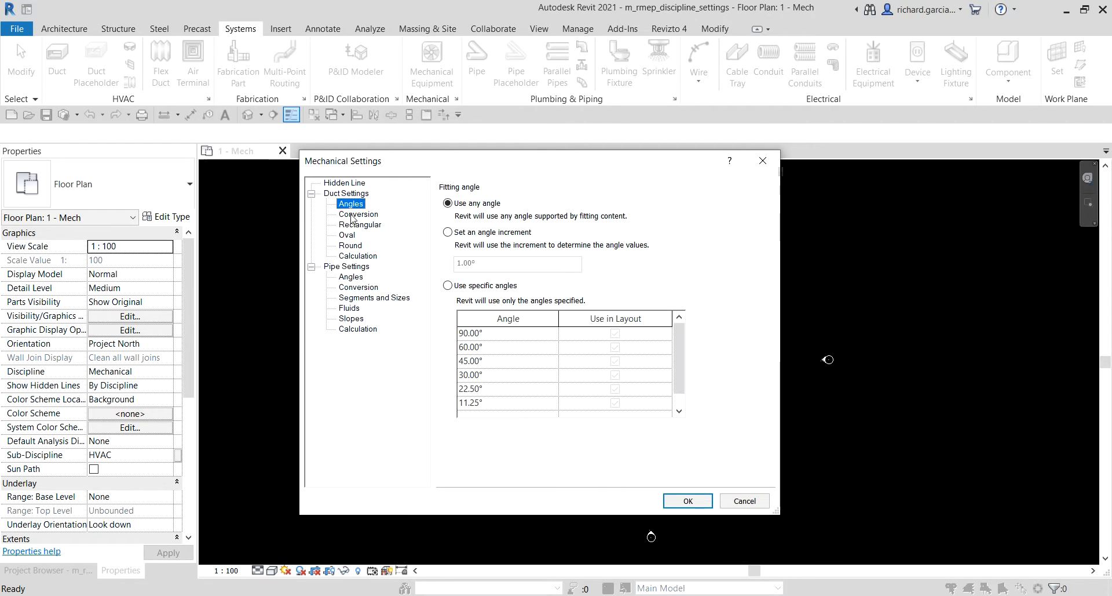
click(354, 214)
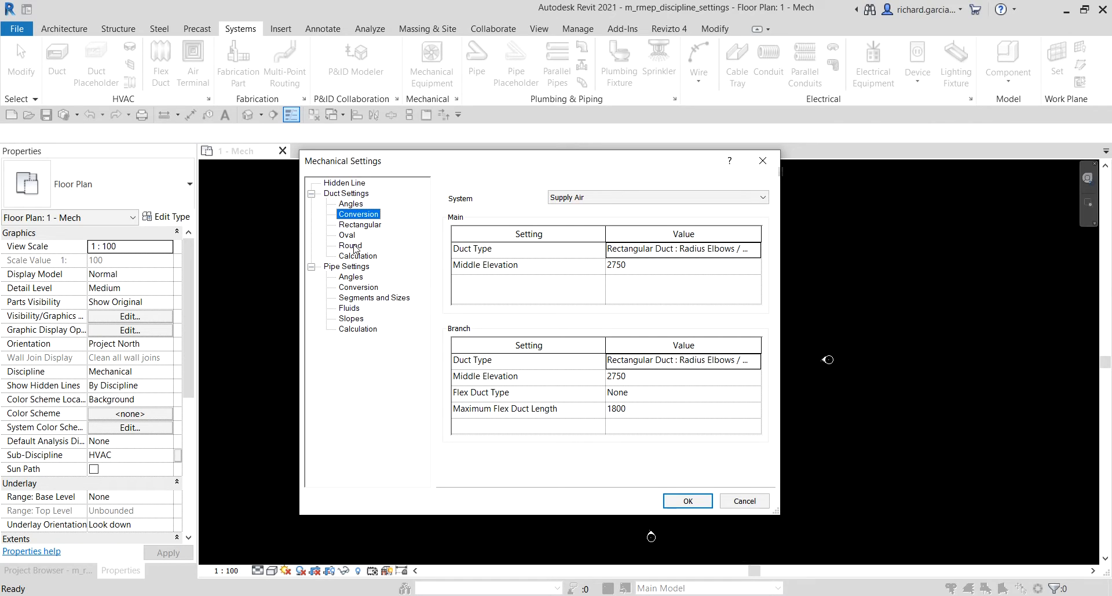
click(367, 218)
click(619, 199)
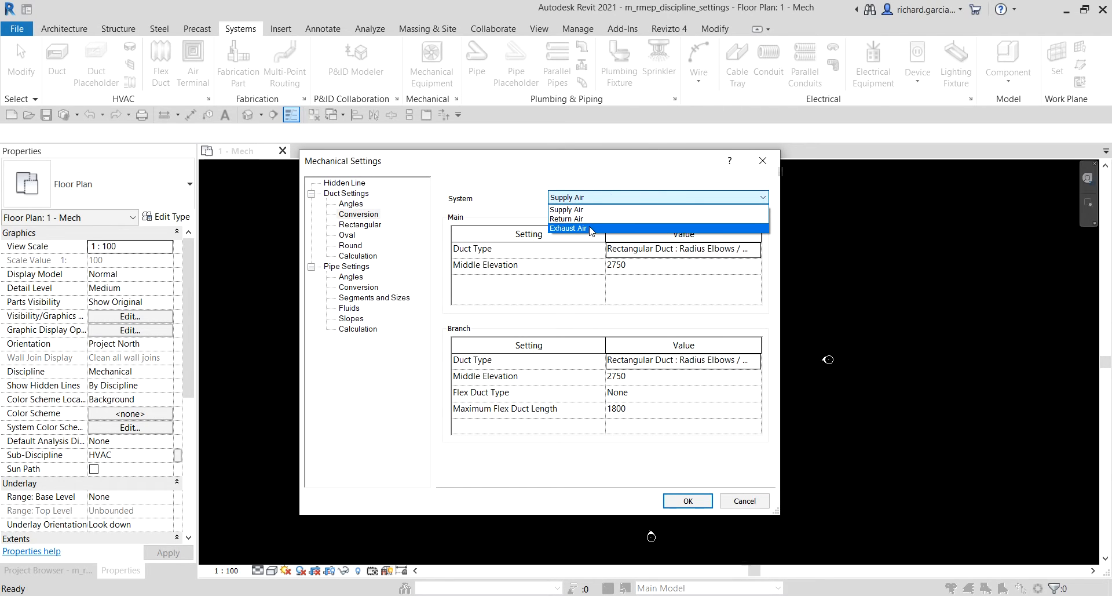
click(515, 201)
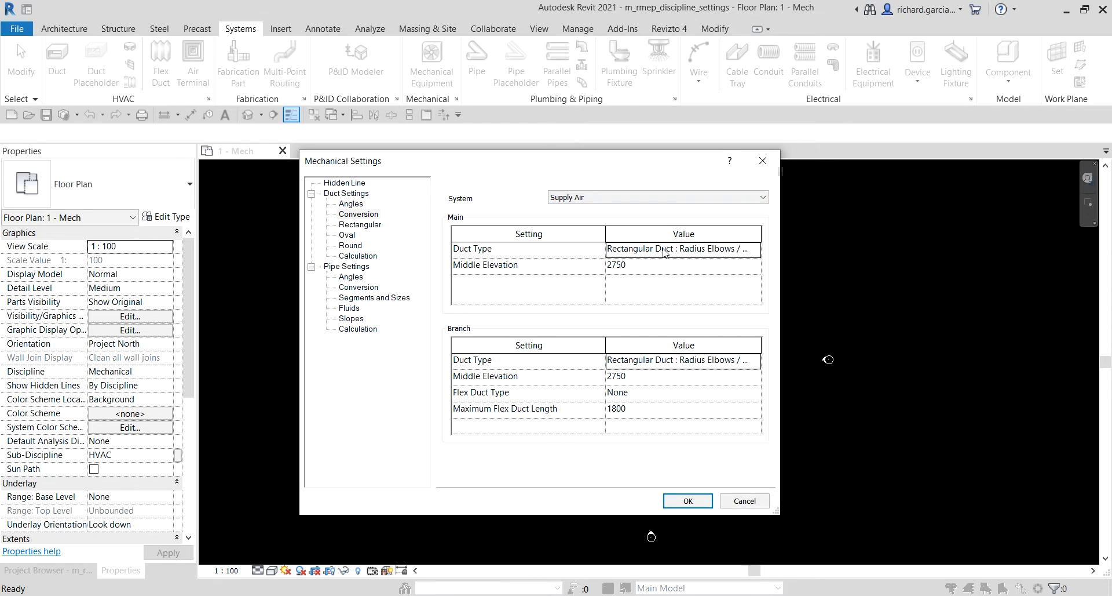
click(638, 247)
click(544, 251)
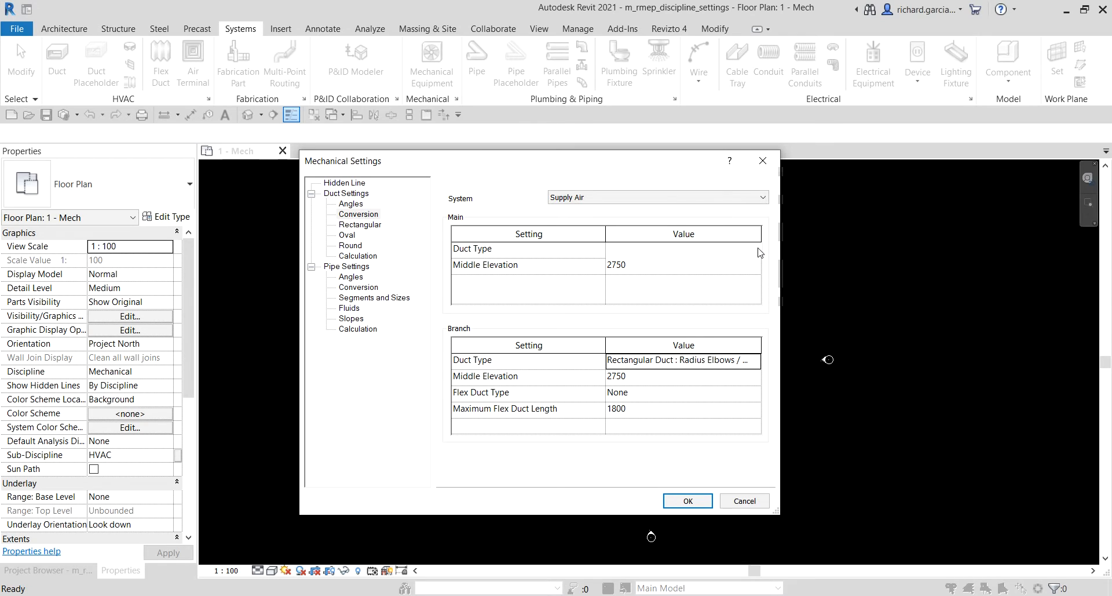
click(757, 249)
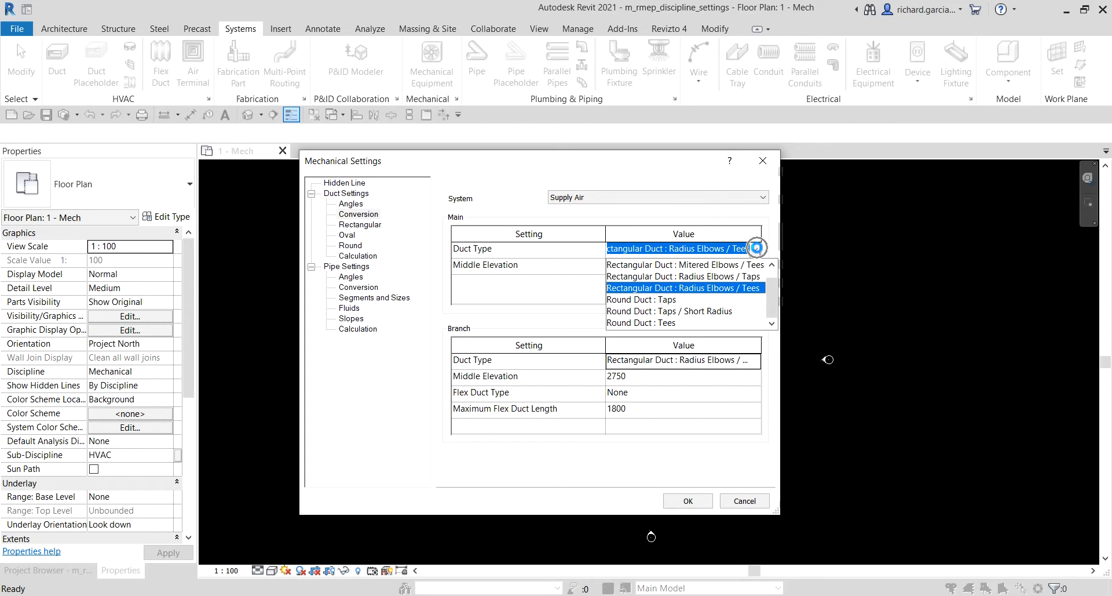
click(756, 249)
click(556, 267)
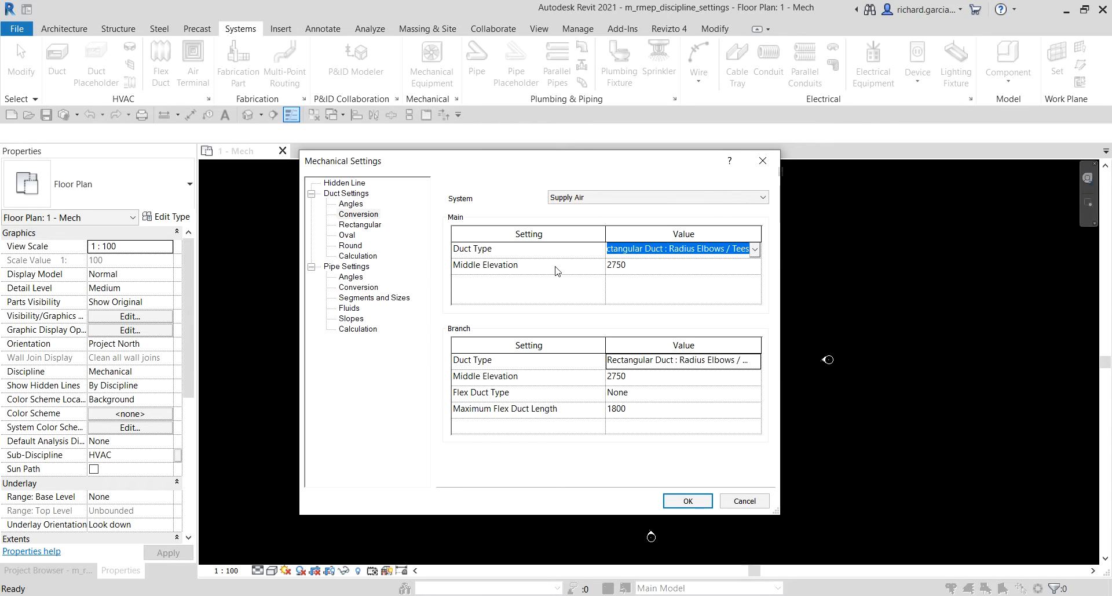
key(ctrl)
key(ctrl)
Look through the rectangular, oval and round duct size tables and the duct pressure drop calculation method
click(354, 225)
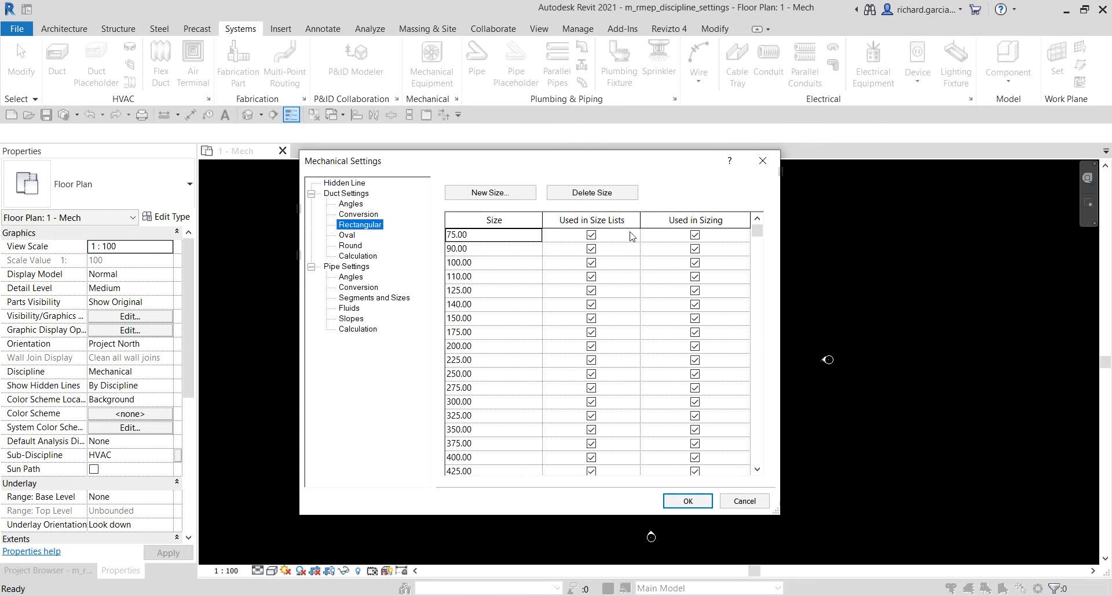
click(355, 235)
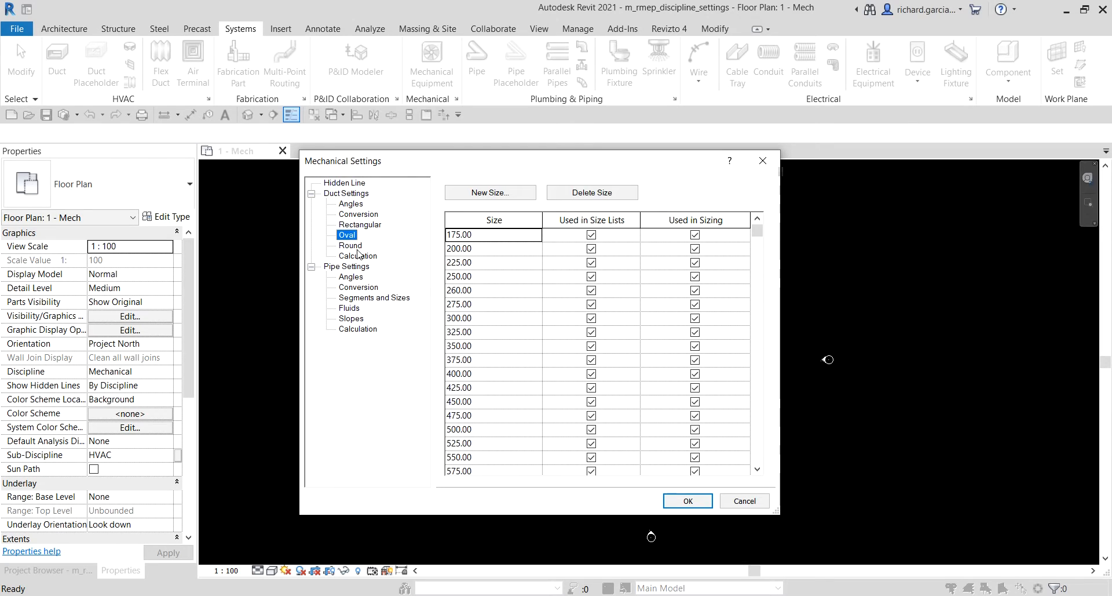
click(355, 245)
click(363, 256)
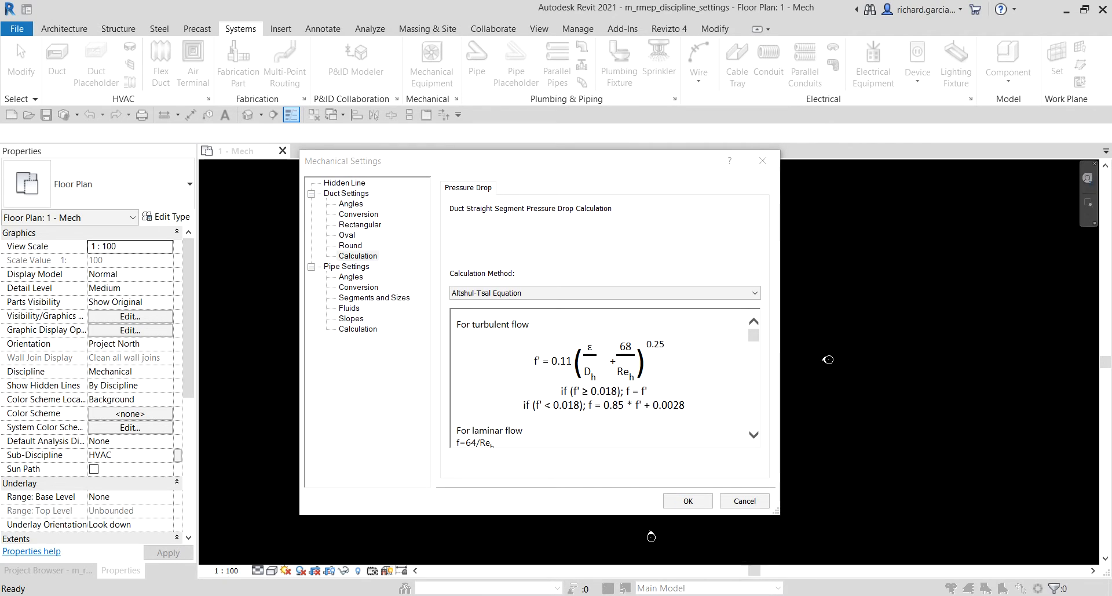
Review the pipe settings for angles, conversion, segments and sizes, fluids, slopes and calculation, and cancel out of Mechanical Settings
click(362, 267)
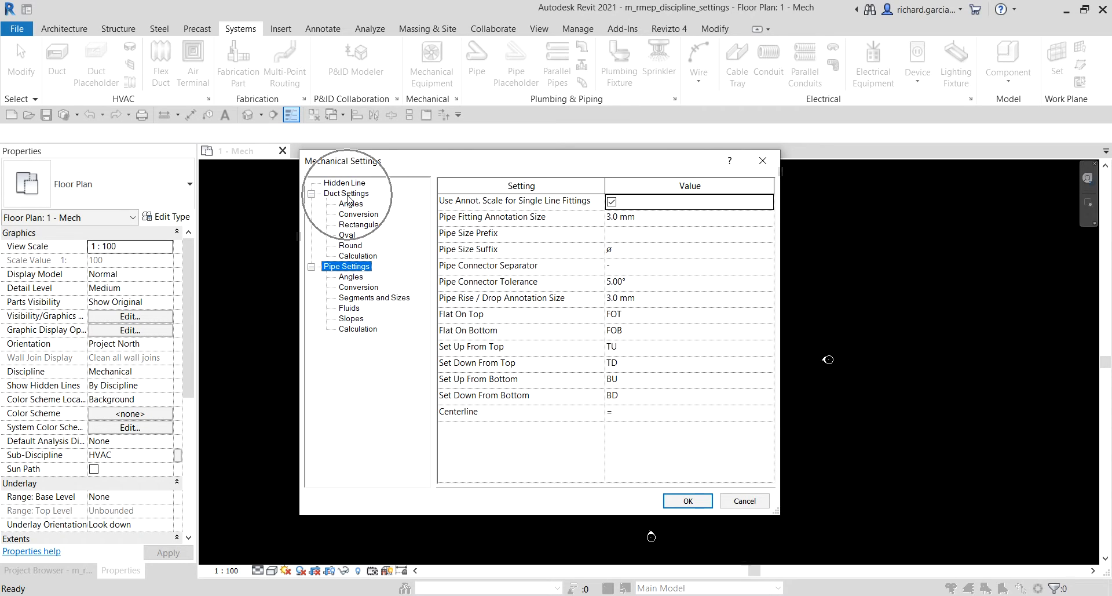
click(363, 281)
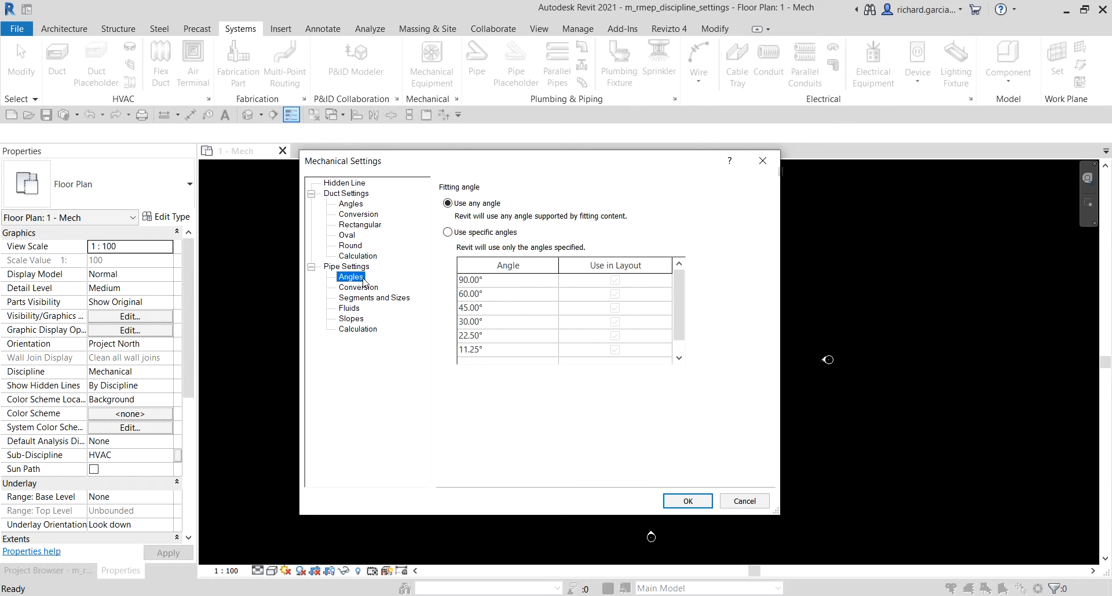
click(501, 204)
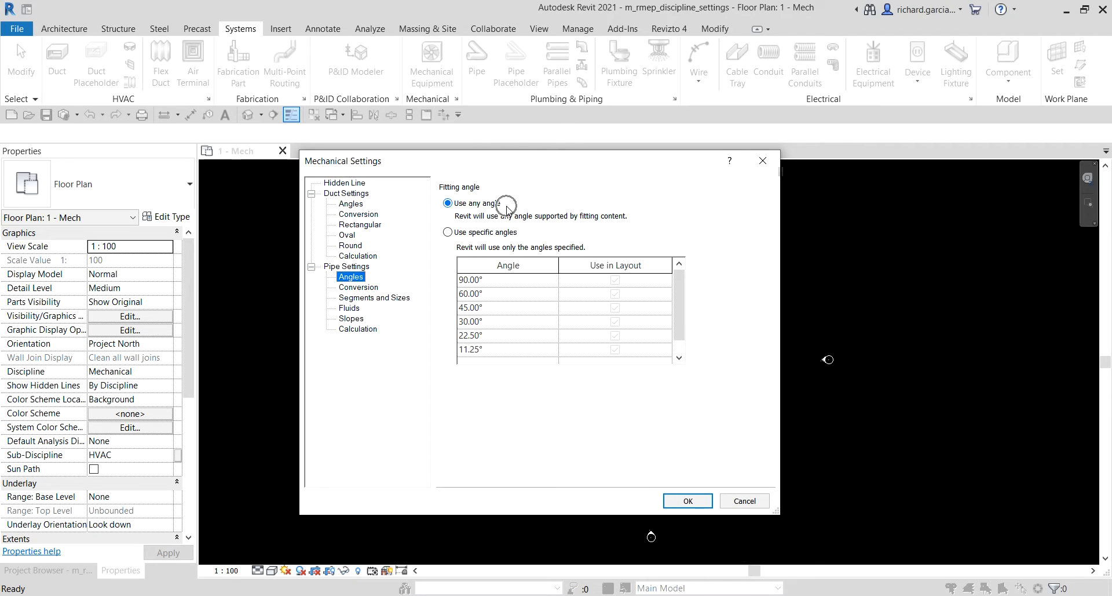
click(369, 287)
click(359, 299)
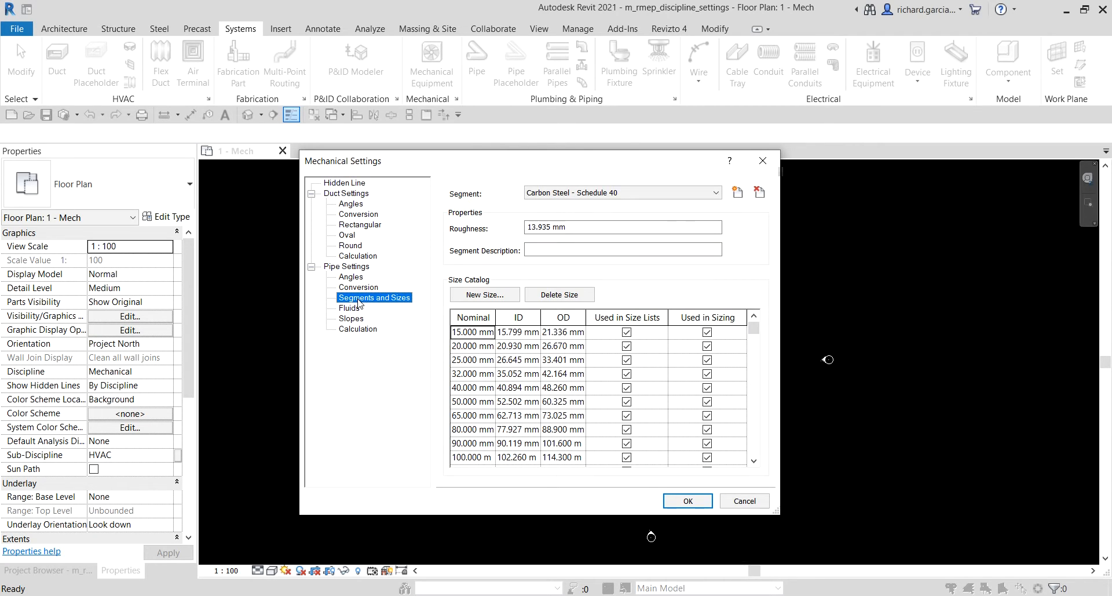
click(355, 310)
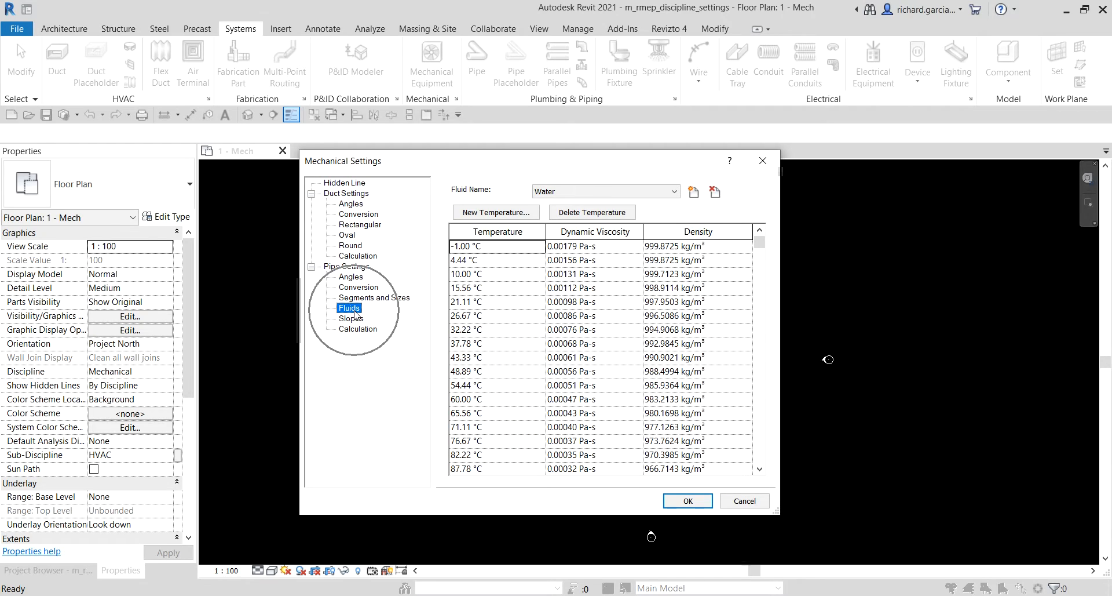
click(351, 318)
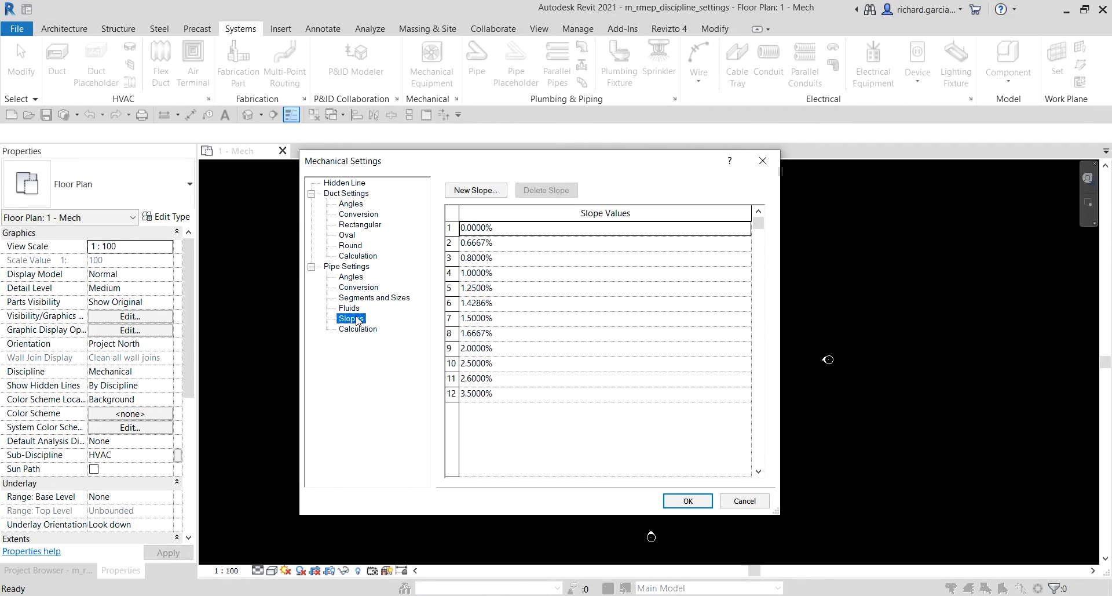
click(359, 328)
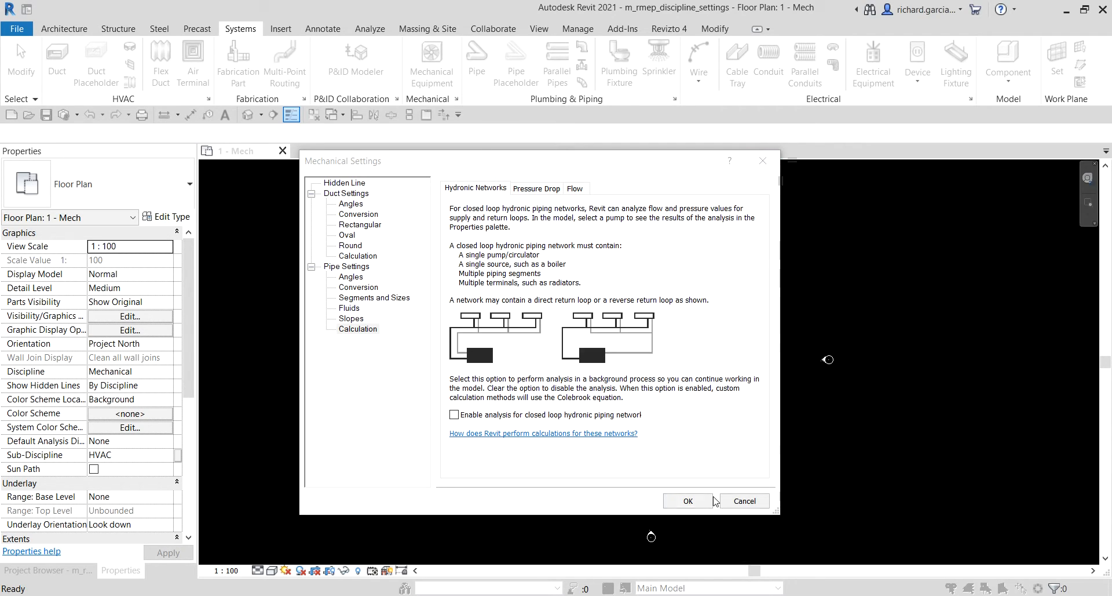
click(740, 502)
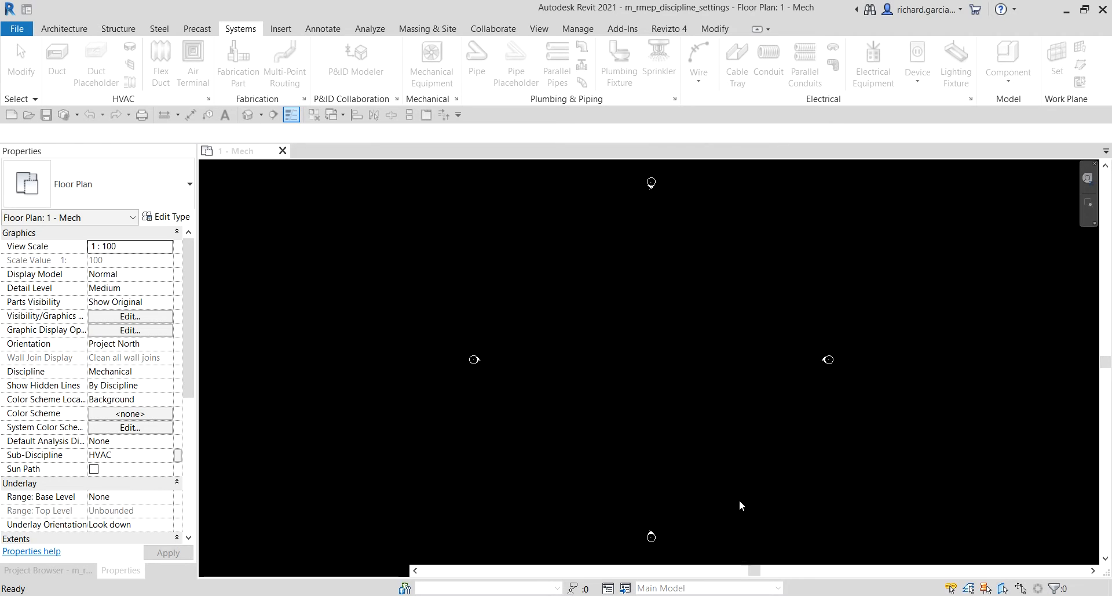
Open the Electrical Settings and review the hidden line, general, fitting angle and wiring options
click(970, 101)
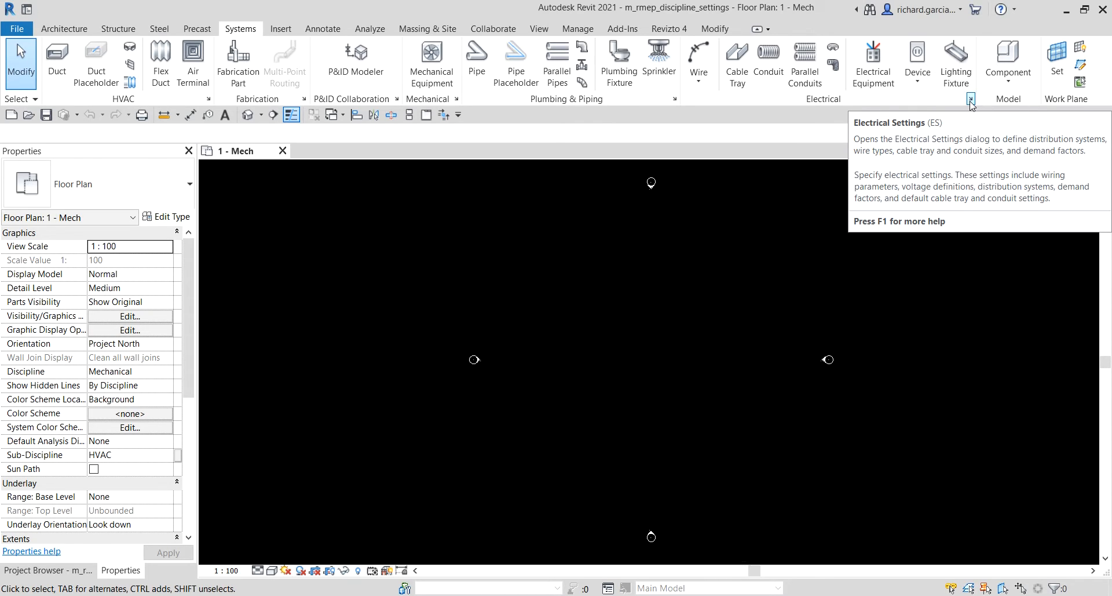
click(971, 100)
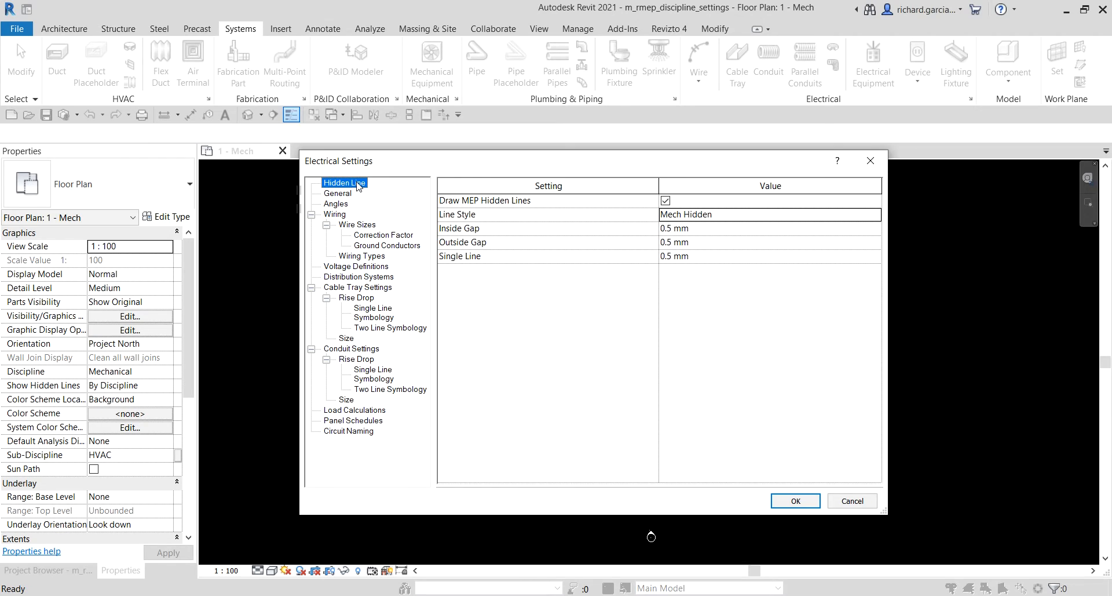
click(345, 195)
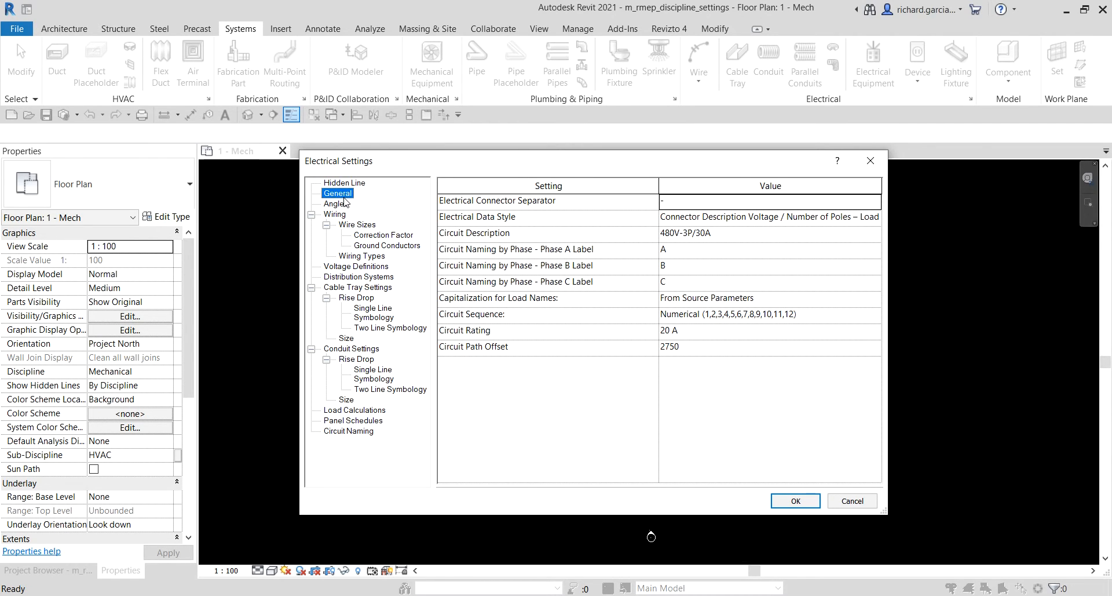
click(342, 204)
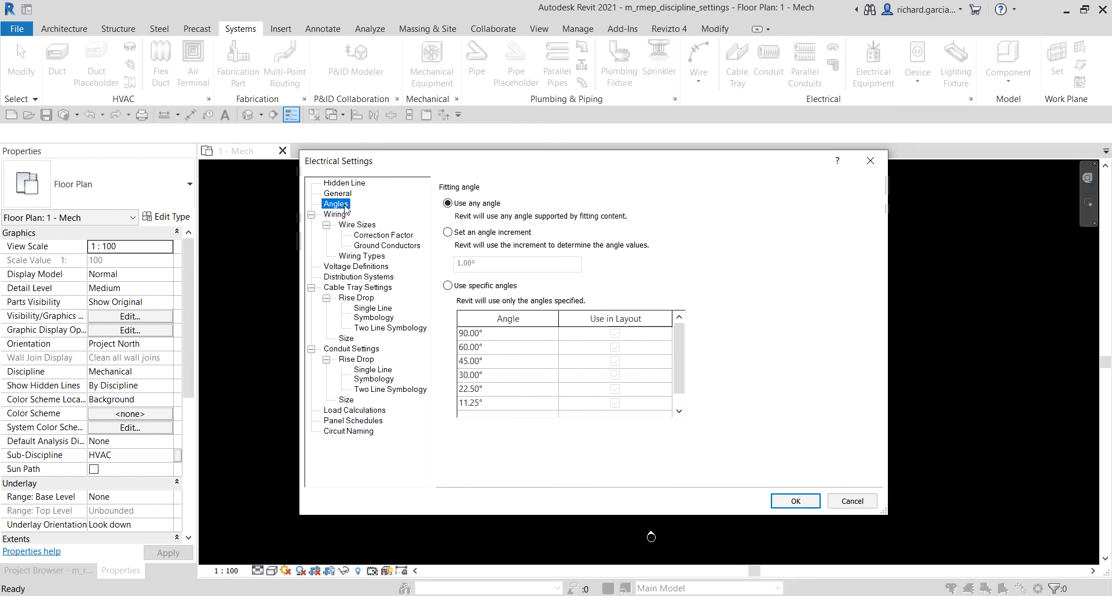
click(344, 215)
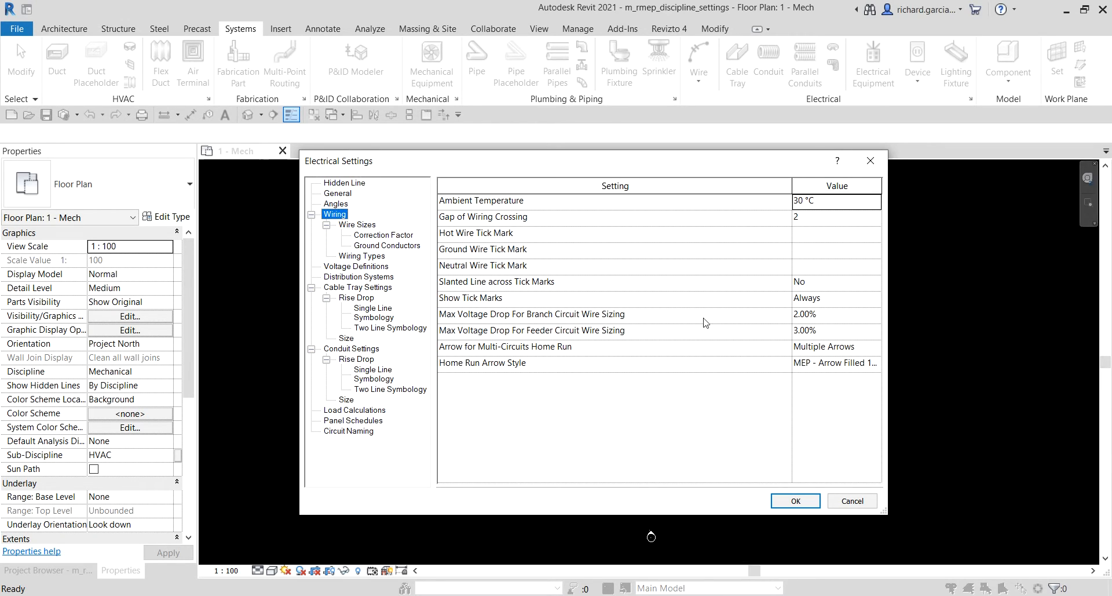
Examine the wire size settings, including the available conductor materials, temperature ratings, insulation types and ampacity table
click(365, 226)
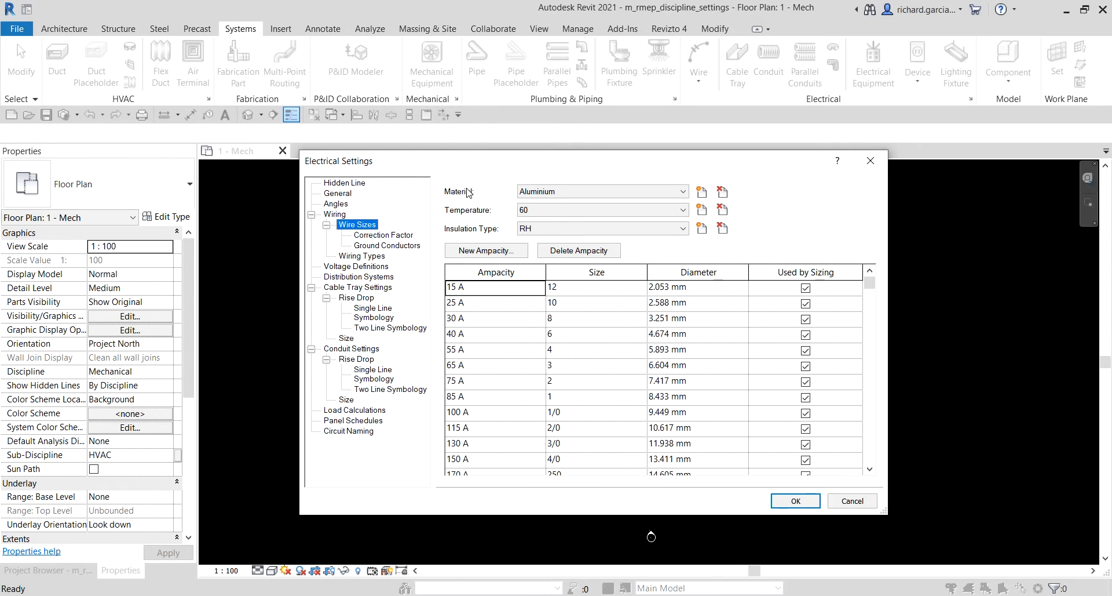
key(ctrl)
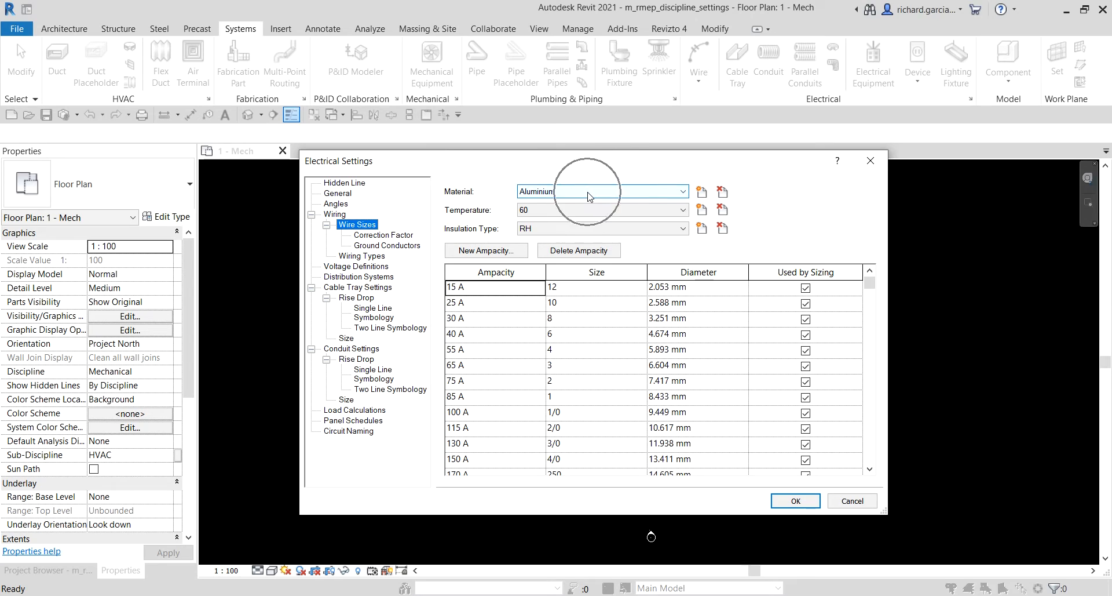
key(ctrl)
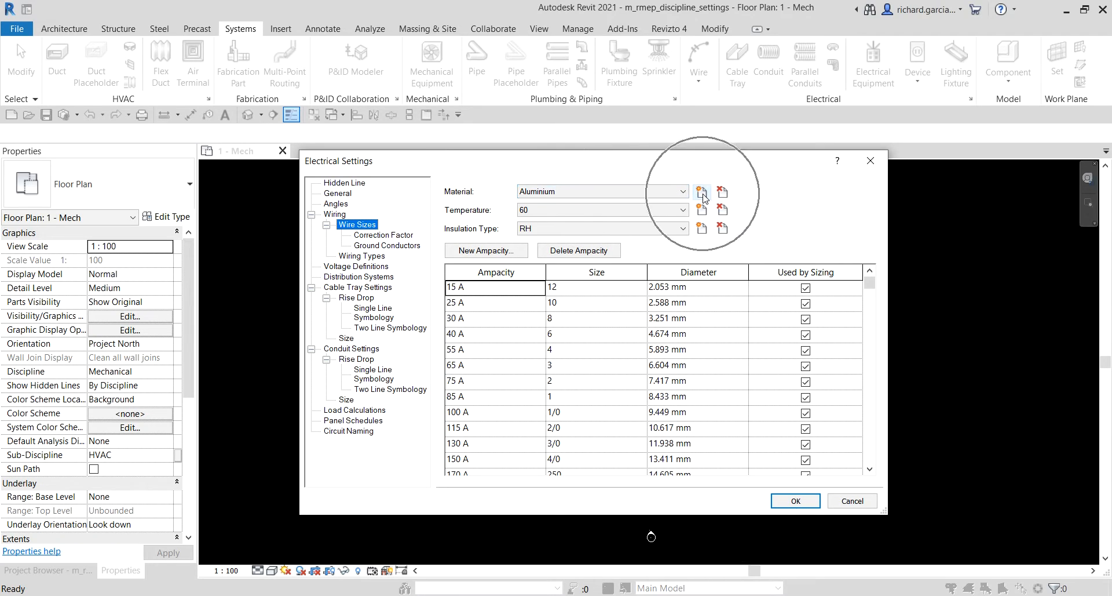
click(684, 192)
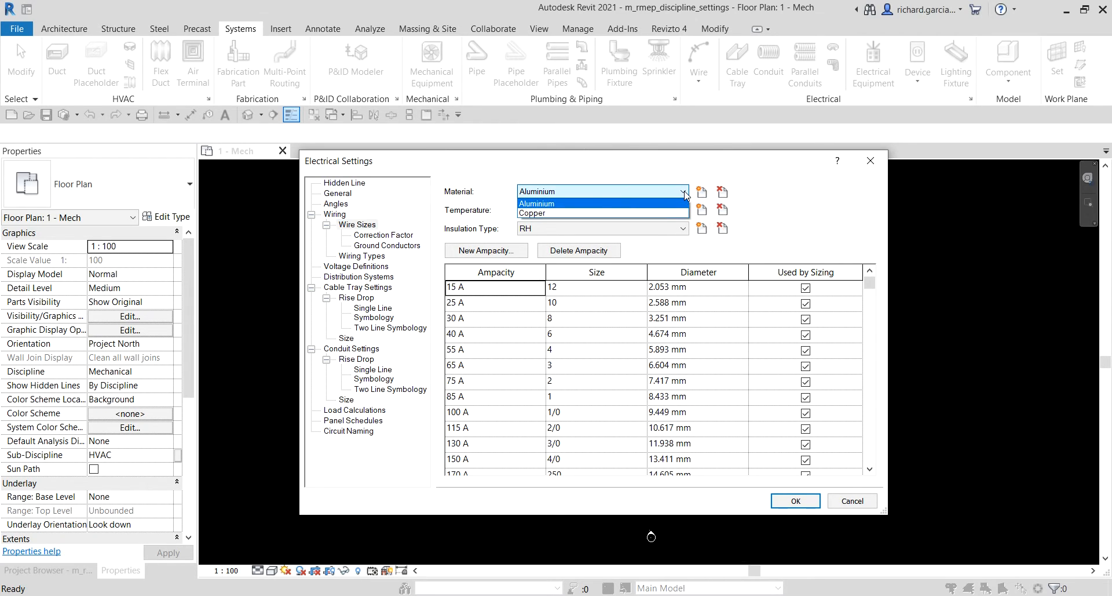
key(ctrl)
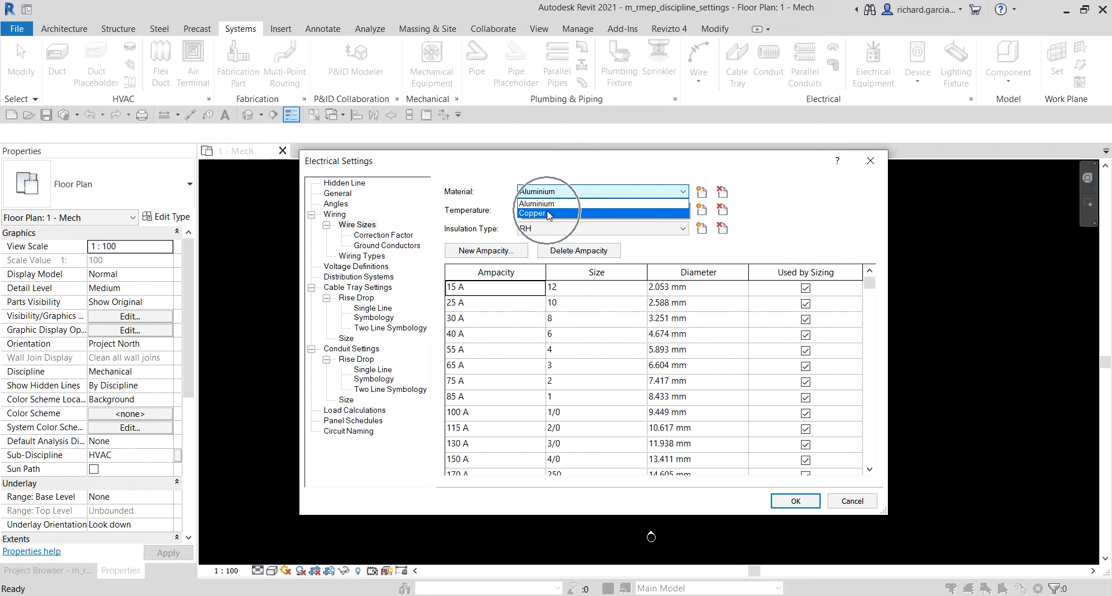
key(ctrl)
click(496, 191)
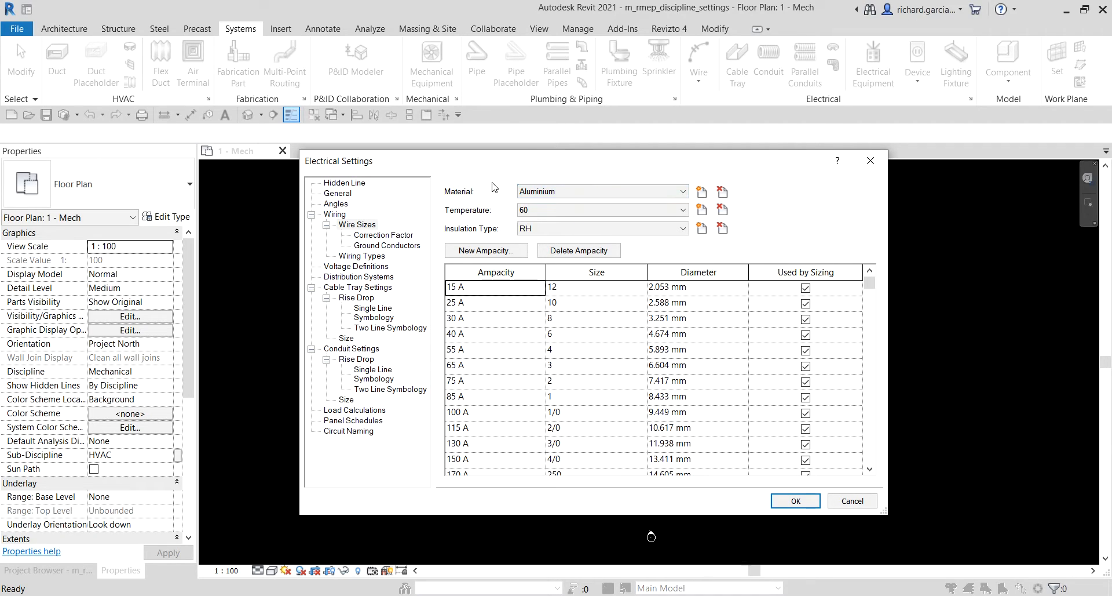
key(ctrl)
key(ctrl)
Look through the wire correction factors, ground conductor sizes and wiring types
click(394, 237)
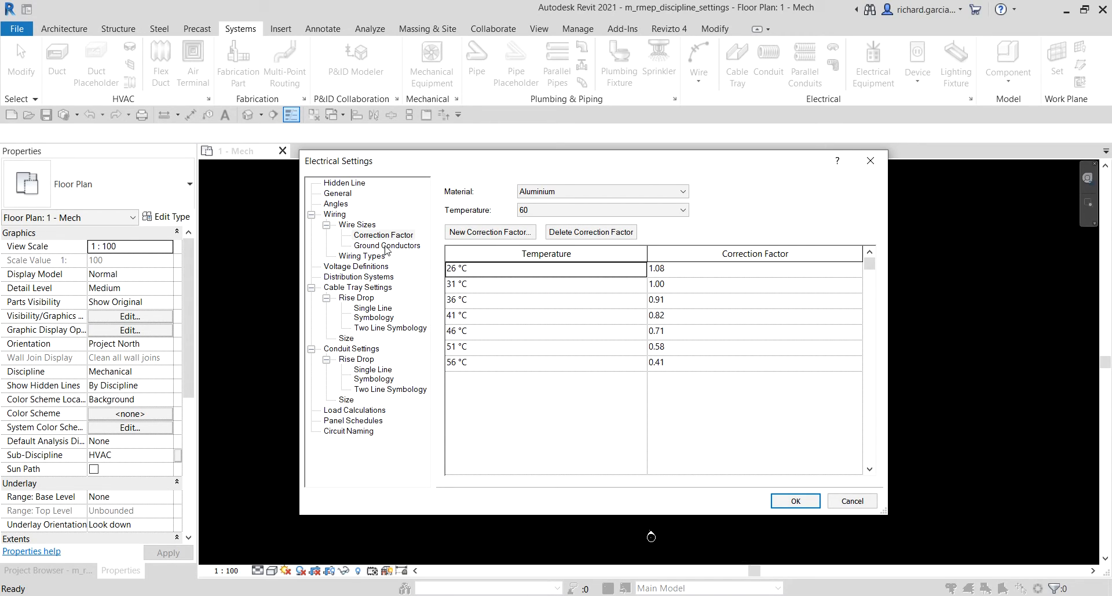
click(386, 248)
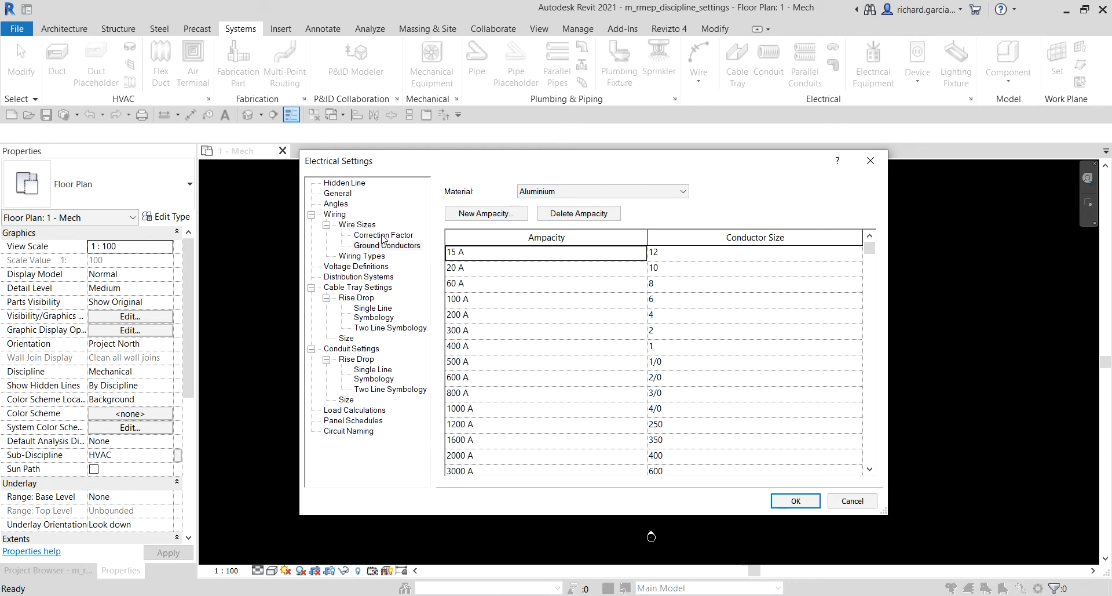
click(372, 257)
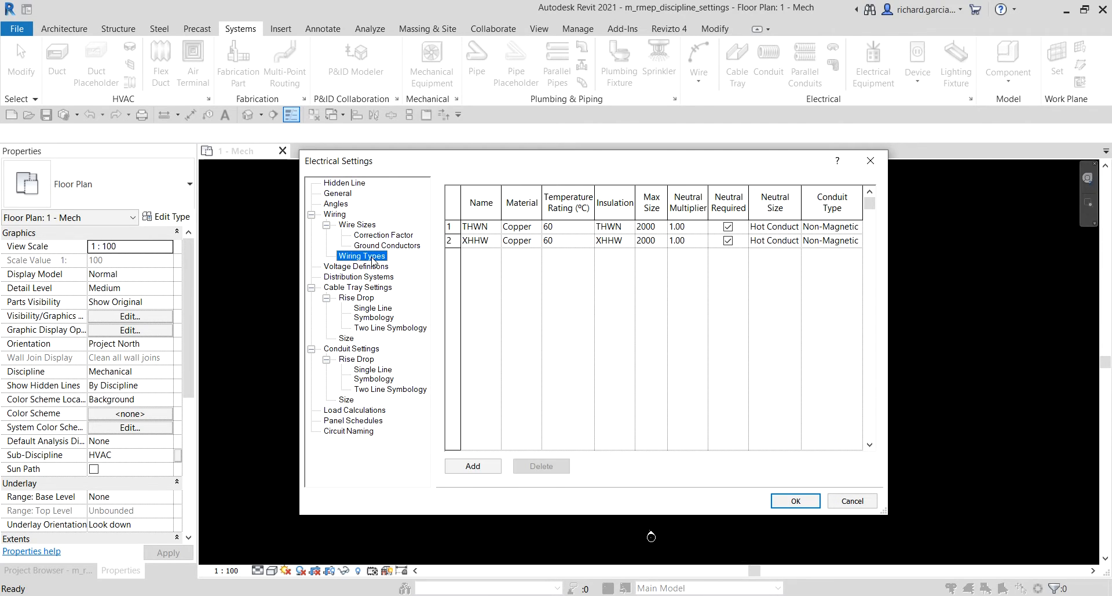
Review the voltage definitions and distribution systems, looking back at the wiring types
click(375, 268)
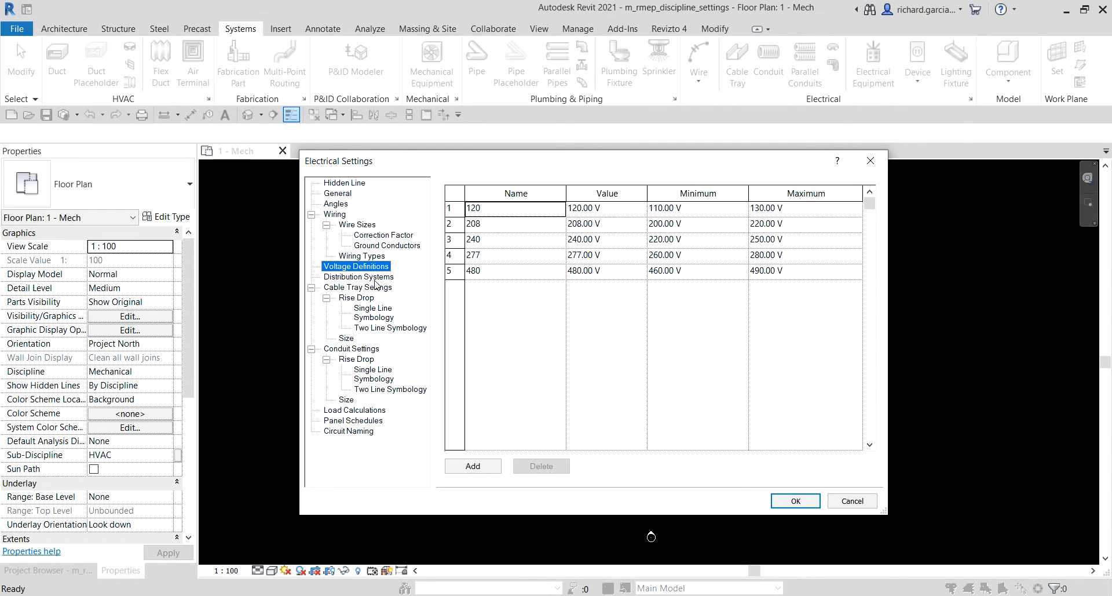
click(377, 279)
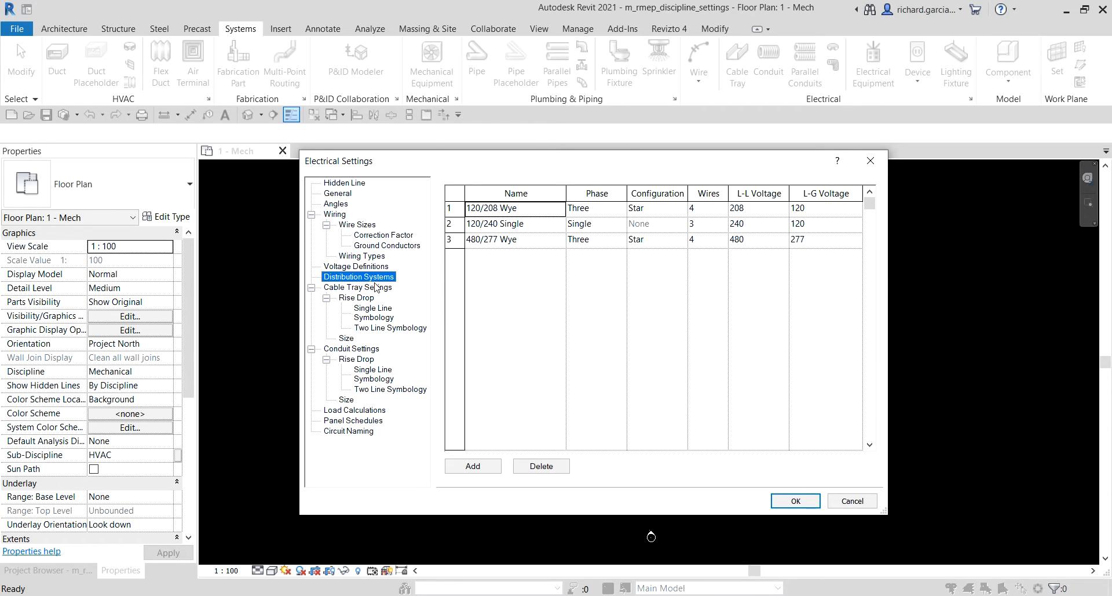
click(369, 257)
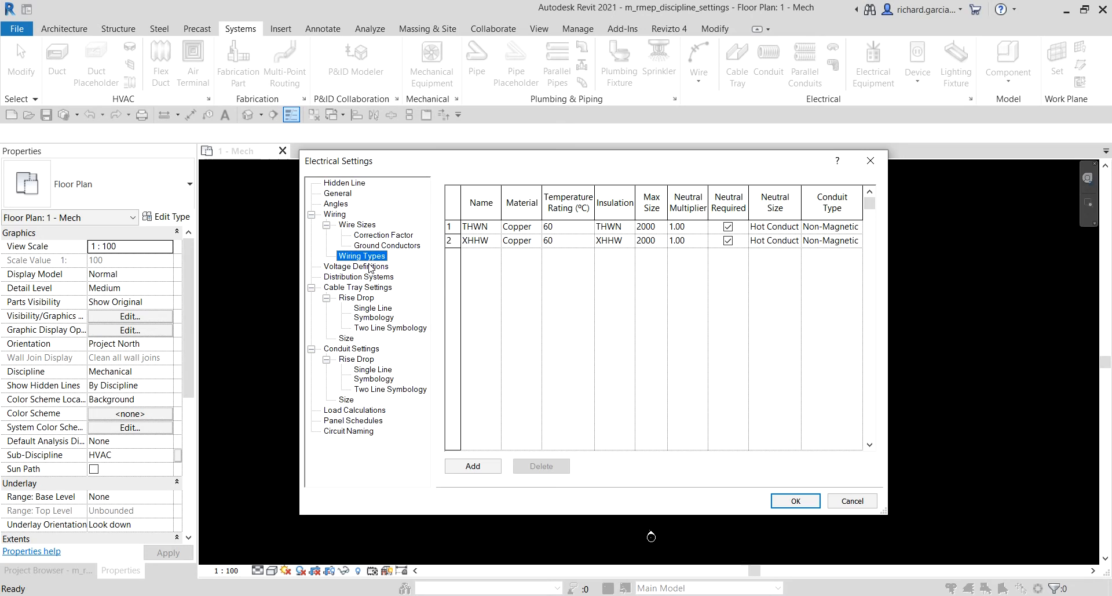
click(371, 266)
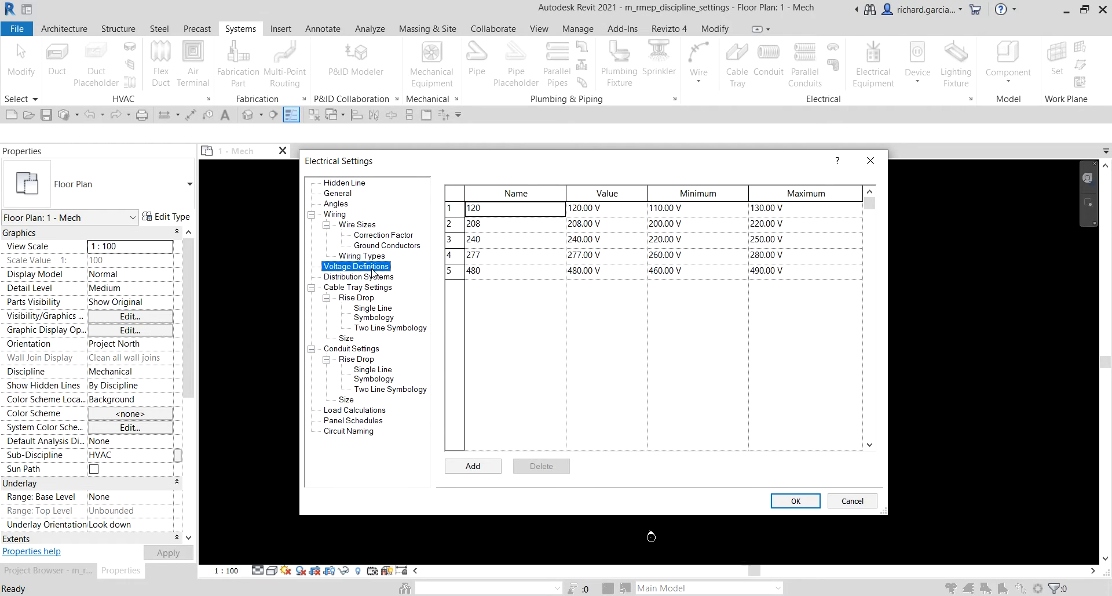
click(377, 277)
Check the cable tray settings and their rise/drop annotation size, and close the Electrical Settings
click(374, 288)
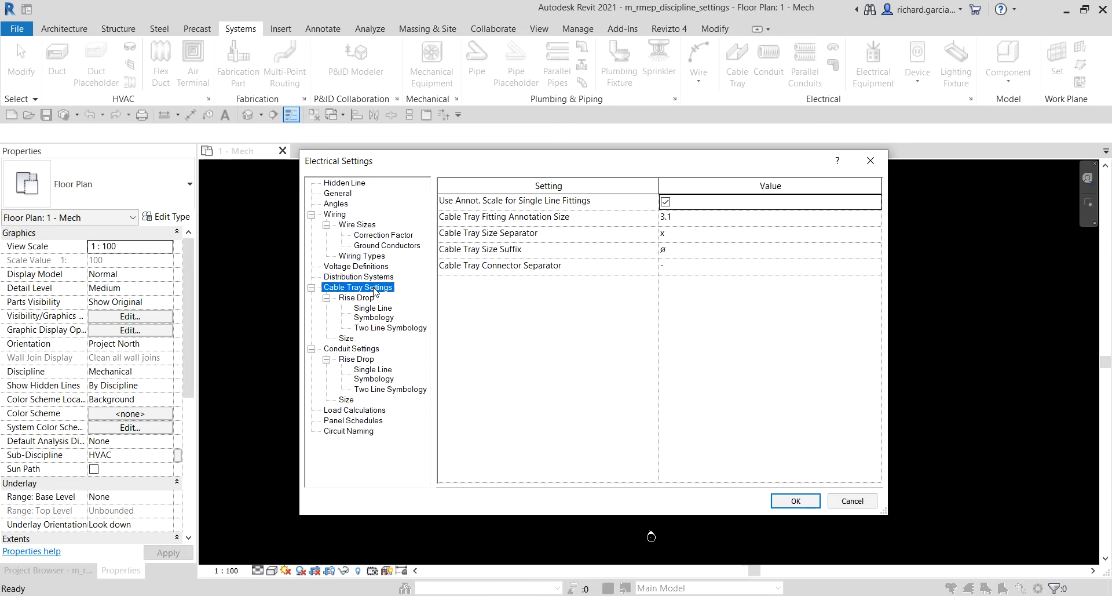
click(369, 298)
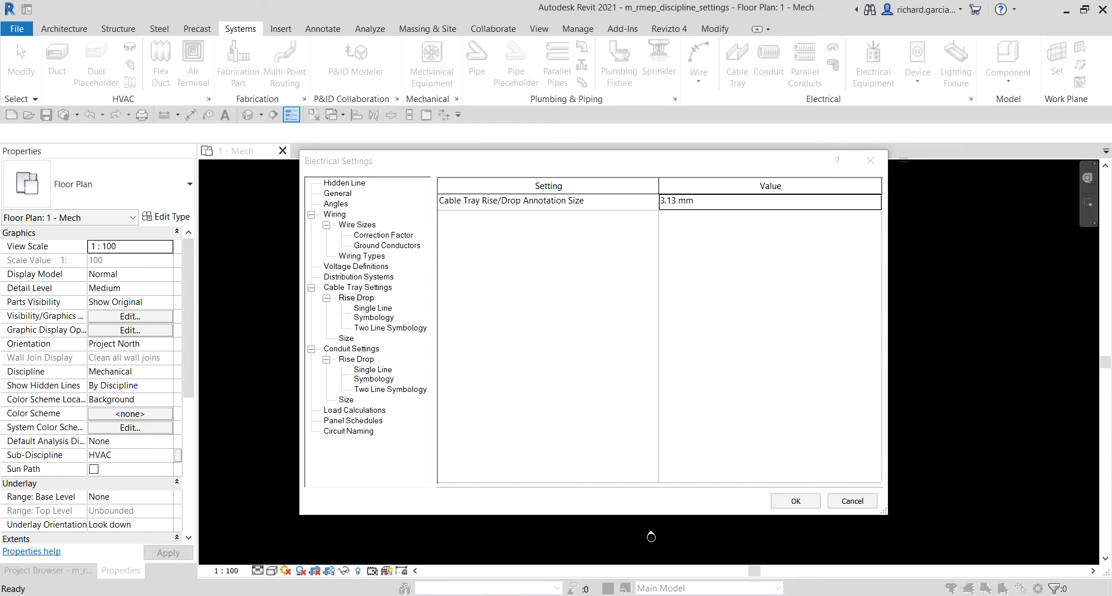
click(869, 160)
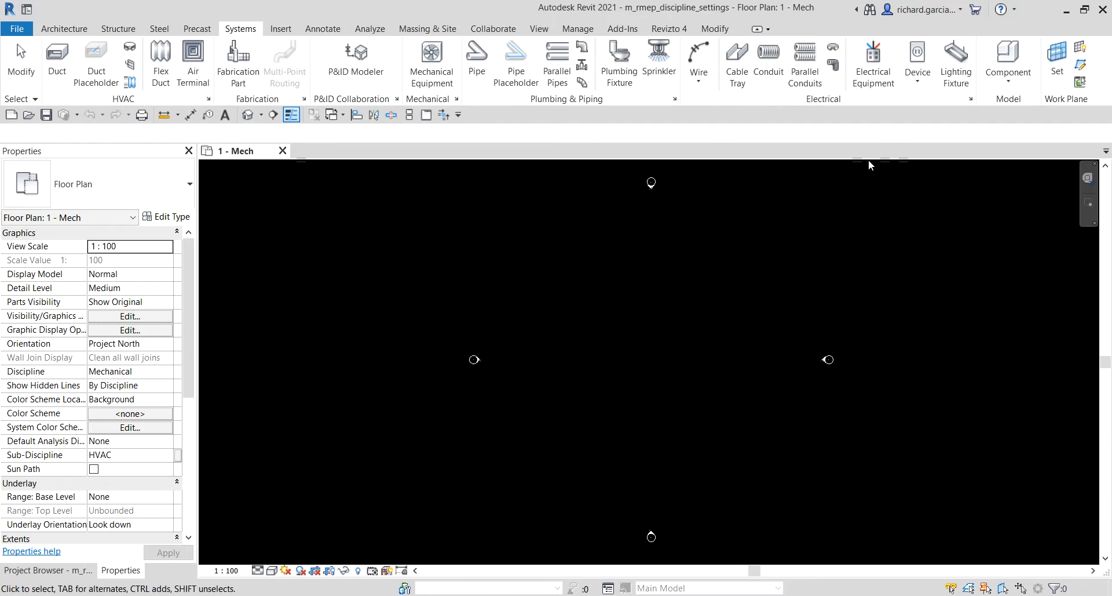
Reopen the Mechanical Settings and examine the Supply Air duct conversion, including the duct types available for the main
click(676, 100)
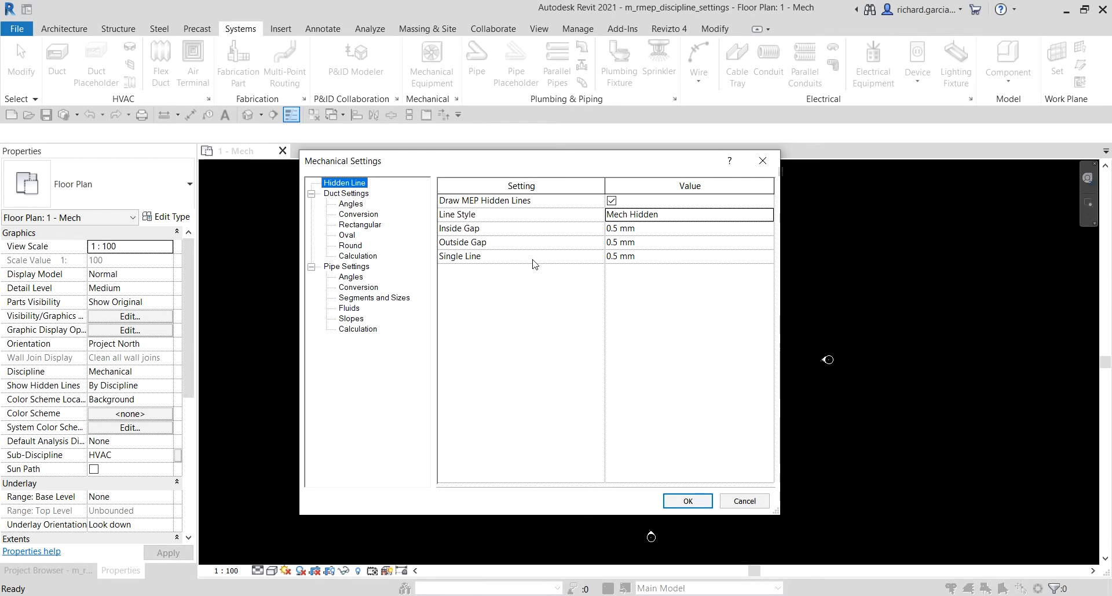
click(350, 216)
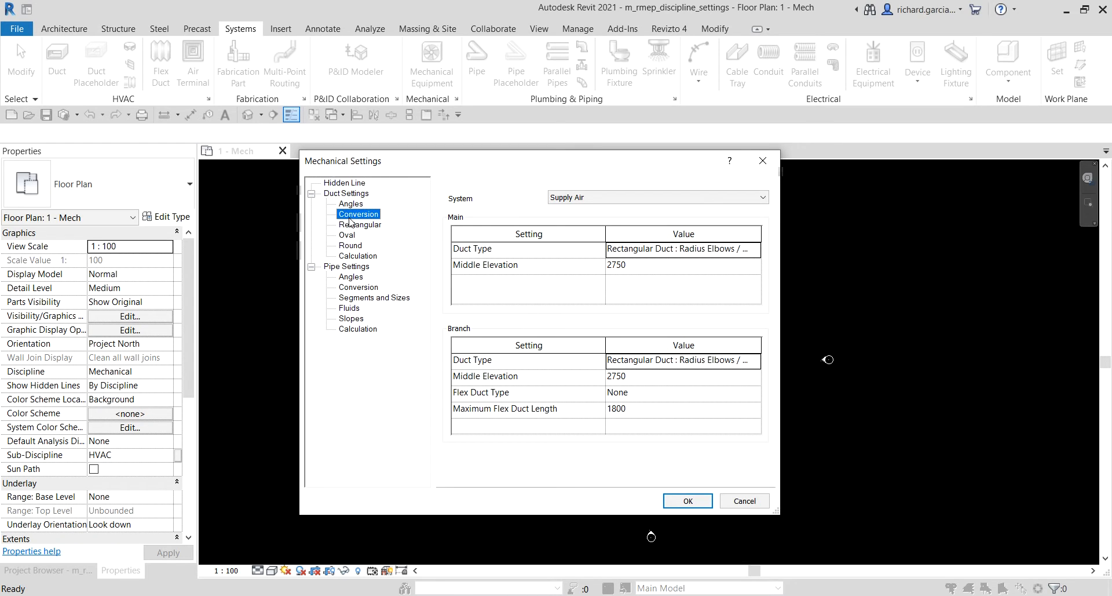
click(351, 218)
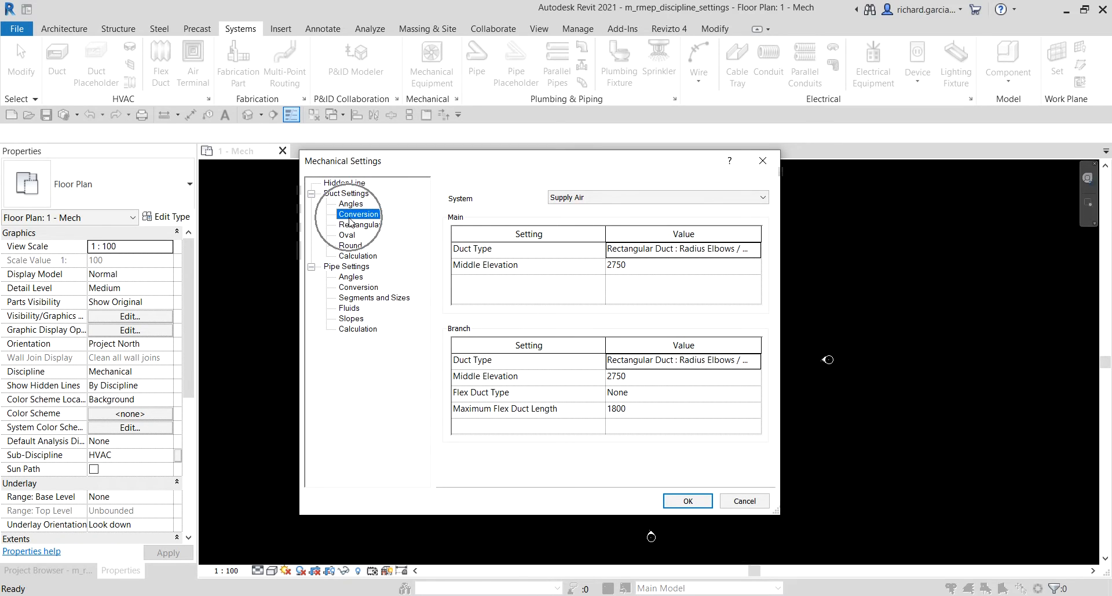
click(489, 219)
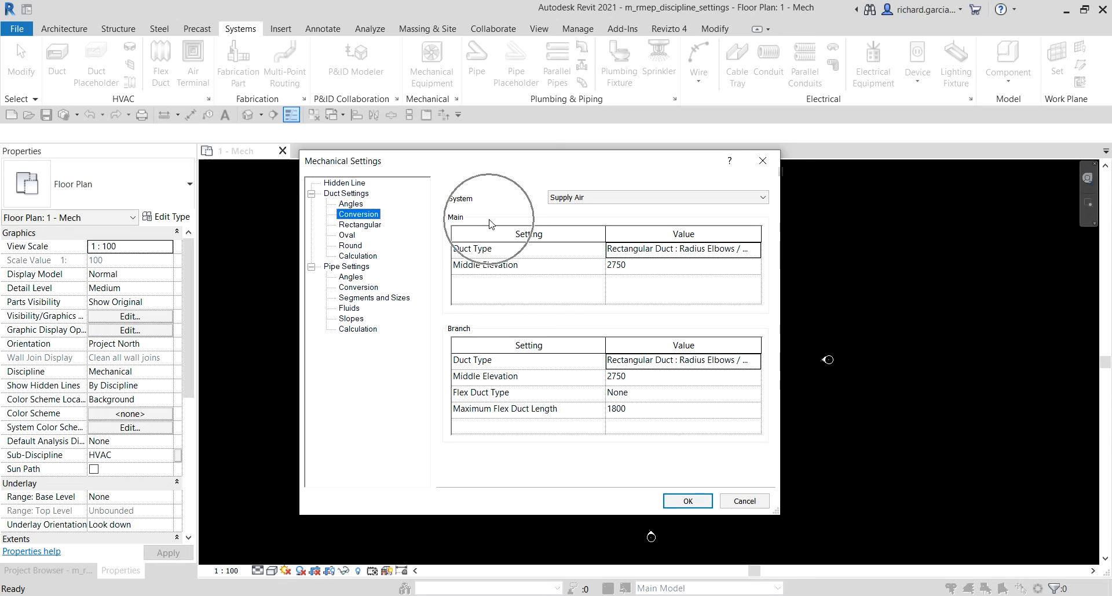
click(757, 253)
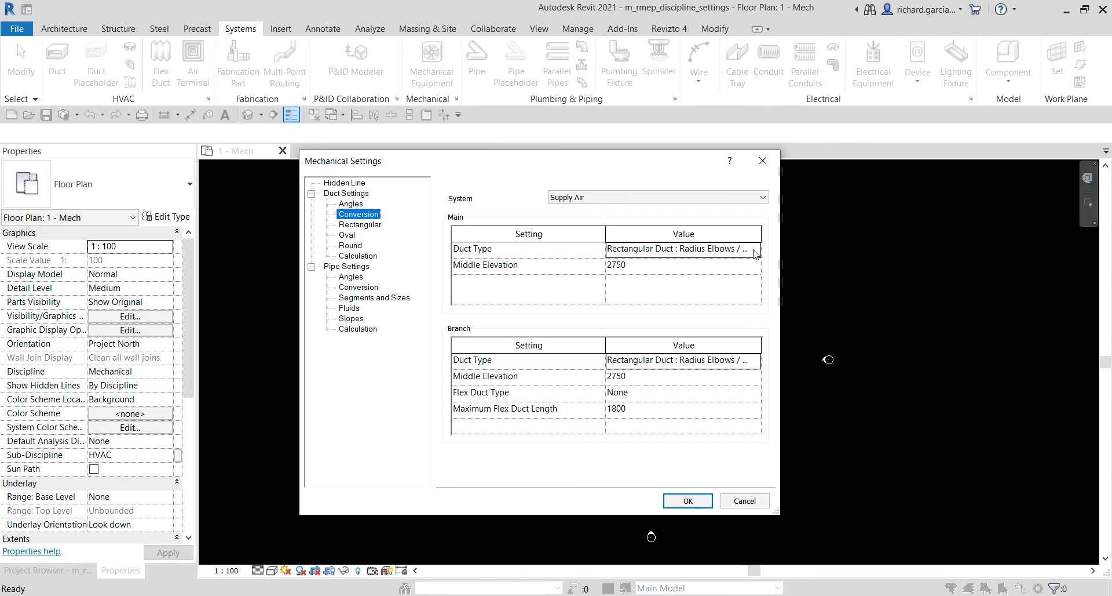
click(572, 204)
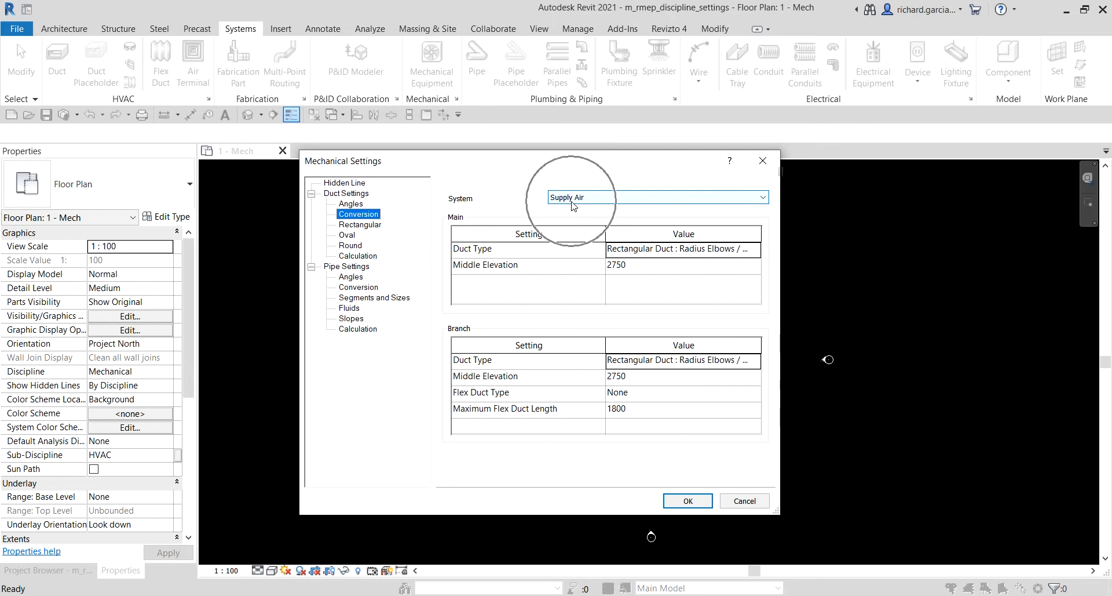
click(756, 249)
click(756, 249)
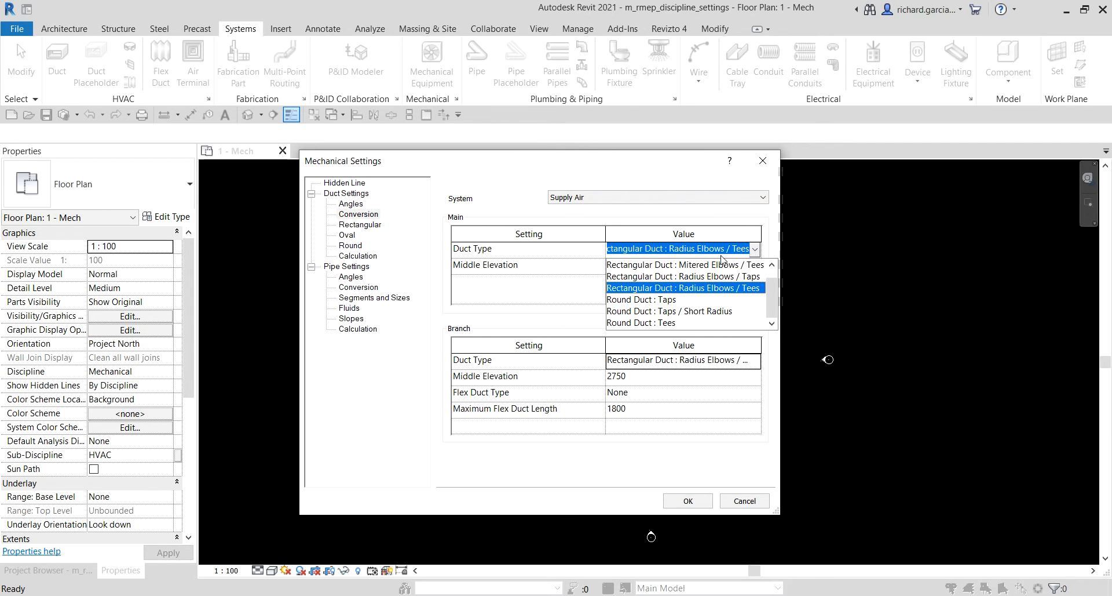
click(544, 285)
key(ctrl)
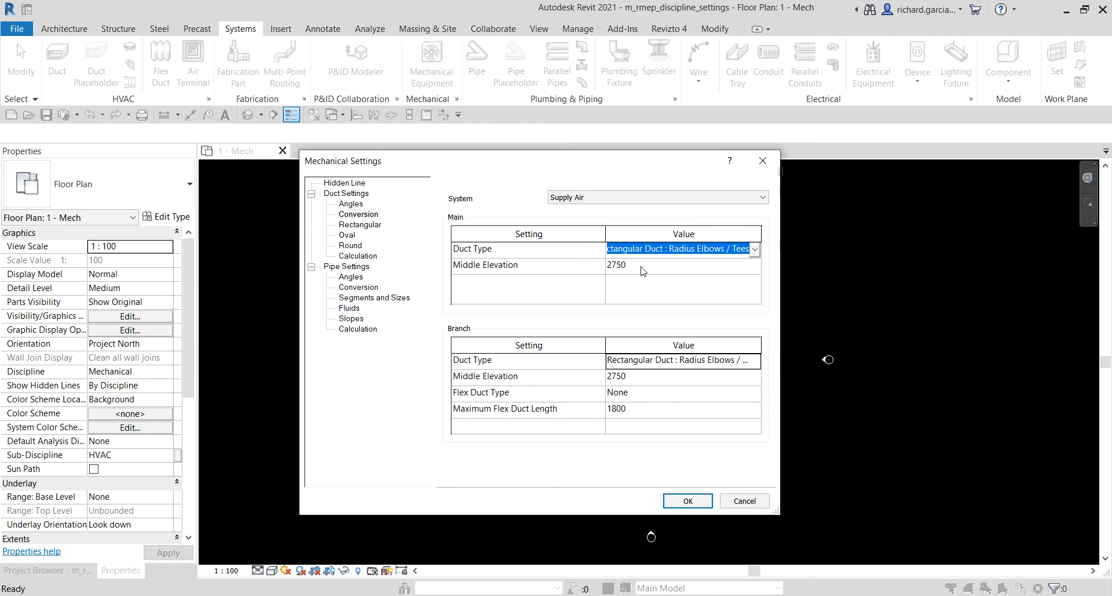
key(ctrl)
Exclude the 90, 110 and 140 rectangular duct sizes from use in size lists
click(360, 226)
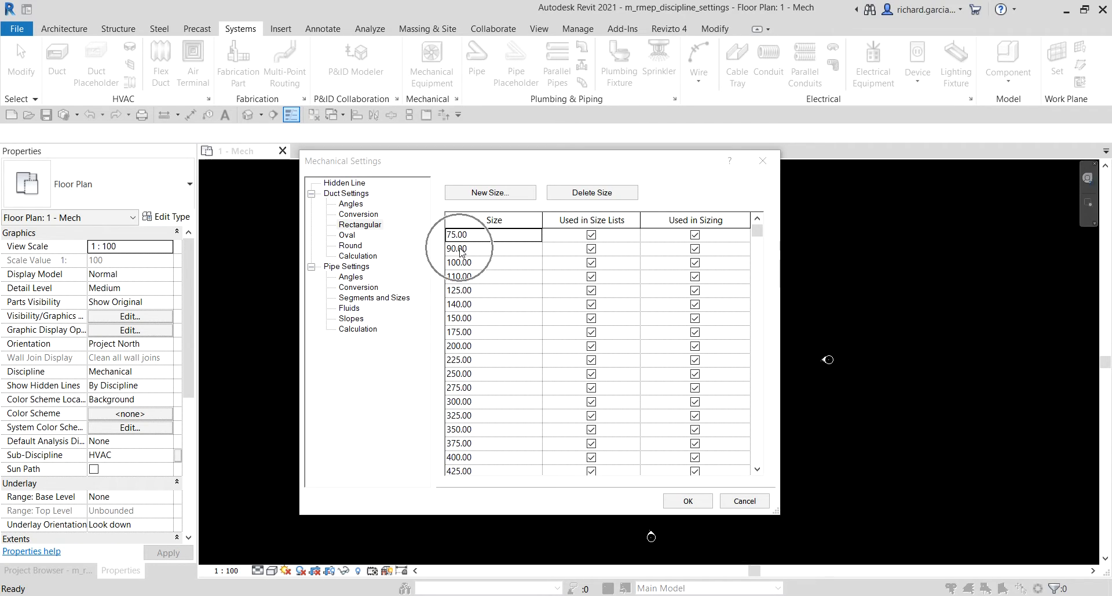
click(591, 249)
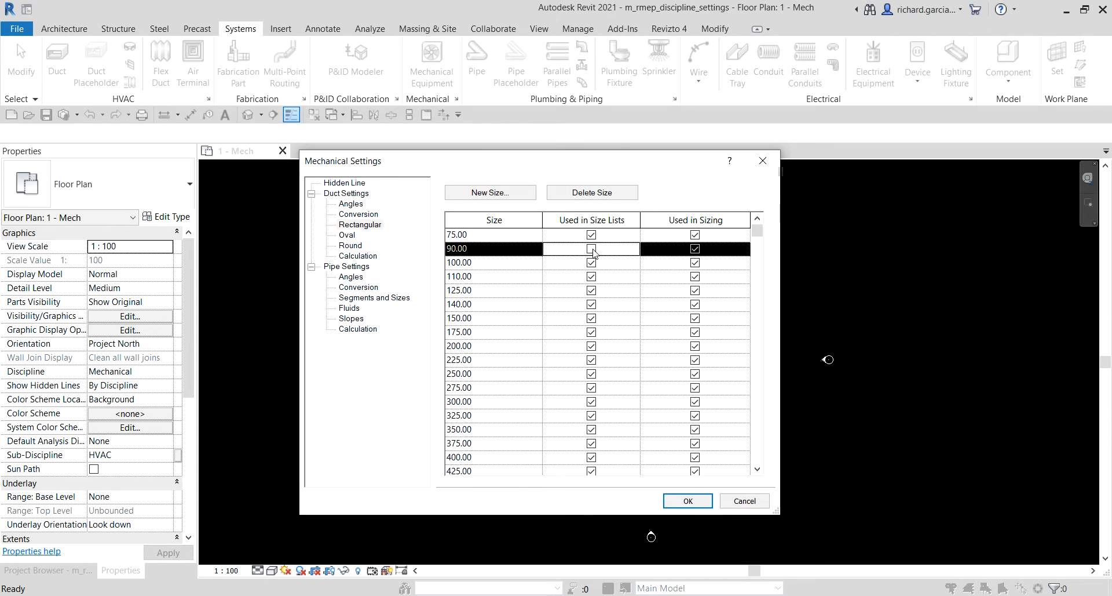
click(693, 250)
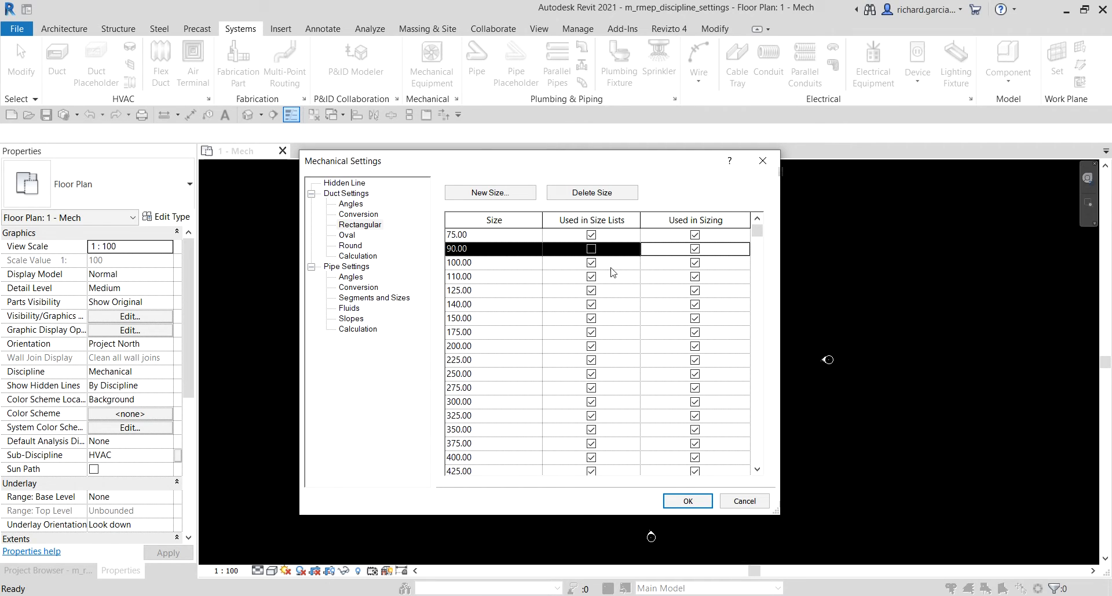
click(590, 279)
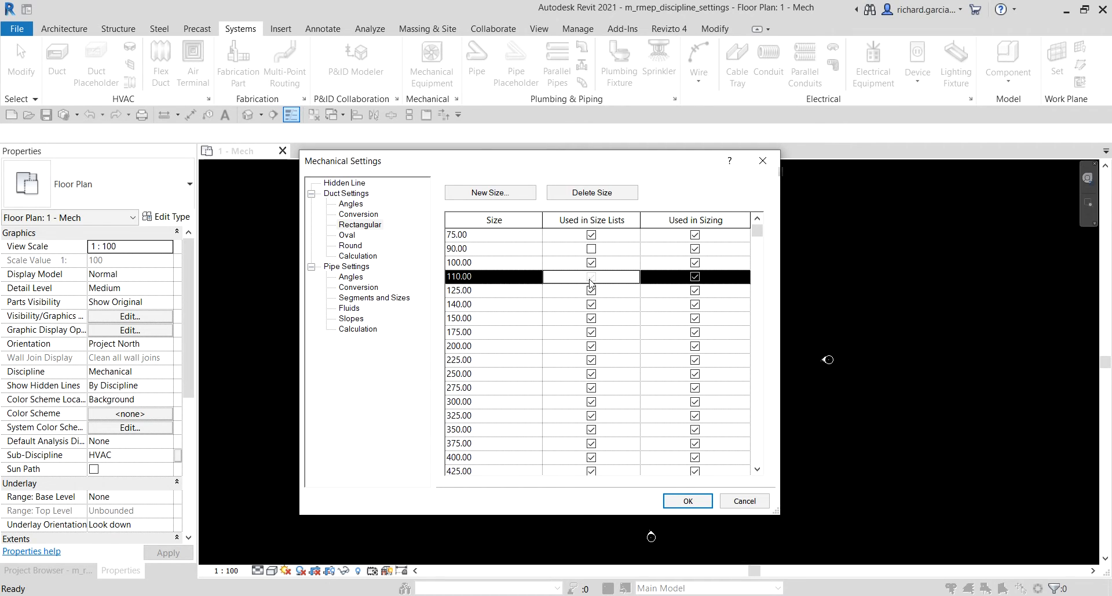
click(700, 279)
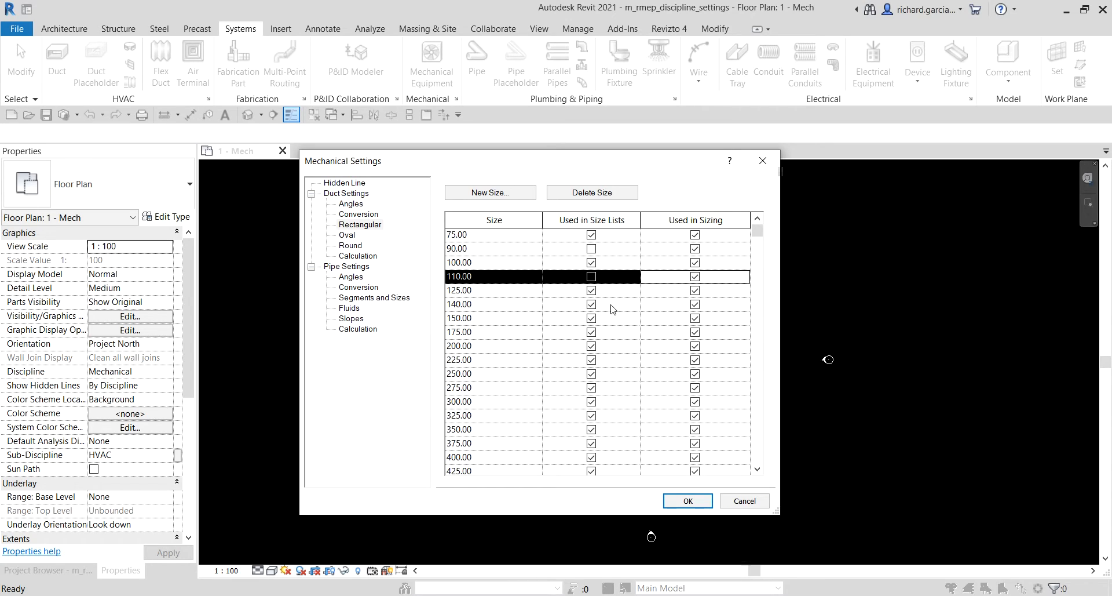
click(592, 305)
click(700, 307)
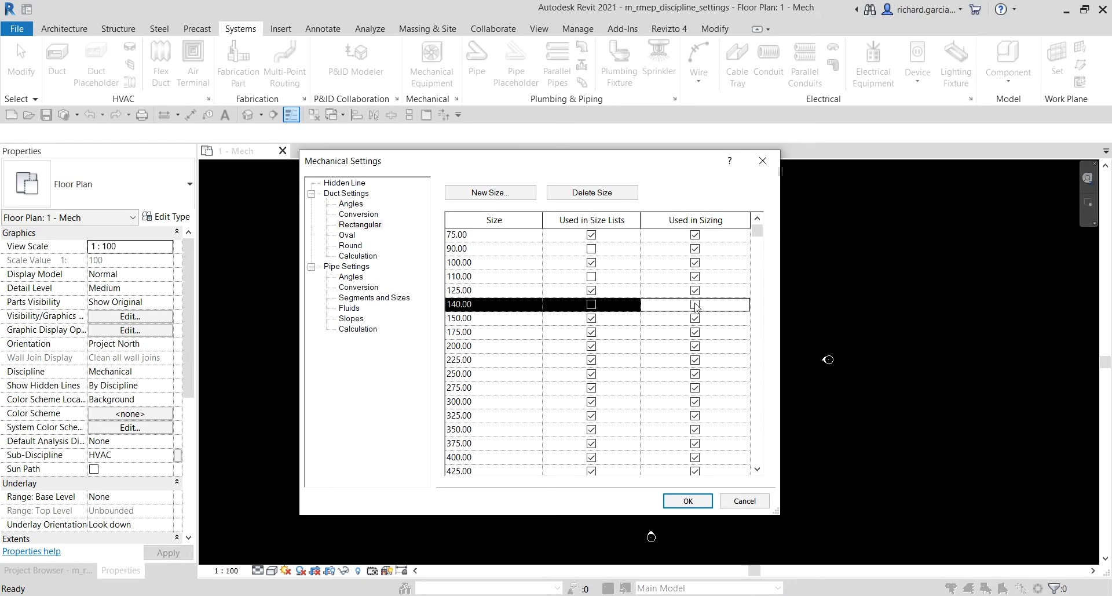
Exclude the 140 rectangular duct size from sizing, and the 90, 110 and 140 round duct sizes from both size lists and sizing
click(696, 305)
click(350, 246)
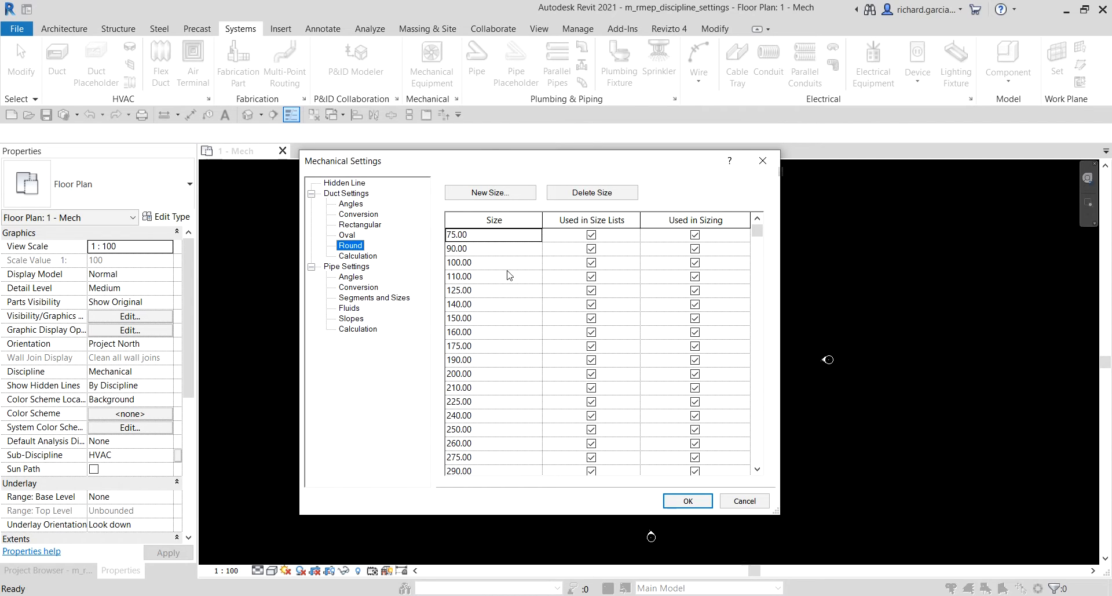
click(592, 249)
click(695, 249)
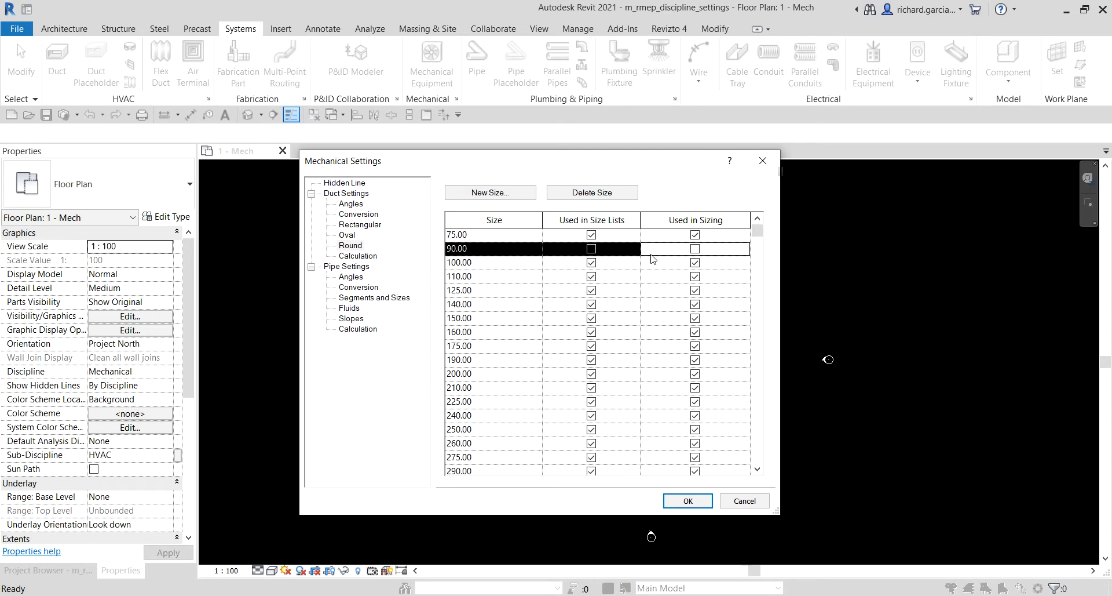
click(592, 276)
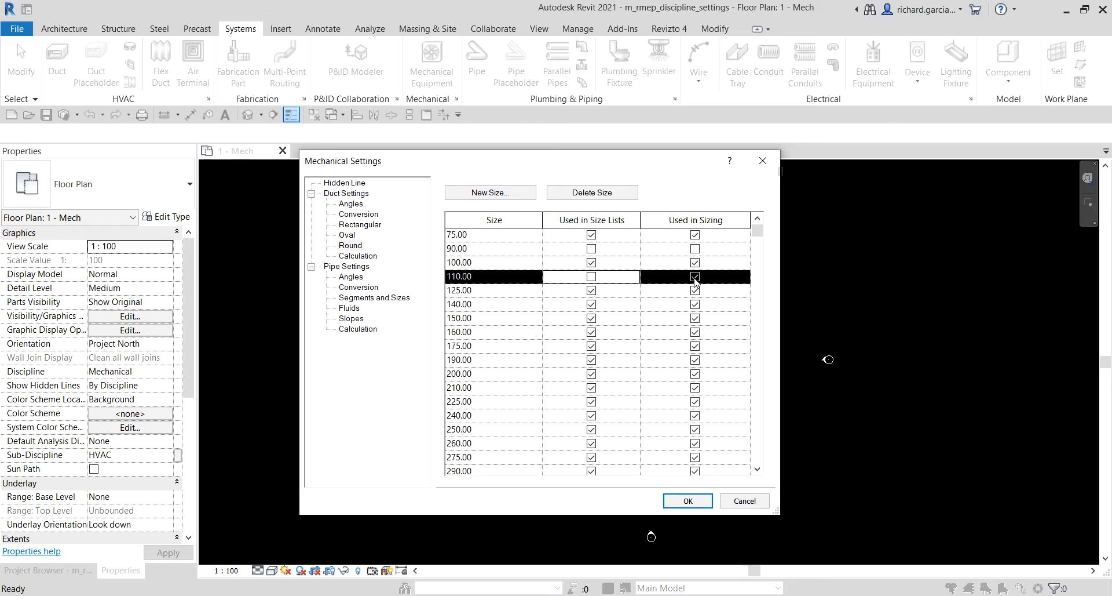
click(695, 277)
click(592, 304)
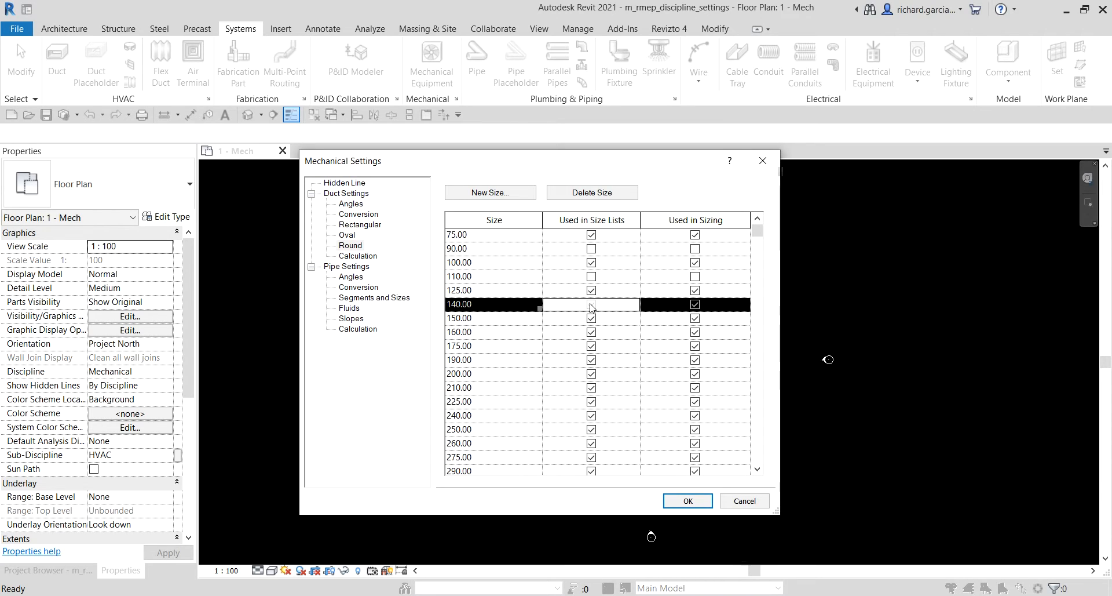
click(591, 304)
click(695, 304)
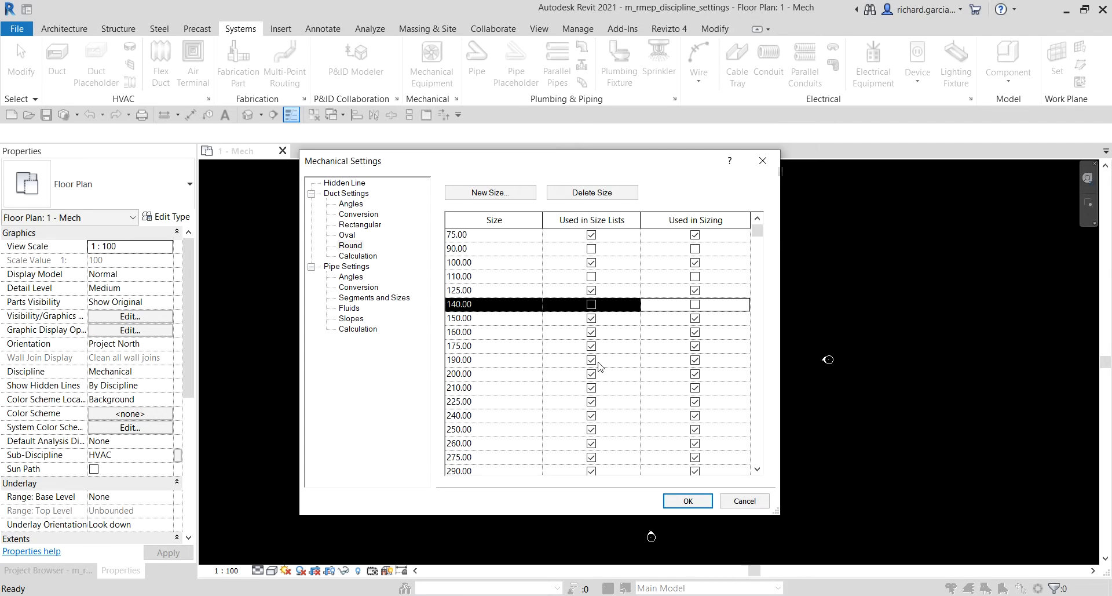
Exclude the 260, 290 and 310 round duct sizes from size lists and sizing
click(591, 443)
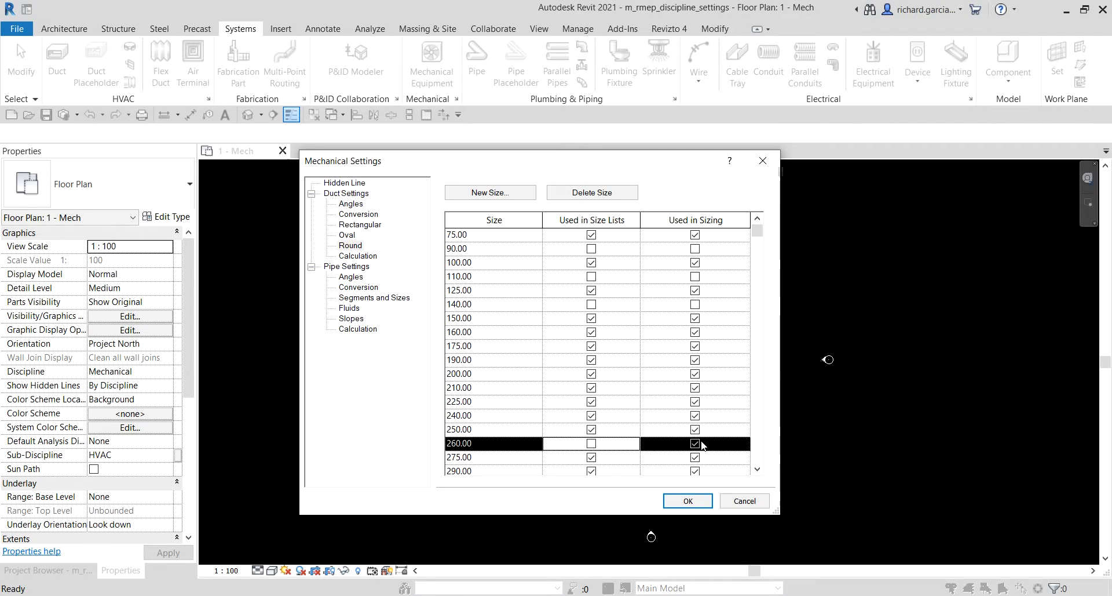
click(695, 443)
scroll(666, 393, down, 5)
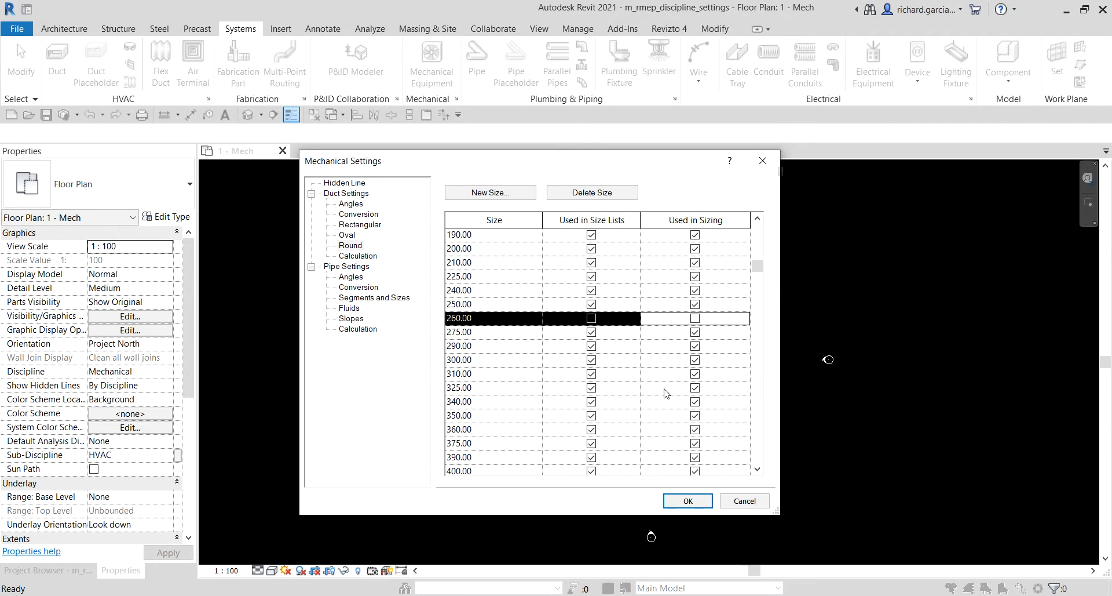
click(591, 263)
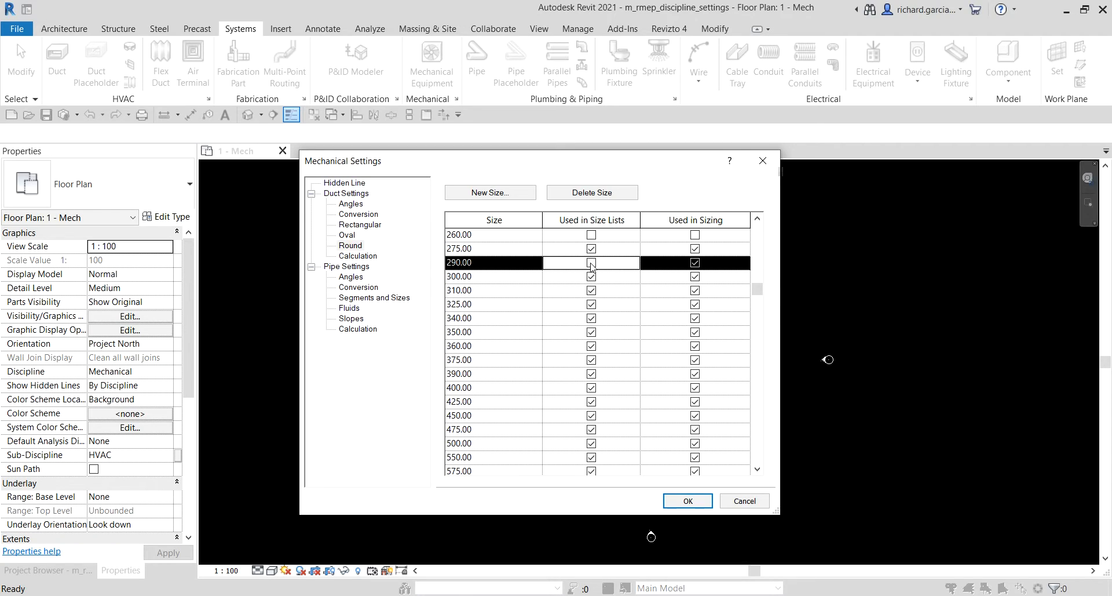
click(696, 264)
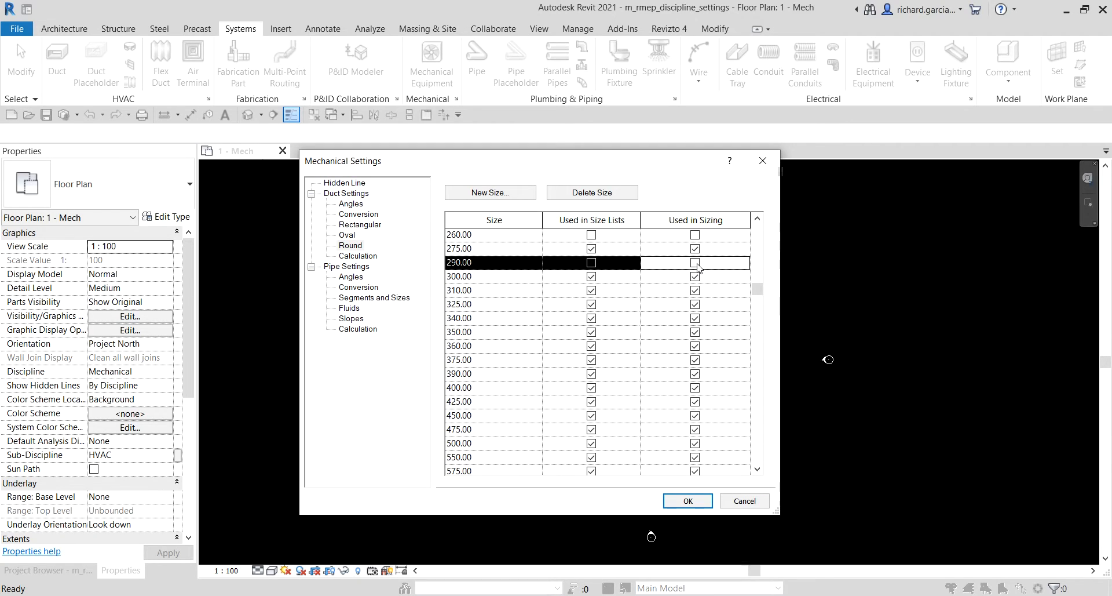
click(592, 290)
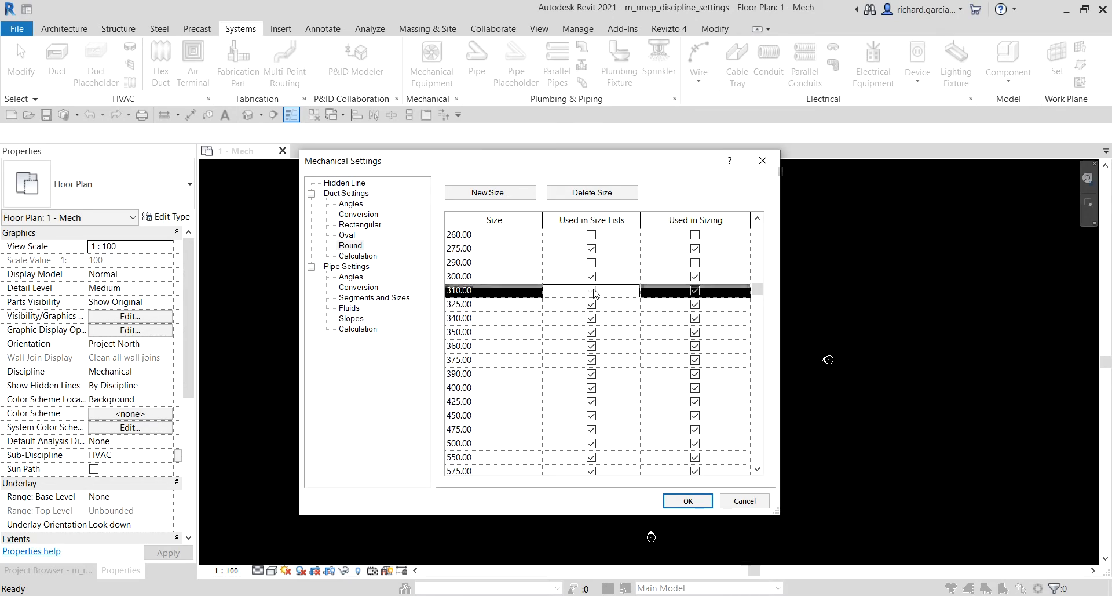
click(693, 292)
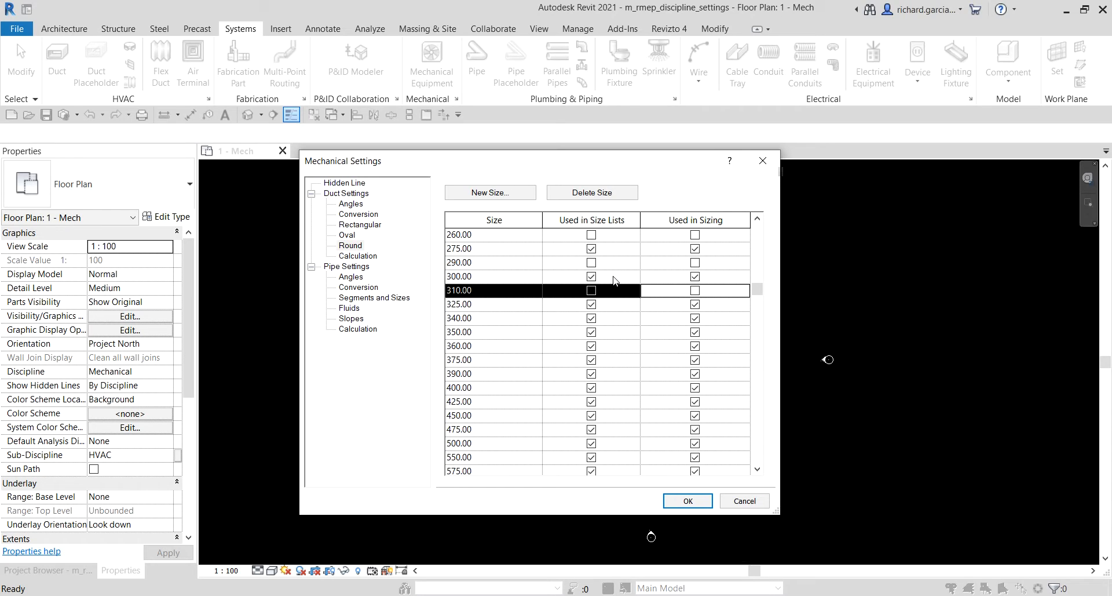
Exclude the 20 mm nominal size of the Carbon Steel - Schedule 40 pipe segment from size lists and sizing, and accept the Mechanical Settings
click(364, 268)
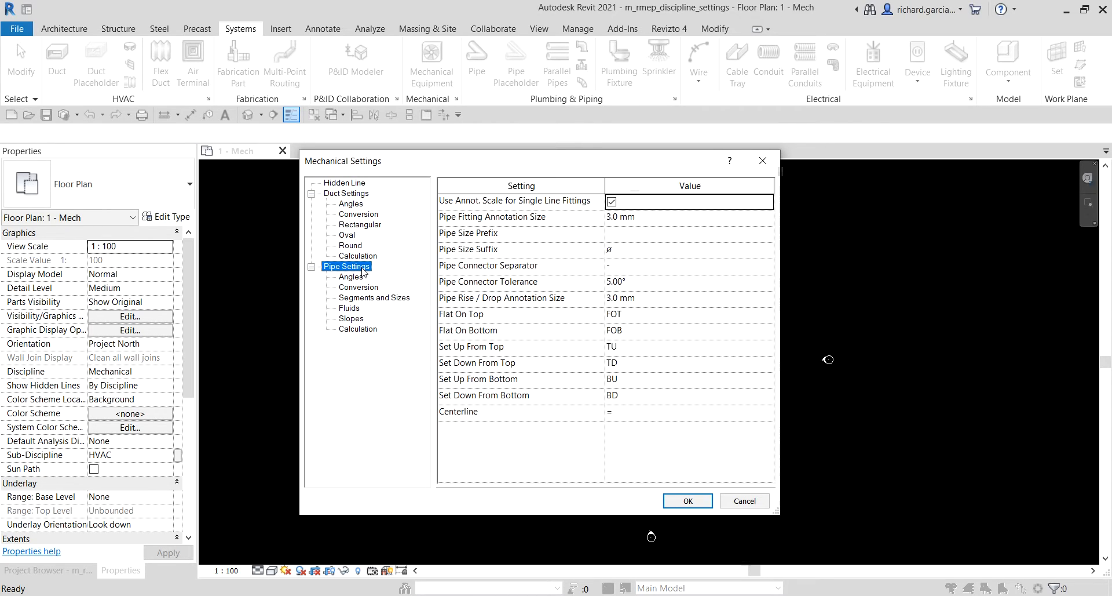
click(359, 298)
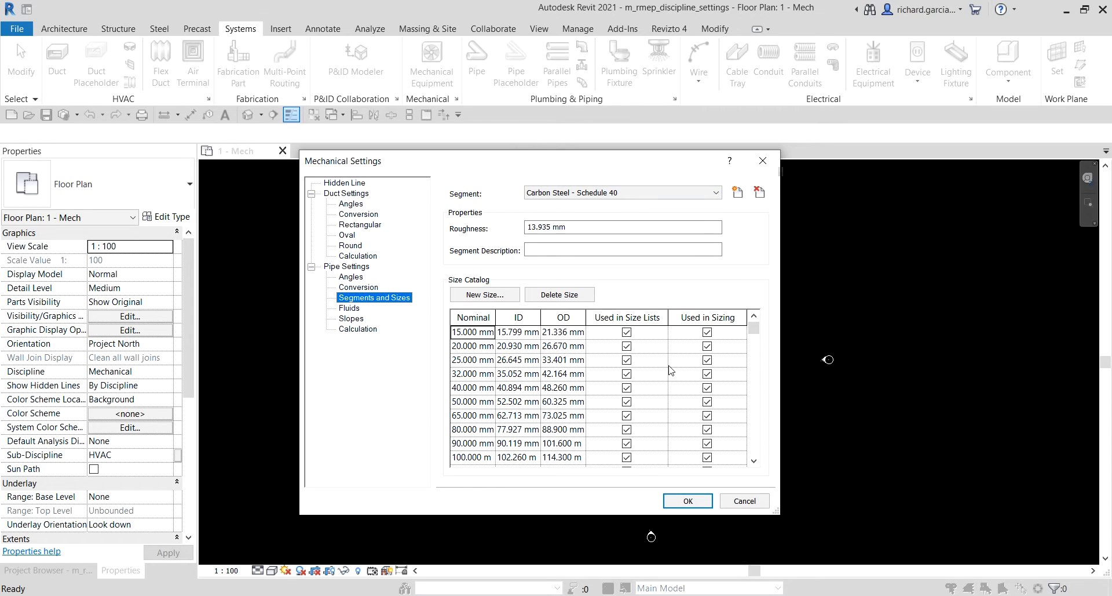
click(628, 347)
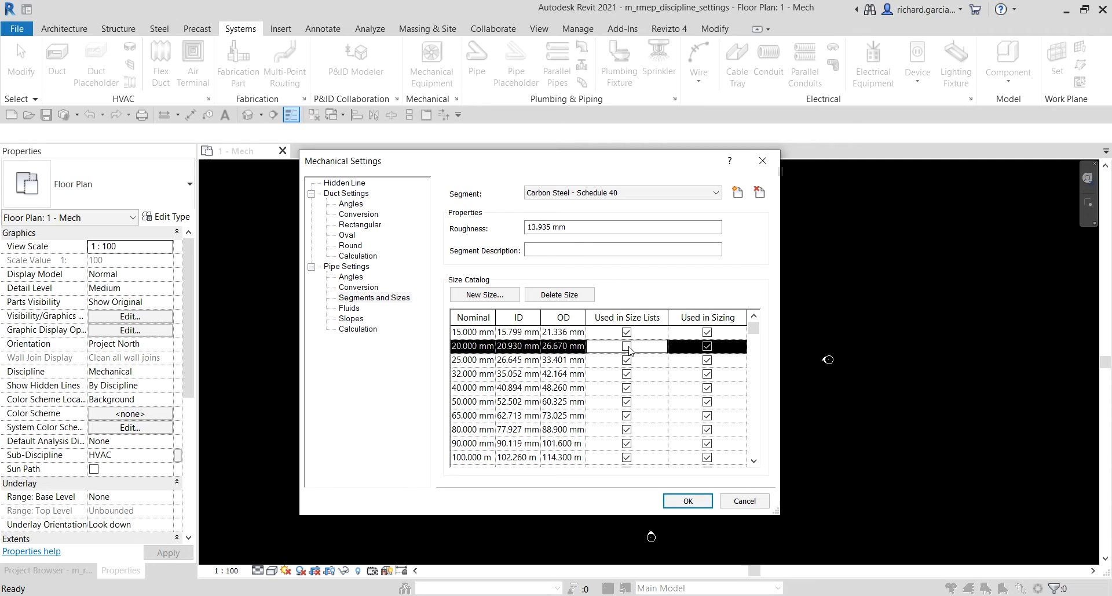
click(708, 350)
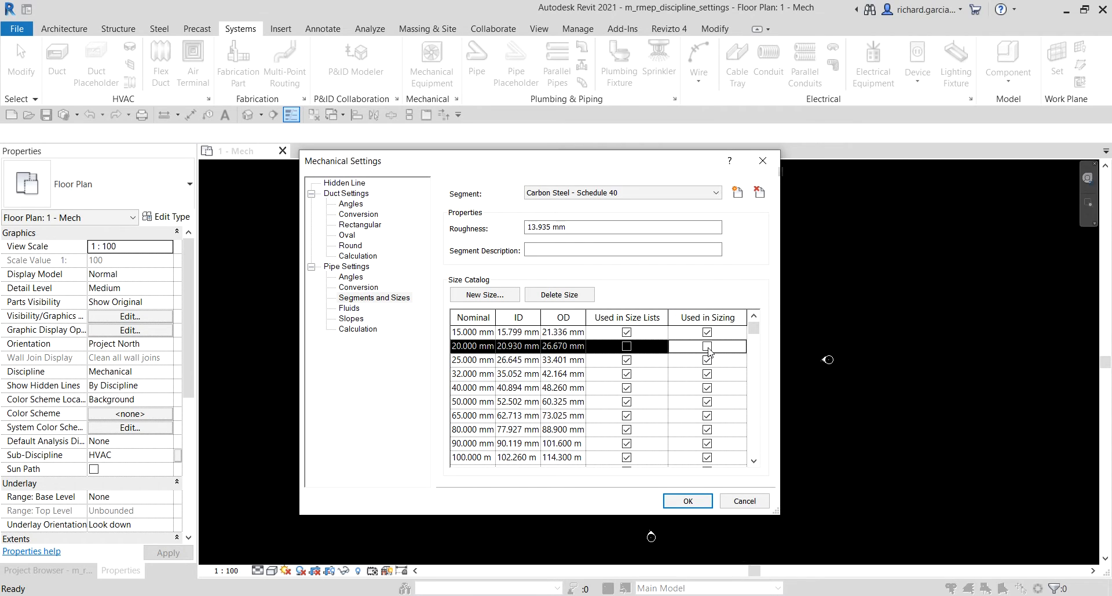
click(680, 502)
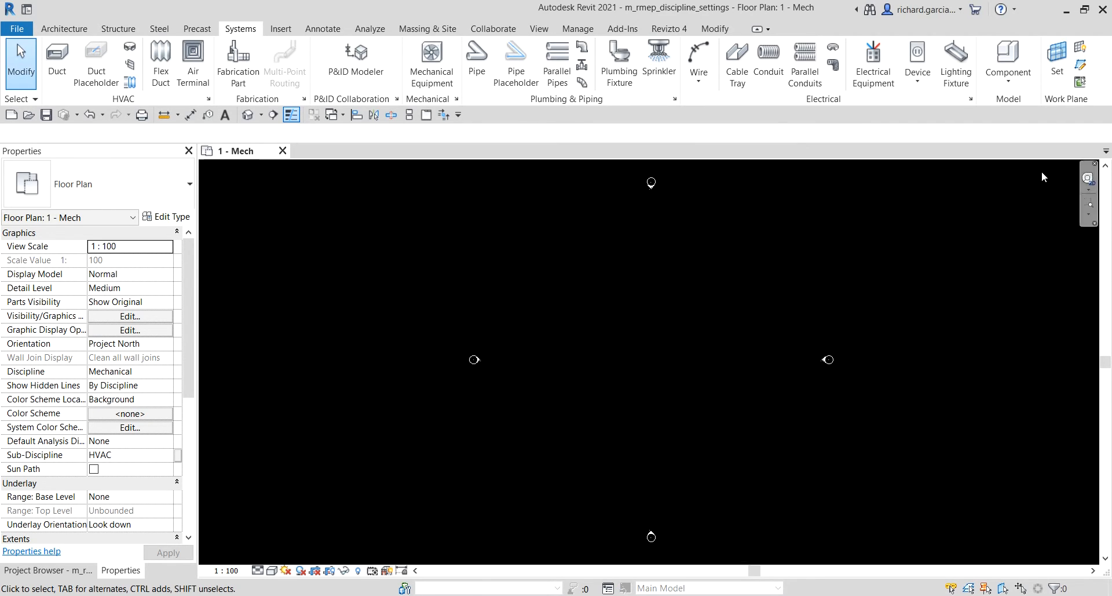
Check the choices available for the hot, ground and neutral wire tick marks in the electrical wiring settings, and close without changes
click(971, 99)
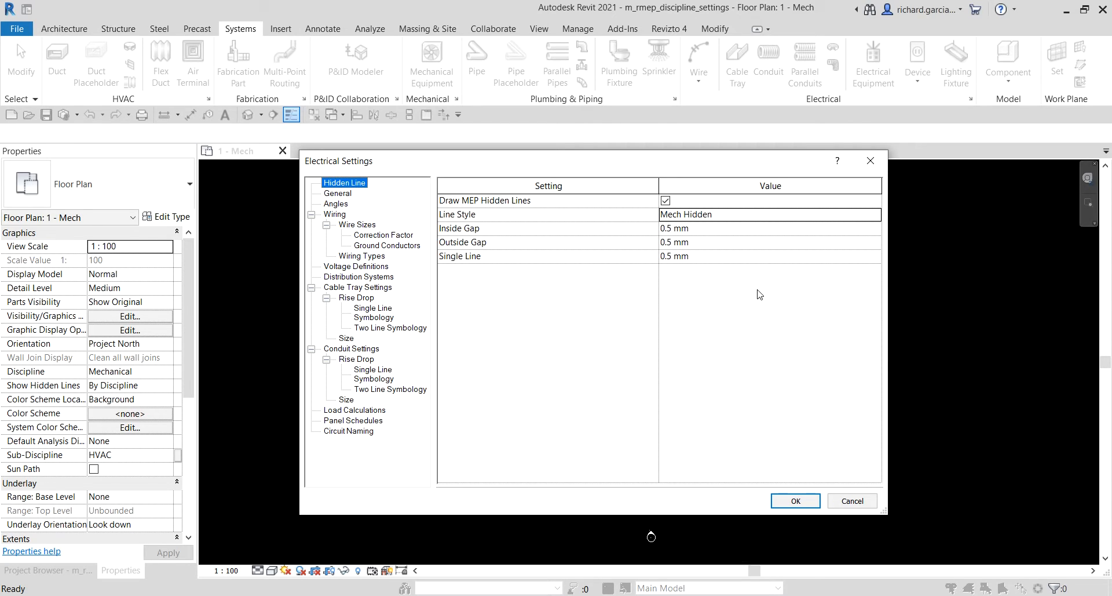
click(340, 215)
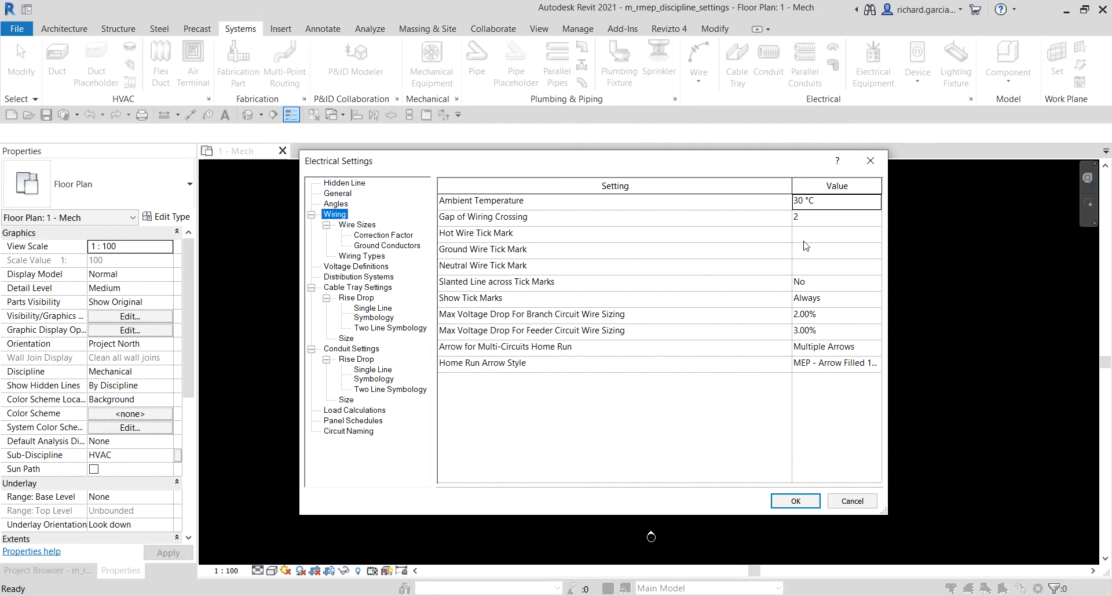
click(855, 235)
click(875, 235)
click(875, 235)
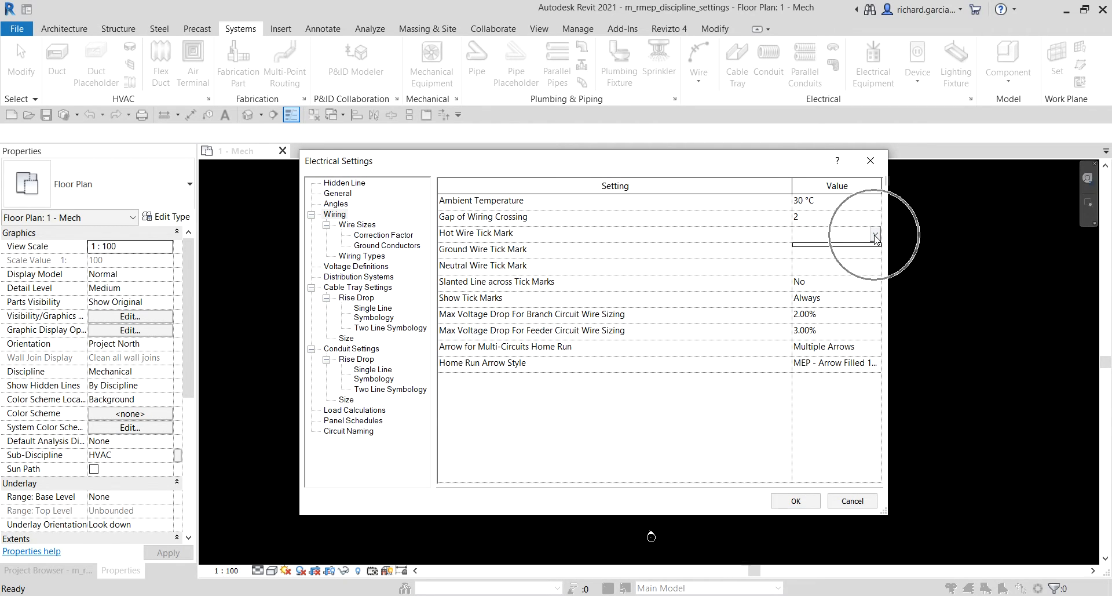
click(875, 253)
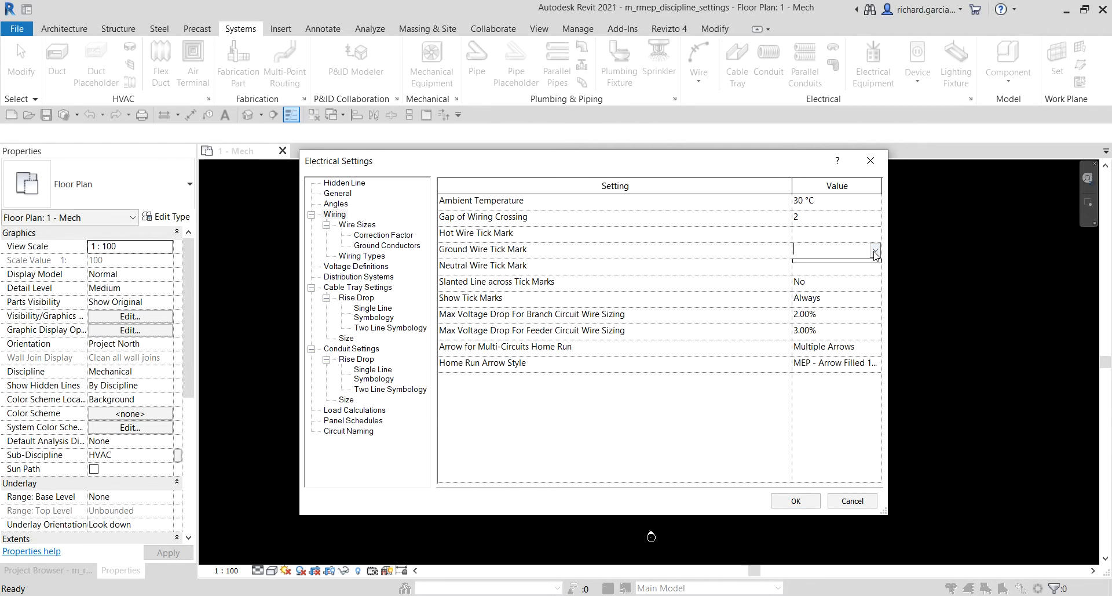
click(875, 269)
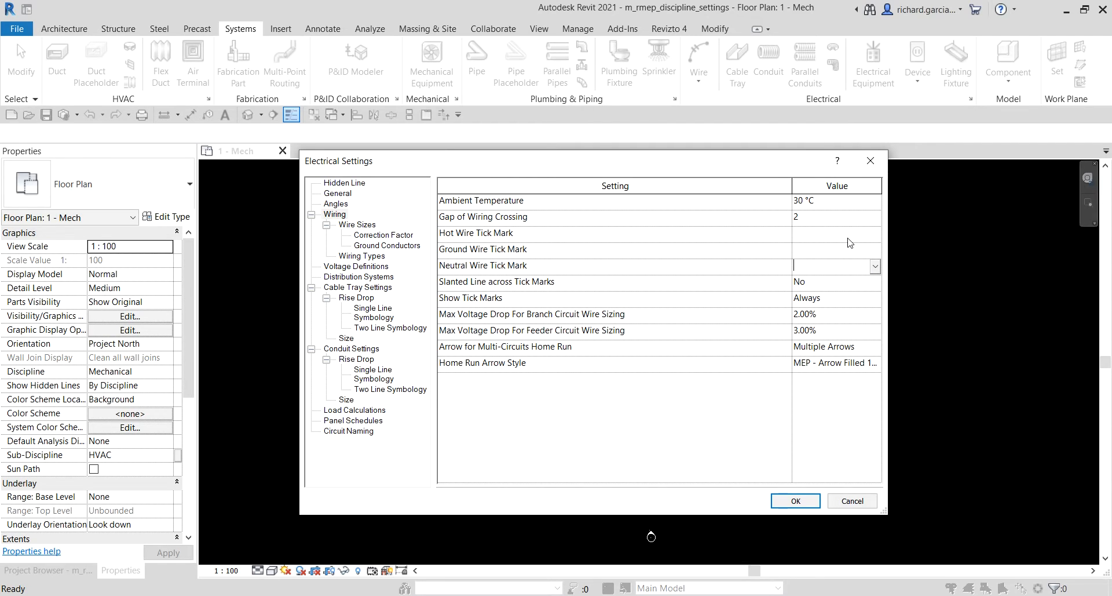
click(853, 508)
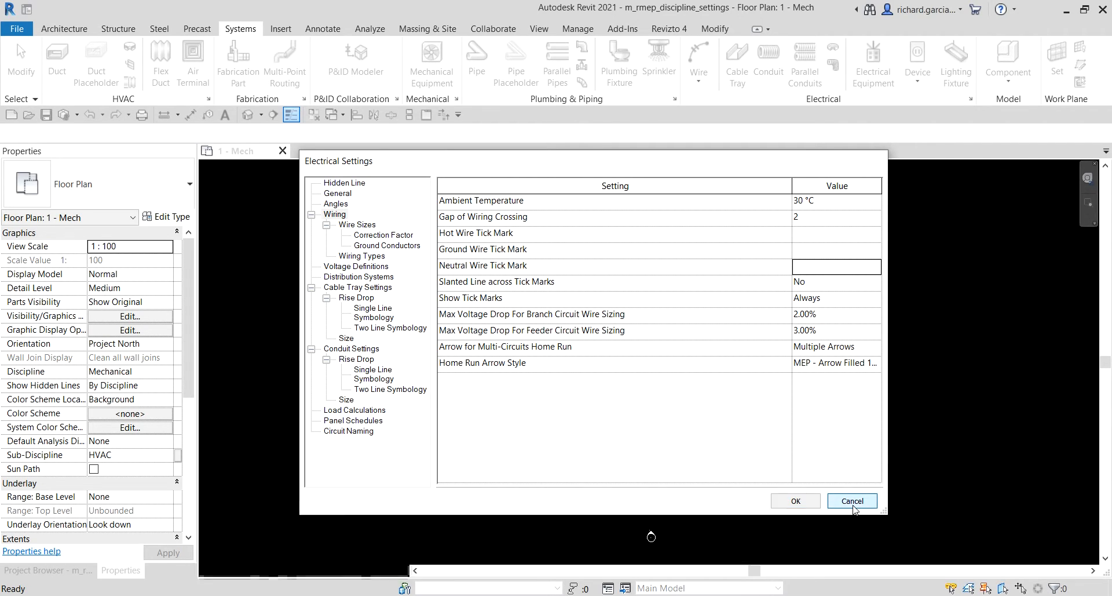
Start loading a family and search the metric library, including its Electrical and MEP folders, for the wire tick mark families
click(281, 29)
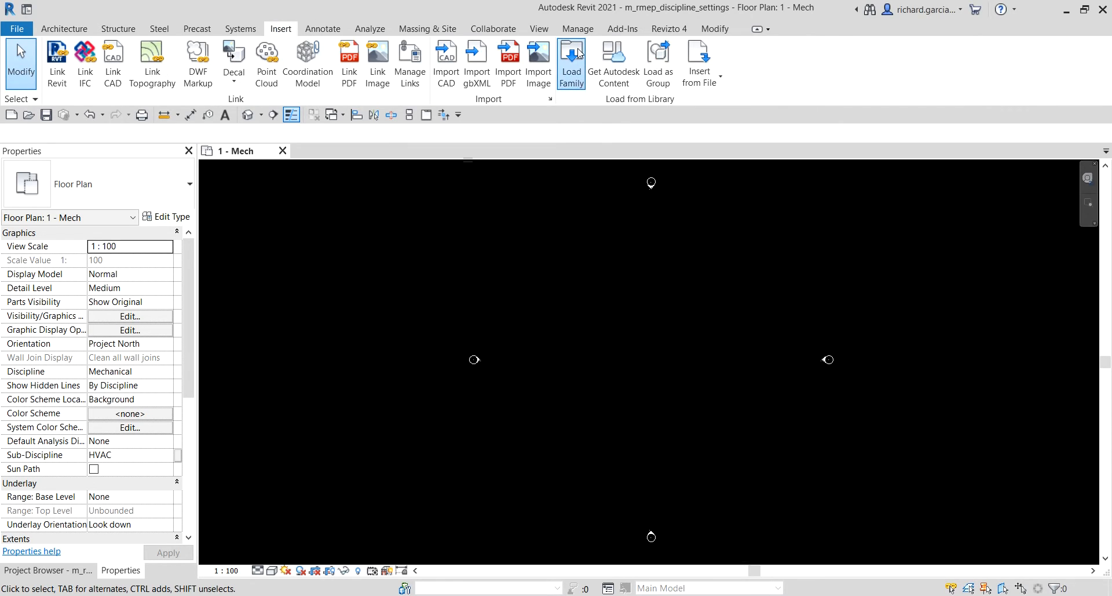
click(579, 53)
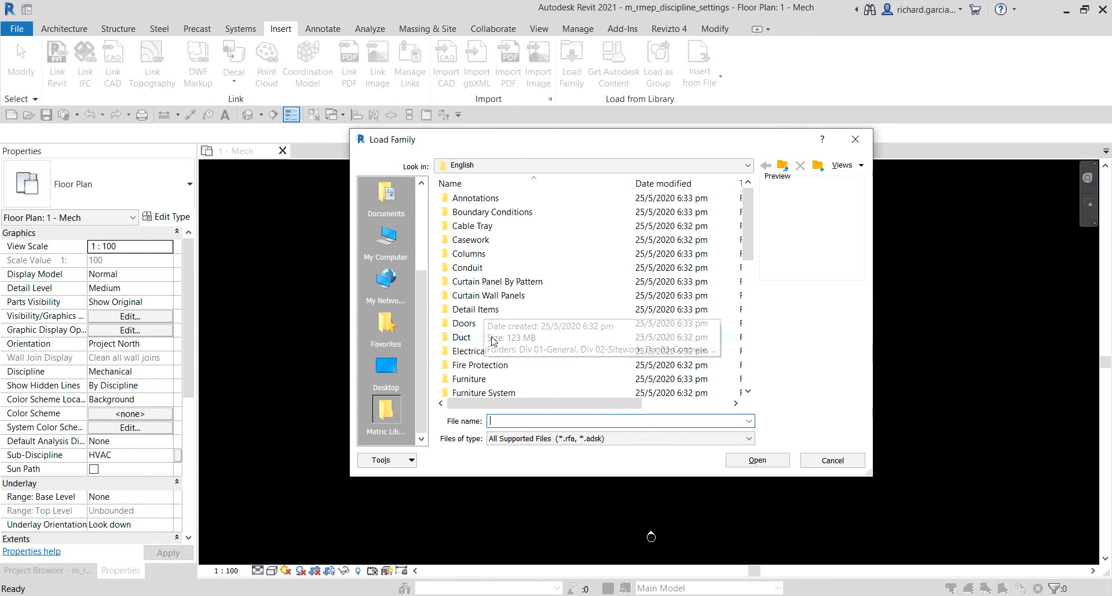
scroll(495, 356, down, 5)
scroll(497, 355, up, 3)
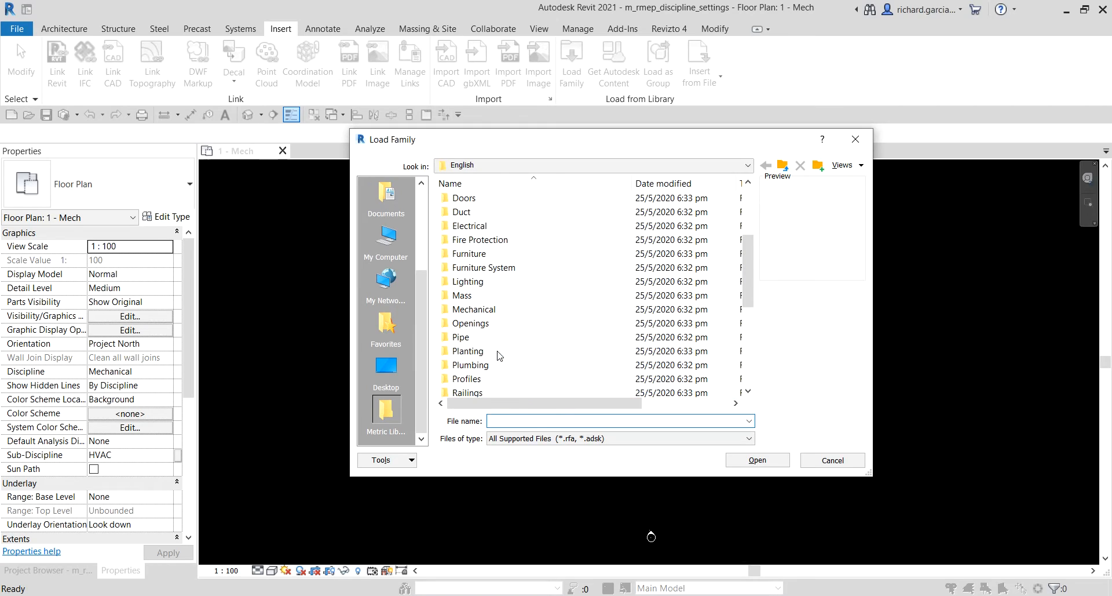
double_click(475, 226)
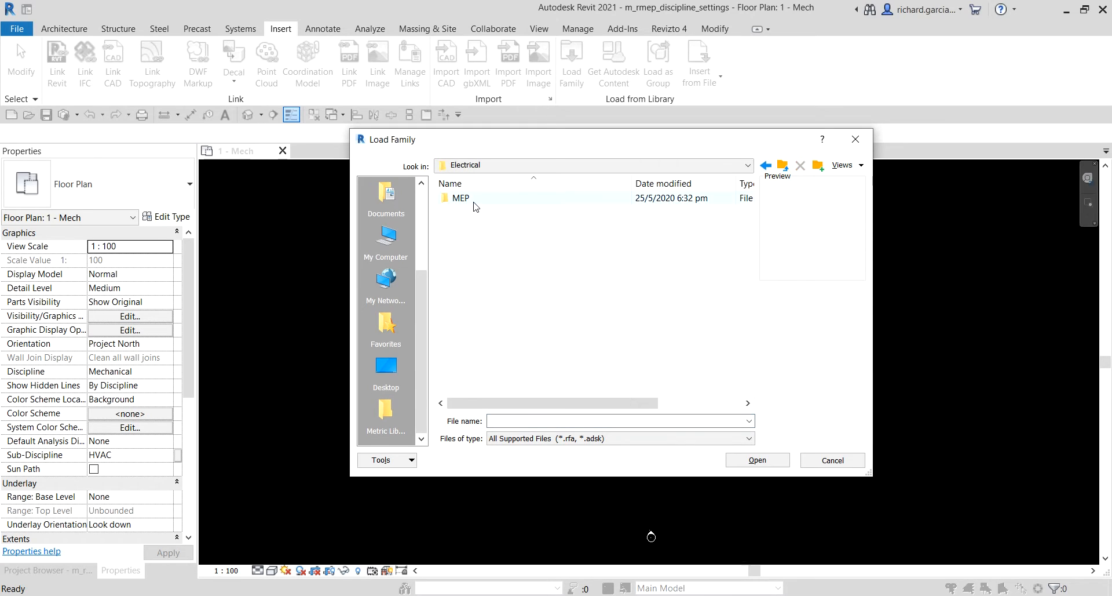
double_click(479, 200)
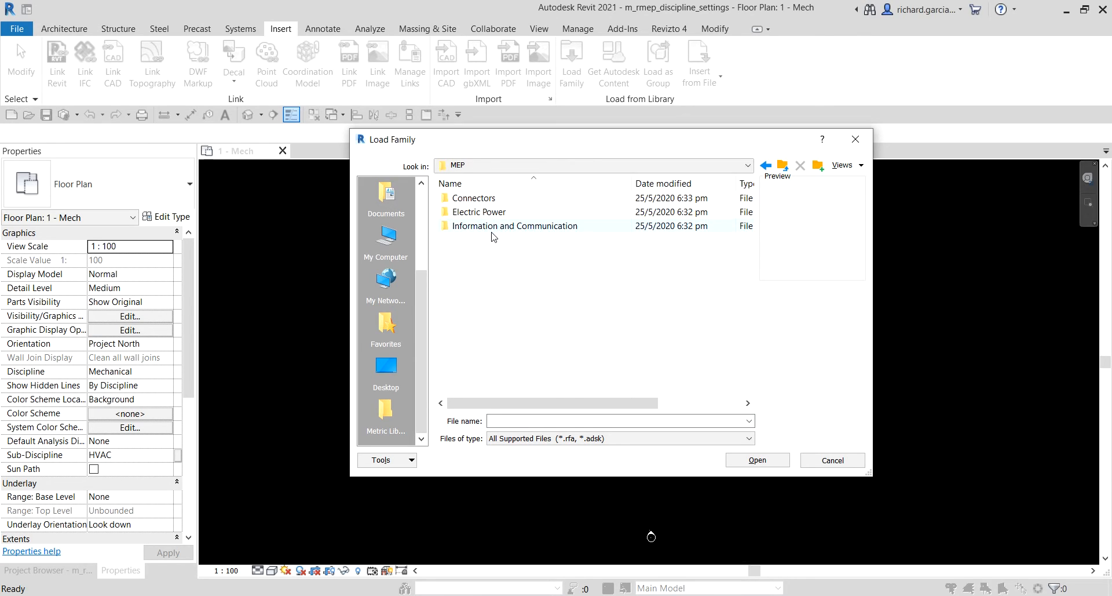
click(783, 166)
click(783, 167)
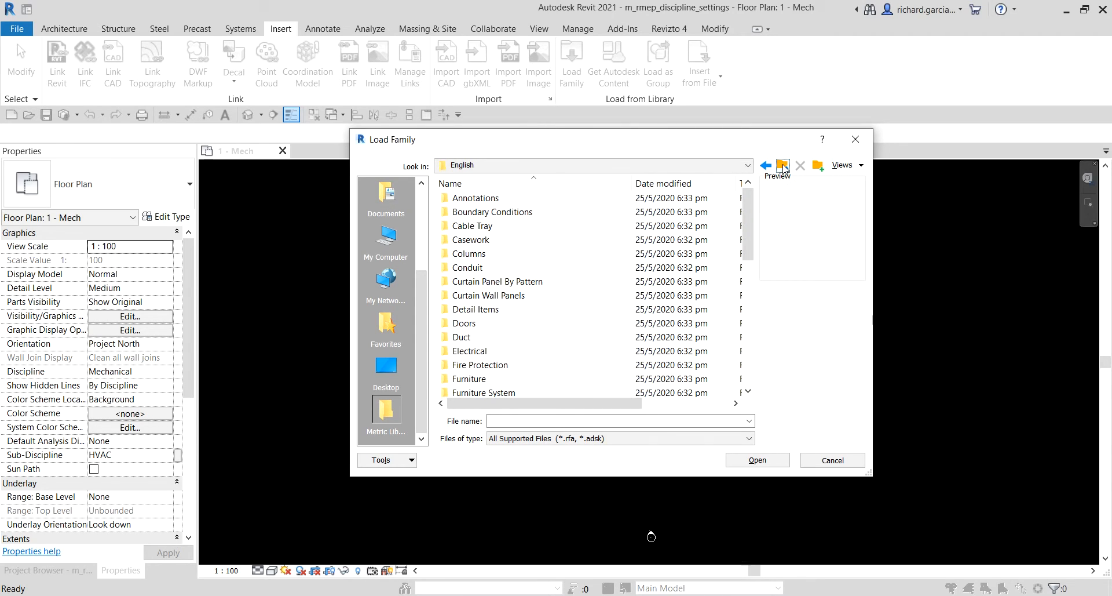
scroll(516, 316, down, 1)
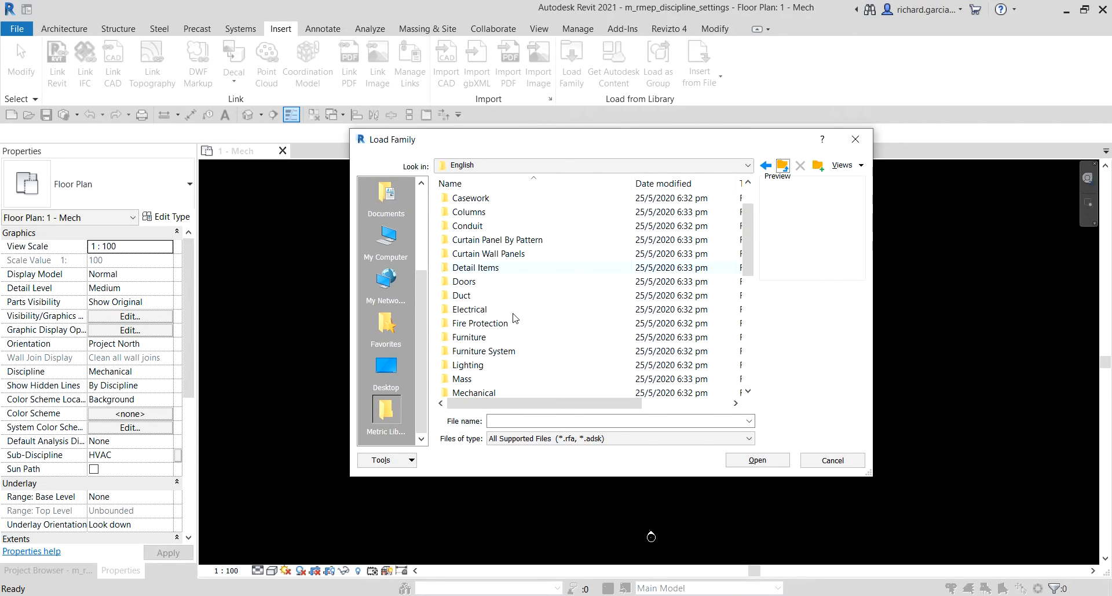
scroll(520, 316, down, 7)
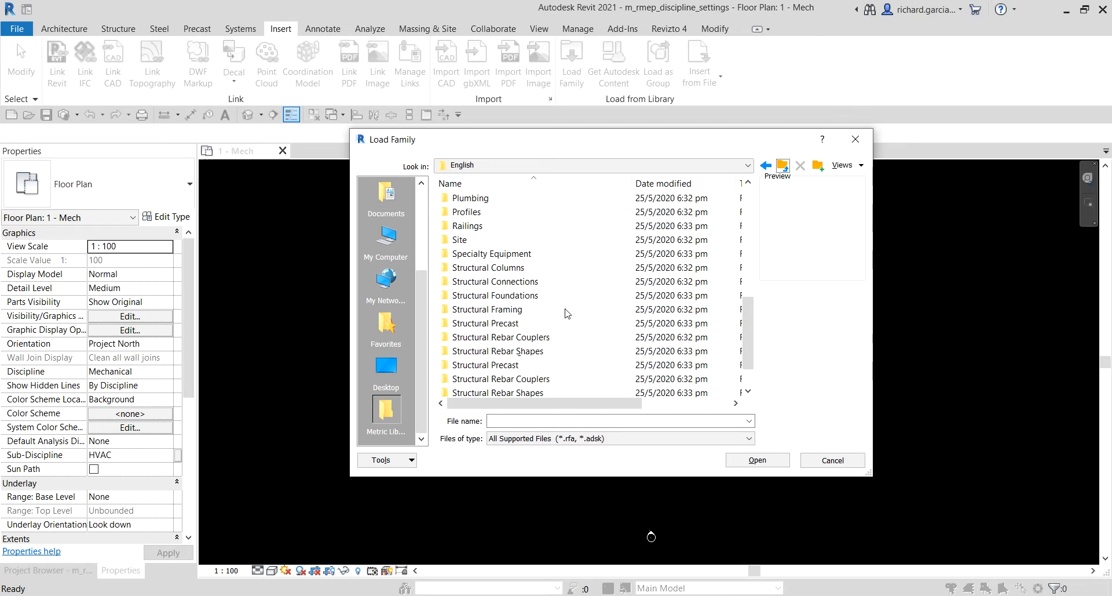
scroll(567, 313, up, 6)
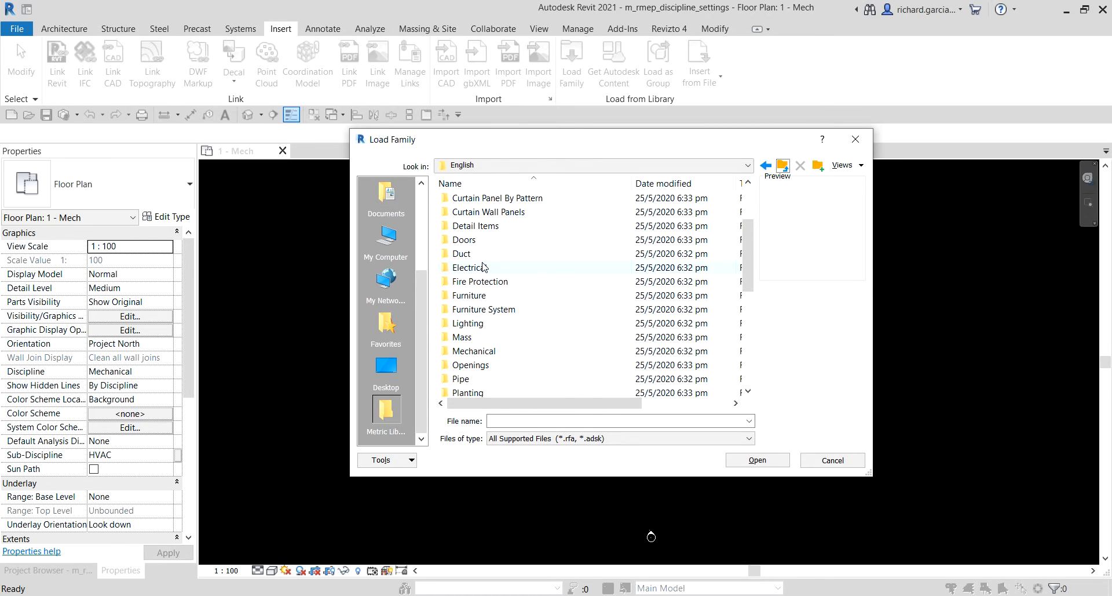
double_click(483, 267)
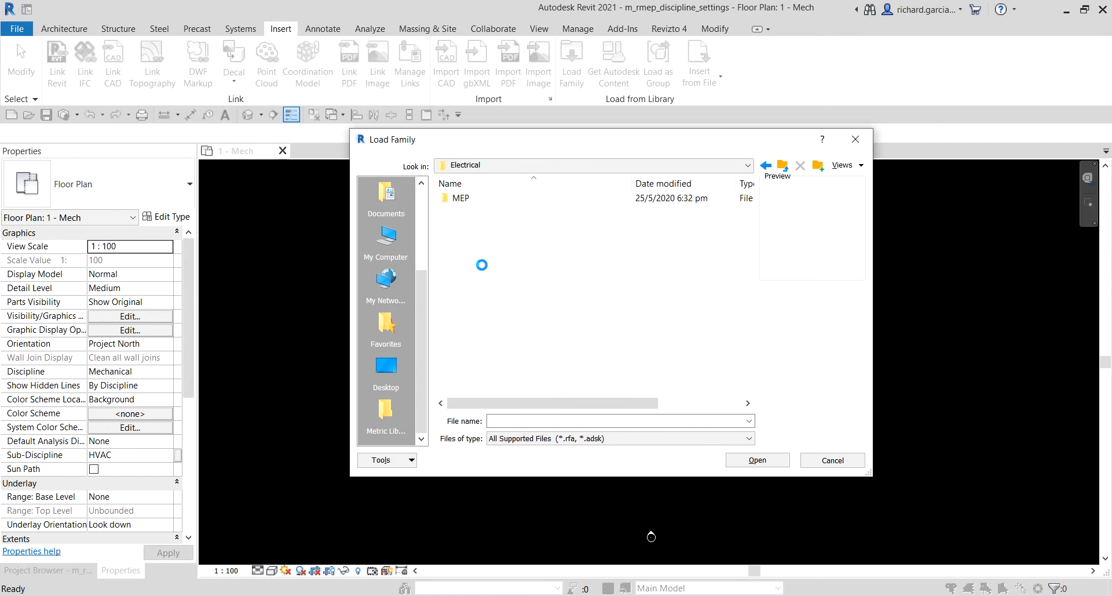
click(783, 166)
Load the M_Hook Wire Tick Mark and M_Long Wire Tick Mark families from the library's Annotations > Electrical > TickMarks folder
double_click(513, 200)
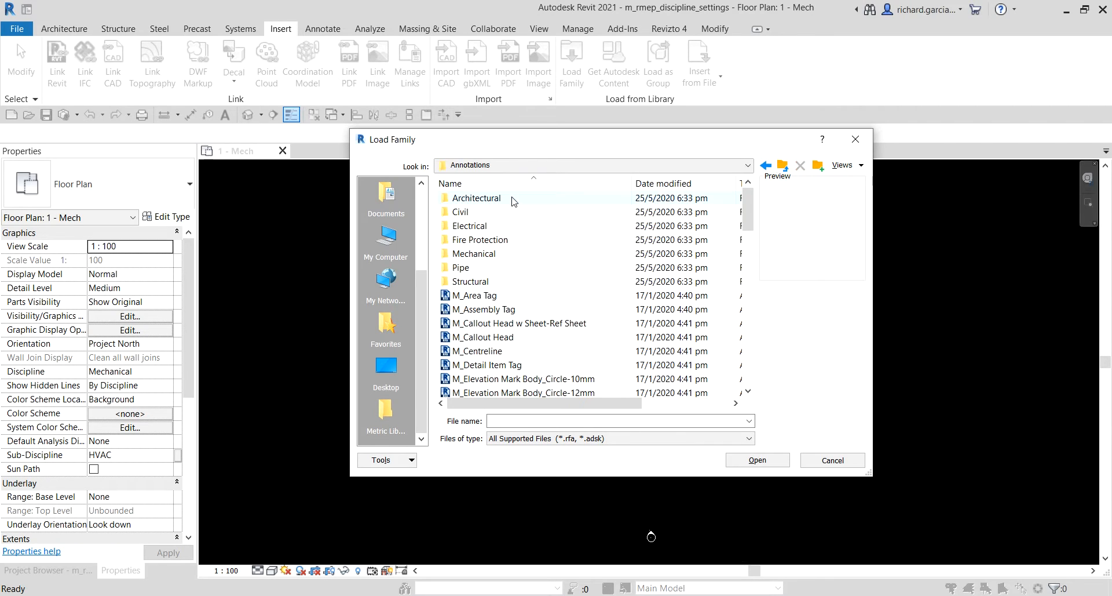
click(489, 225)
double_click(488, 226)
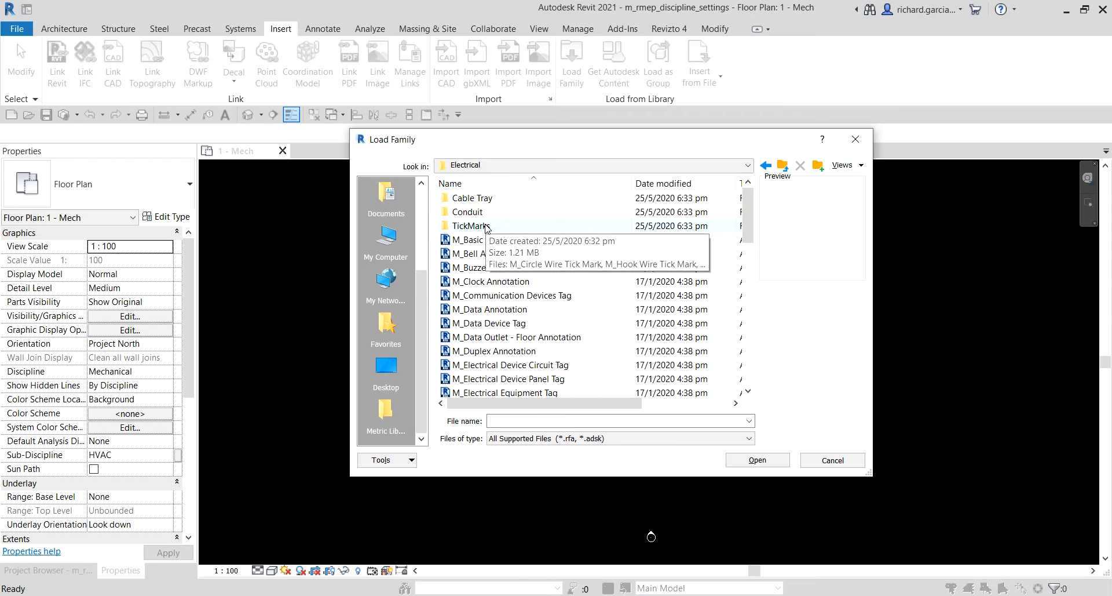
double_click(487, 226)
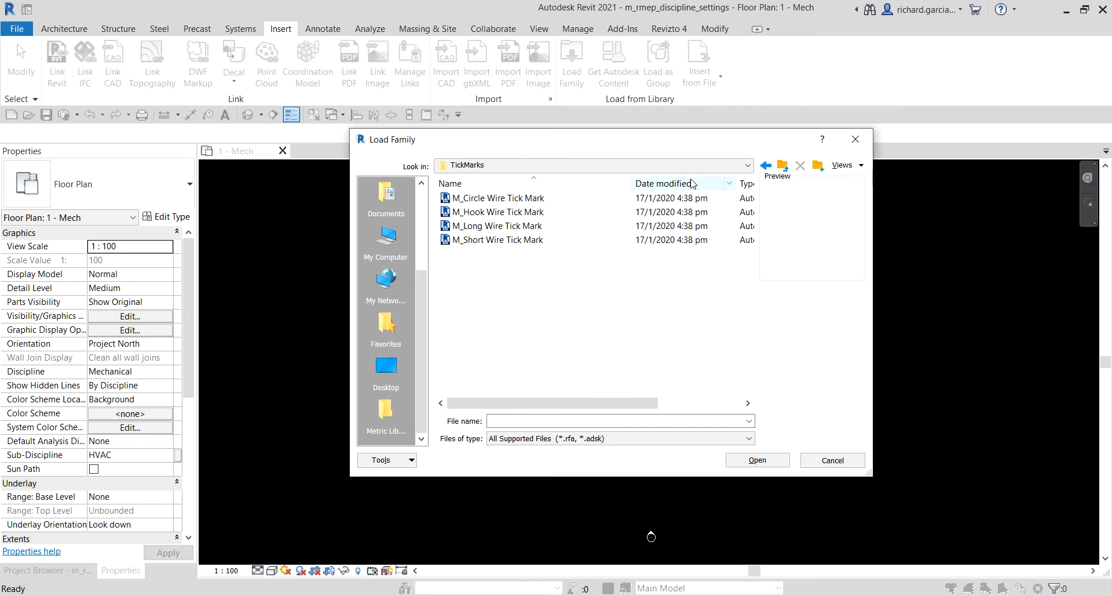
click(741, 166)
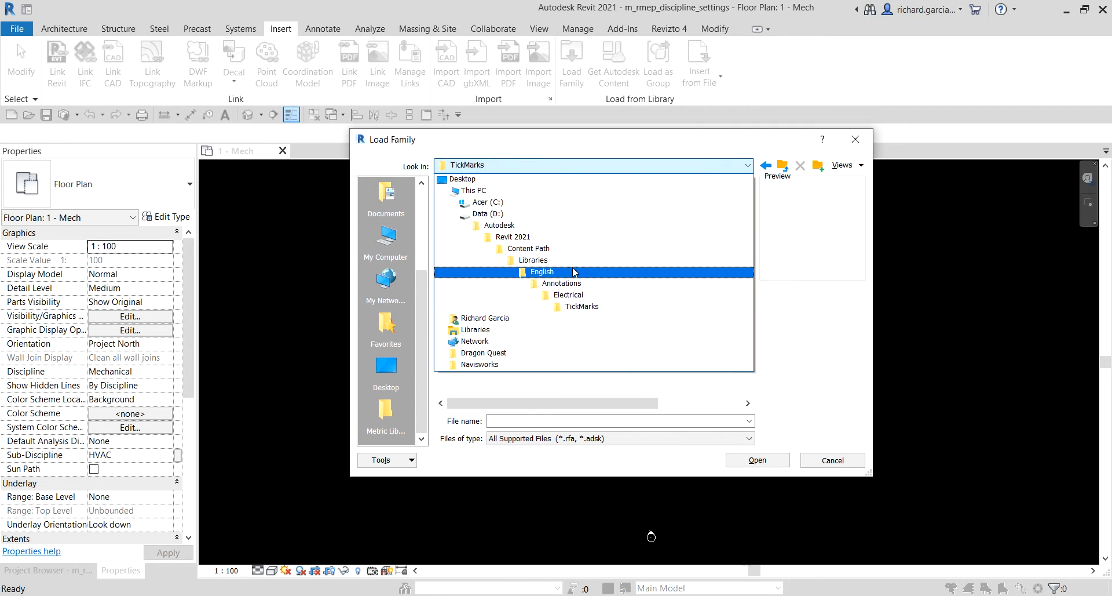
key(ctrl)
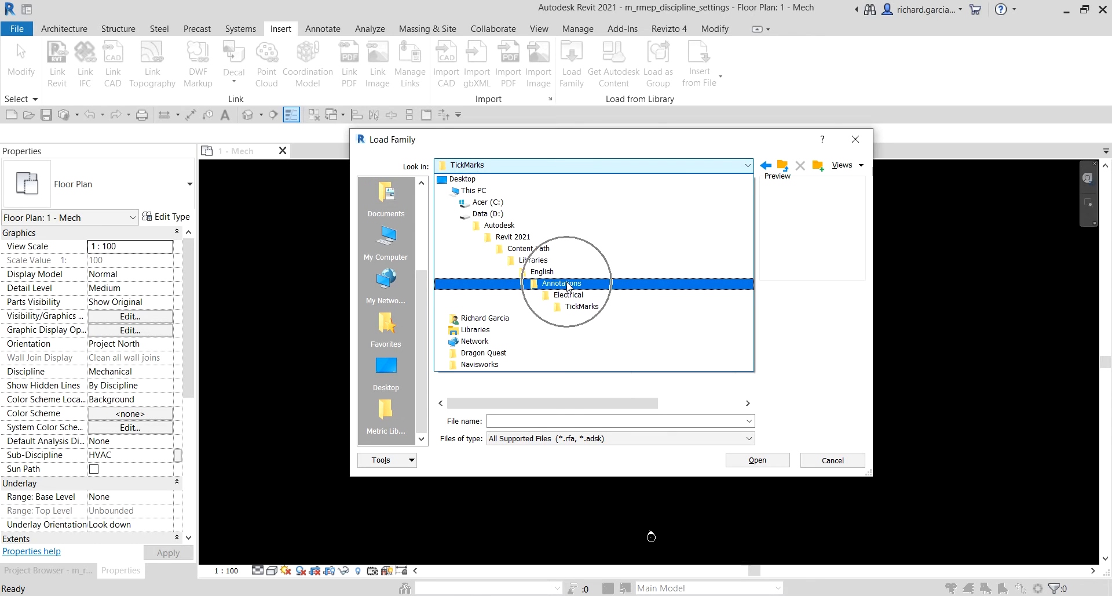
click(582, 306)
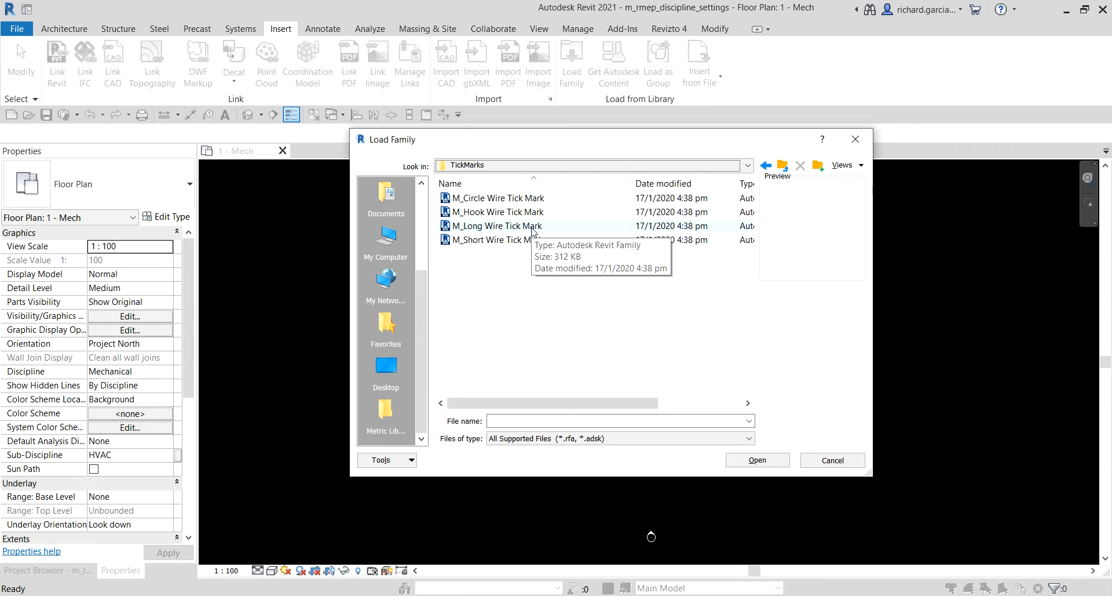
click(497, 212)
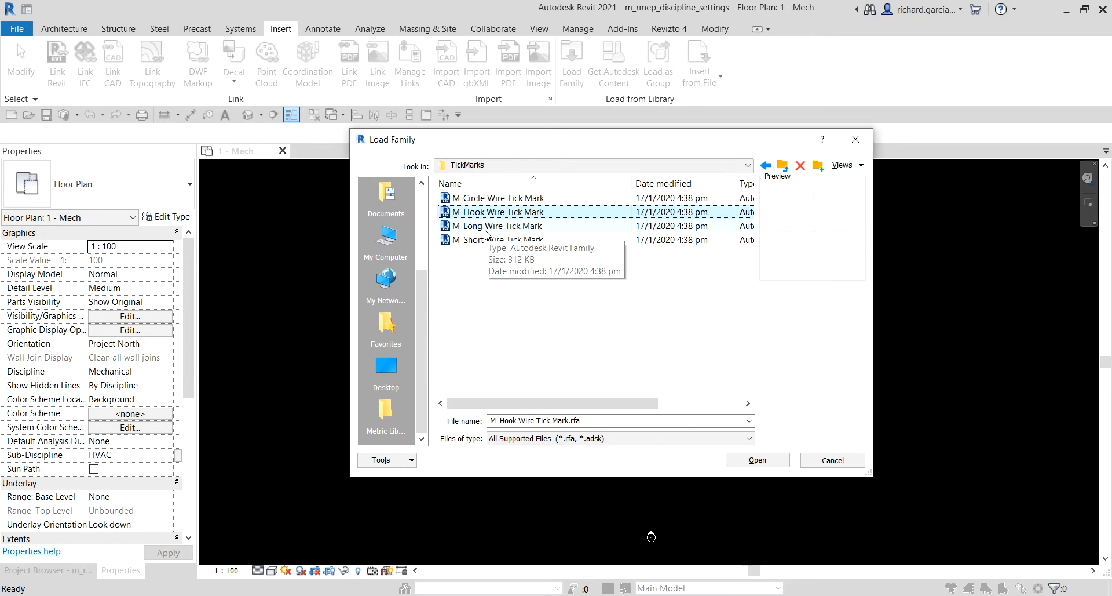
click(486, 231)
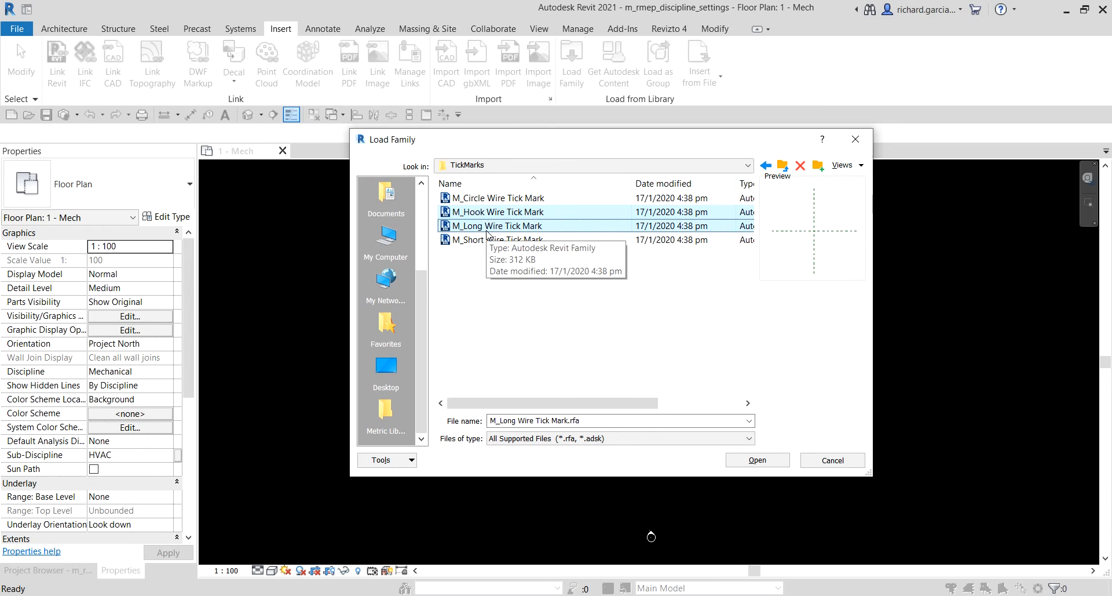
click(761, 462)
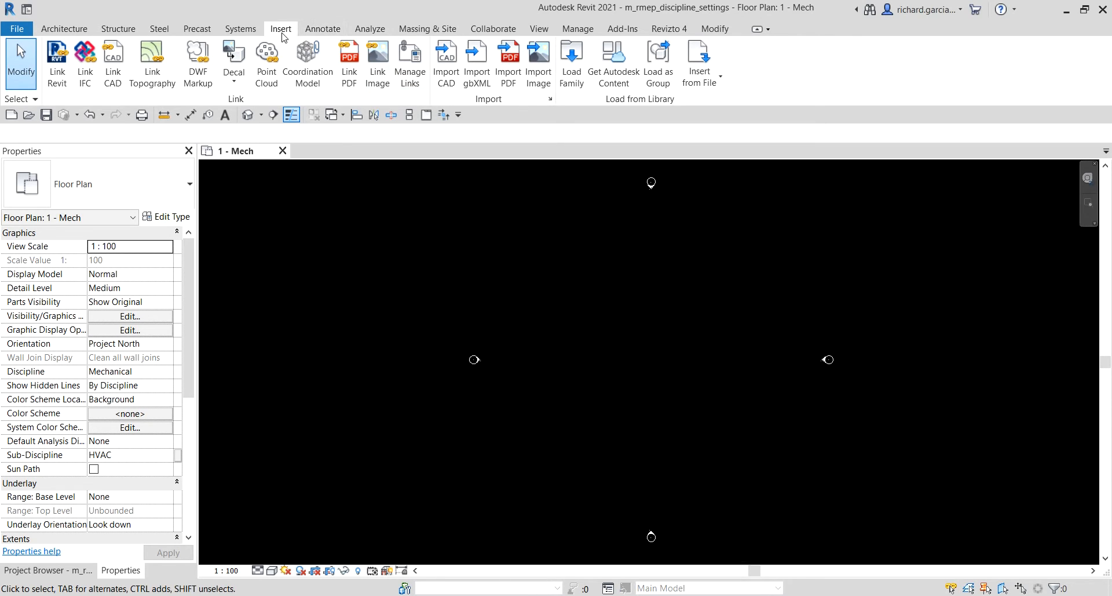
In the wiring section of the Electrical Settings, set the hot wire tick mark to M_Hook Wire Tick Mark
click(242, 29)
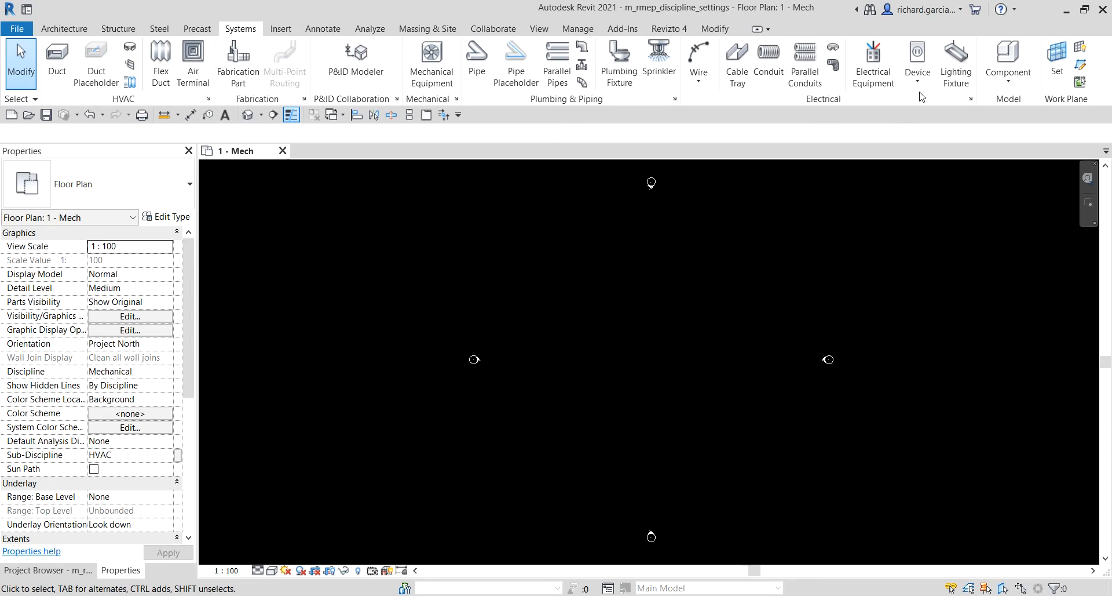
click(972, 99)
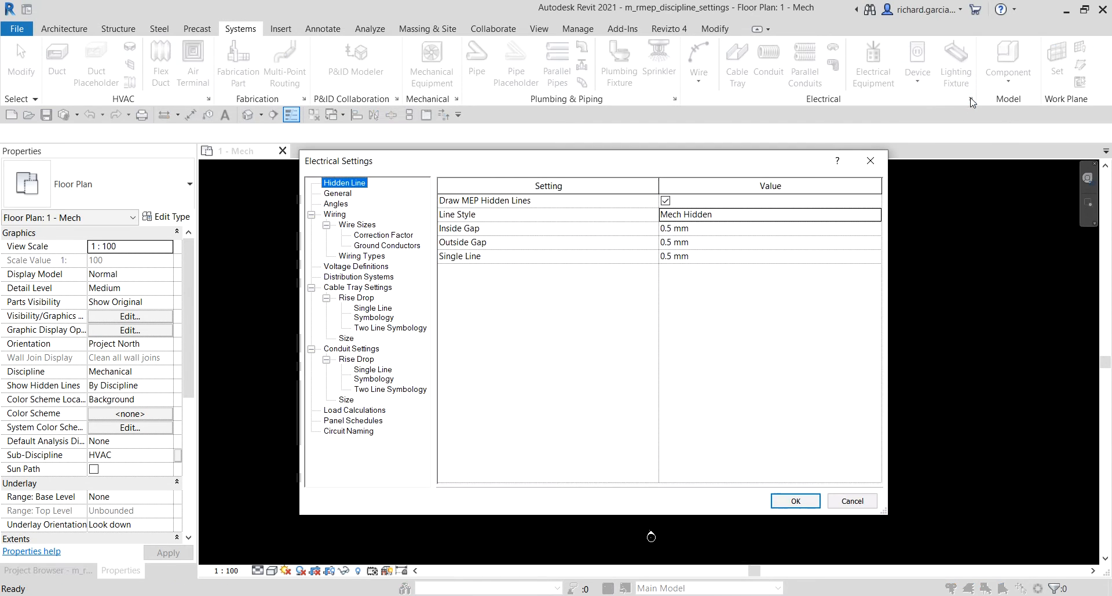
click(335, 215)
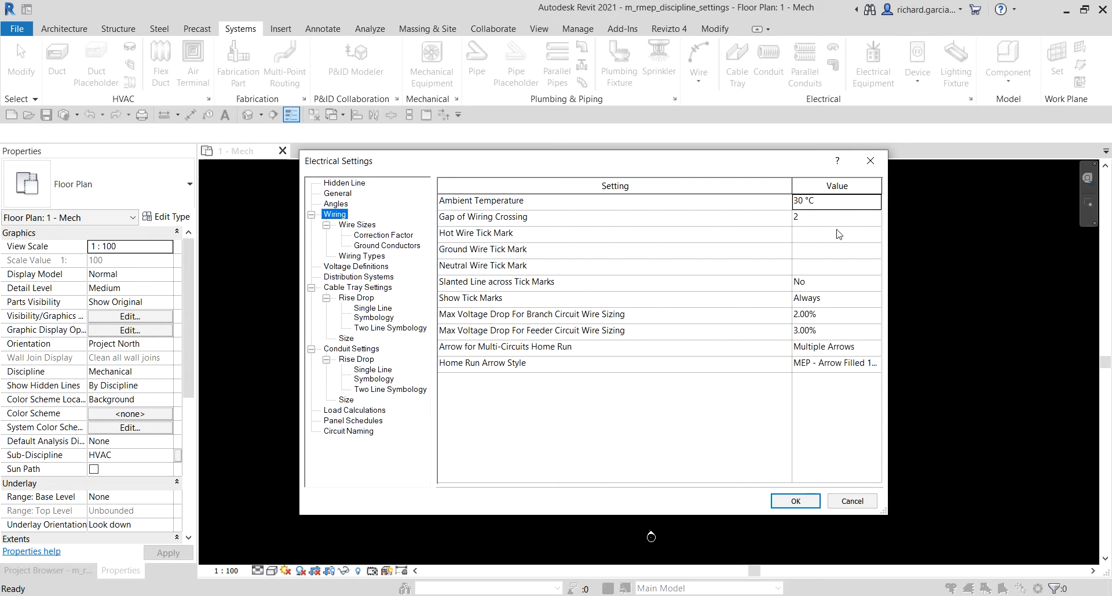
click(875, 256)
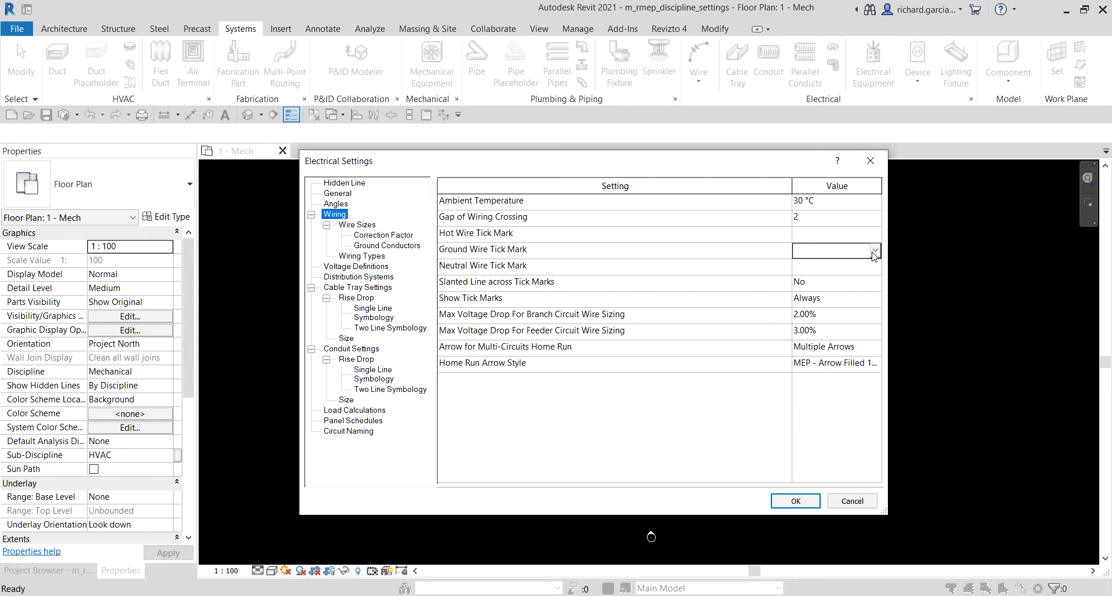
click(875, 251)
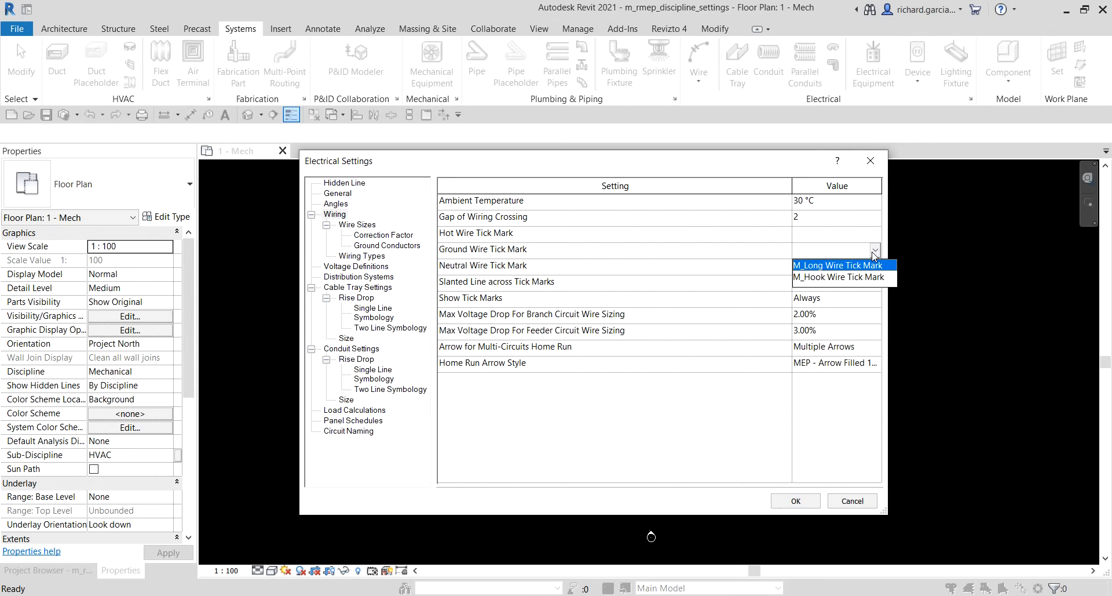
click(875, 250)
click(877, 234)
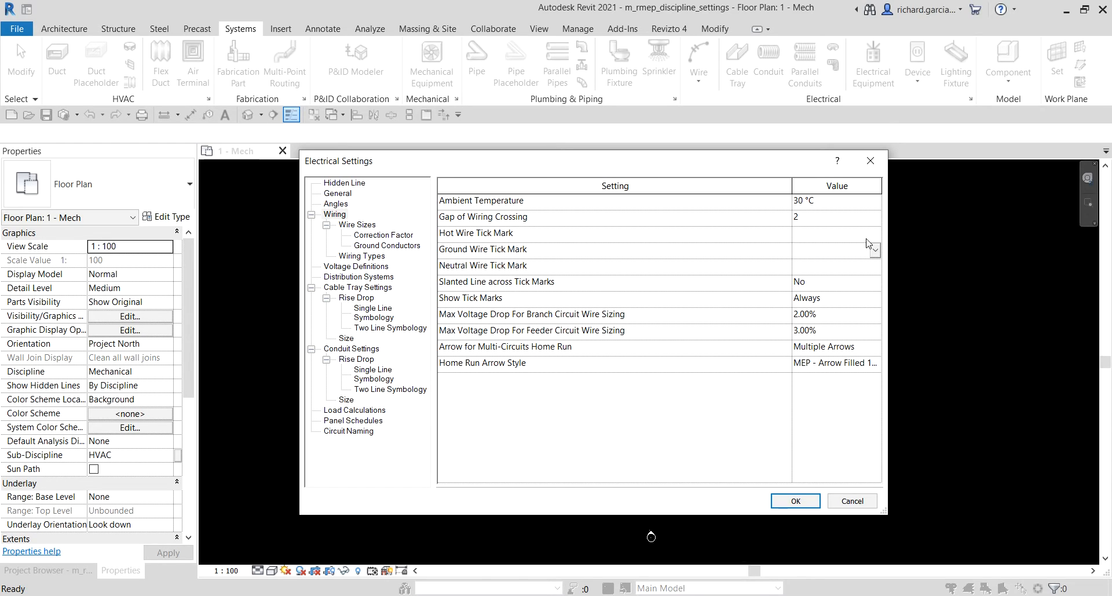
click(876, 233)
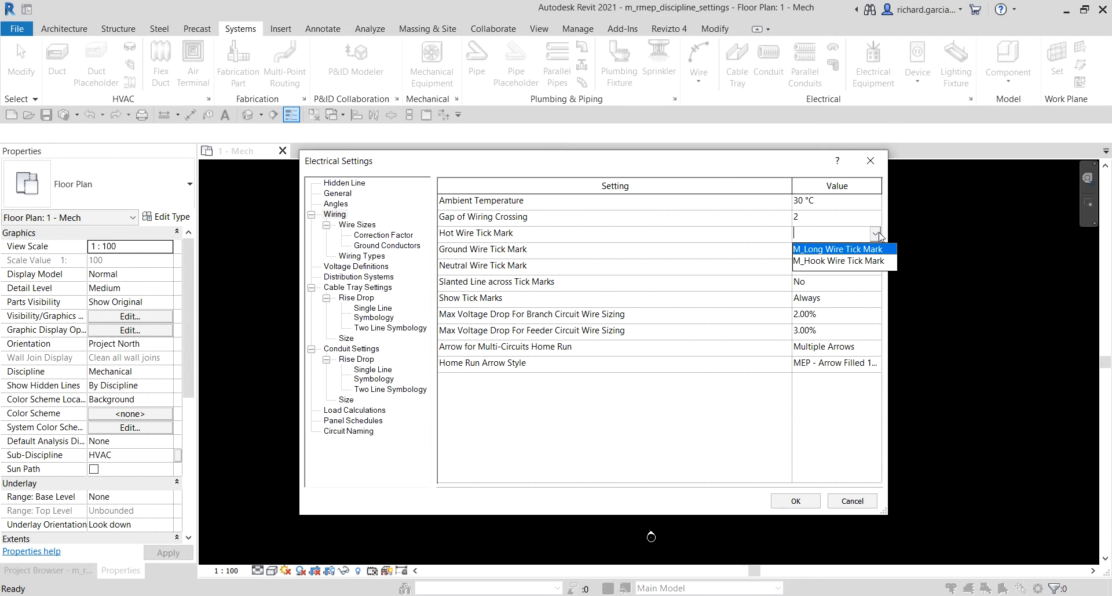
click(848, 262)
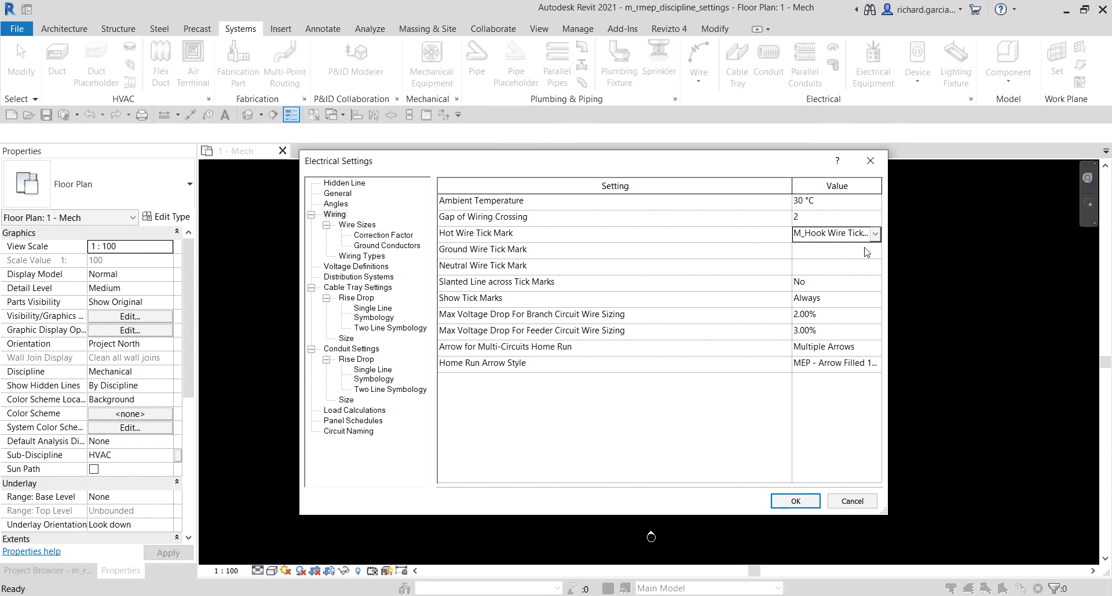
Set the ground and neutral wire tick marks to M_Long Wire Tick Mark and accept the Electrical Settings
click(868, 252)
click(875, 250)
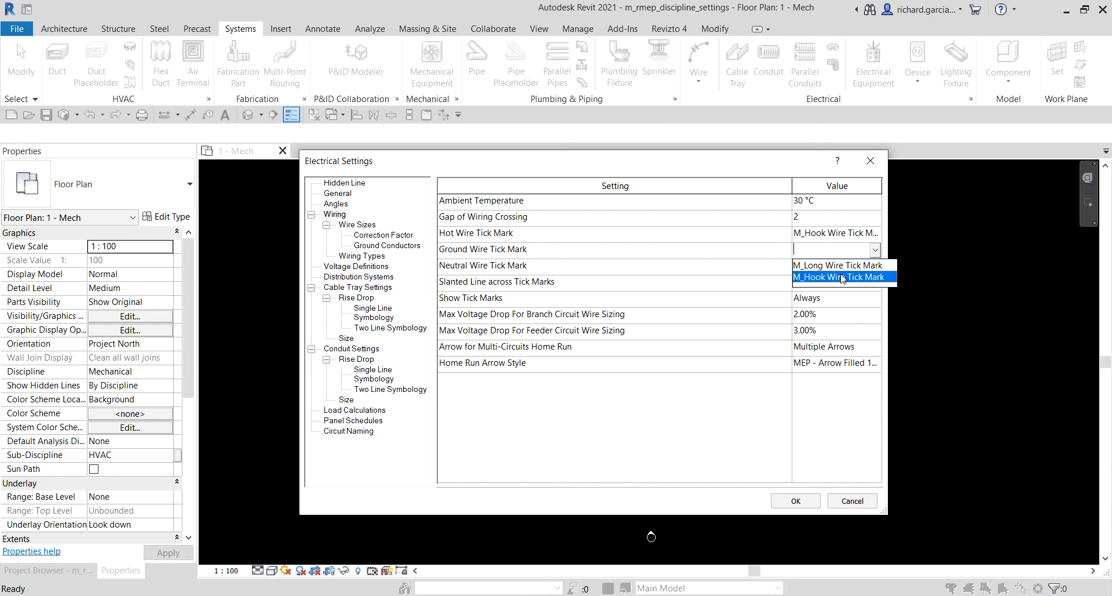
click(848, 271)
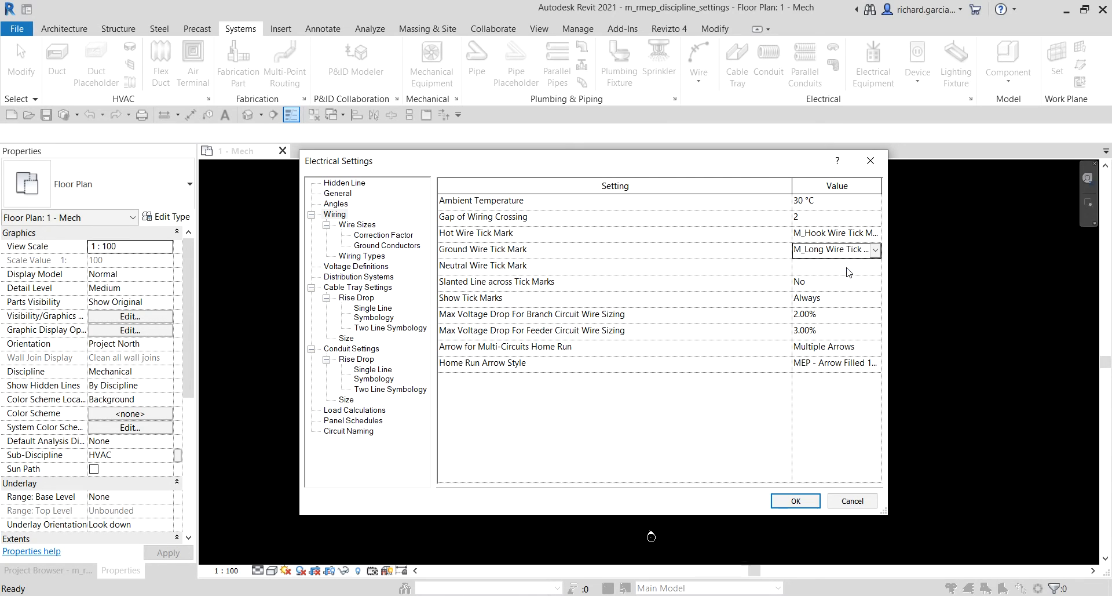
click(876, 268)
click(875, 266)
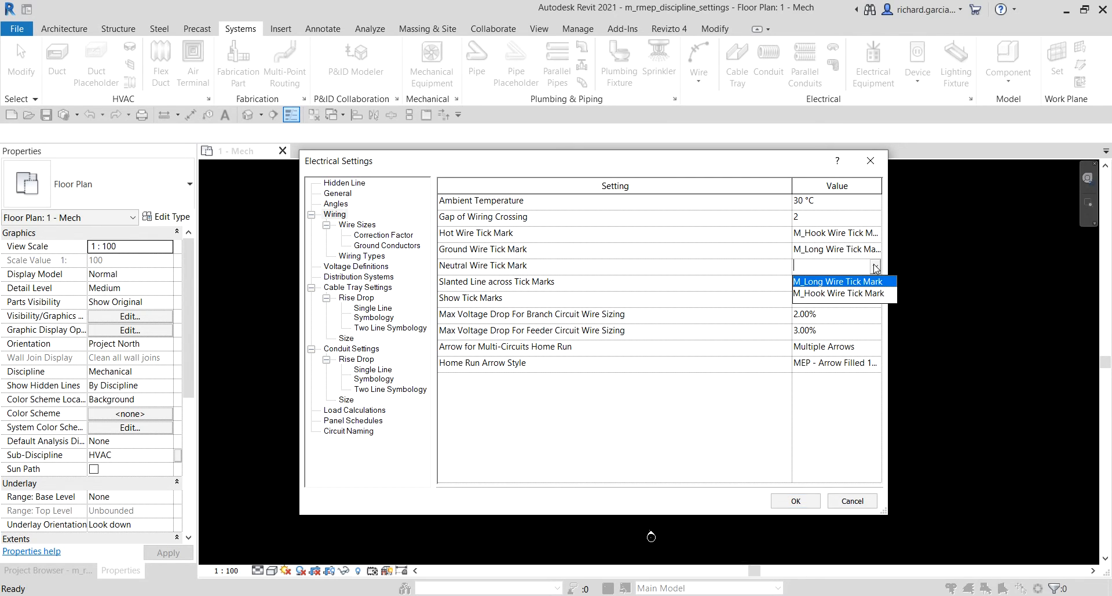
click(823, 282)
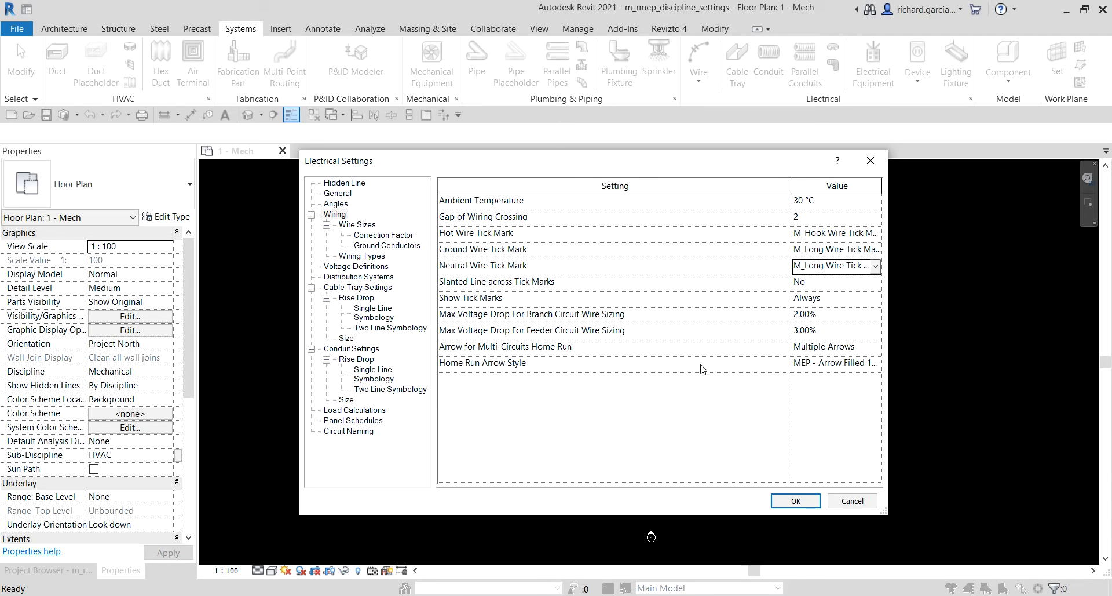
click(797, 503)
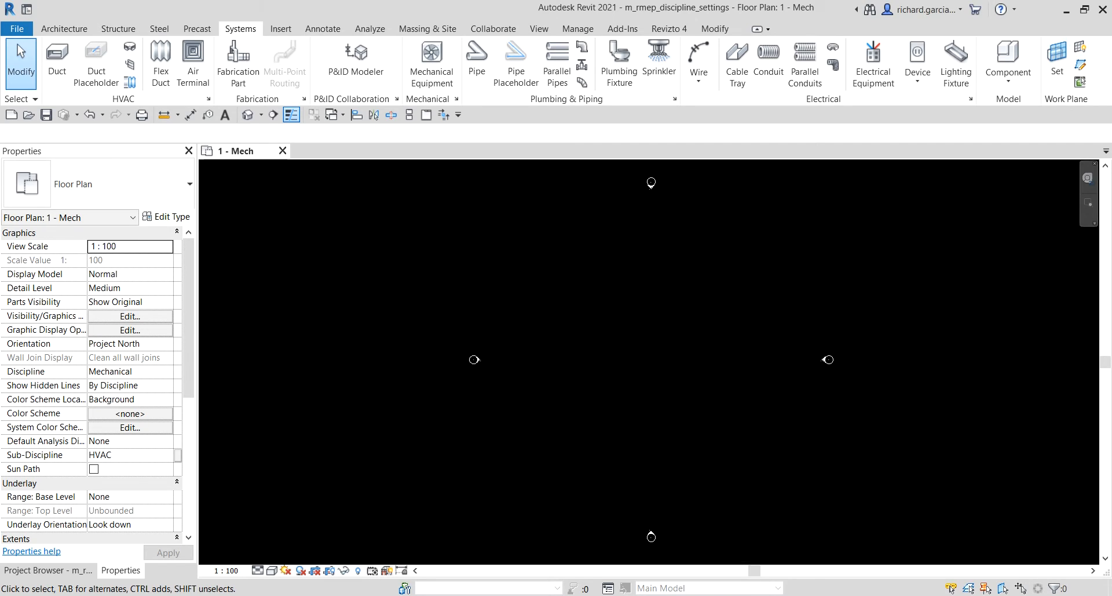
Open the m_rmep_DWG_detail project from the Importing and Editing DWG Details folder
click(27, 115)
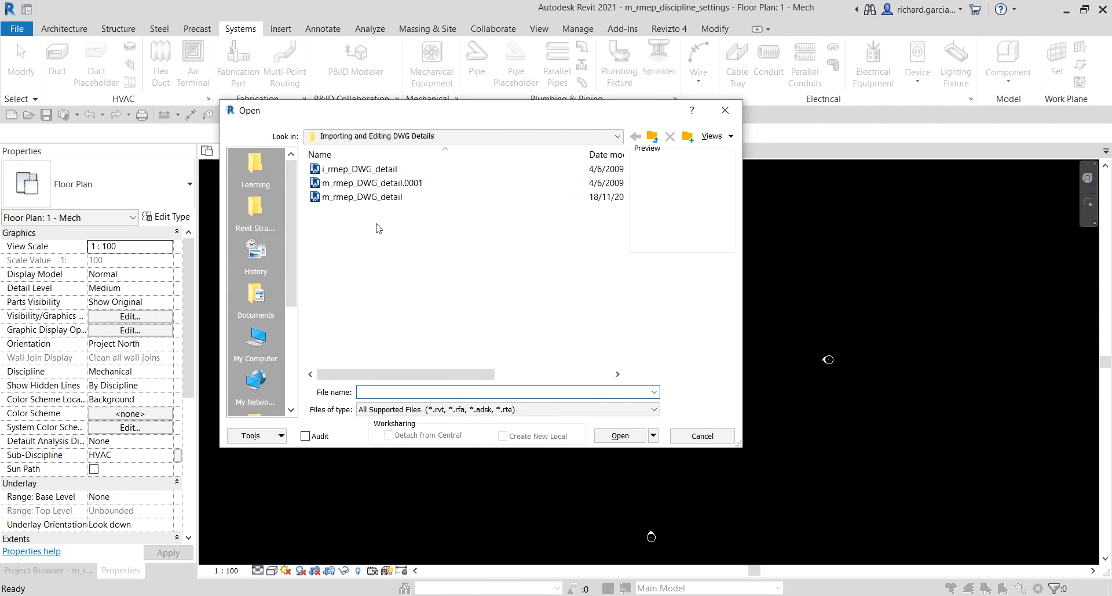
click(376, 198)
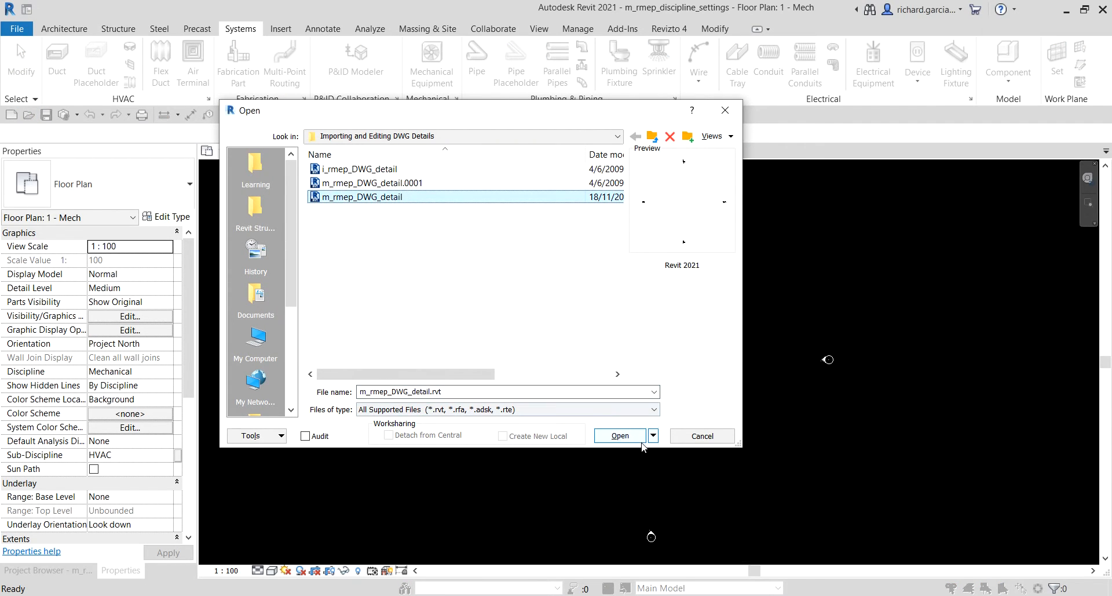
click(620, 438)
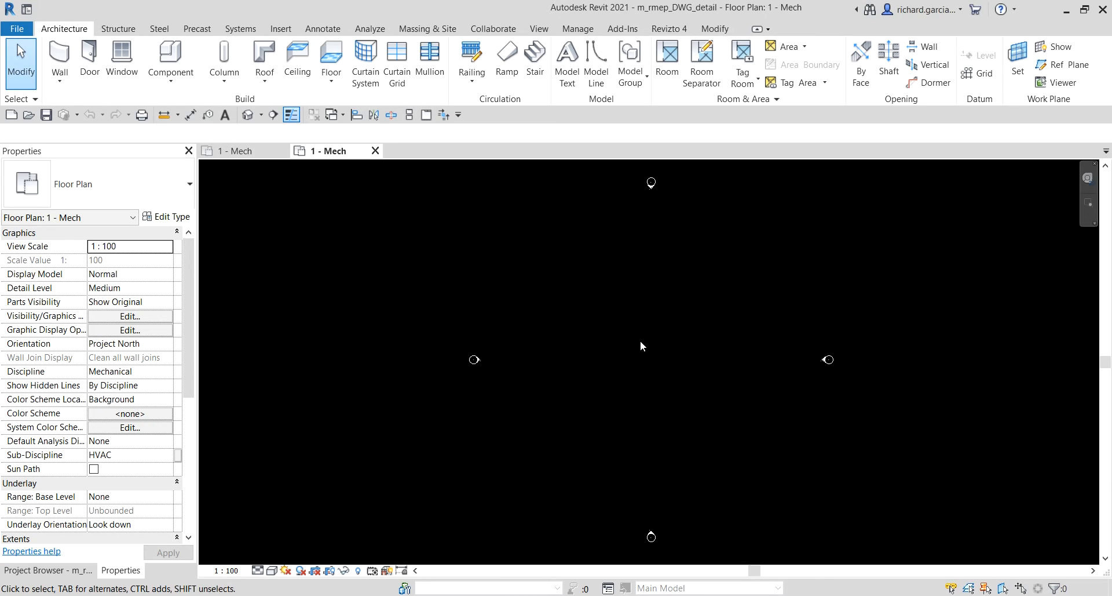
Create a drafting view named HVAC CURB DETAIL at 1 : 10 scale and show it in the Project Browser
click(539, 29)
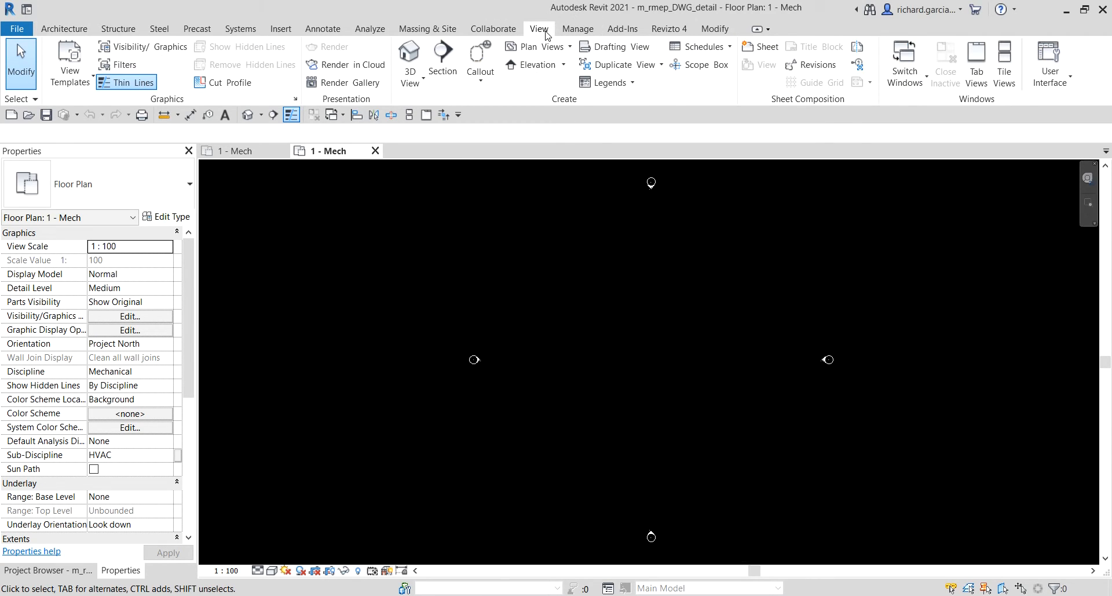
key(ctrl)
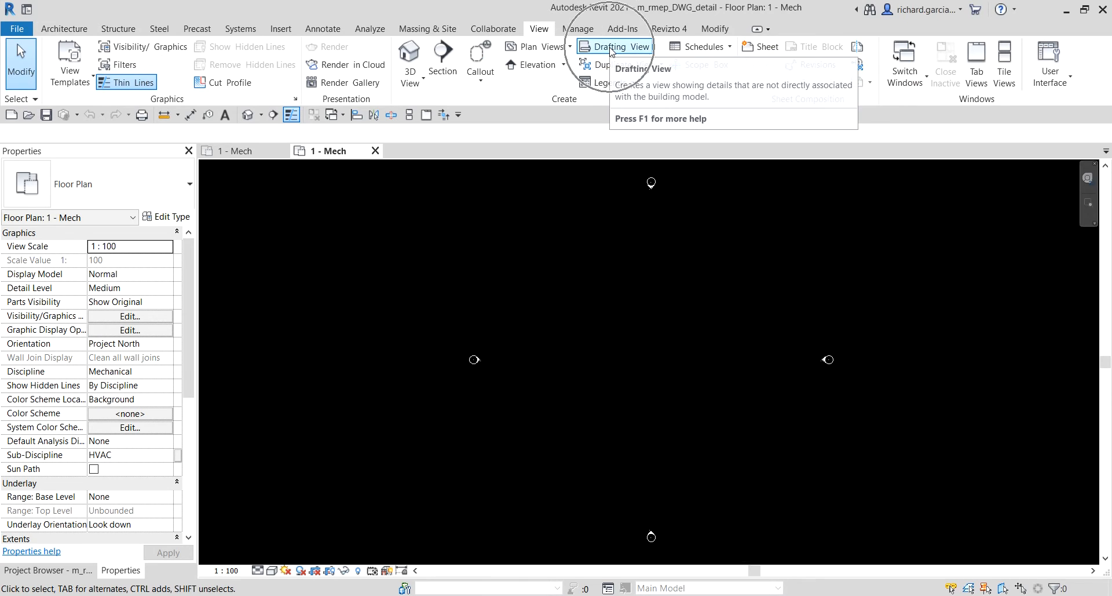
click(612, 48)
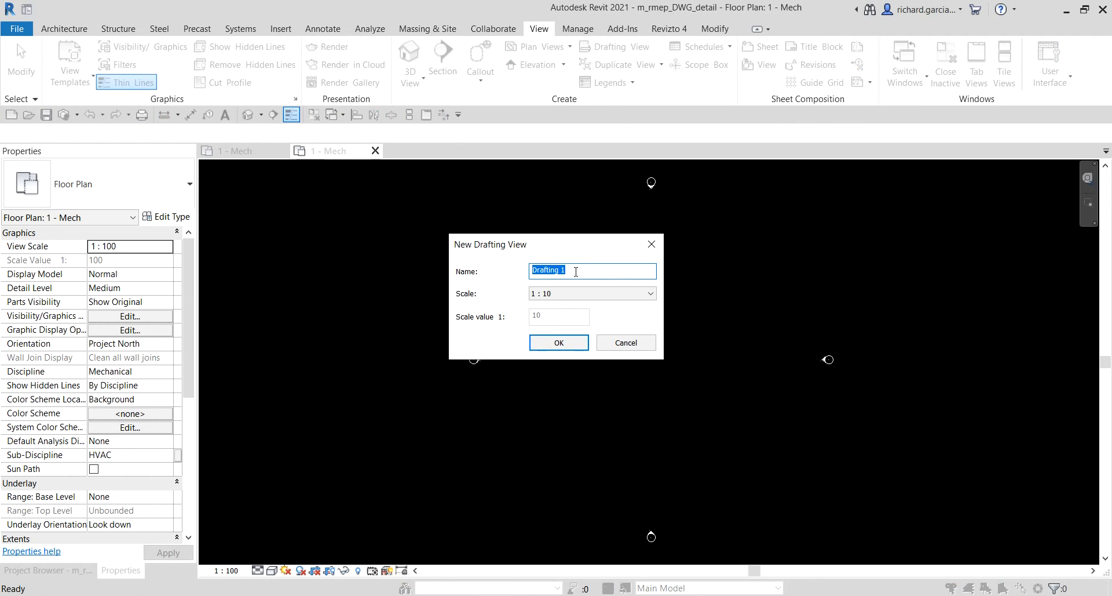
key(Caps_Lock)
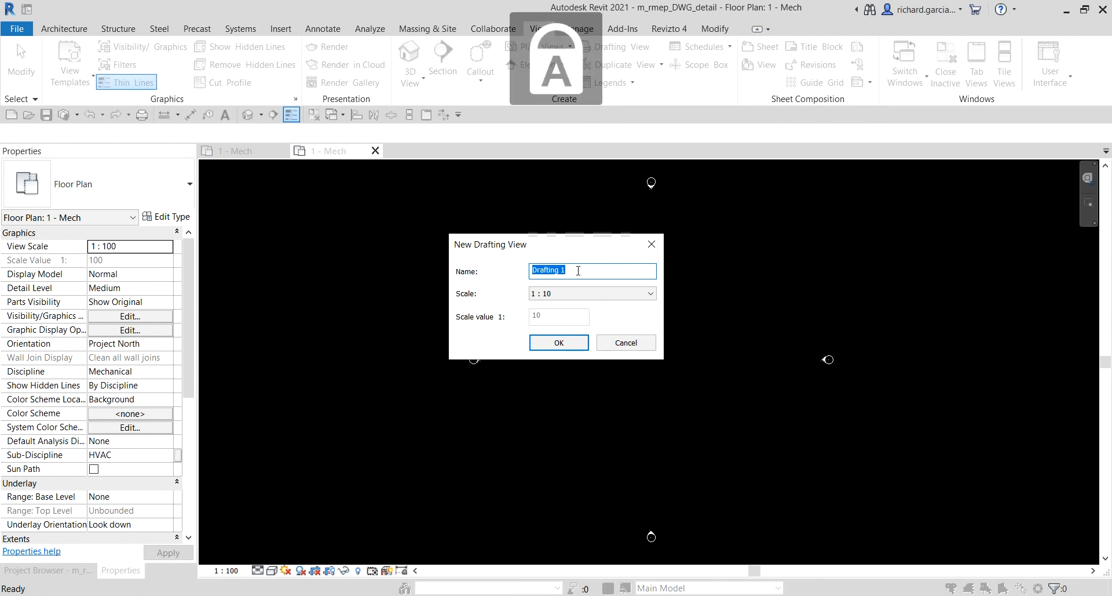
text(HVAC)
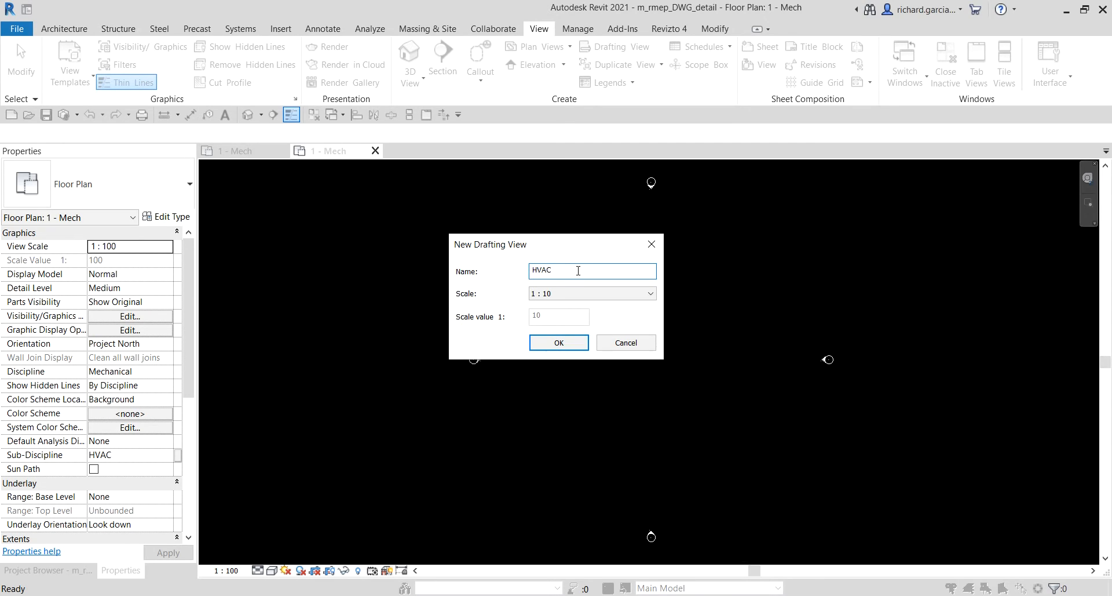
text( CURB DETAIL)
key(Return)
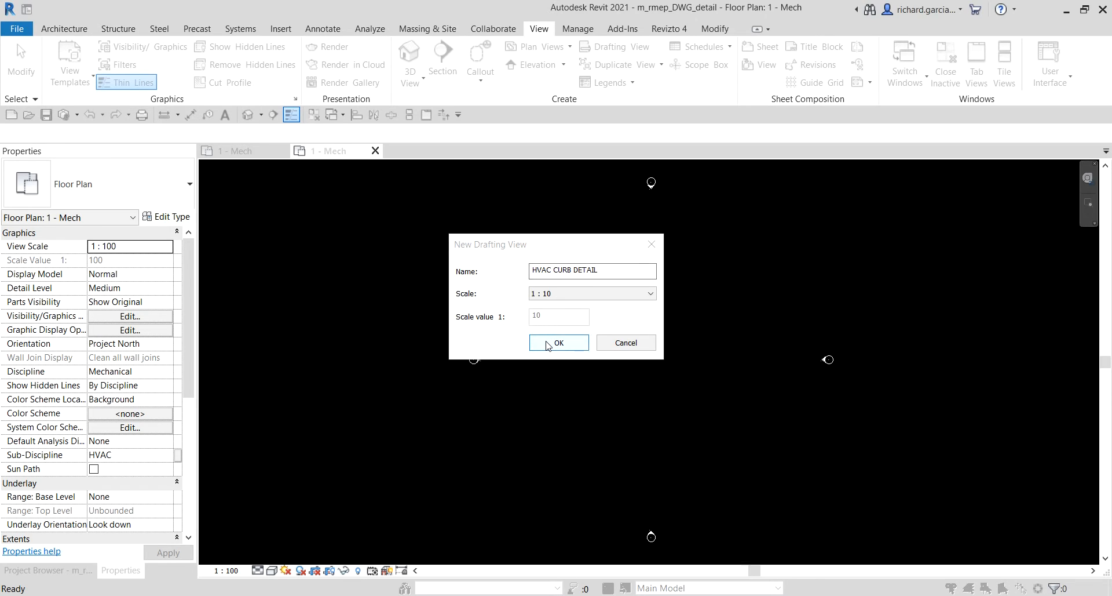
click(547, 299)
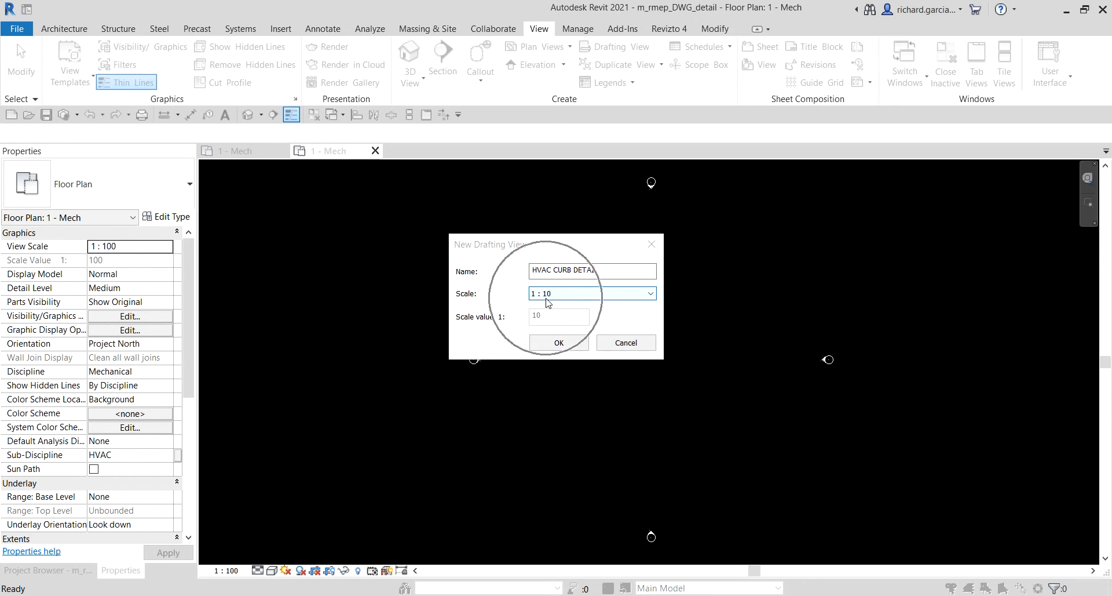
click(558, 346)
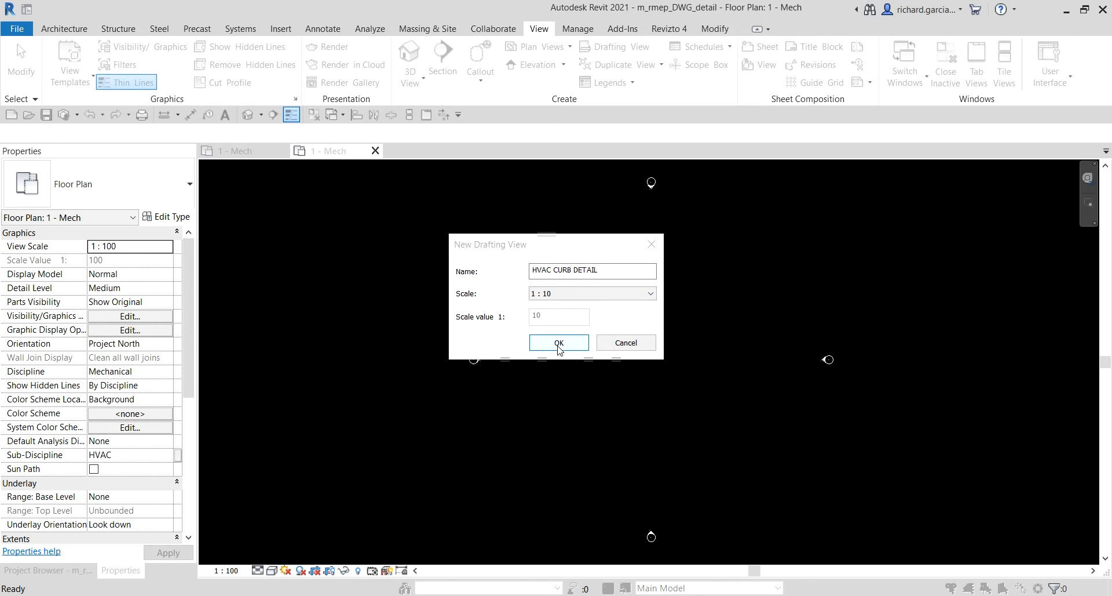
click(558, 345)
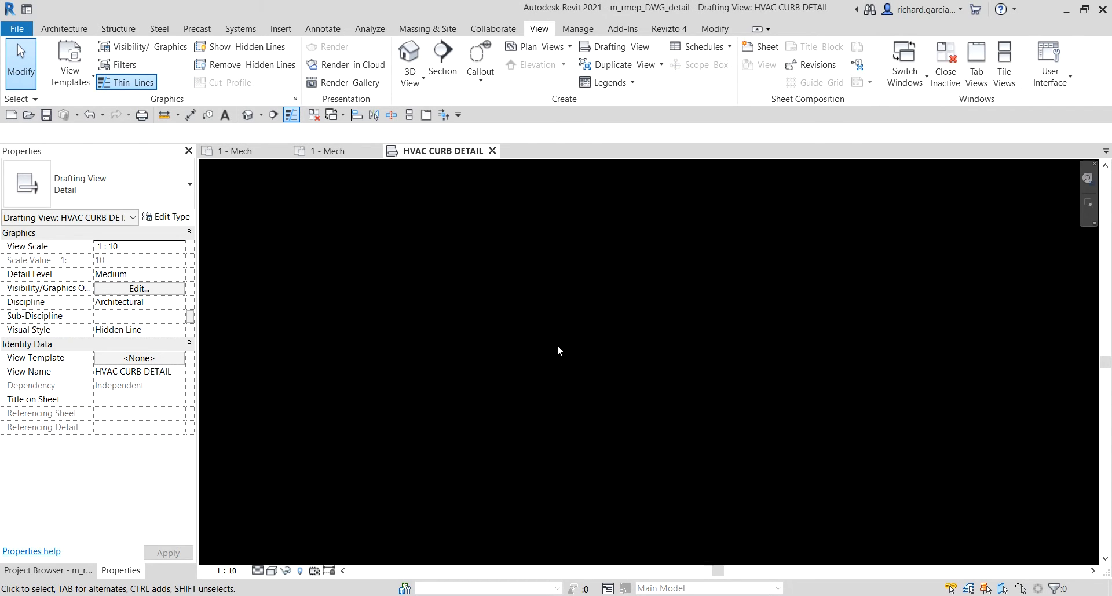
click(61, 570)
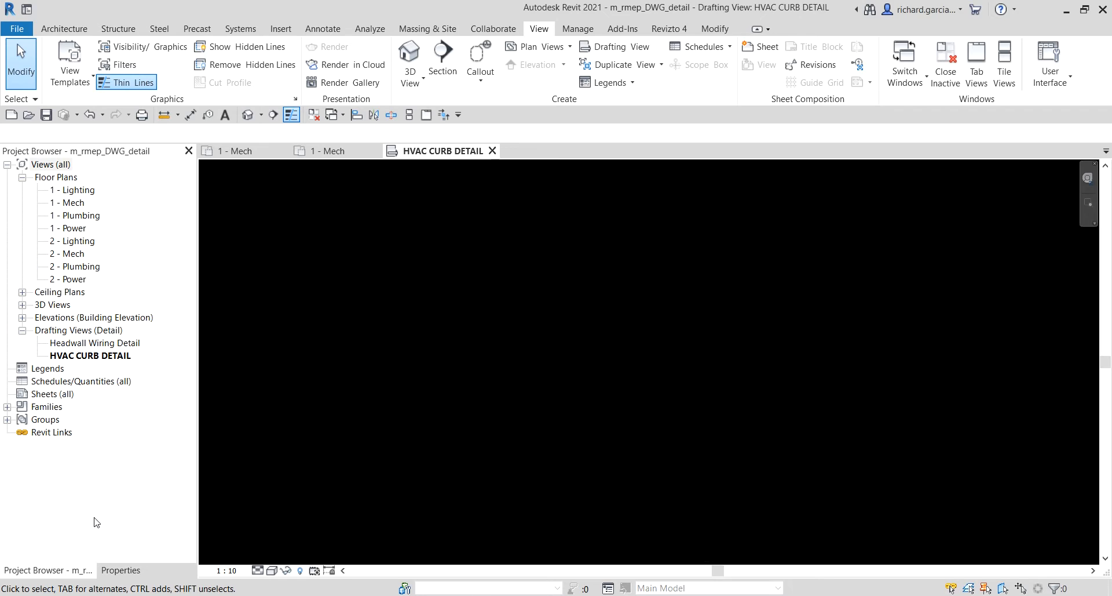
Apply the Detail view template to the HVAC CURB DETAIL drafting view
right_click(92, 355)
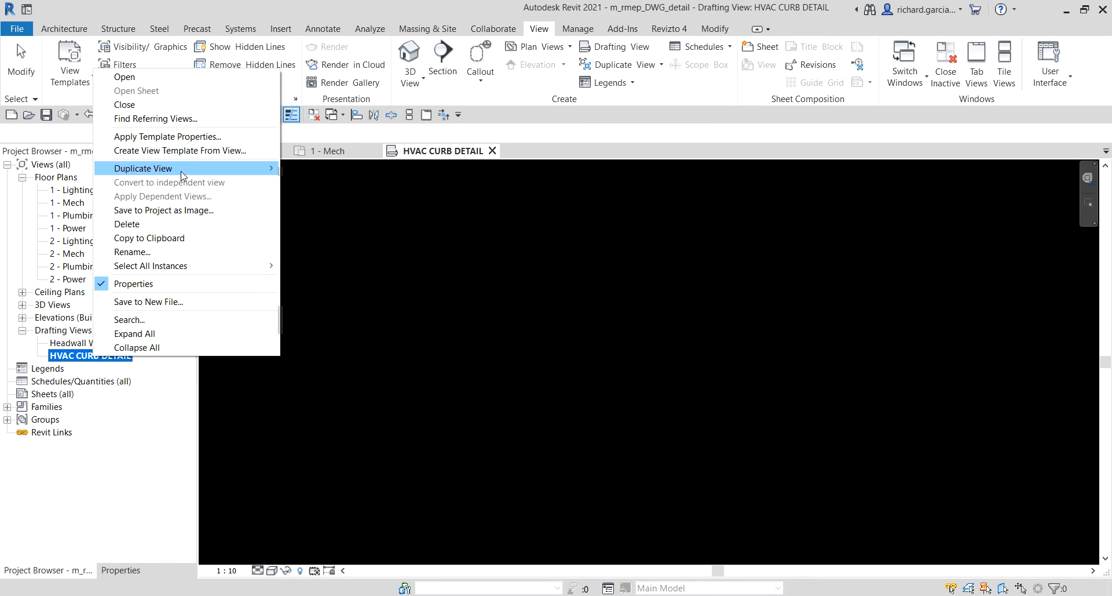
key(ctrl)
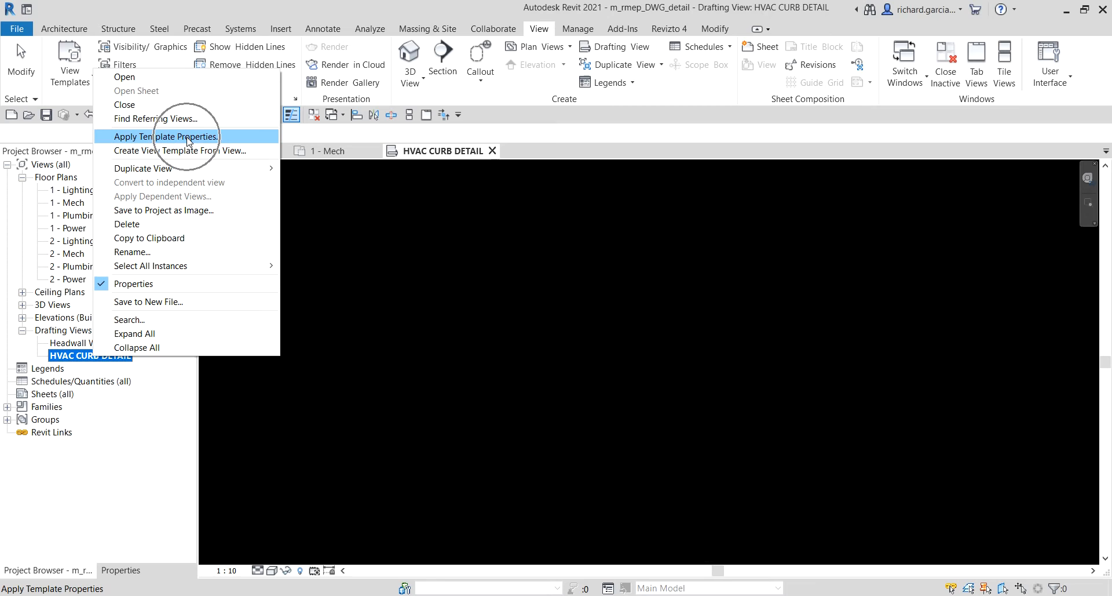
click(188, 139)
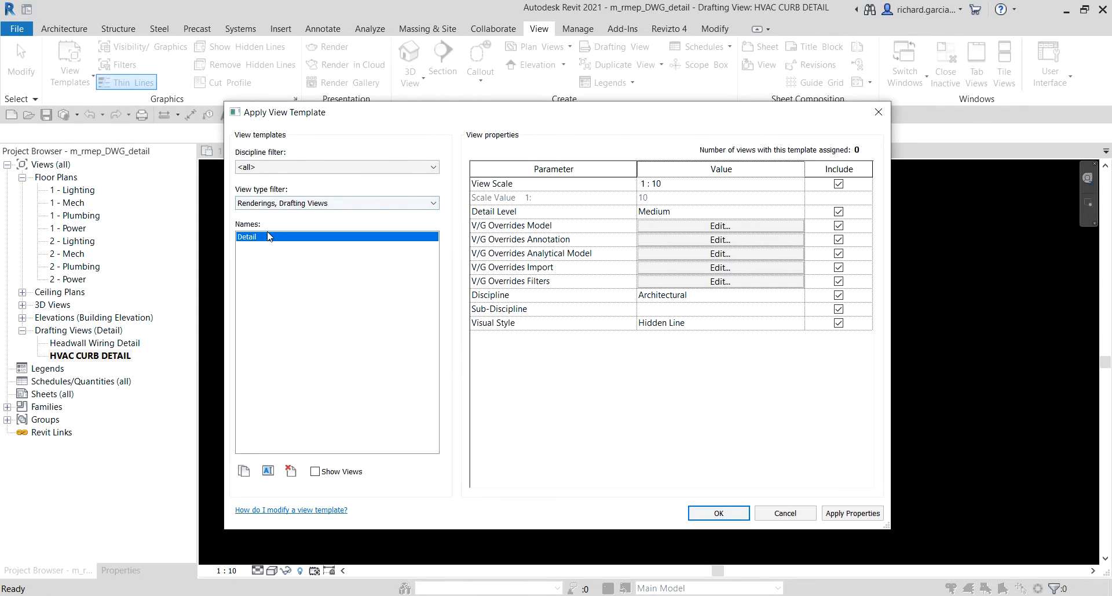
key(ctrl)
key(ctrl)
key(ctrl)
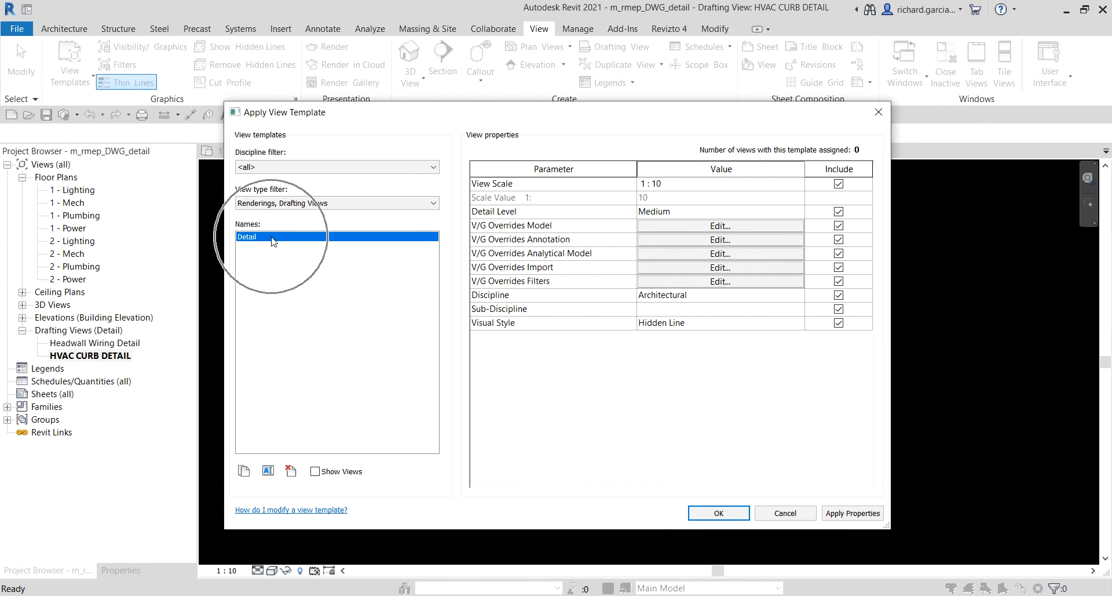
key(ctrl)
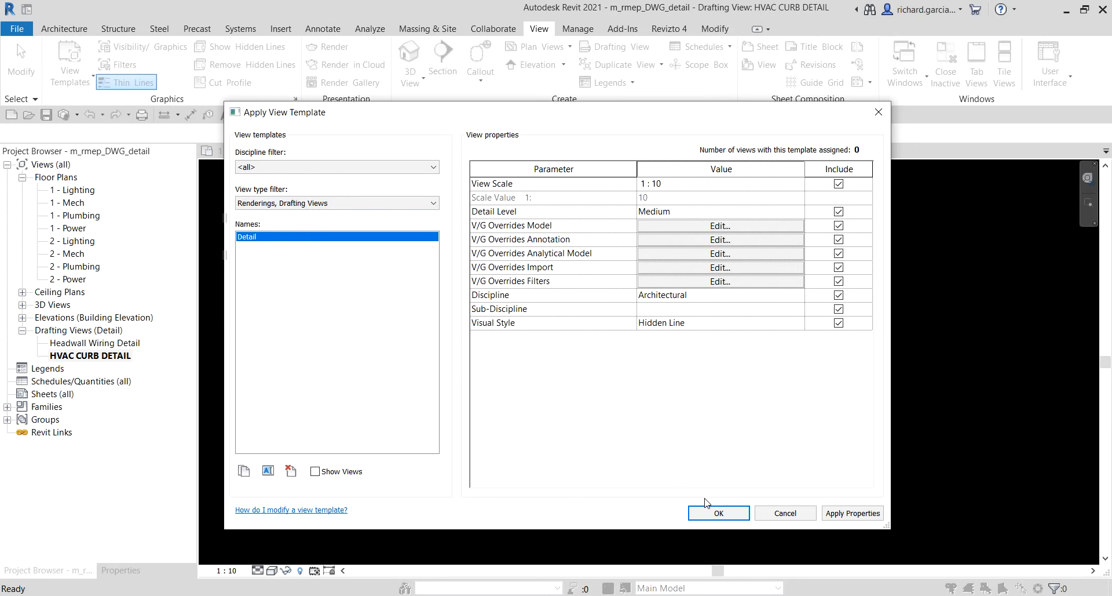
click(714, 515)
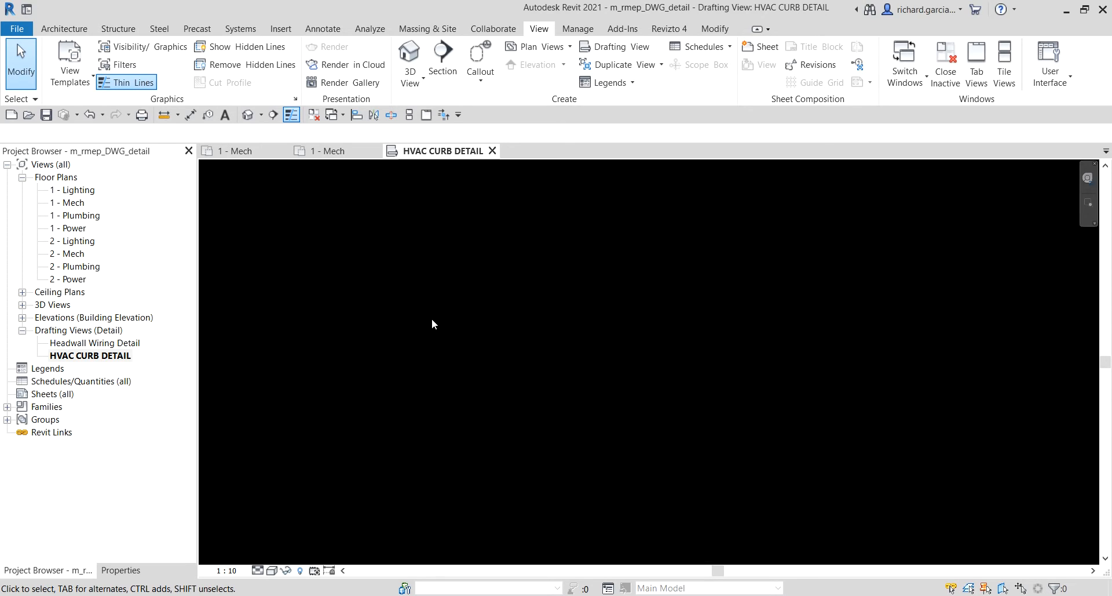
In the import line weights settings, set the line weight for DWG/DXF color number 5 to 4
click(282, 29)
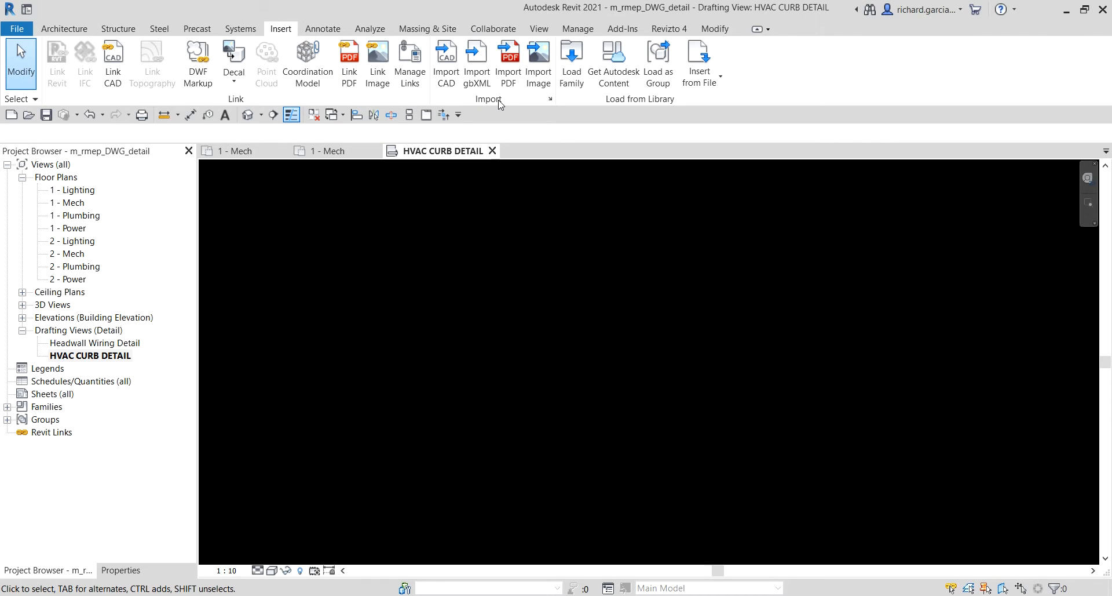
key(ctrl)
key(ctrl)
key(ctrl)
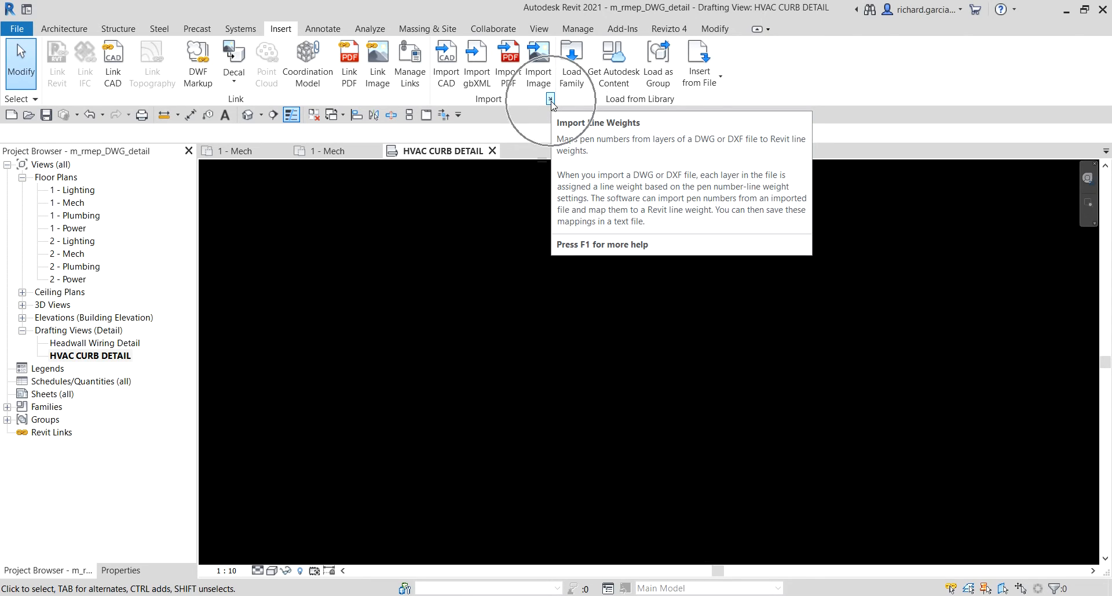
click(552, 102)
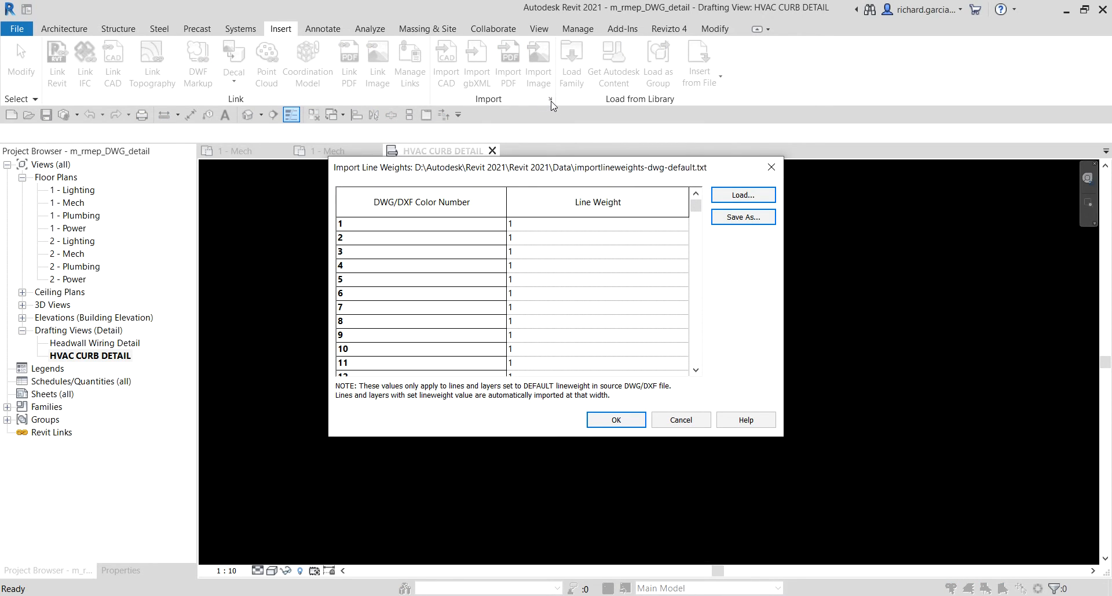
click(350, 283)
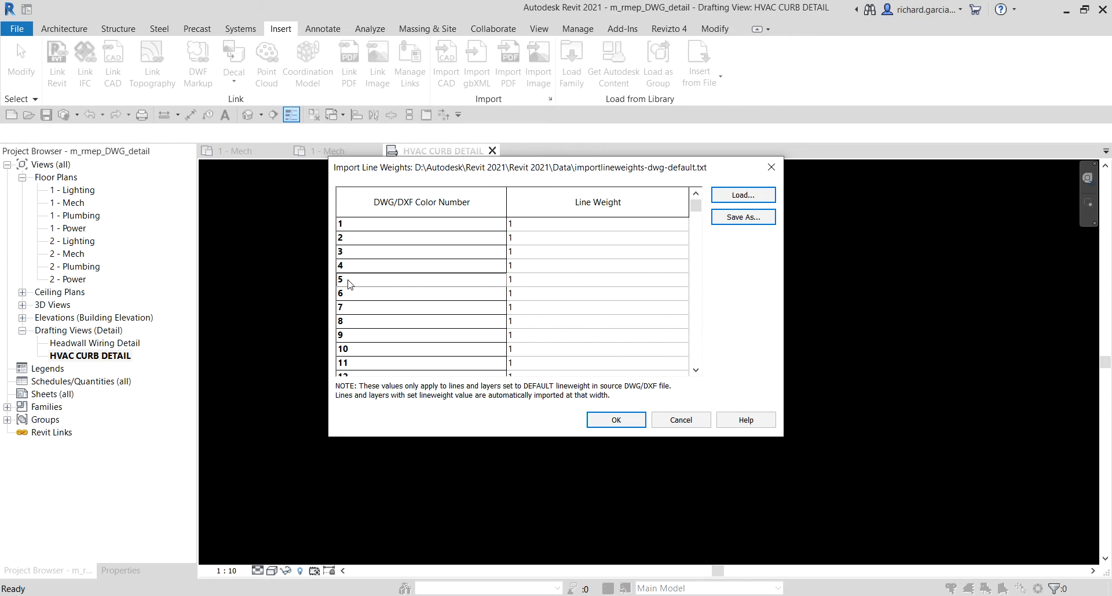
click(544, 282)
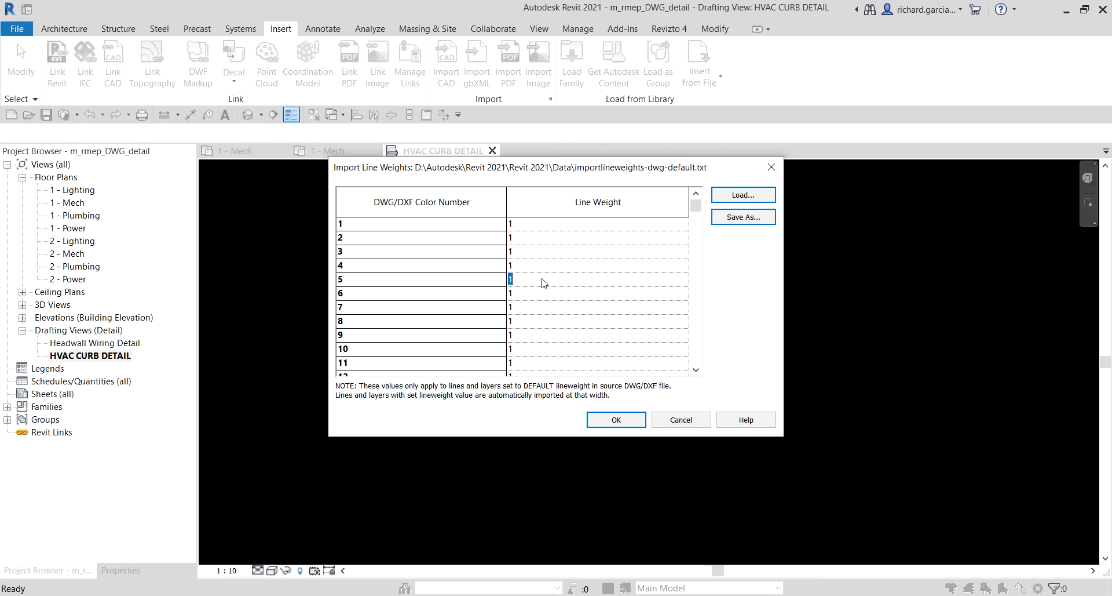
text(4)
click(355, 283)
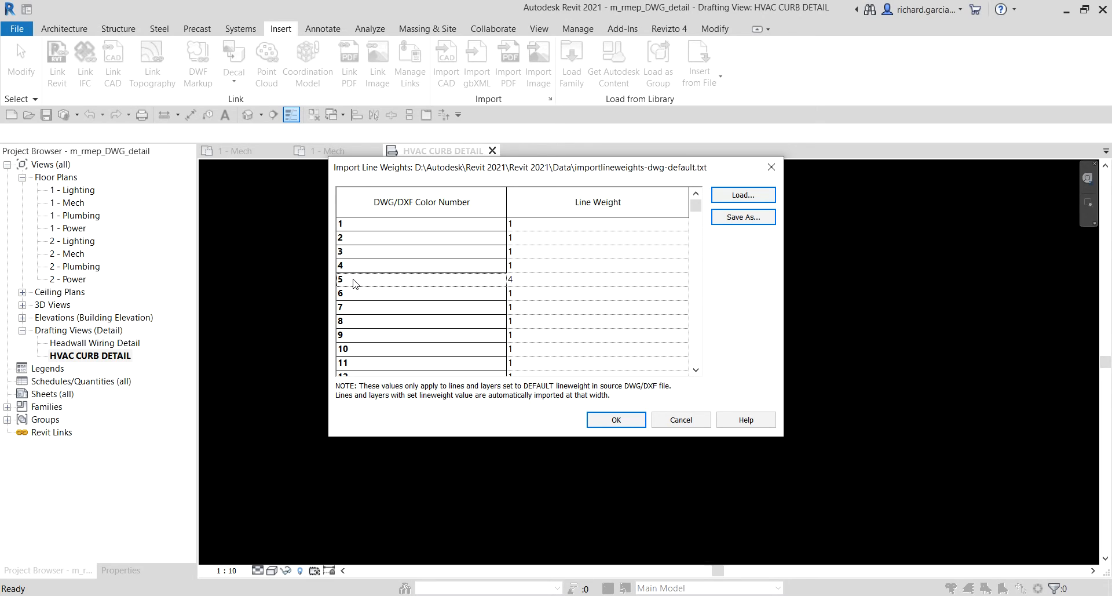
click(355, 283)
click(356, 283)
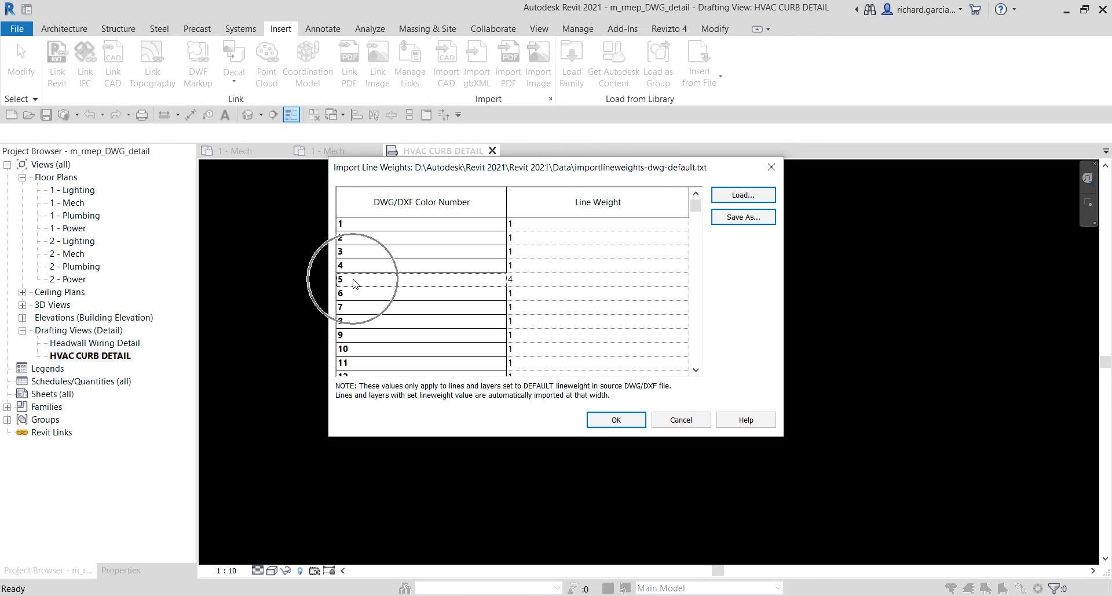
click(353, 279)
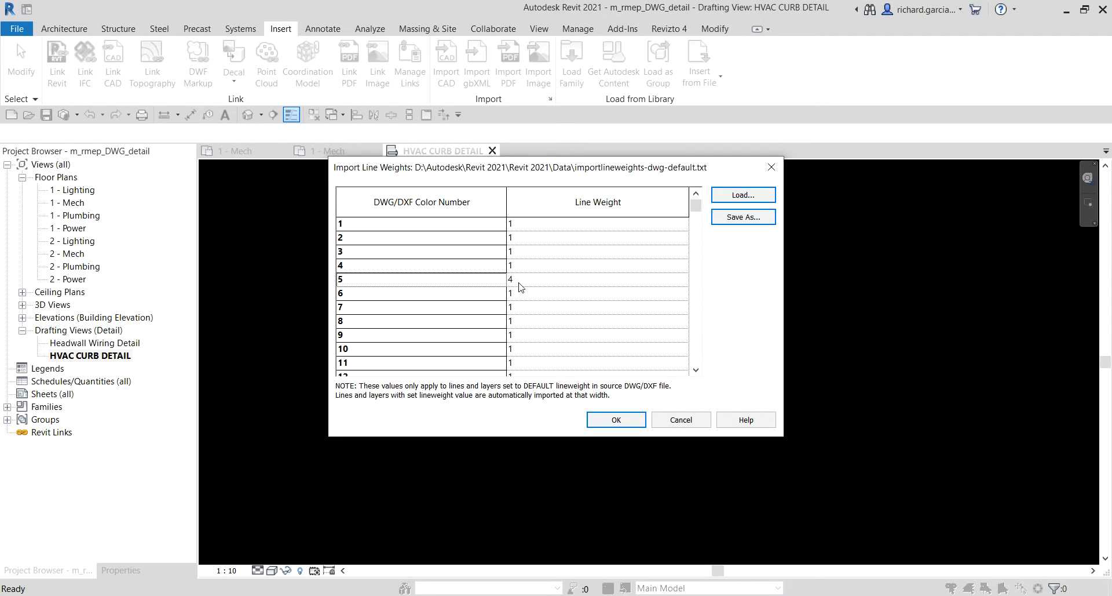
key(ctrl)
key(ctrl)
key(ctrl)
Save the line weight mapping as importlineweights-dwg-default.txt in the Chapter 4 Importing and Editing DWG Details folder and accept the settings
click(748, 218)
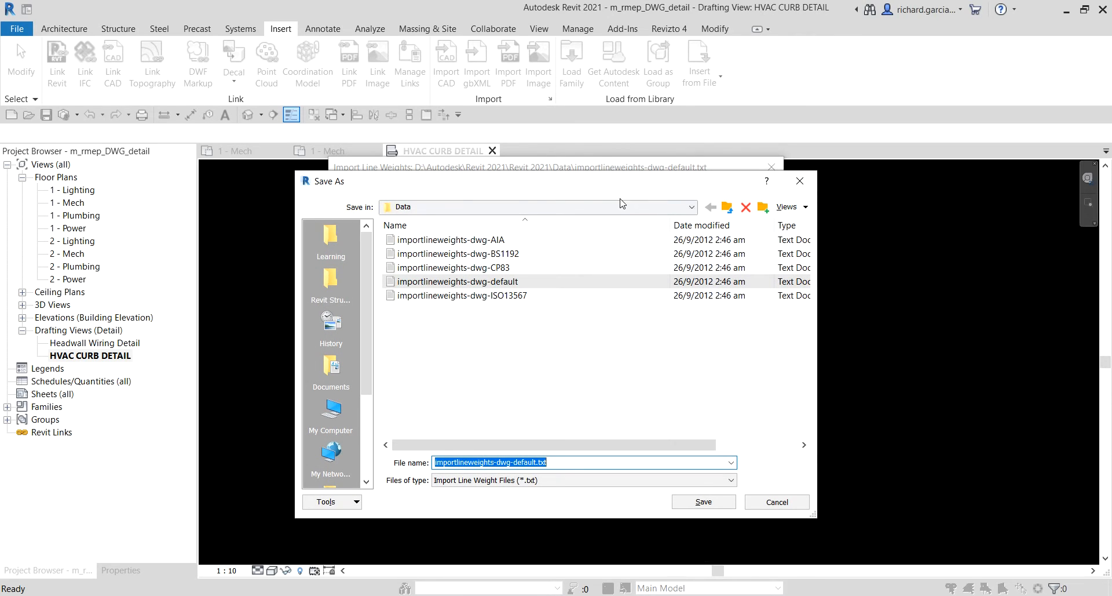
click(330, 234)
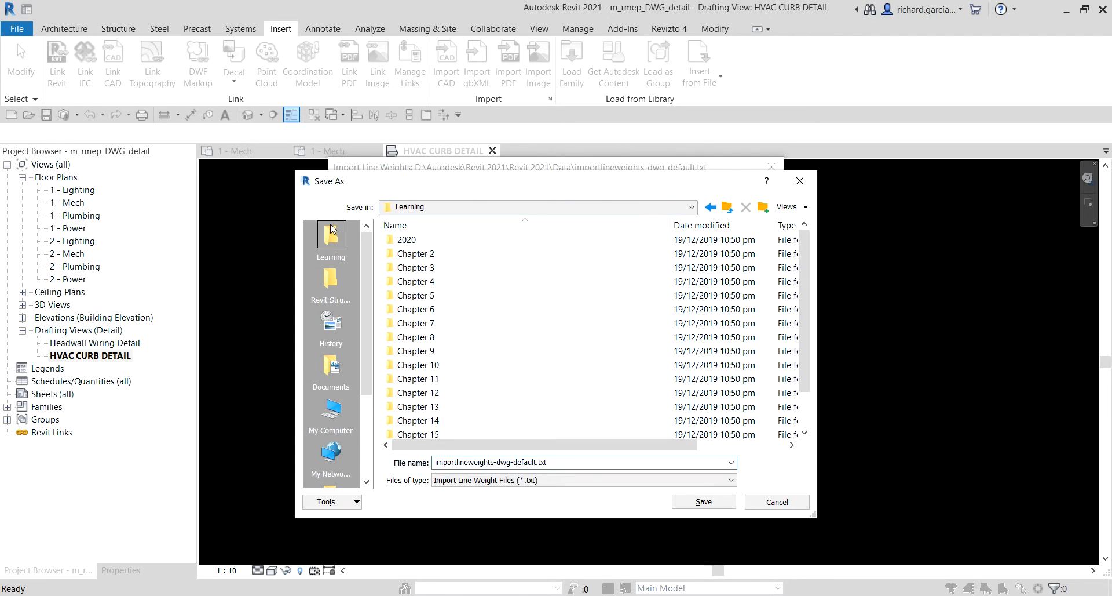
double_click(412, 282)
double_click(441, 256)
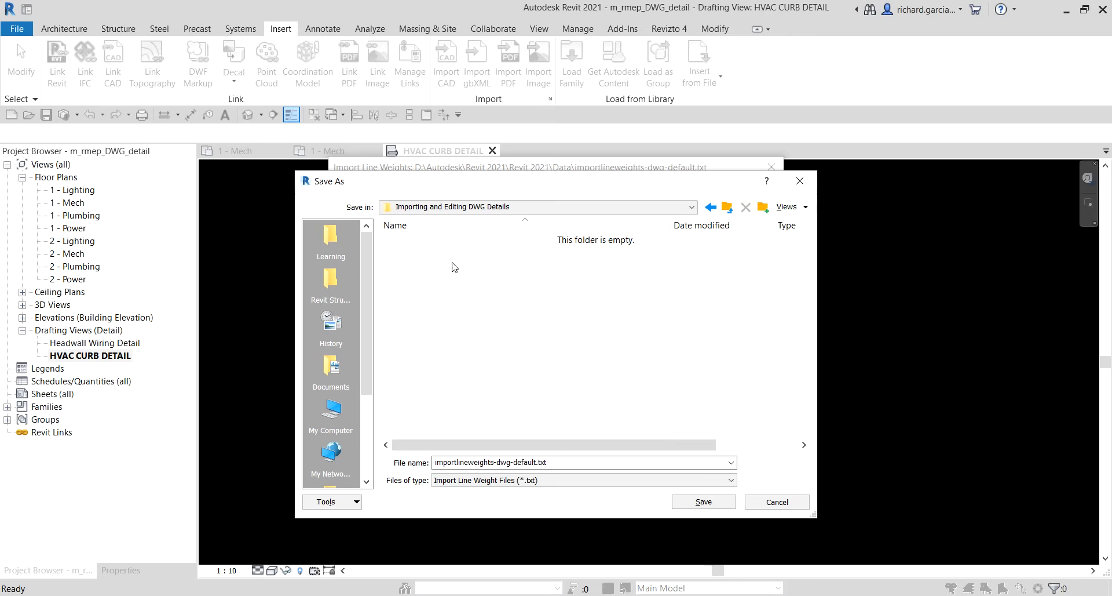
click(553, 461)
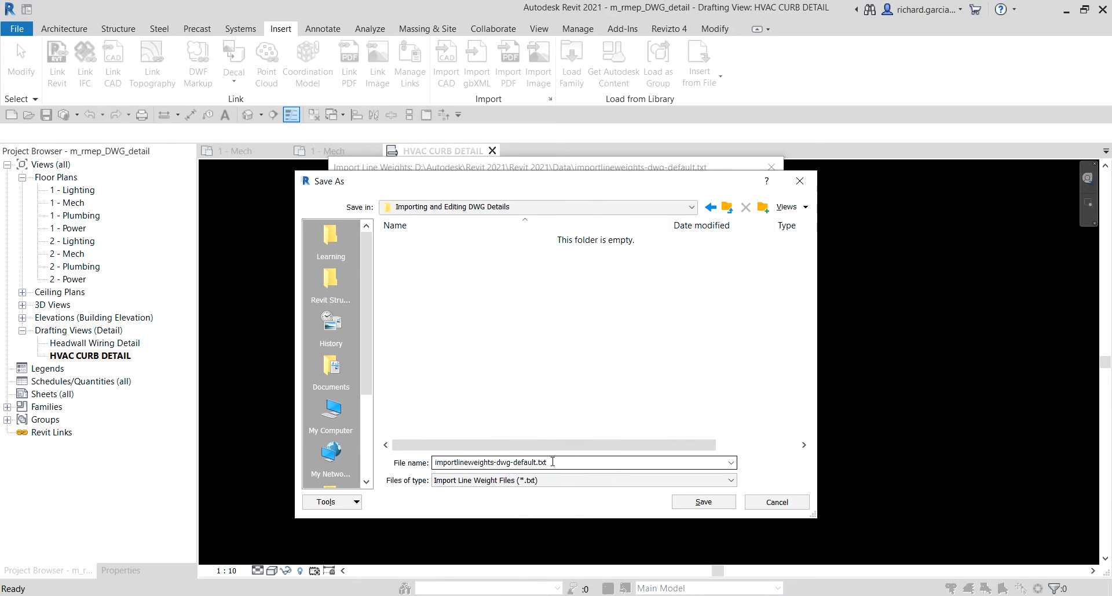
key(ctrl)
key(ctrl)
key(ctrl)
key(ctrl)
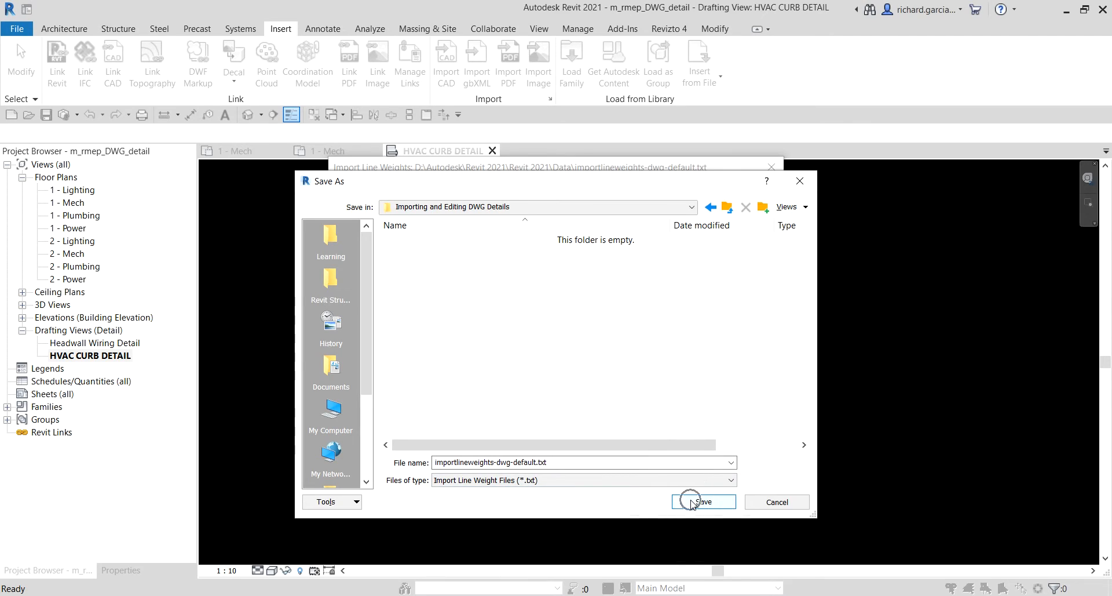
click(692, 502)
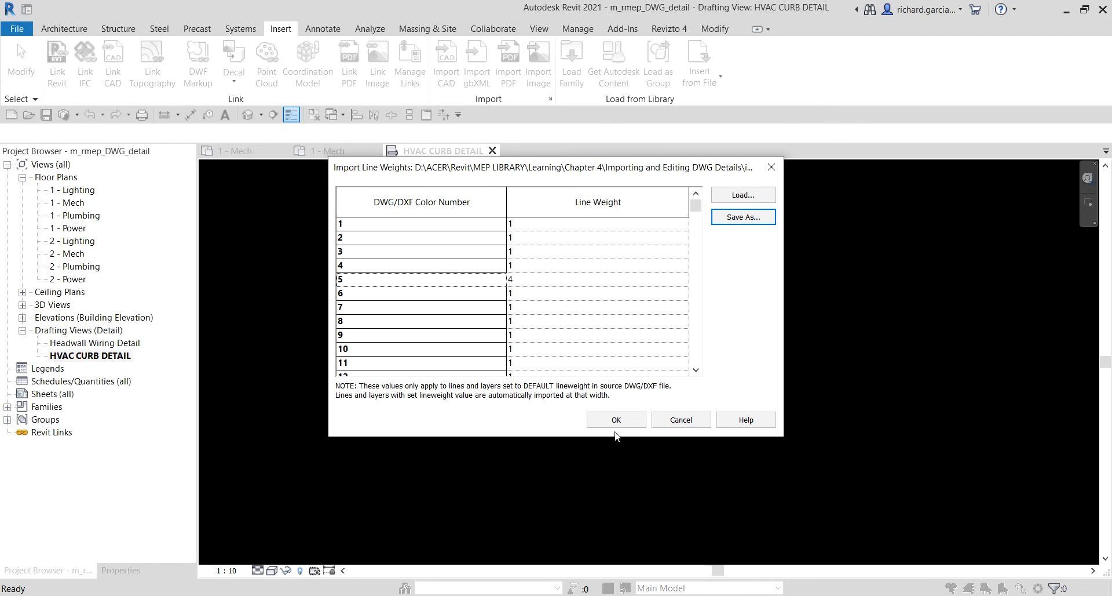
key(ctrl)
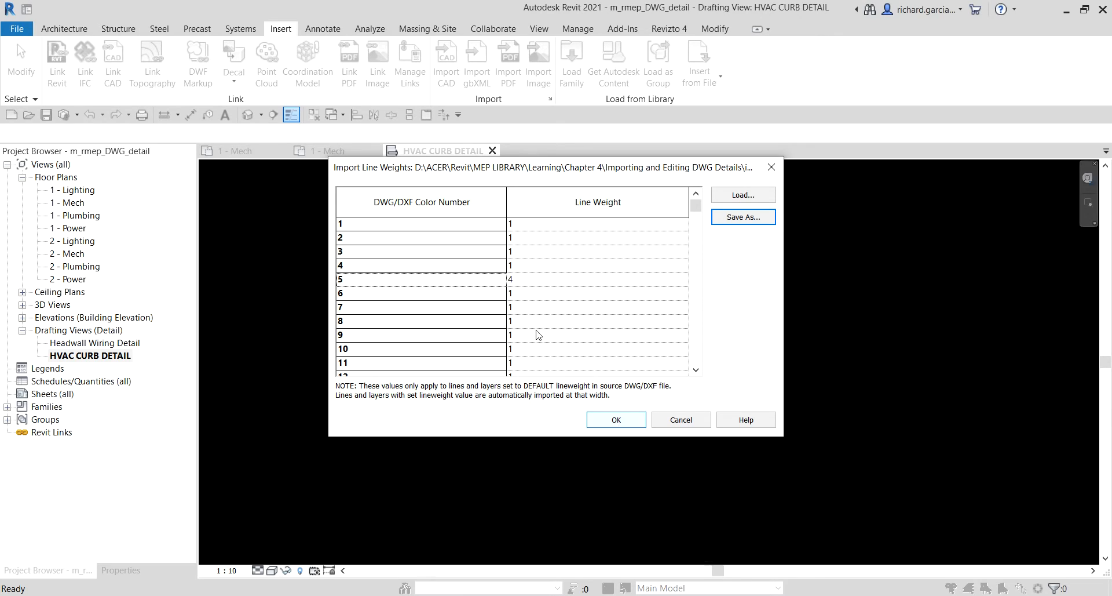
key(ctrl)
click(609, 426)
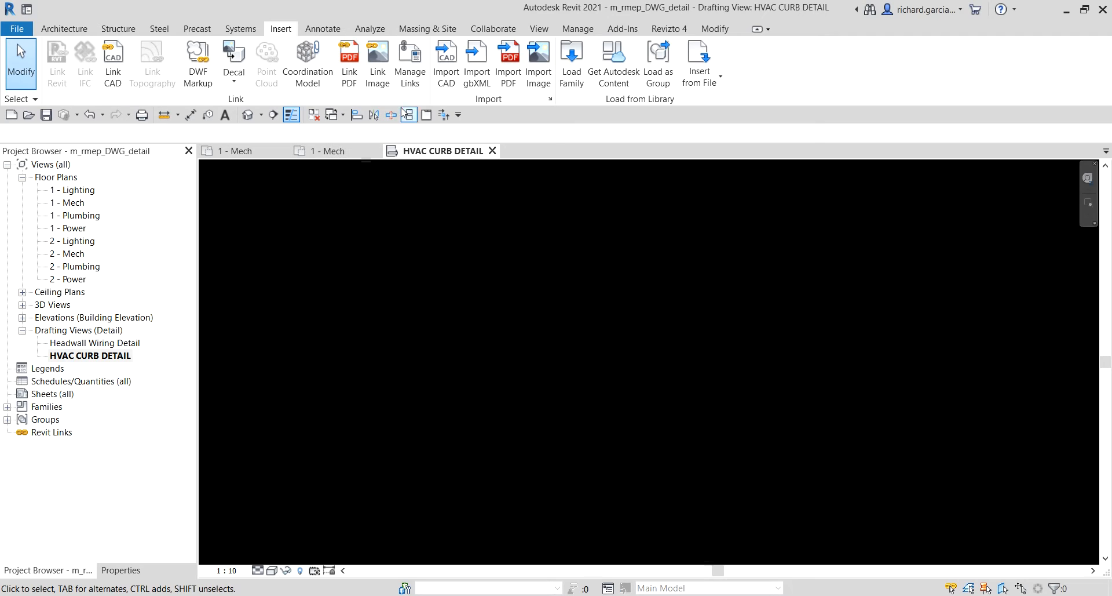
Import Detail - Mechanical Curb.dwg into the drafting view with Black and White colors and Auto - Center to Center positioning
click(446, 62)
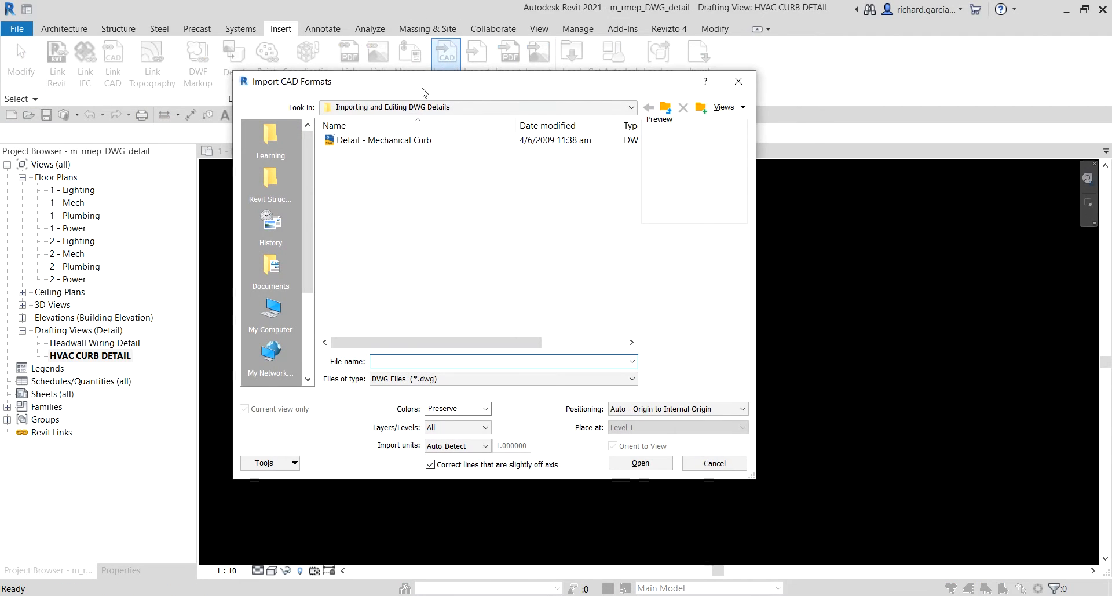
click(380, 144)
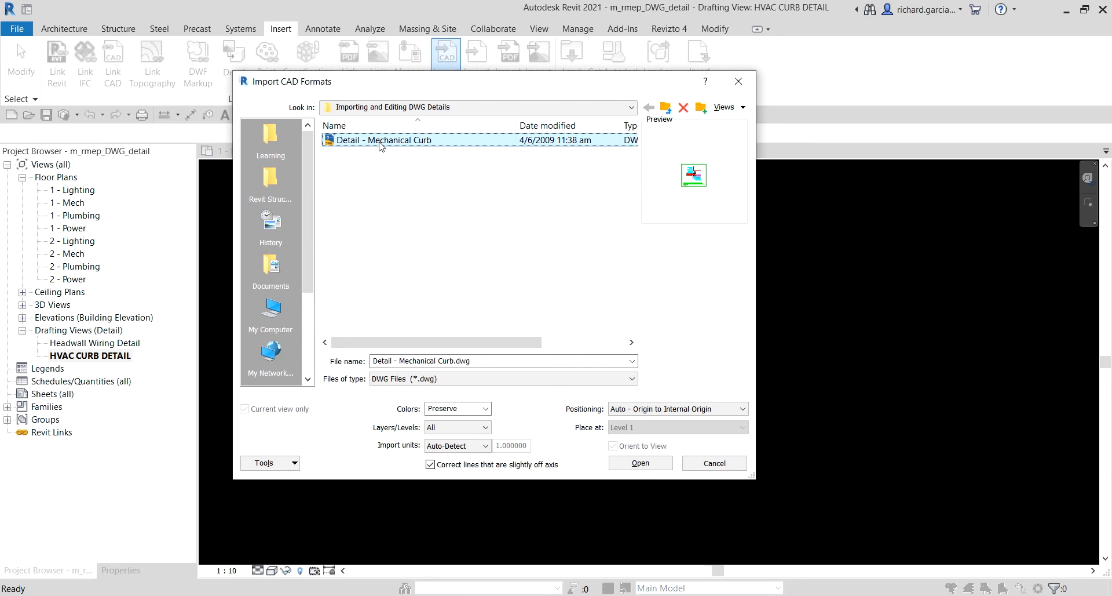
click(486, 409)
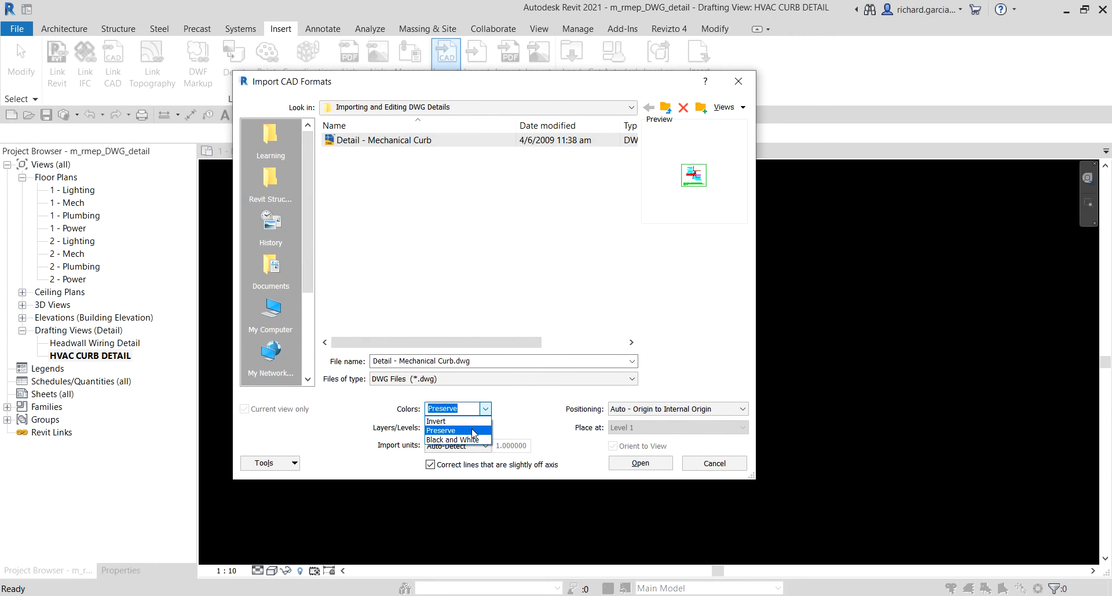
click(471, 441)
click(493, 410)
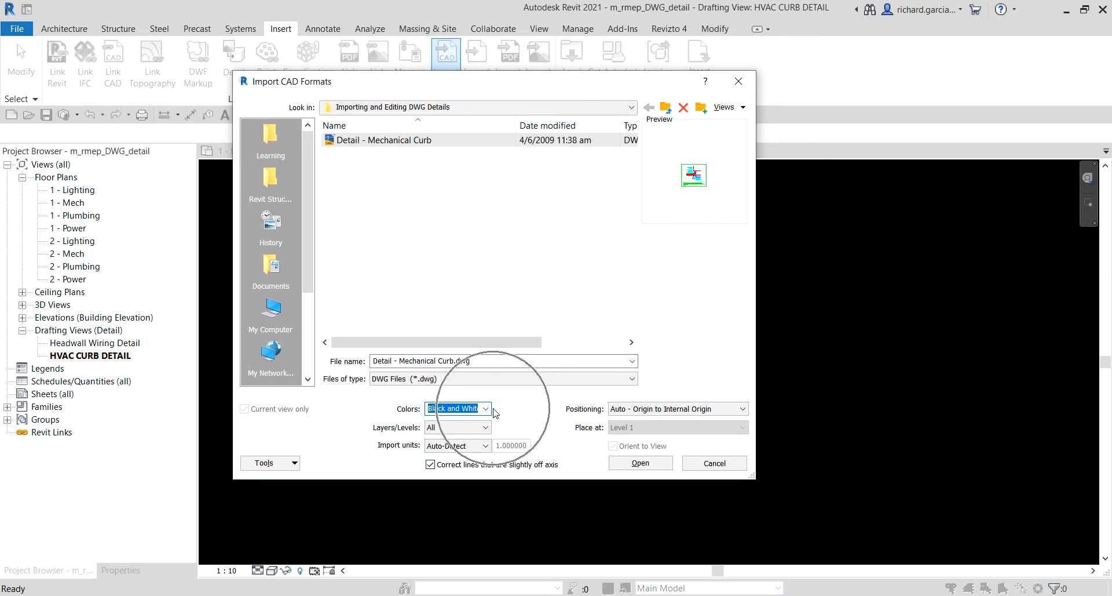
click(694, 409)
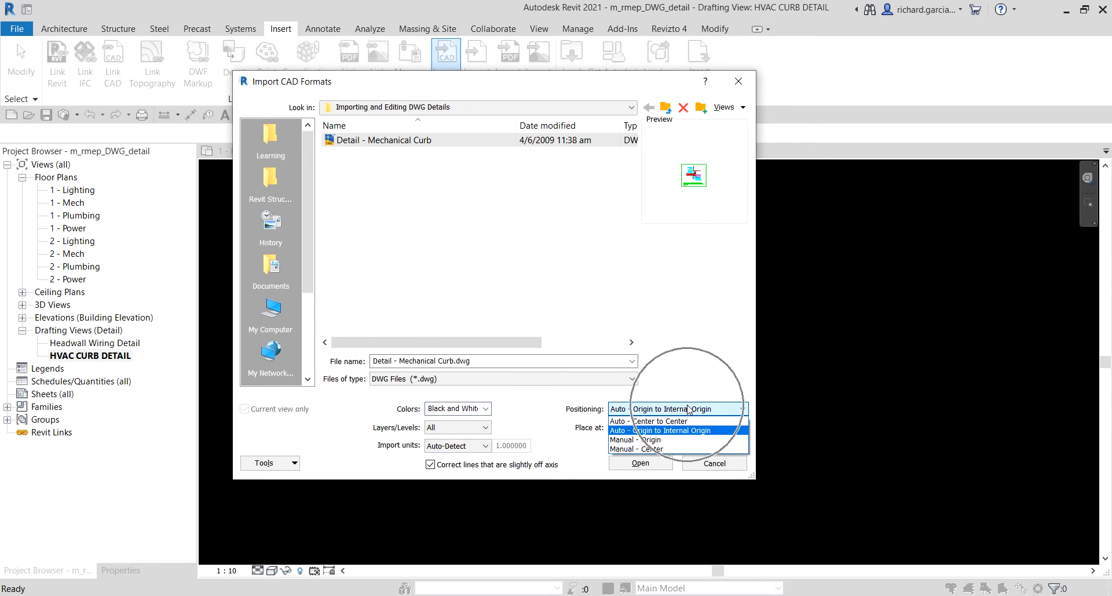
click(660, 427)
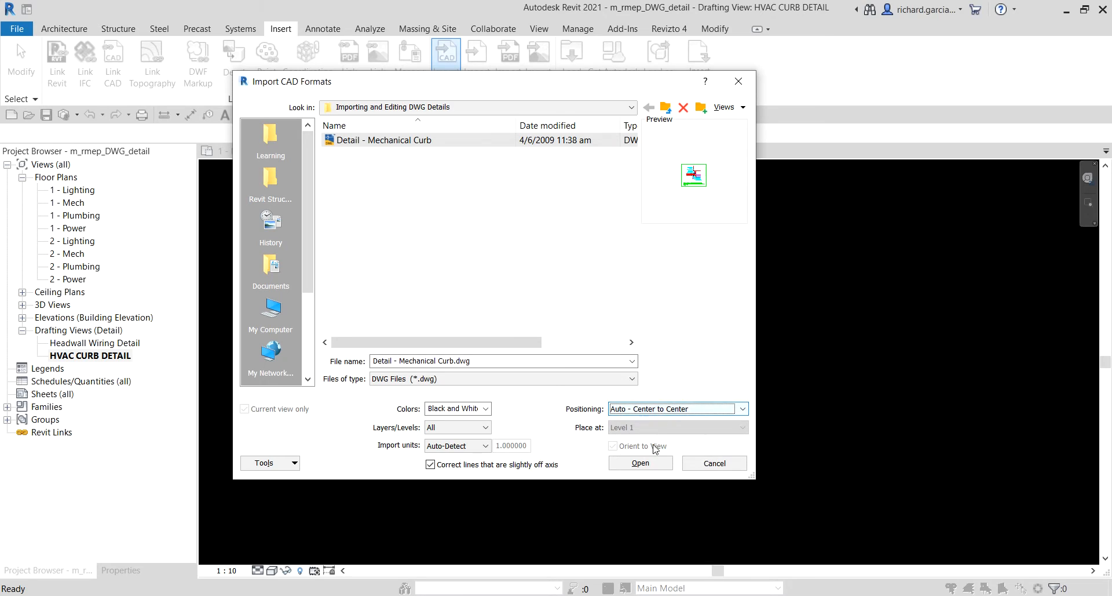
click(641, 462)
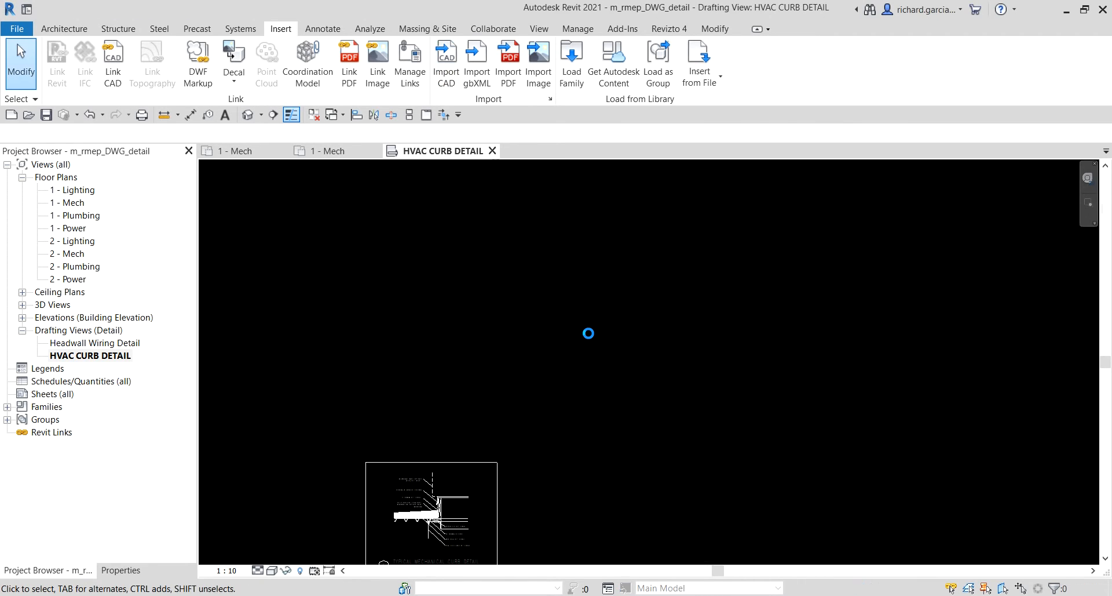
Turn off Thin Lines and inspect the line weights of the imported mechanical curb detail around the flashing and framing
middle_drag(603, 448, 690, 365)
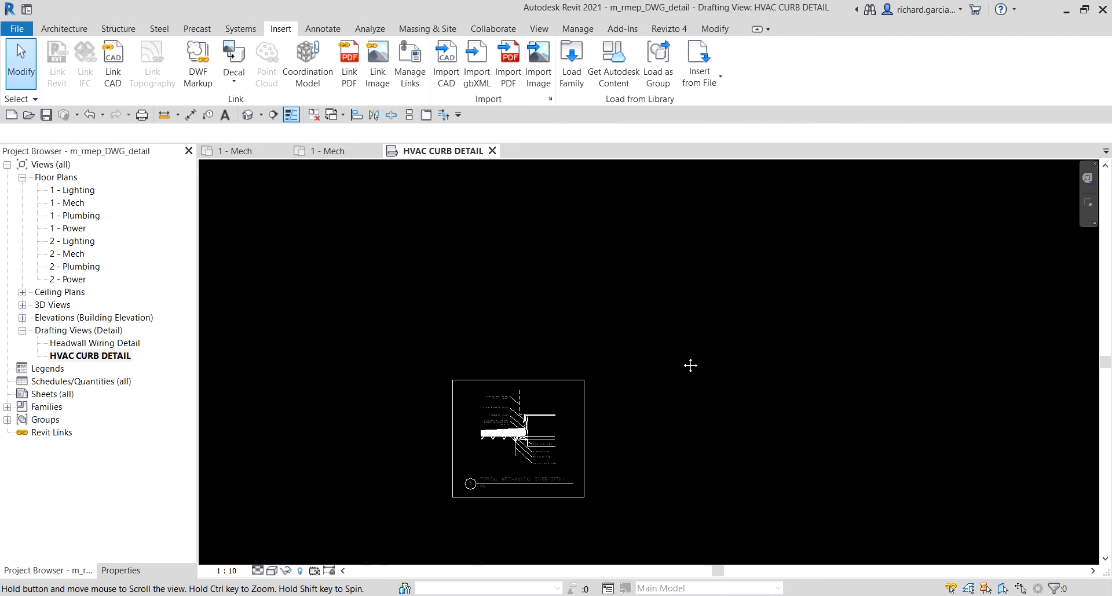
scroll(528, 449, up, 8)
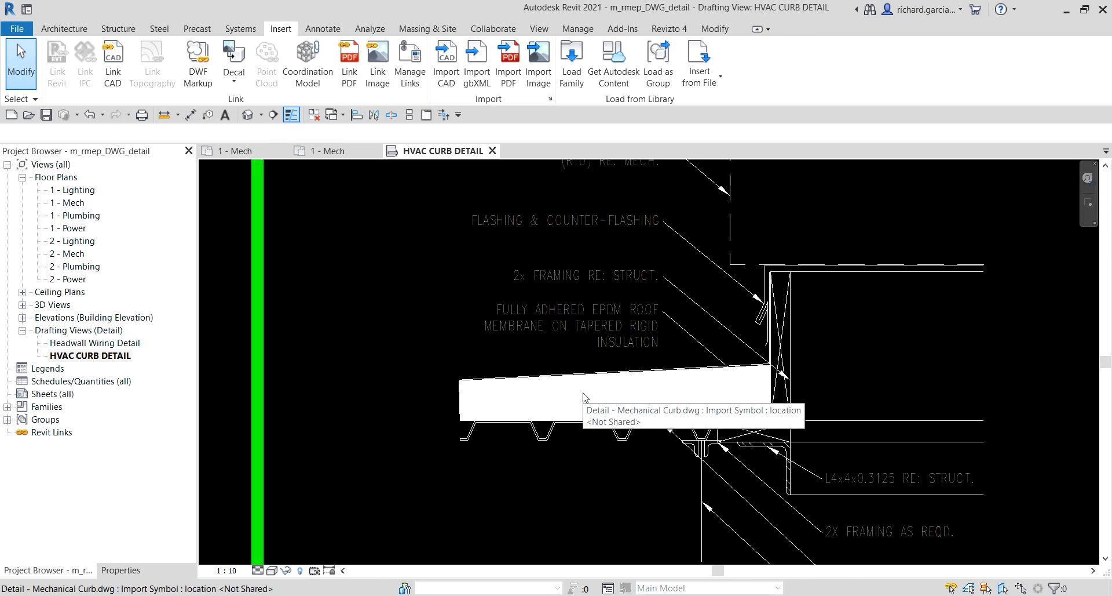
click(294, 115)
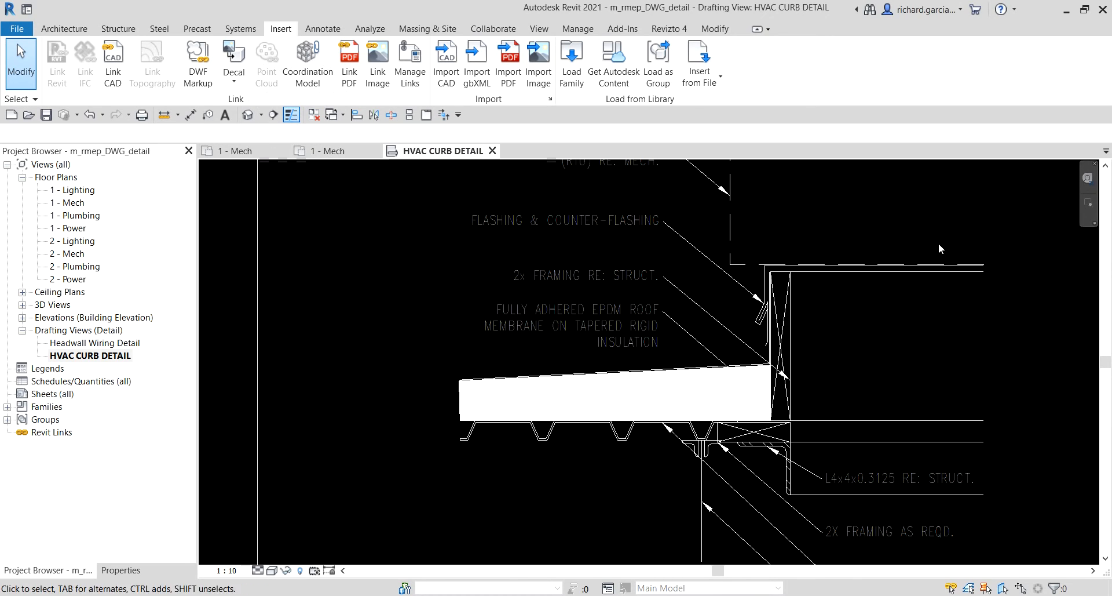
click(294, 115)
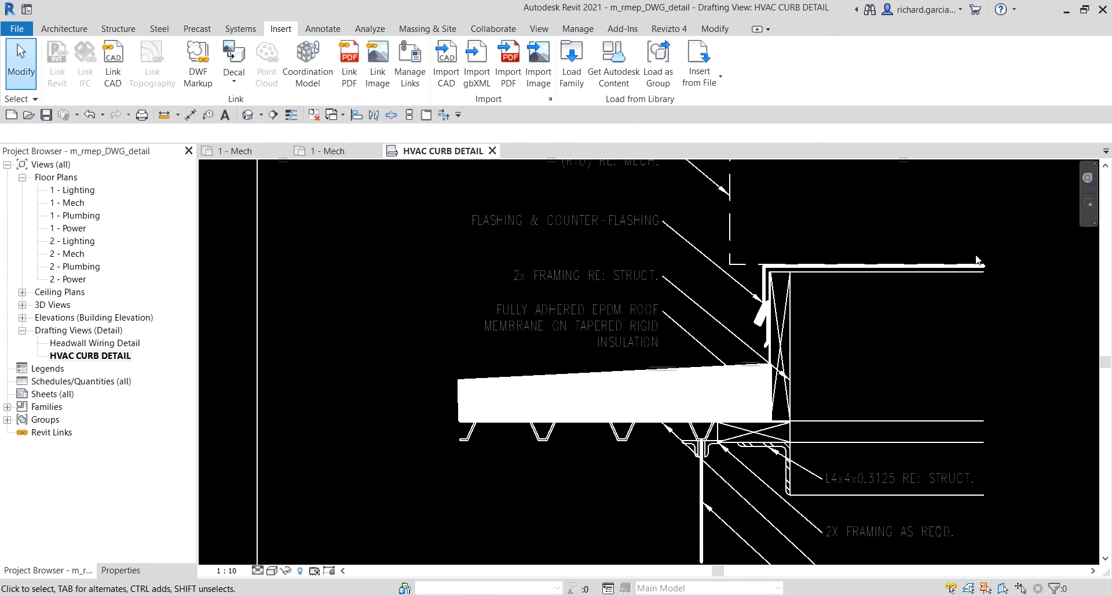
scroll(816, 312, down, 3)
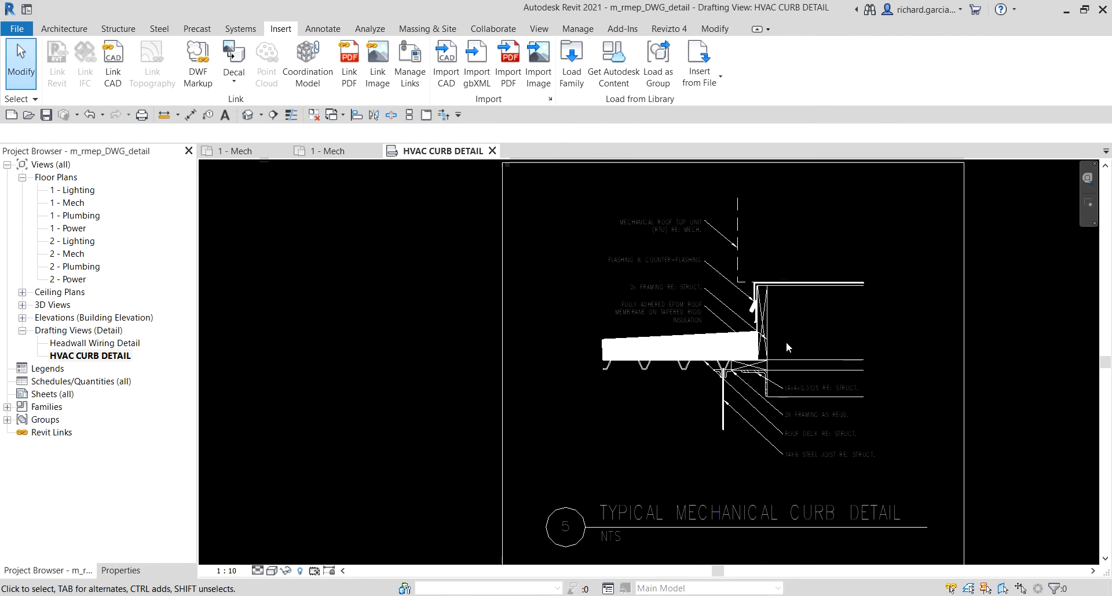
scroll(786, 342, up, 4)
scroll(797, 329, up, 4)
middle_drag(808, 509, 749, 347)
scroll(733, 248, down, 2)
scroll(733, 262, down, 1)
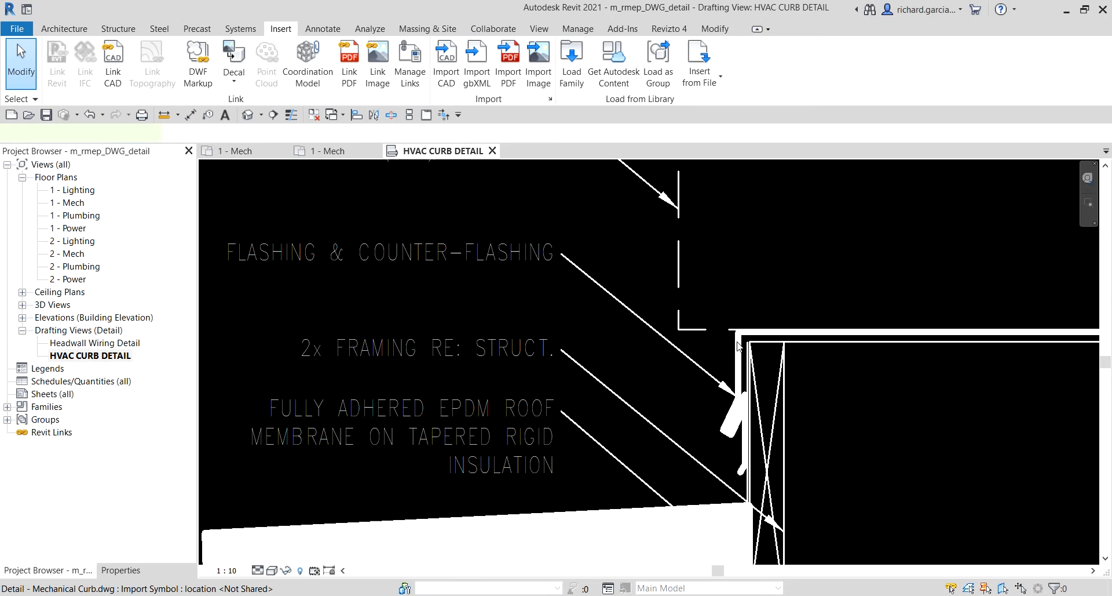
click(737, 346)
scroll(738, 324, down, 3)
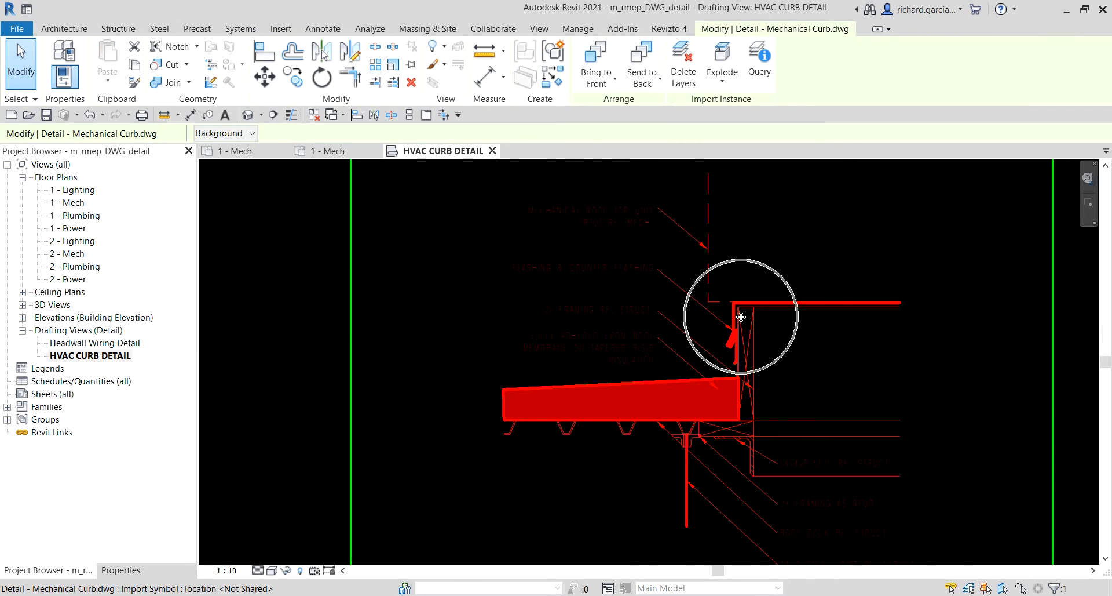
click(757, 60)
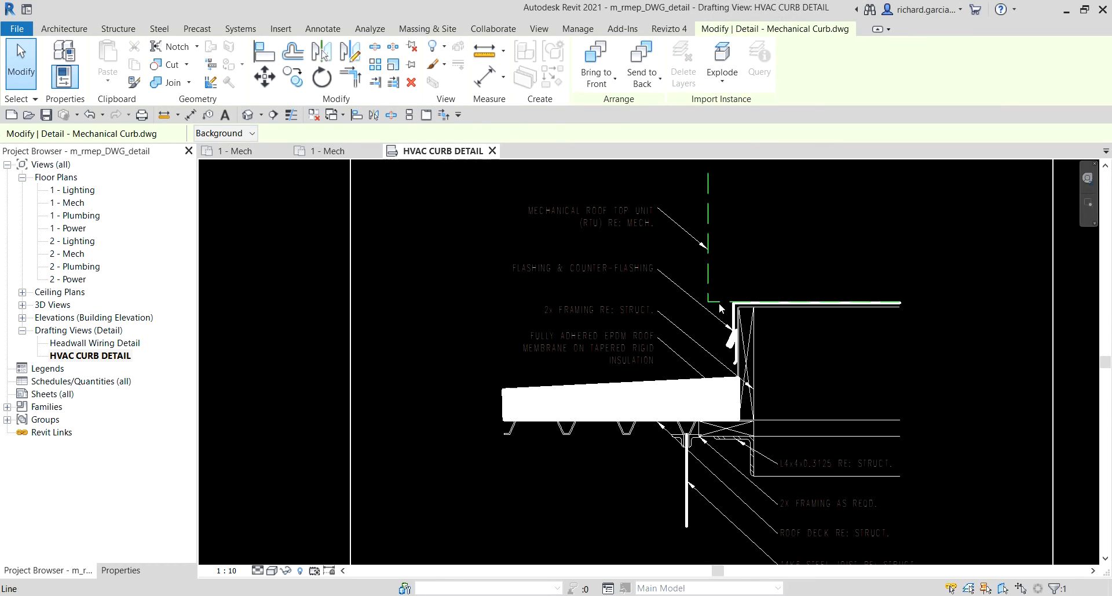
scroll(719, 303, up, 5)
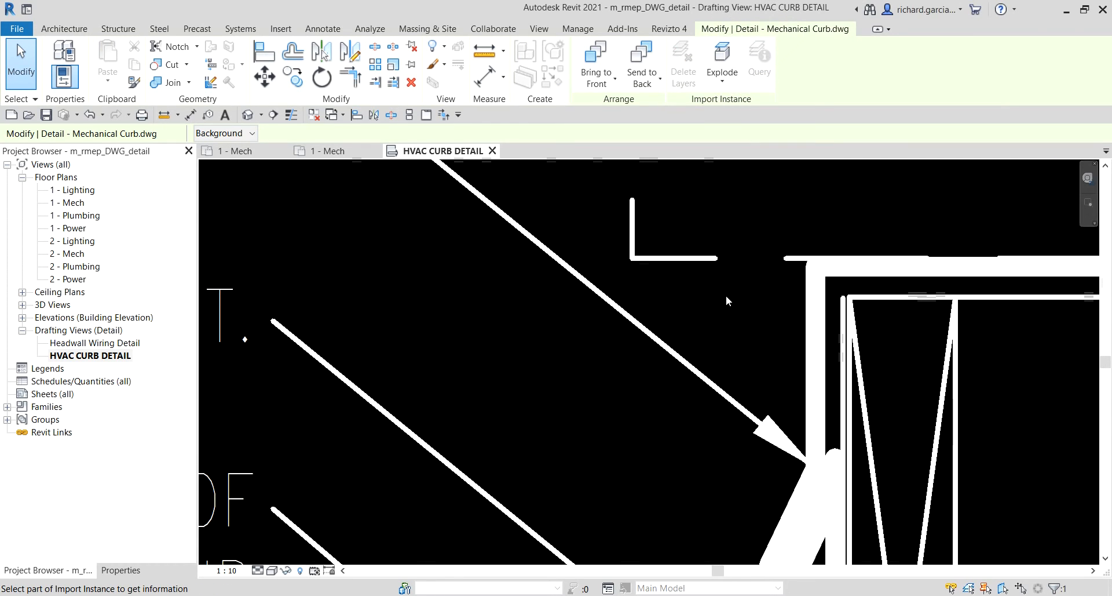
scroll(718, 302, down, 4)
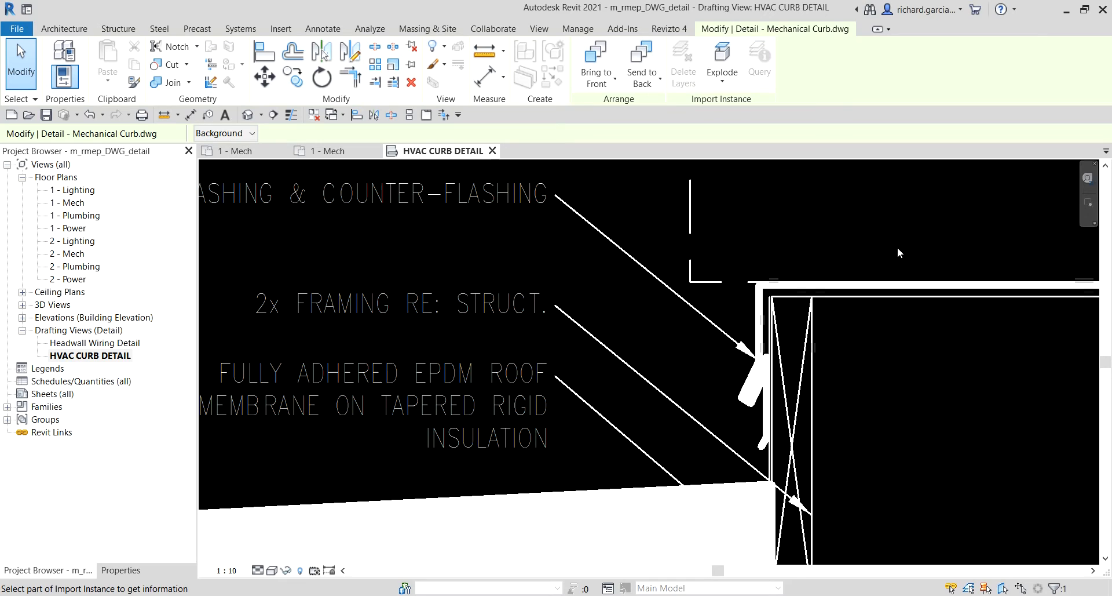
scroll(825, 230, down, 3)
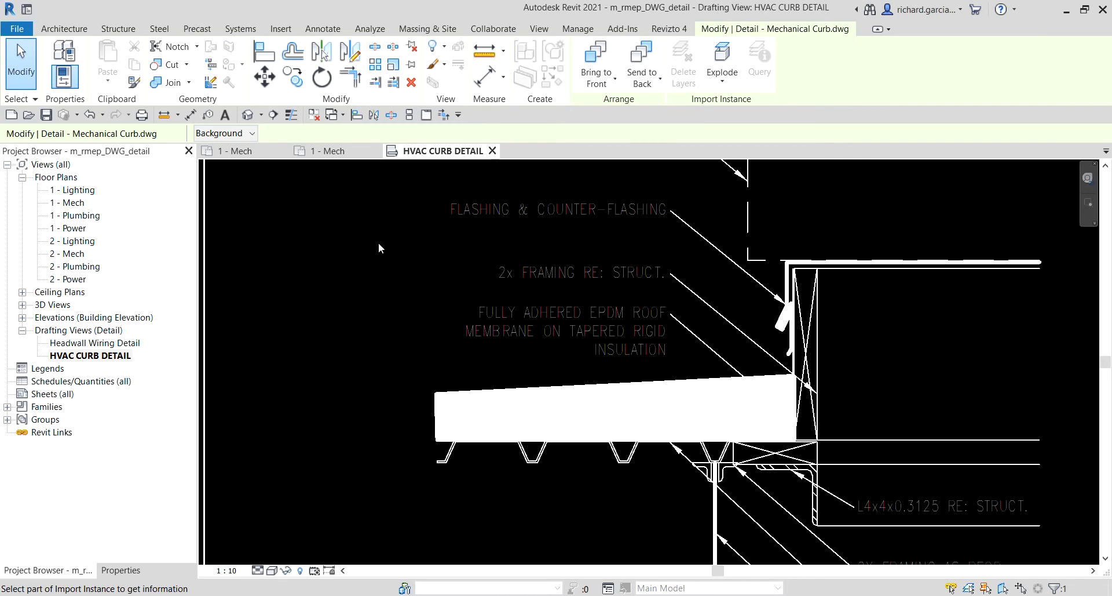
key(Escape)
key(Escape)
scroll(593, 315, down, 3)
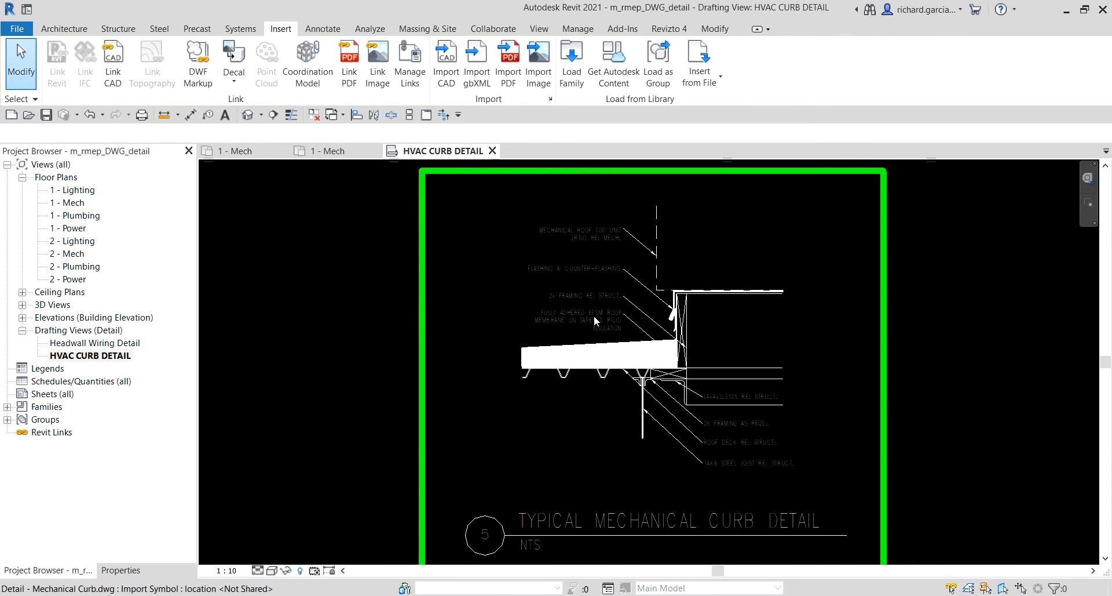
Query the thick flashing line at the curb corner of the imported detail for its layer
click(657, 300)
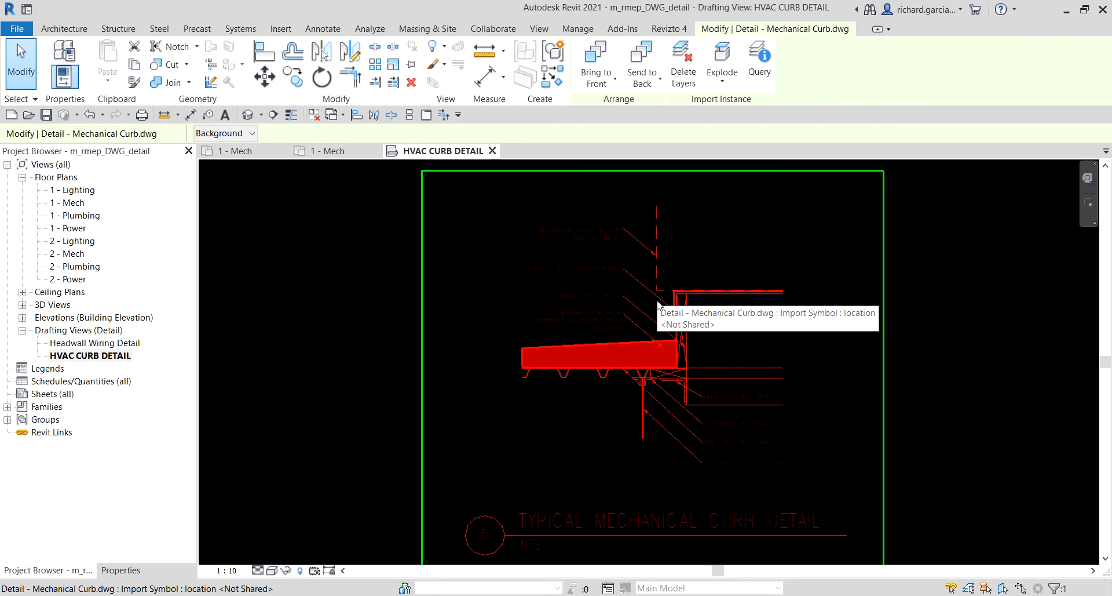
click(759, 57)
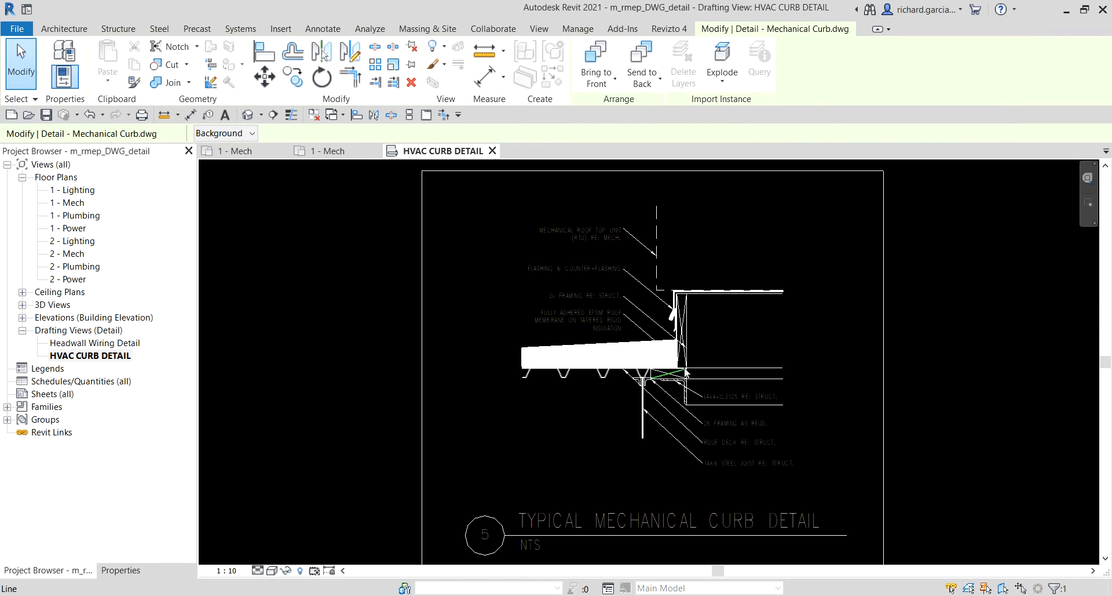
scroll(687, 371, up, 8)
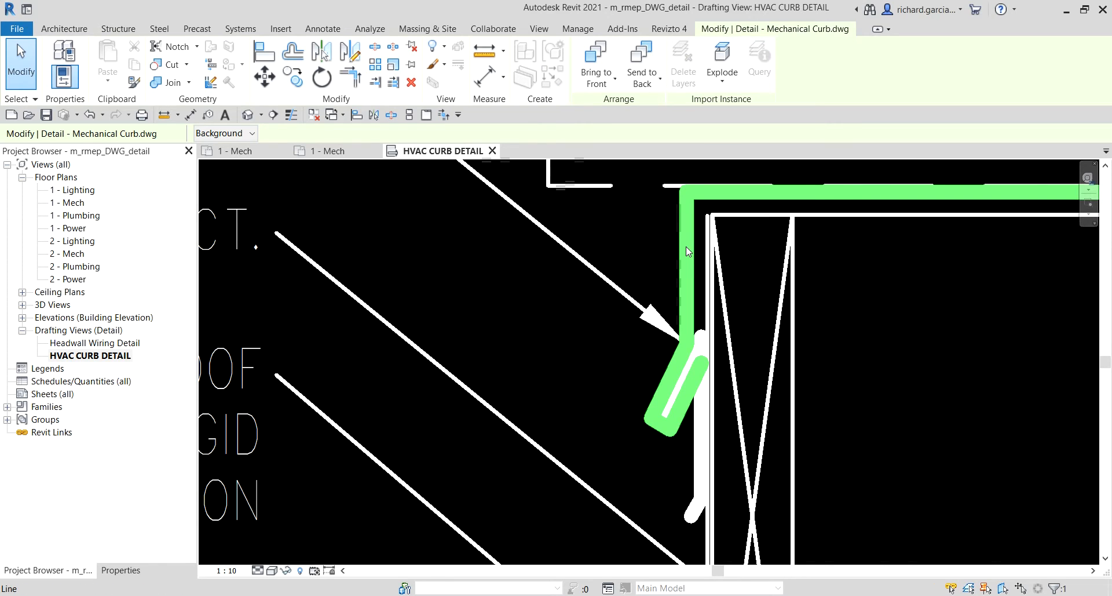
click(687, 251)
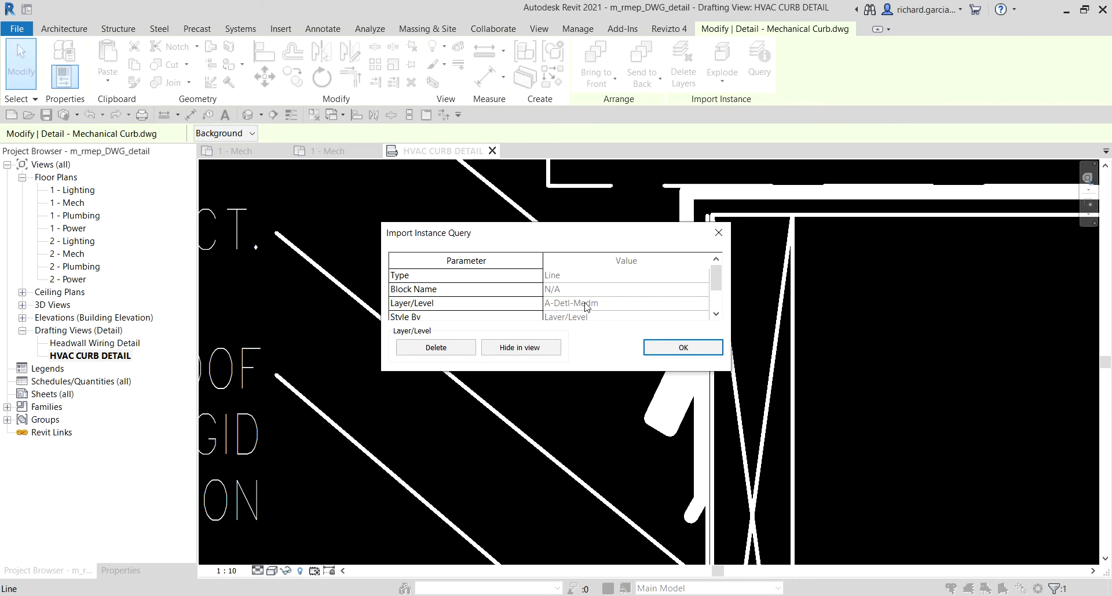
click(668, 348)
key(Escape)
key(Escape)
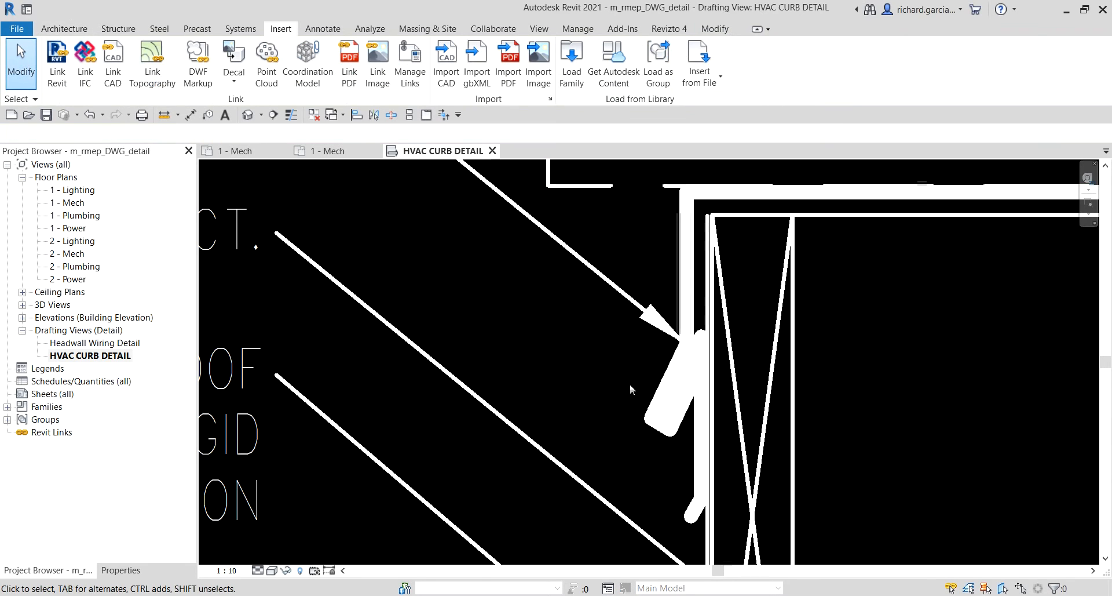
Examine the imported curb detail's line weights around the flashing, counter-flashing and roof insulation
scroll(608, 357, down, 6)
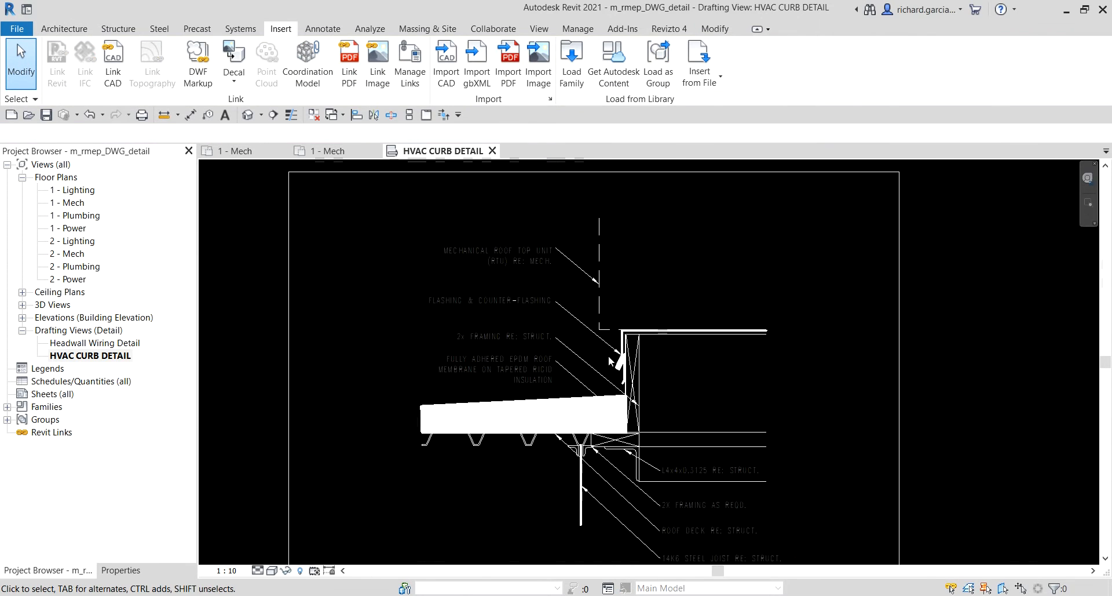
middle_drag(615, 319, 560, 354)
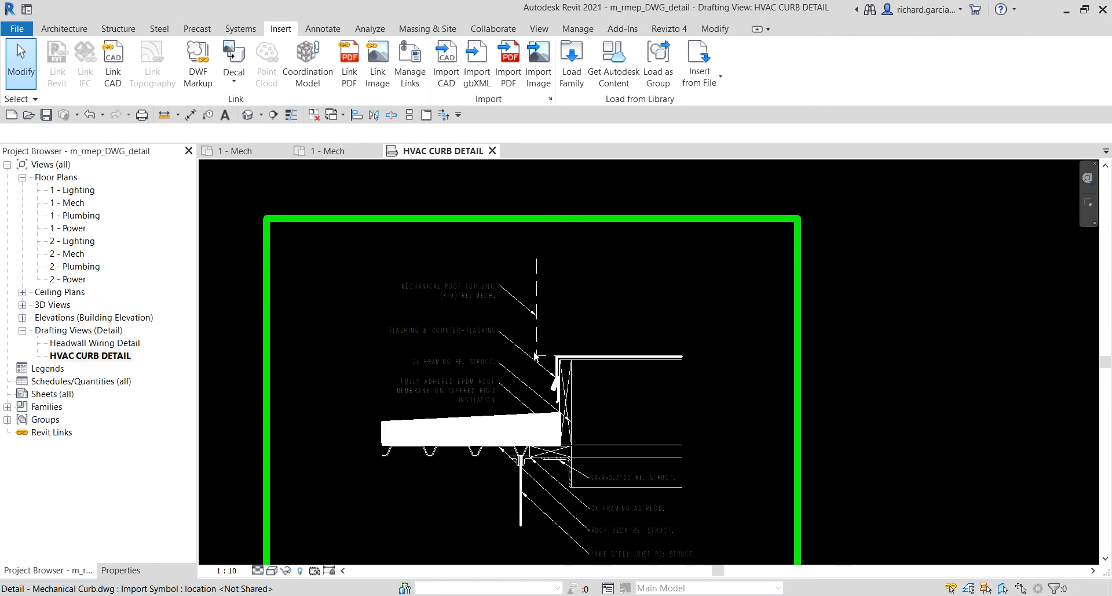
scroll(534, 374, up, 2)
scroll(532, 370, up, 2)
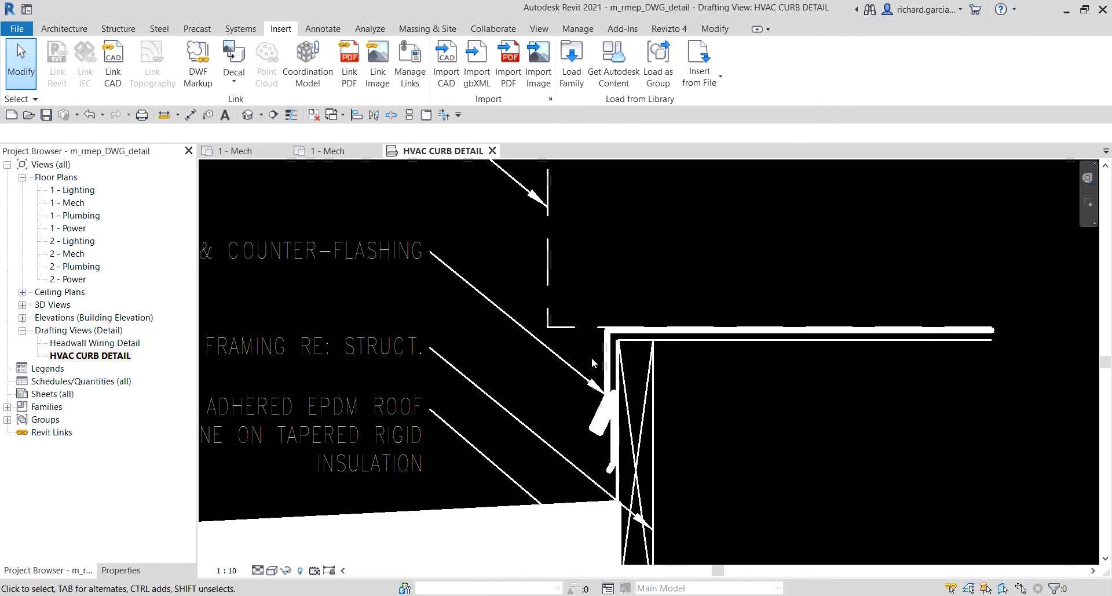
scroll(604, 359, down, 2)
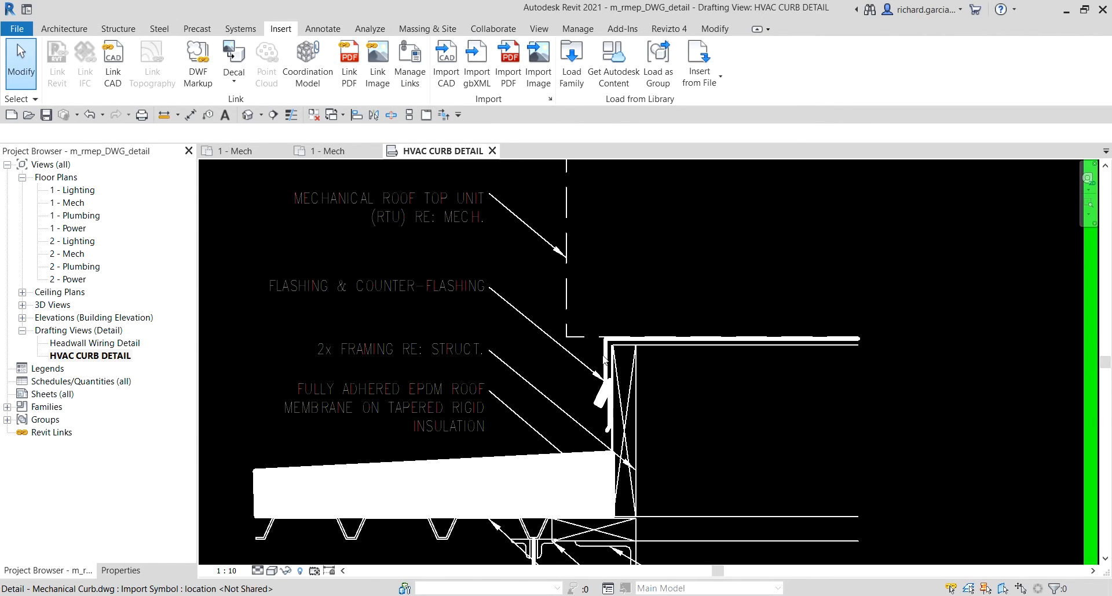
scroll(604, 359, down, 2)
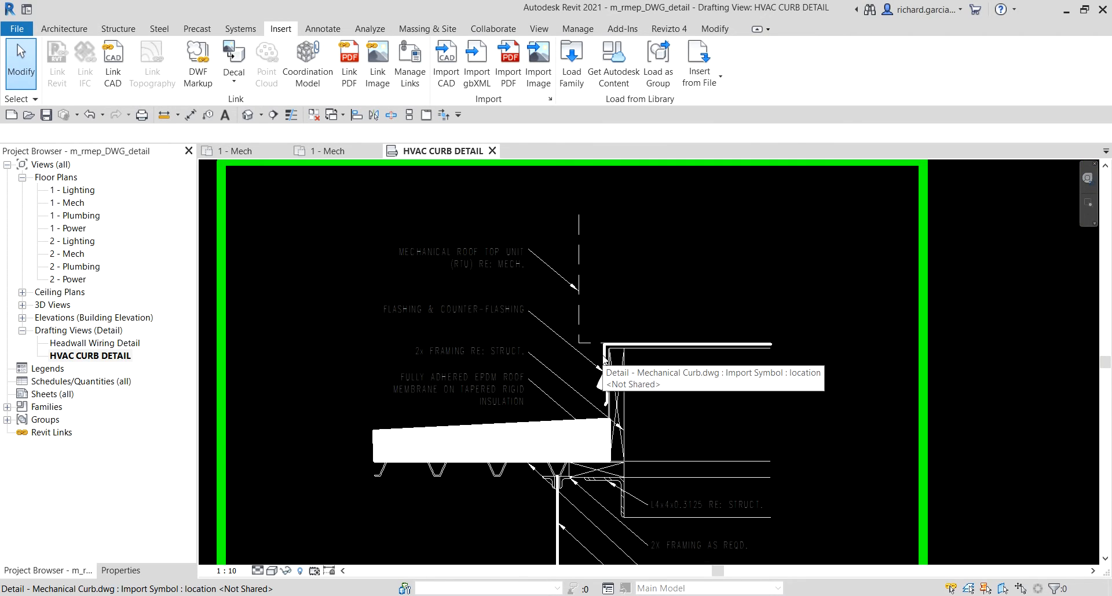
scroll(604, 359, up, 2)
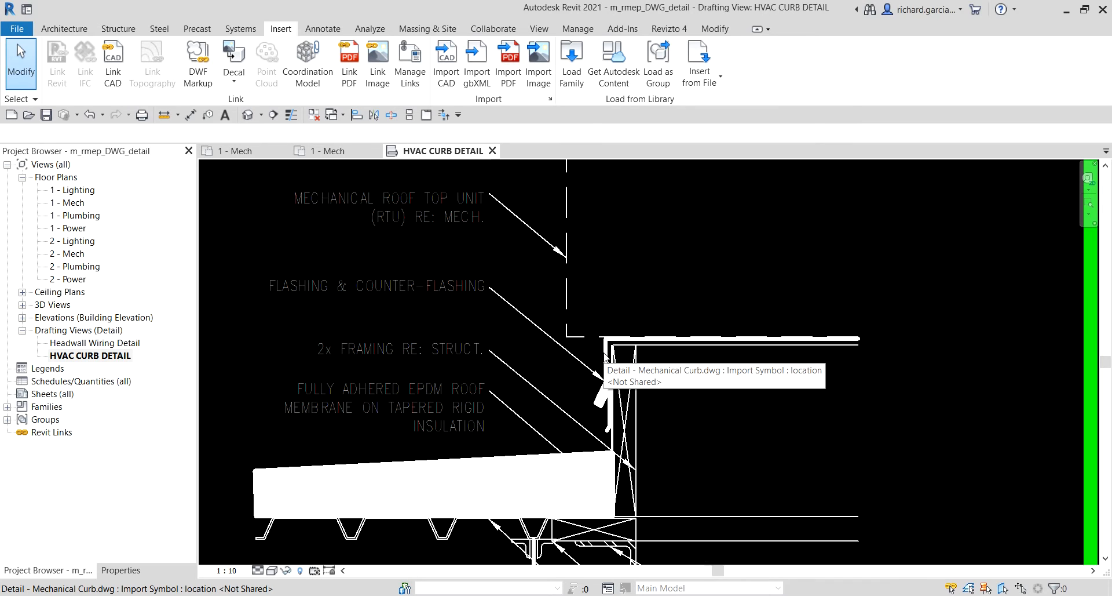
scroll(606, 357, down, 5)
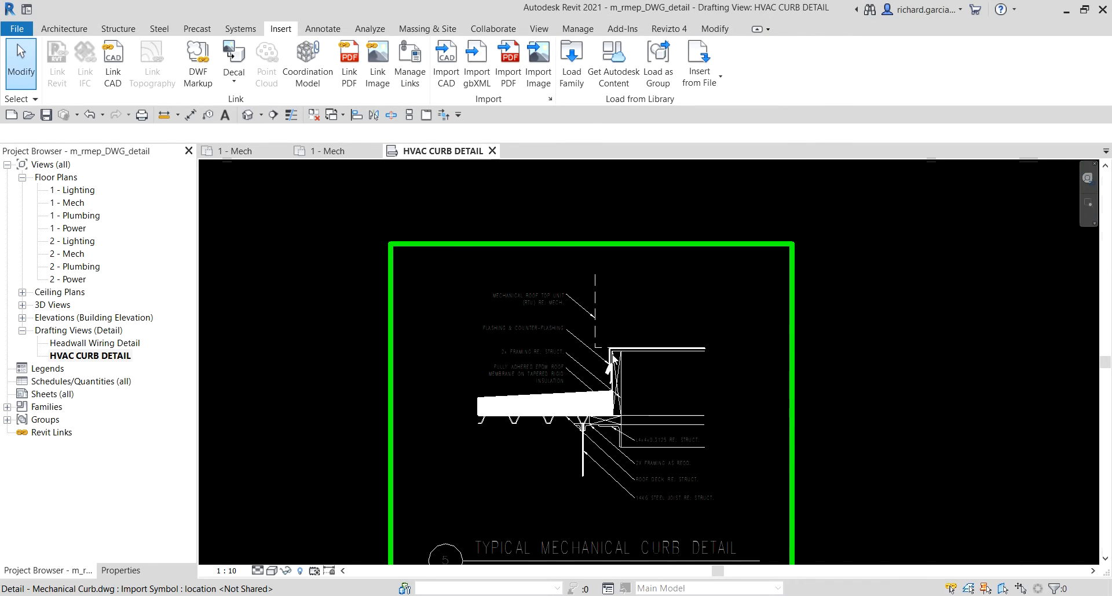
Delete the layers 0 and Defpoints from the imported mechanical curb detail
middle_drag(630, 420, 614, 351)
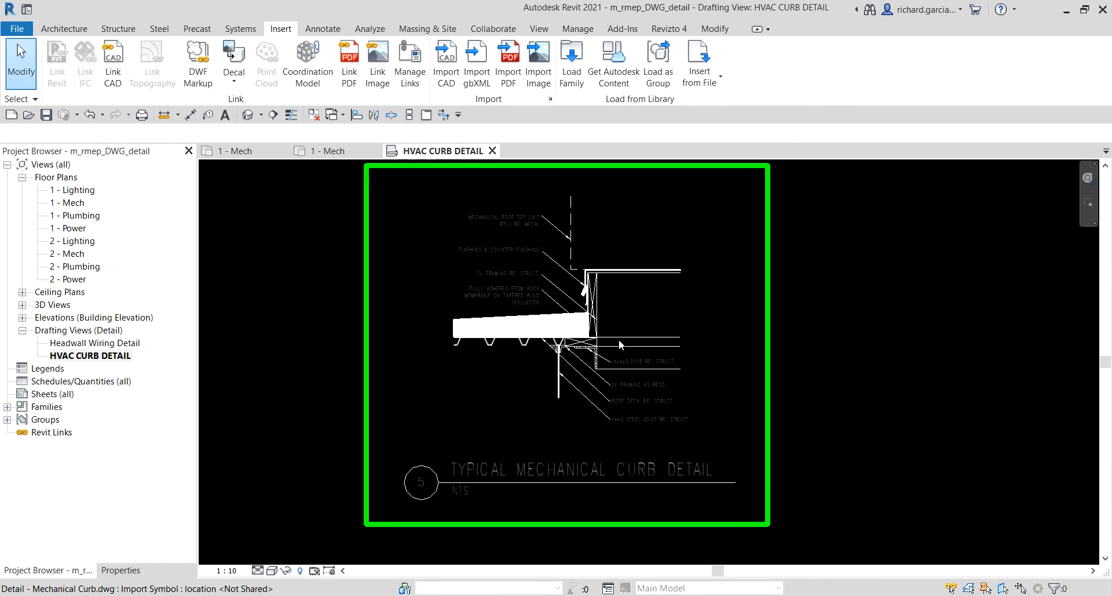
click(603, 273)
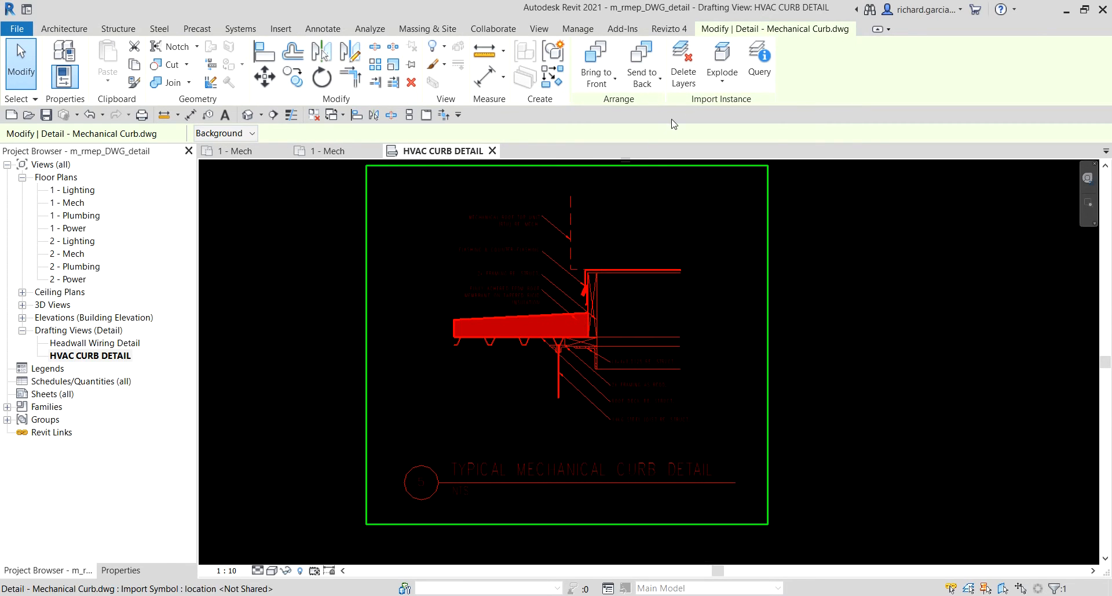
click(688, 73)
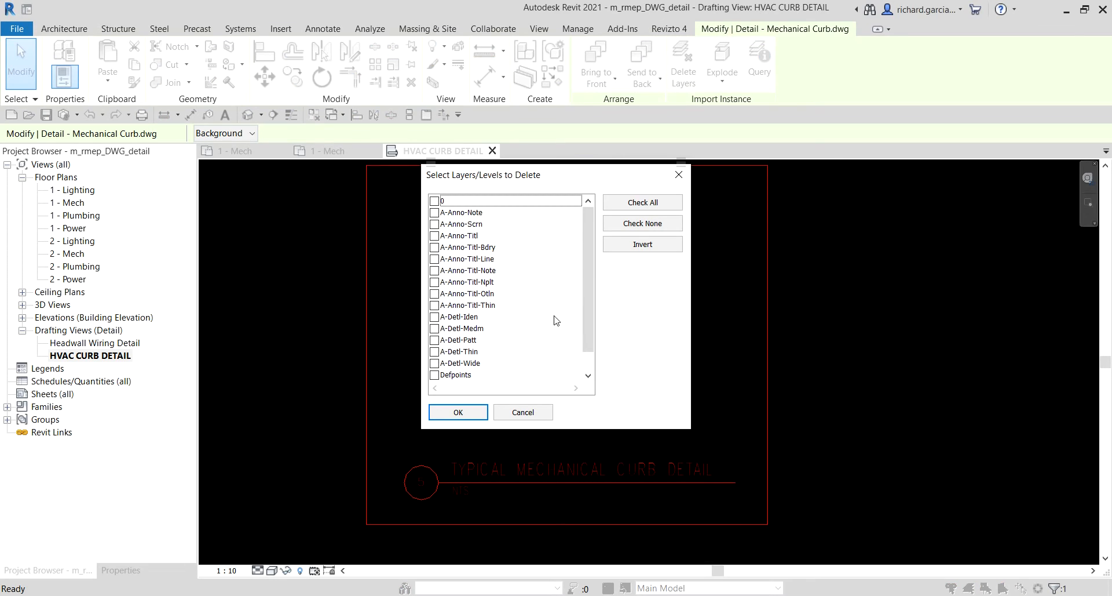
click(434, 201)
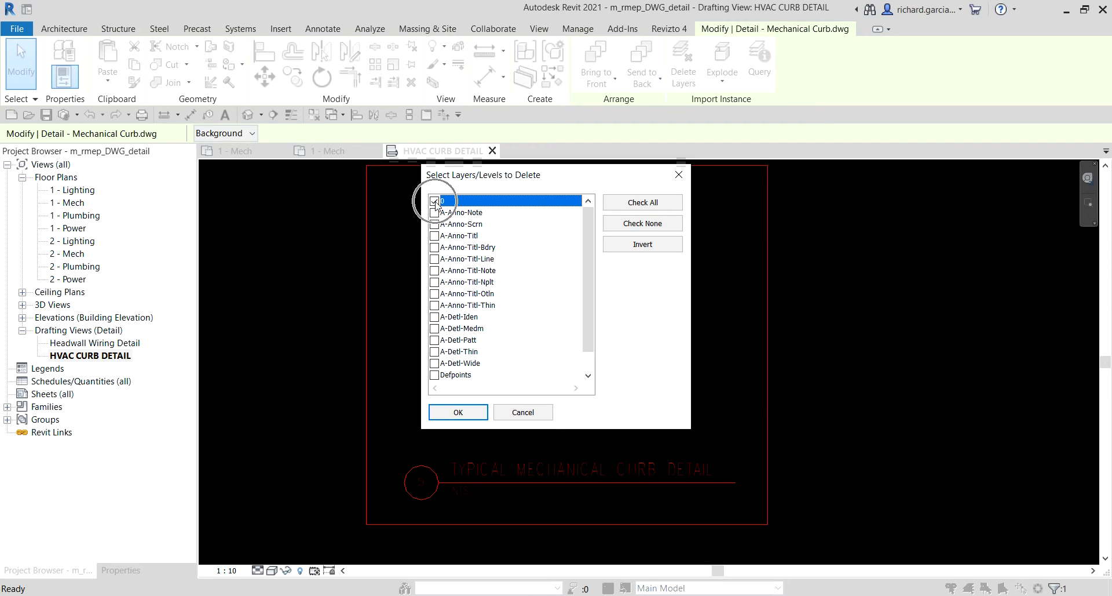
click(434, 375)
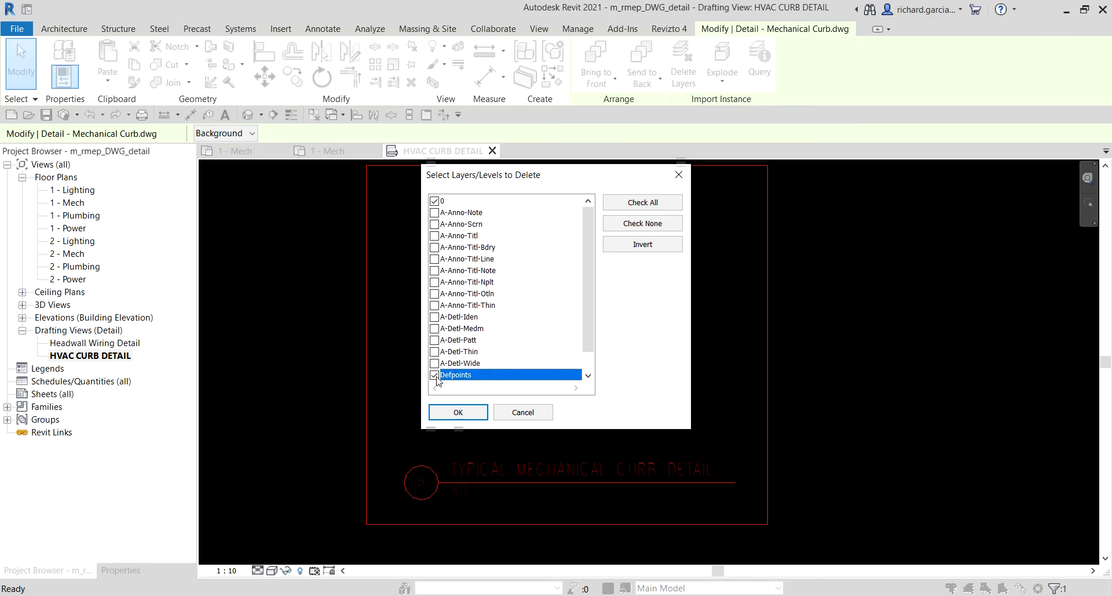
click(454, 417)
click(454, 417)
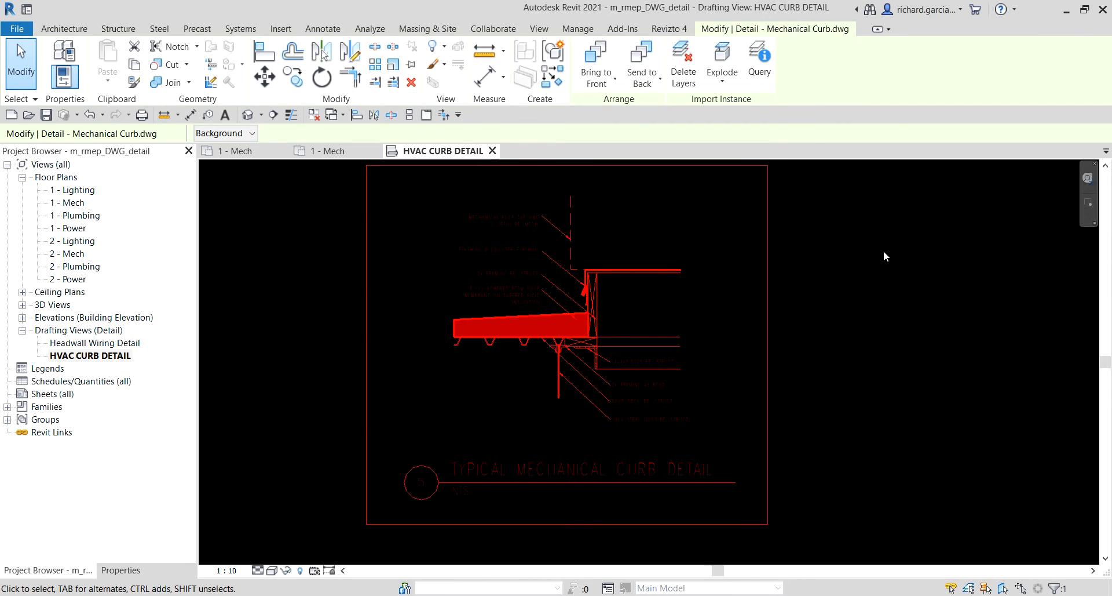
key(Escape)
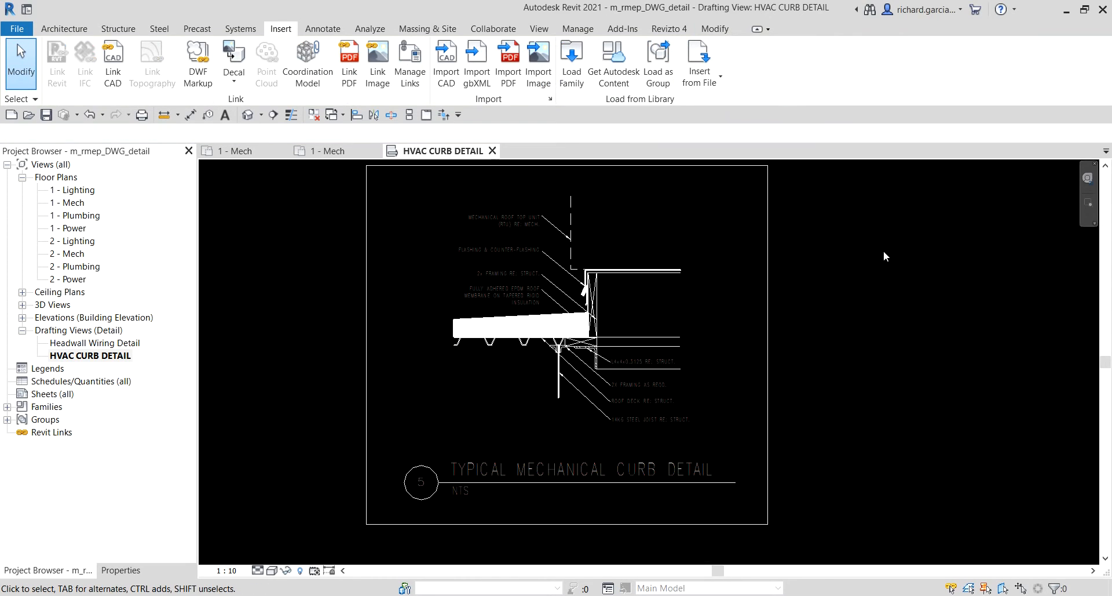
Hide the A-Detl-Iden layer of the imported mechanical curb DWG through the drafting view's visibility/graphic overrides
click(121, 570)
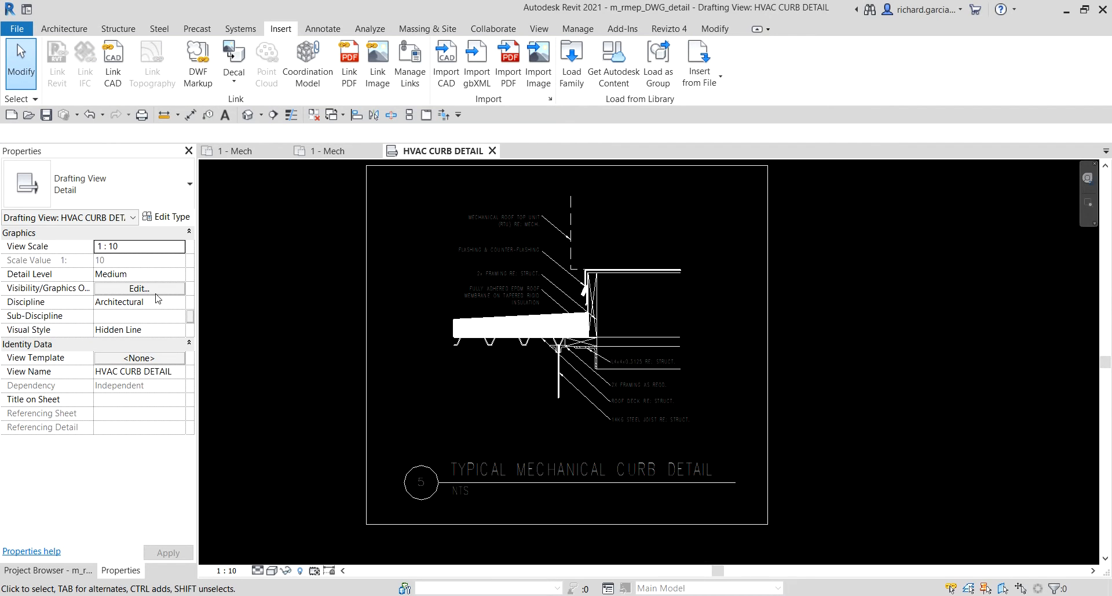
click(156, 292)
click(156, 292)
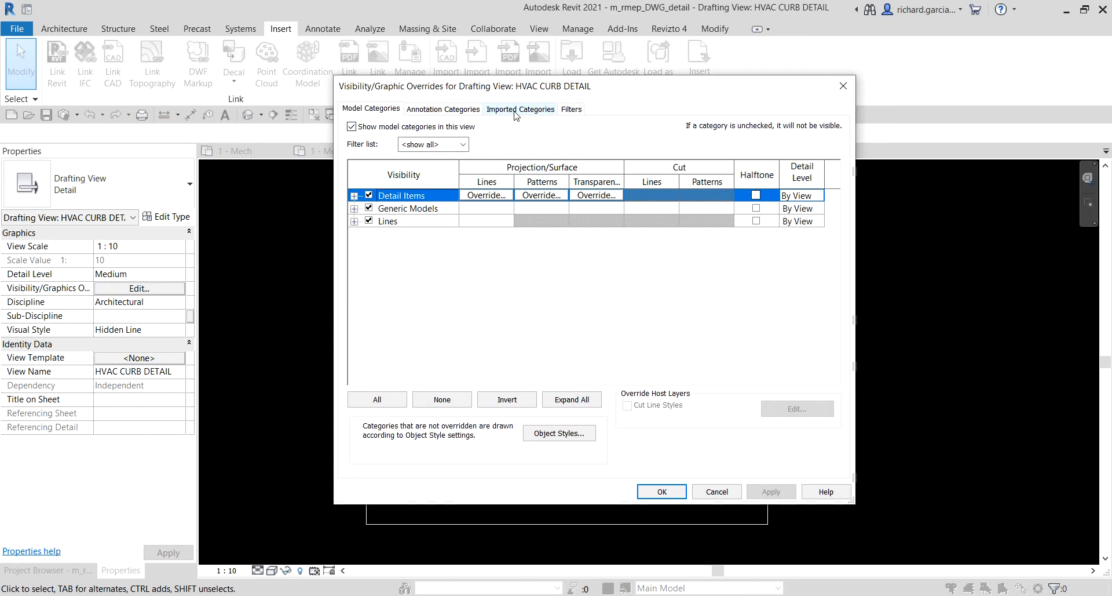
click(517, 110)
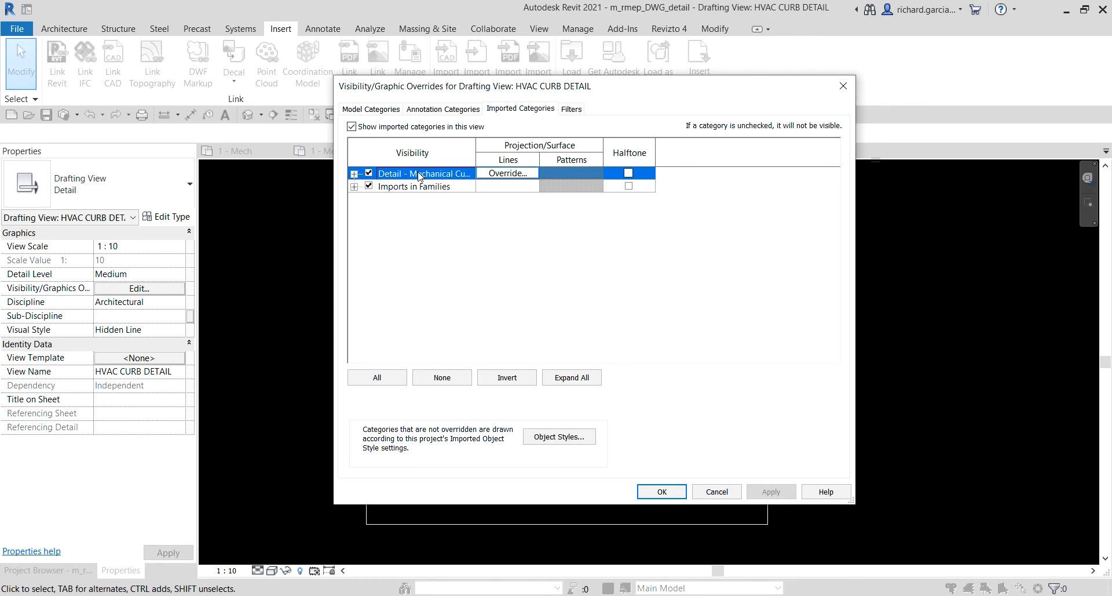
click(353, 173)
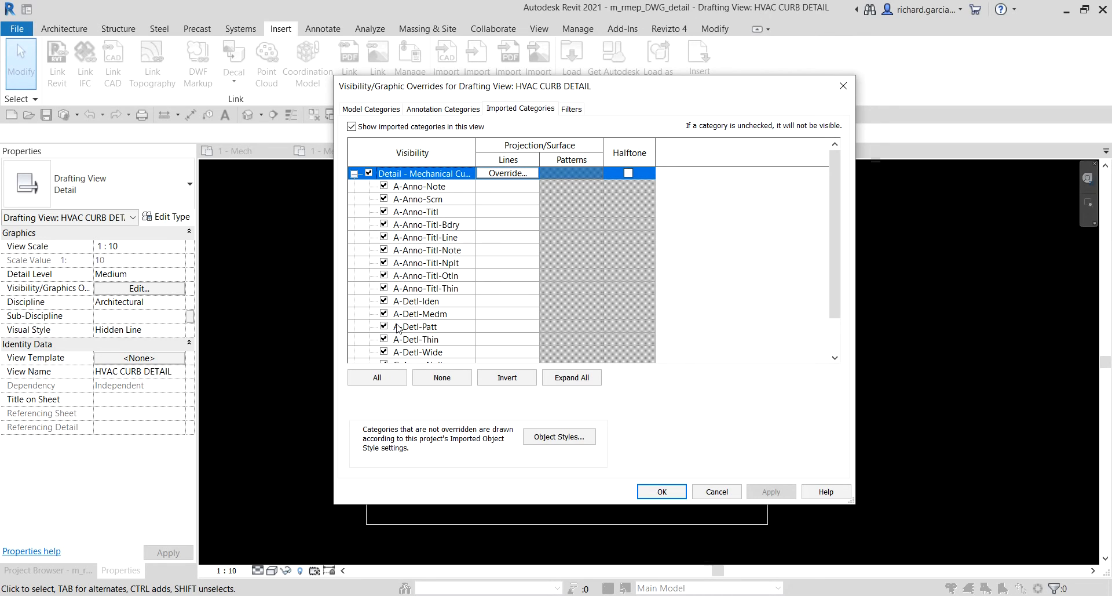
scroll(406, 306, down, 1)
click(416, 289)
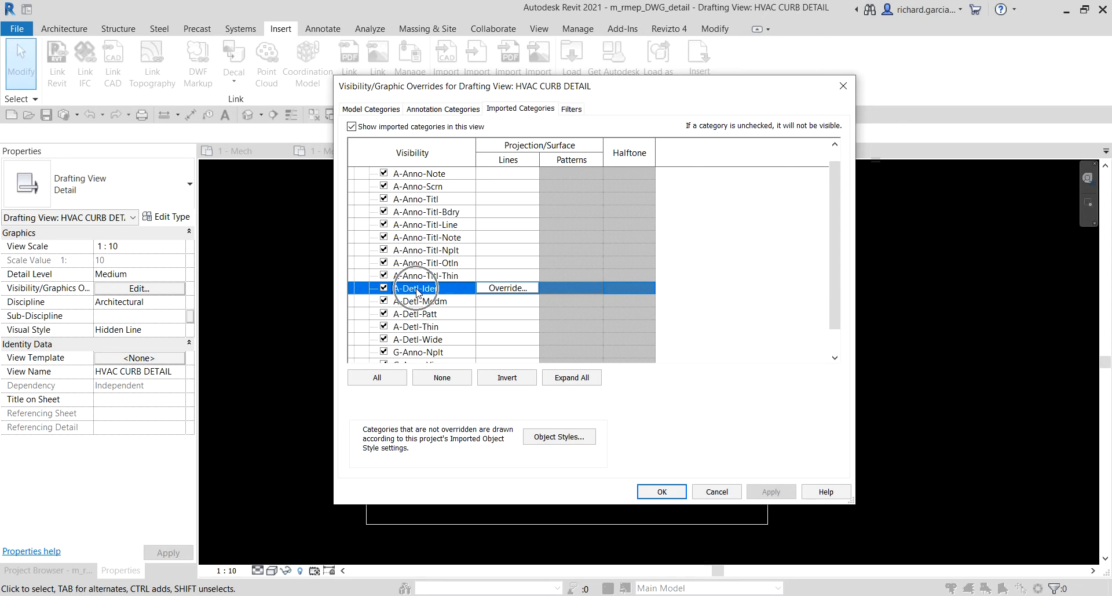
click(383, 287)
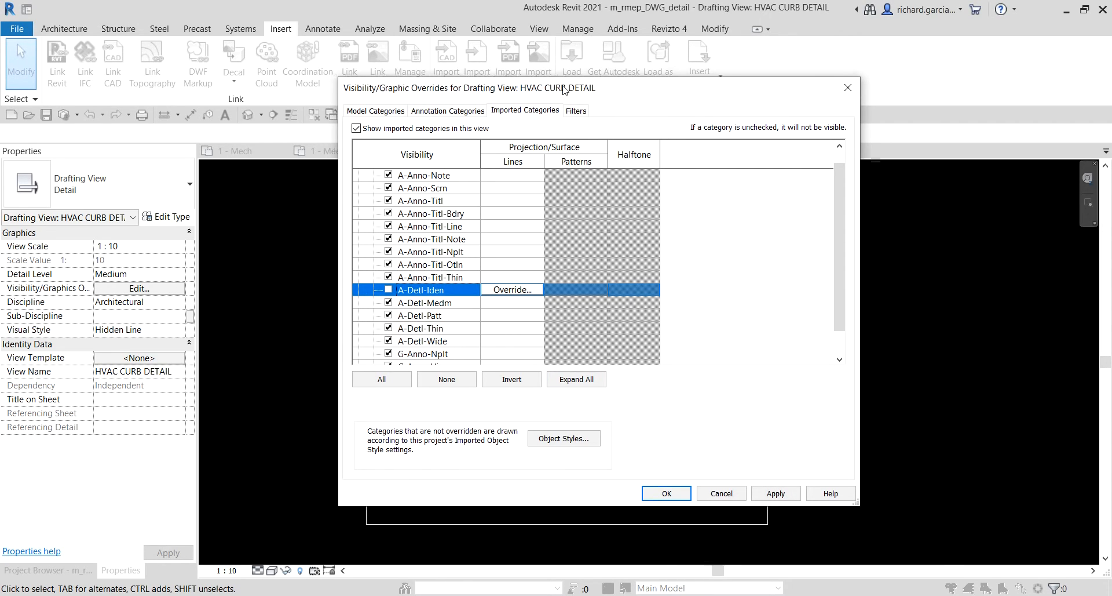
mouse_move(563, 87)
mouse_down()
mouse_move(886, 58)
mouse_move(890, 49)
mouse_up()
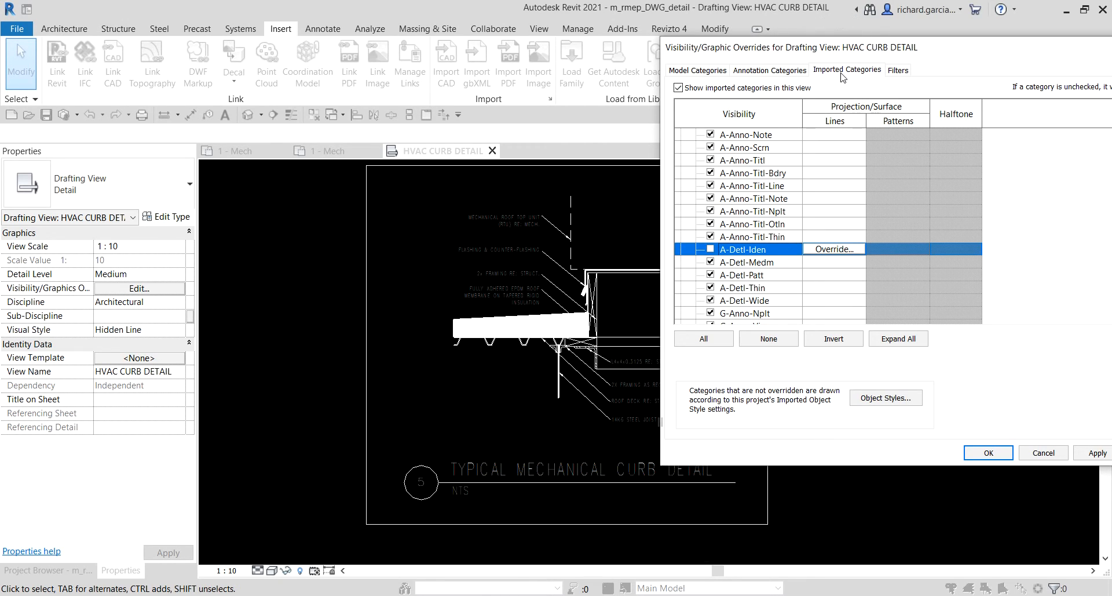
click(738, 250)
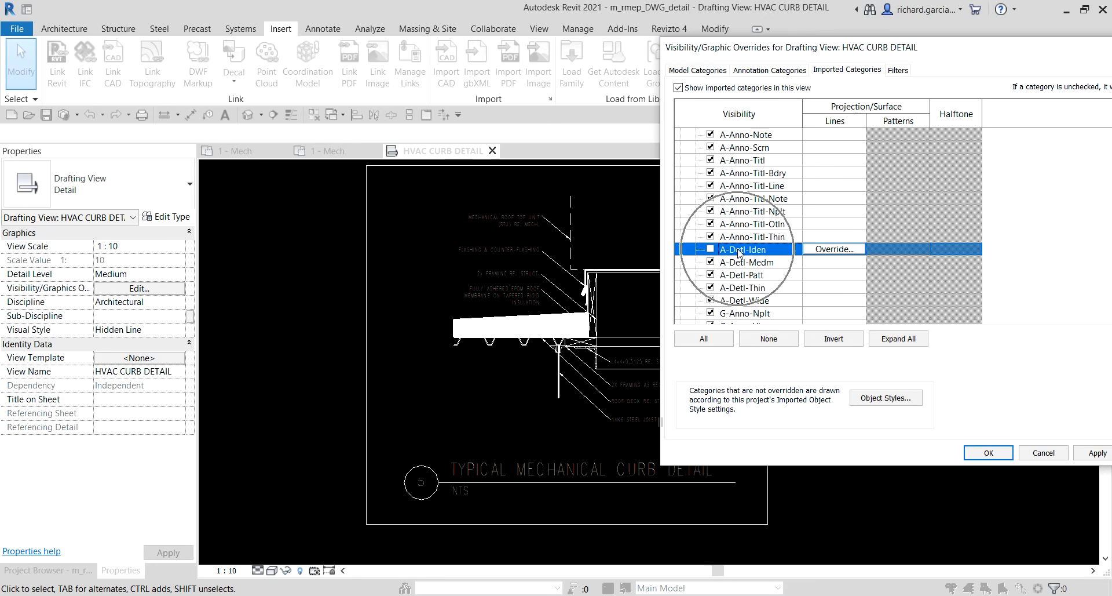
click(985, 452)
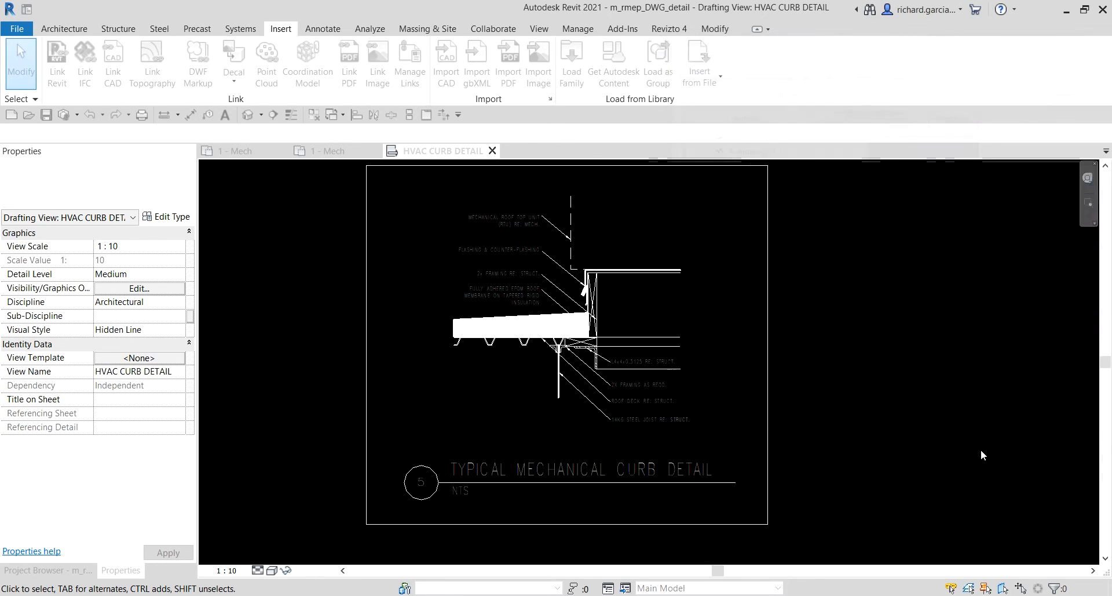
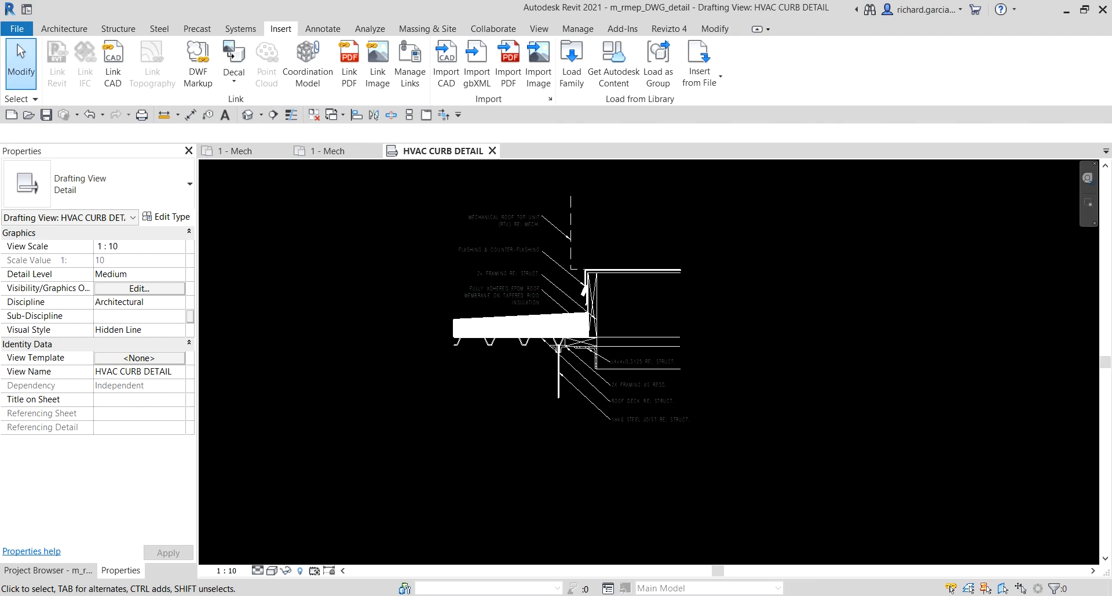
Open the drafting view's visibility/graphic overrides for imported categories and expand the layers of the mechanical curb DWG
scroll(630, 290, up, 5)
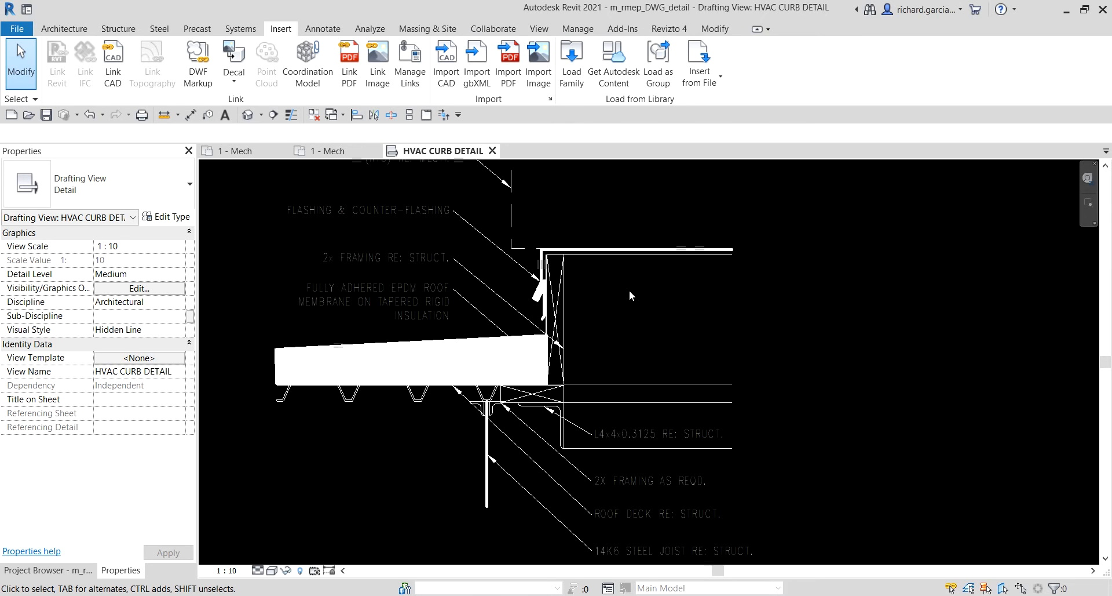
middle_drag(651, 298, 629, 282)
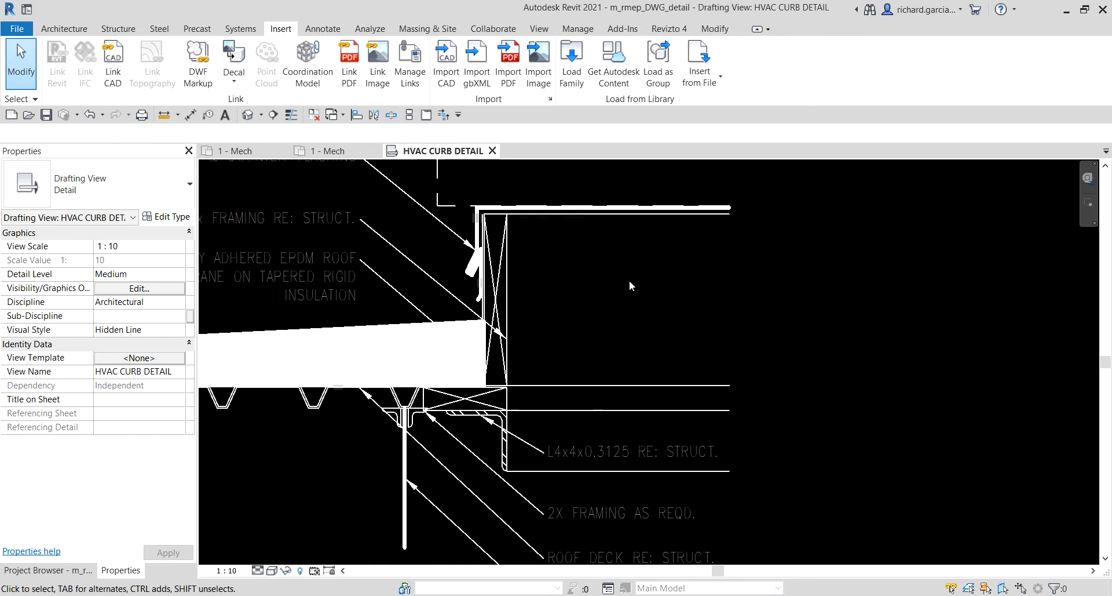
key(v)
key(g)
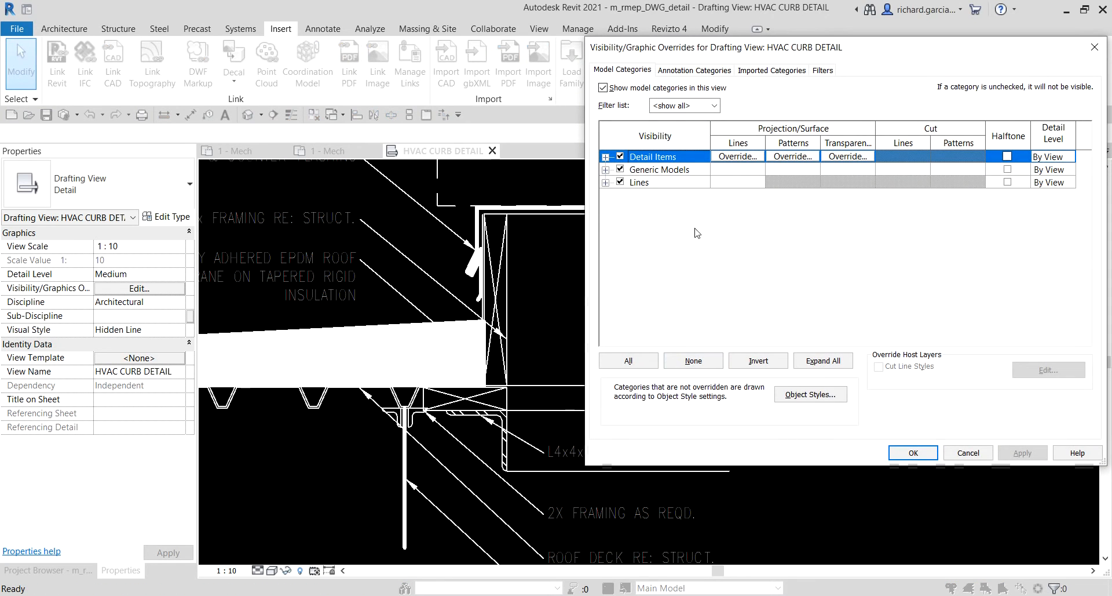
click(785, 78)
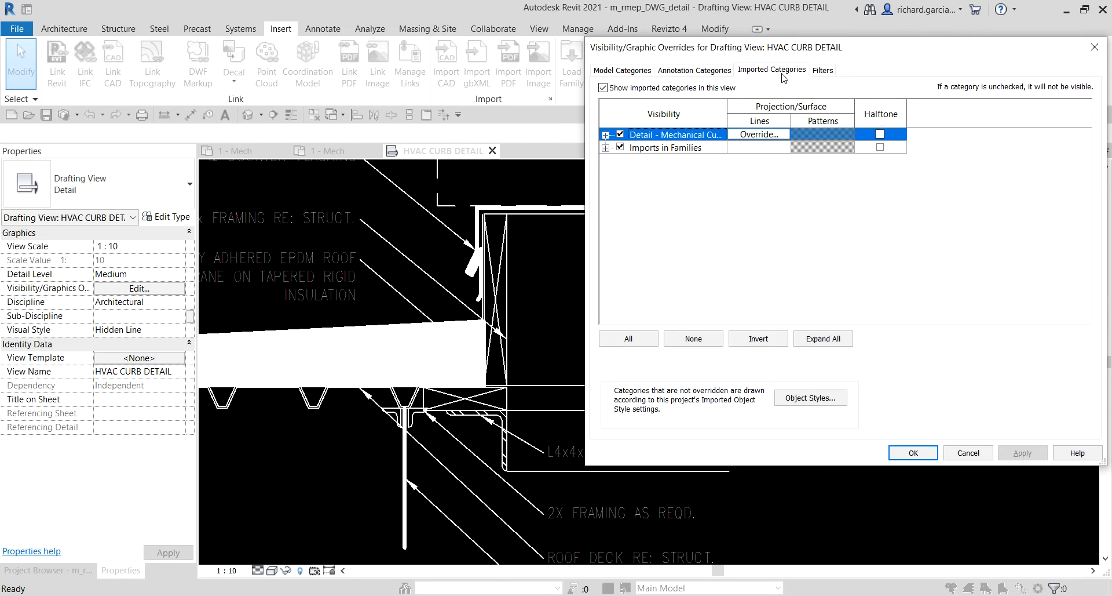
click(605, 135)
click(664, 198)
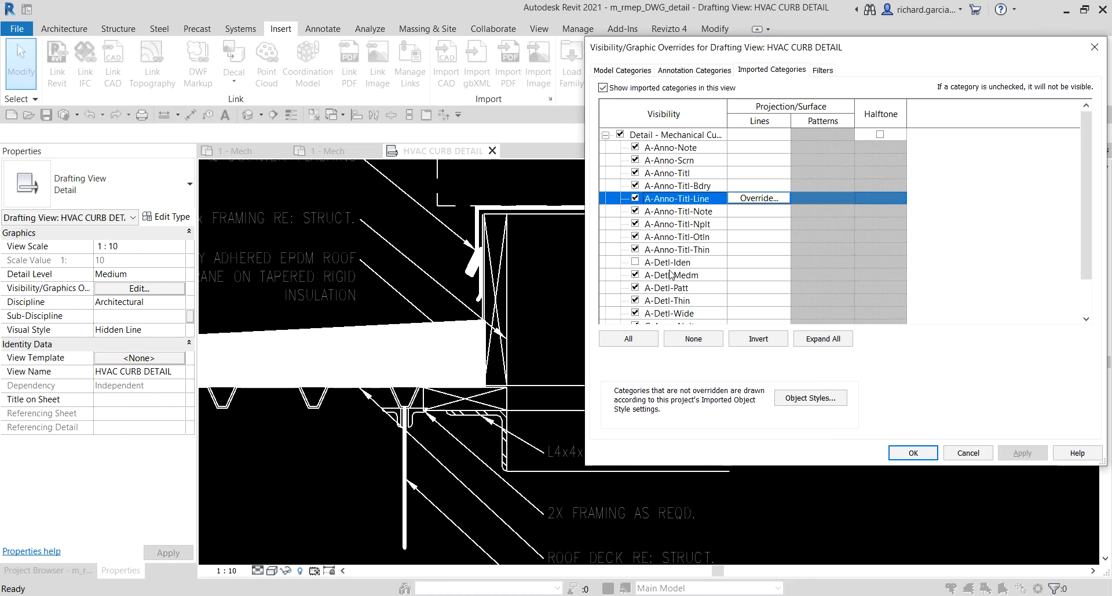
Override the projection line weight of the imported A-Detl-Wide layer to 6
click(666, 313)
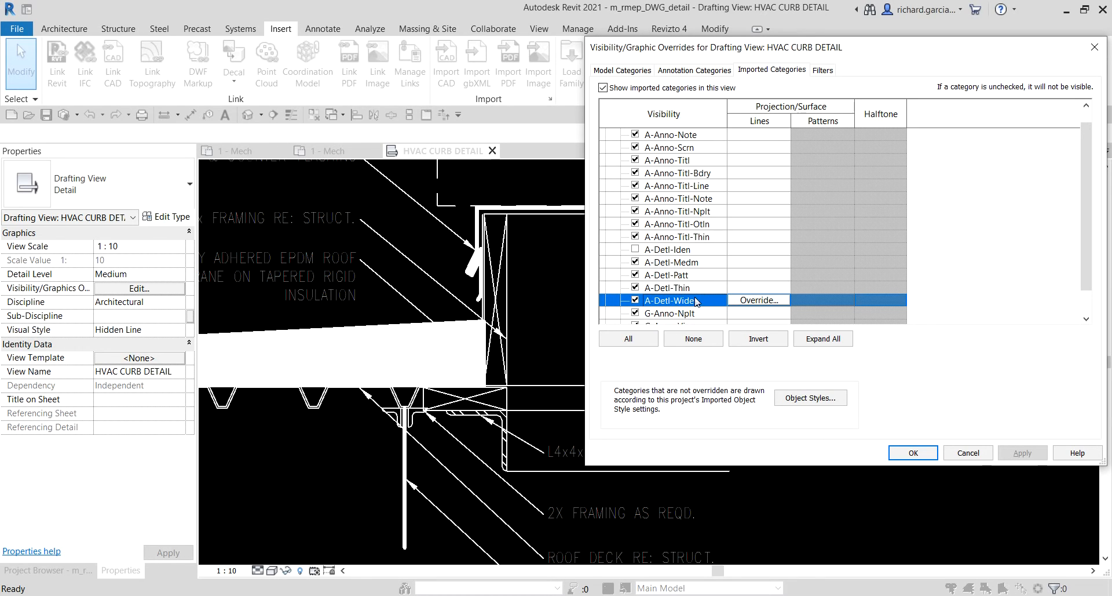
click(759, 300)
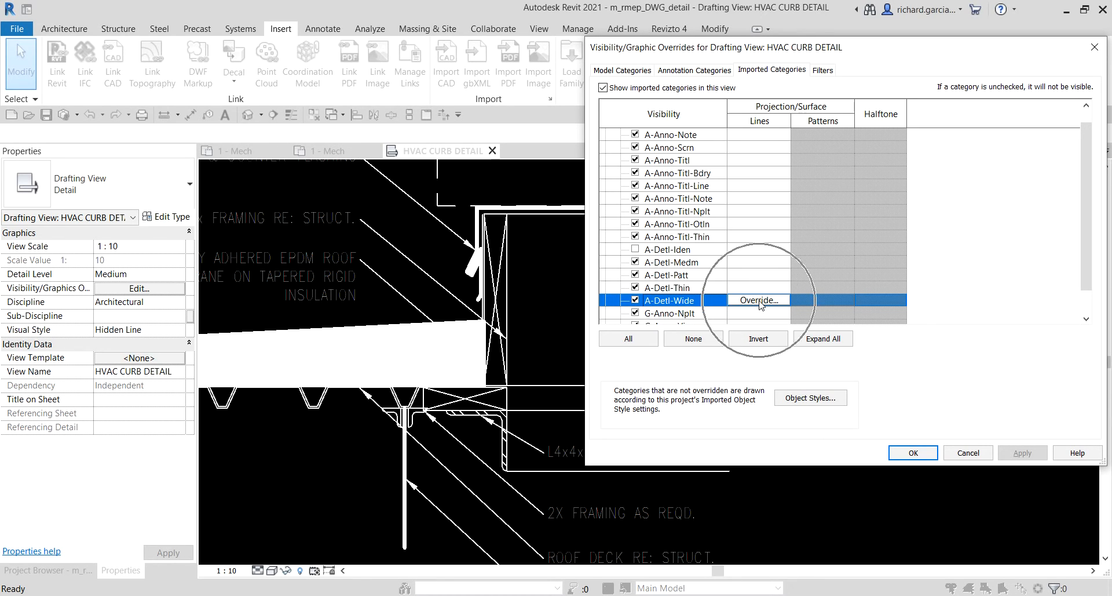
click(760, 116)
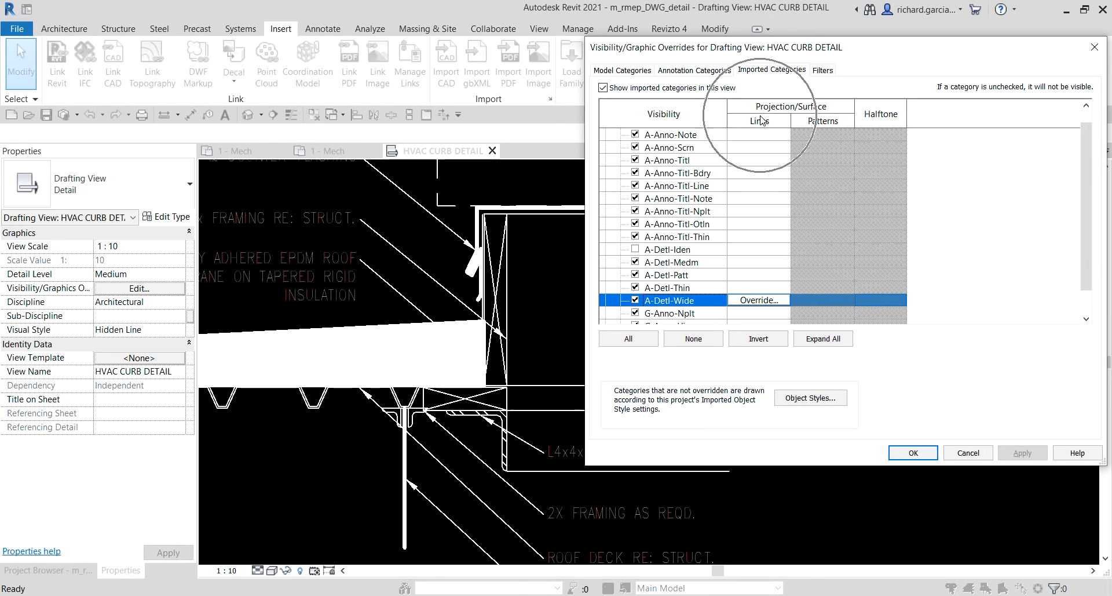
click(760, 301)
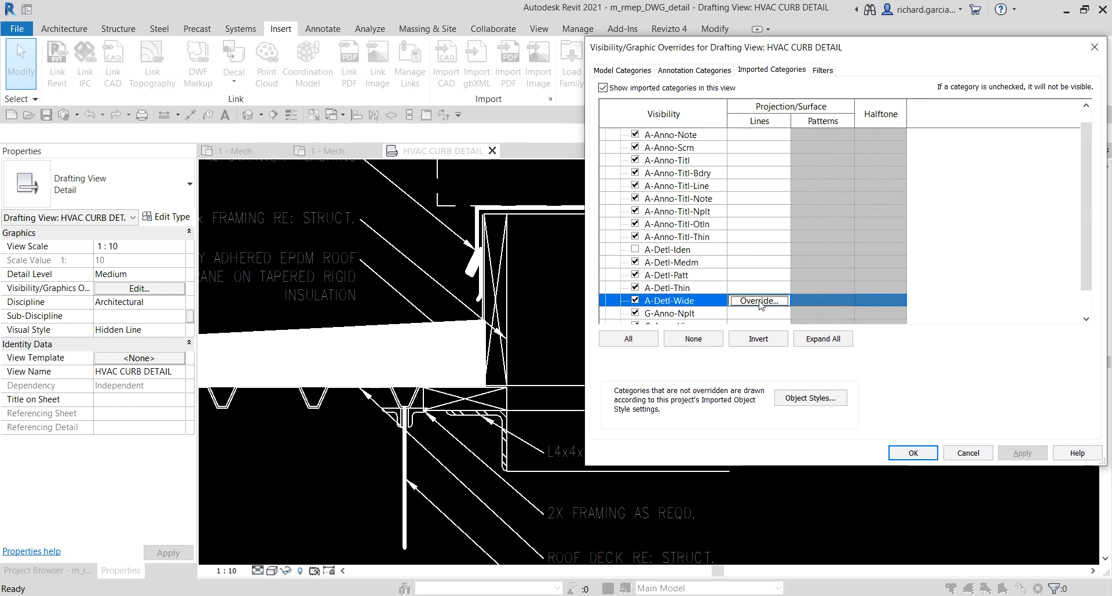
click(759, 301)
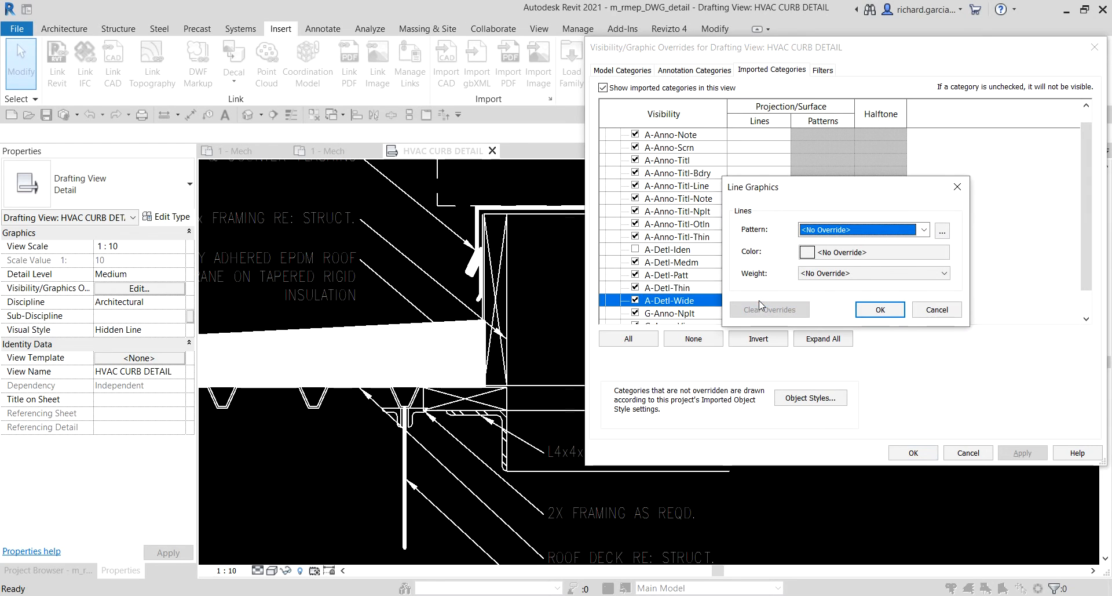
click(817, 273)
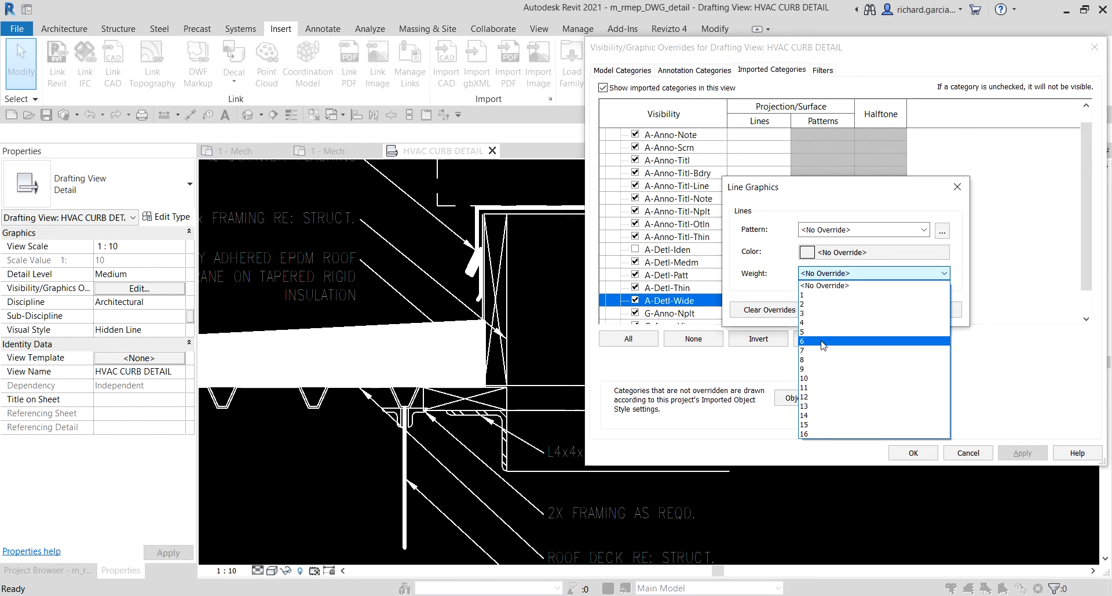
click(823, 341)
click(817, 273)
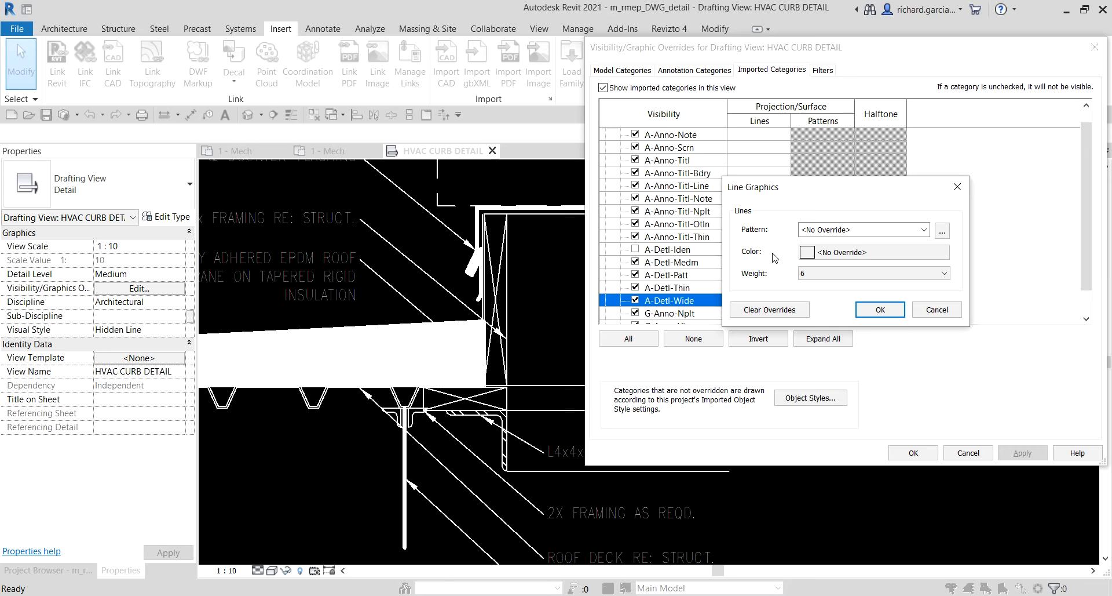
Override the A-Detl-Wide layer's projection line color to red and accept its line graphics
click(828, 252)
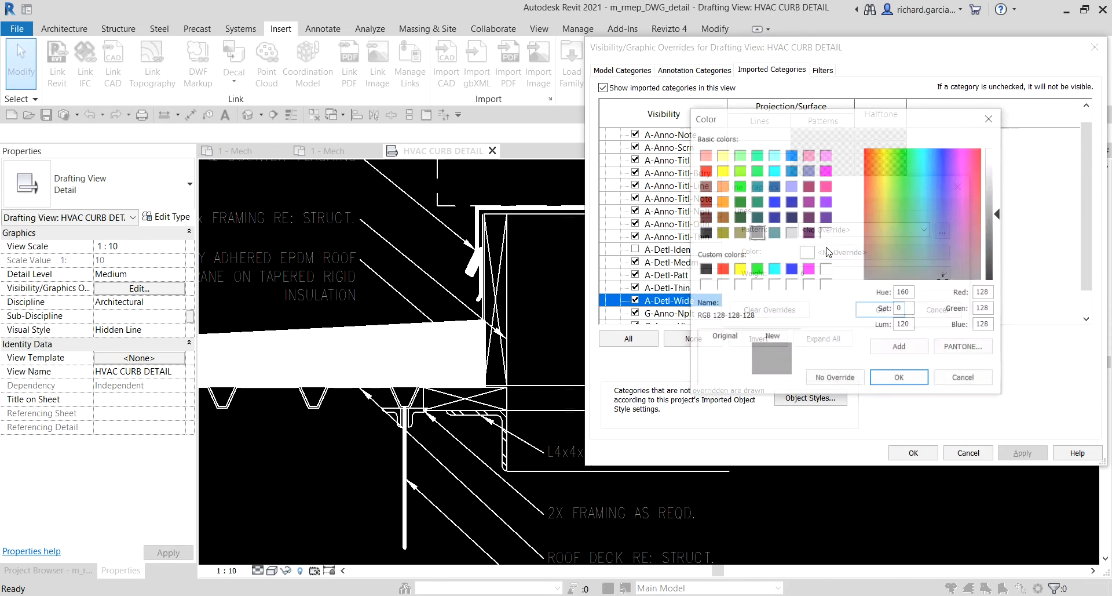
click(704, 269)
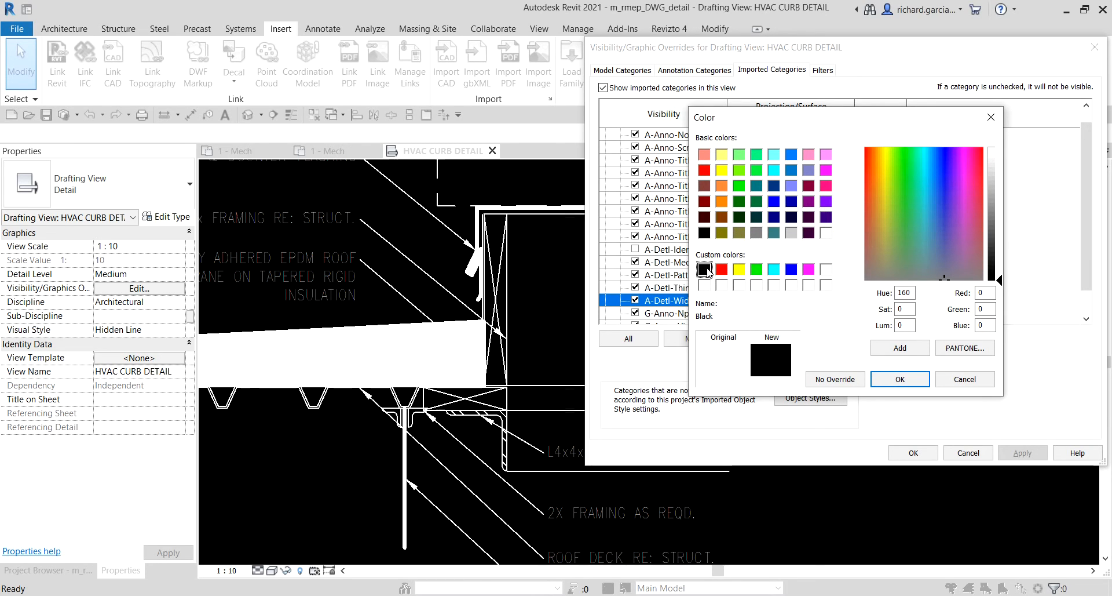
click(722, 269)
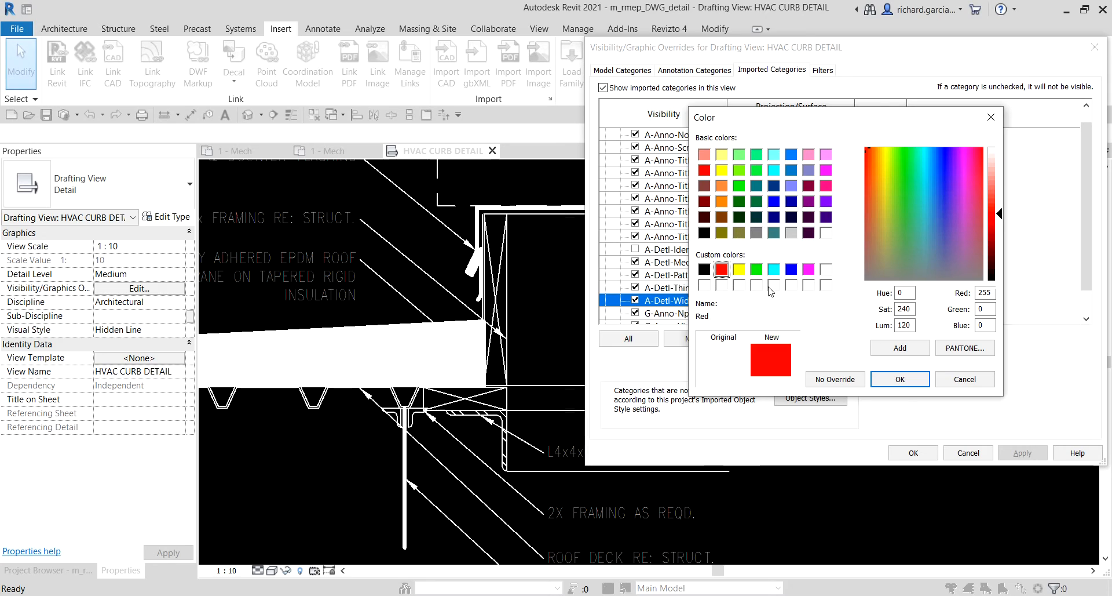
click(900, 378)
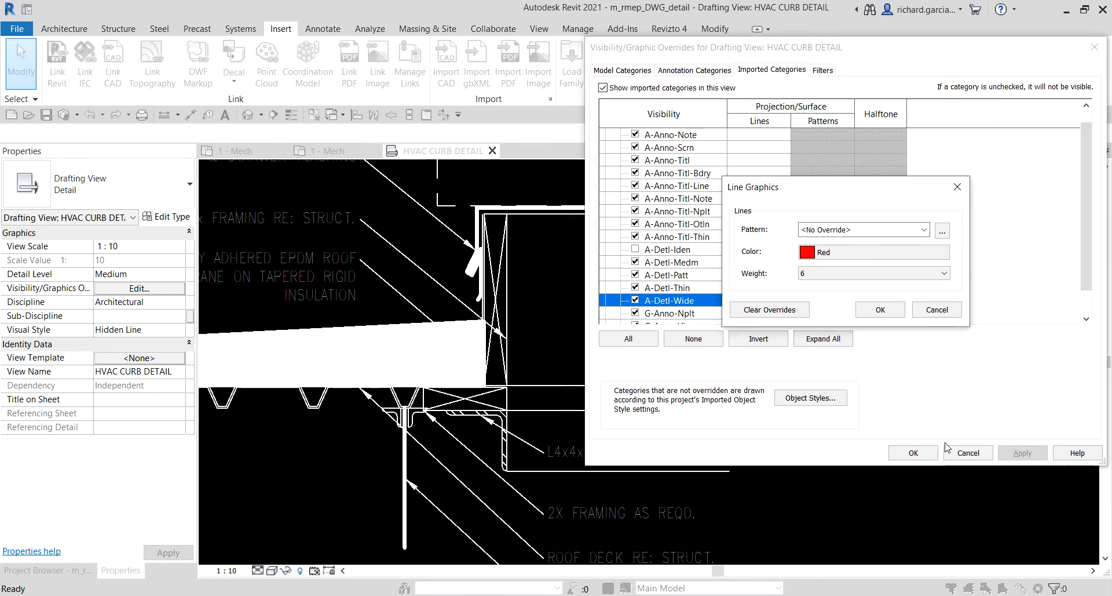
click(880, 309)
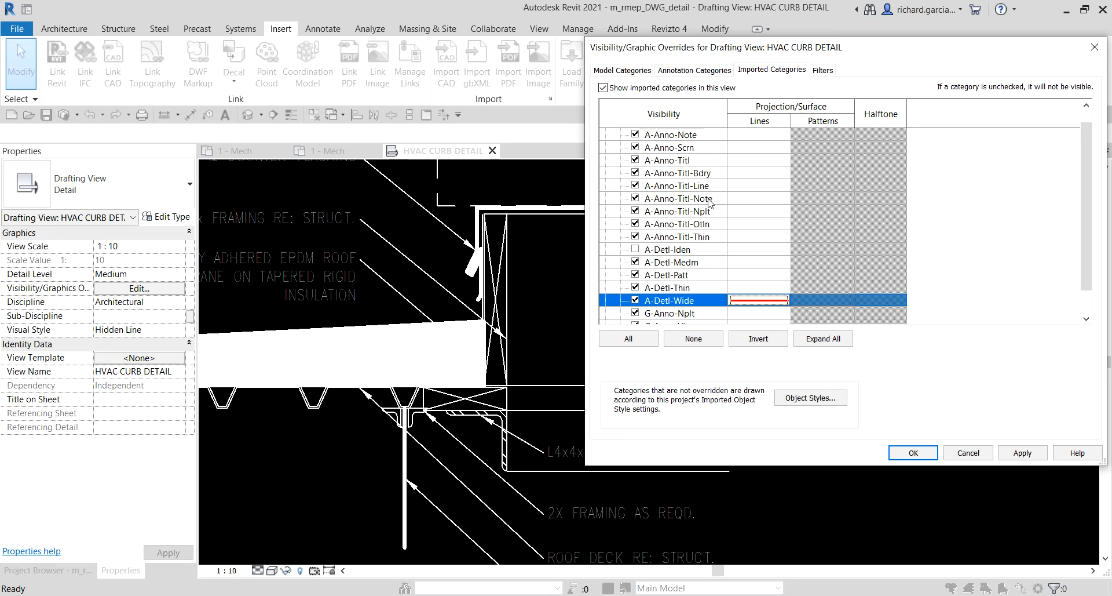
Override the A-Detl-Thin layer's projection lines to weight 2 and green, and commit the view's visibility/graphic overrides
click(683, 288)
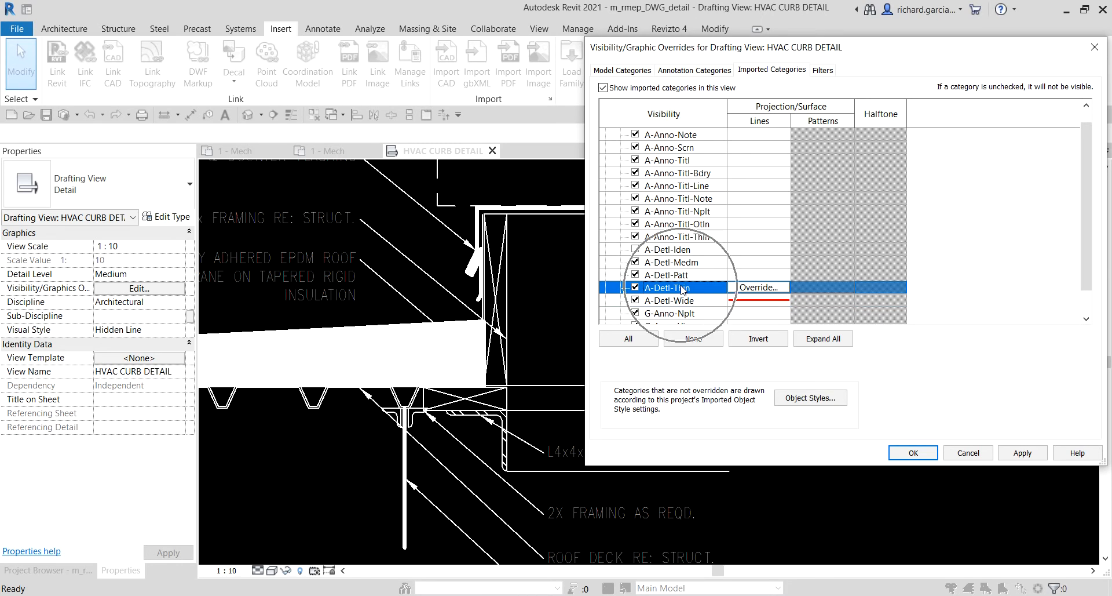
click(772, 287)
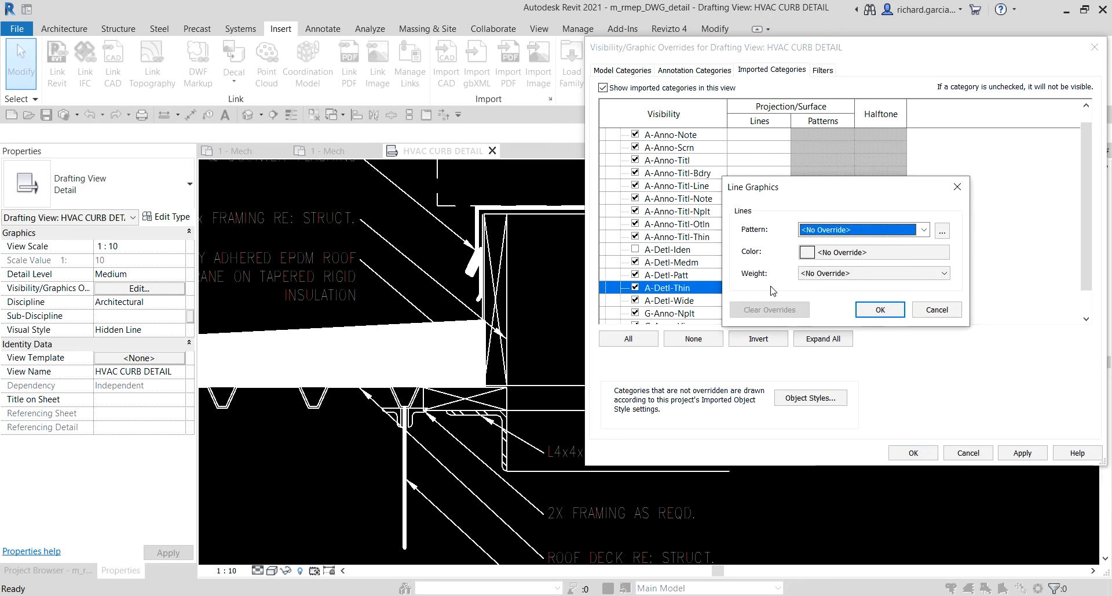
click(834, 273)
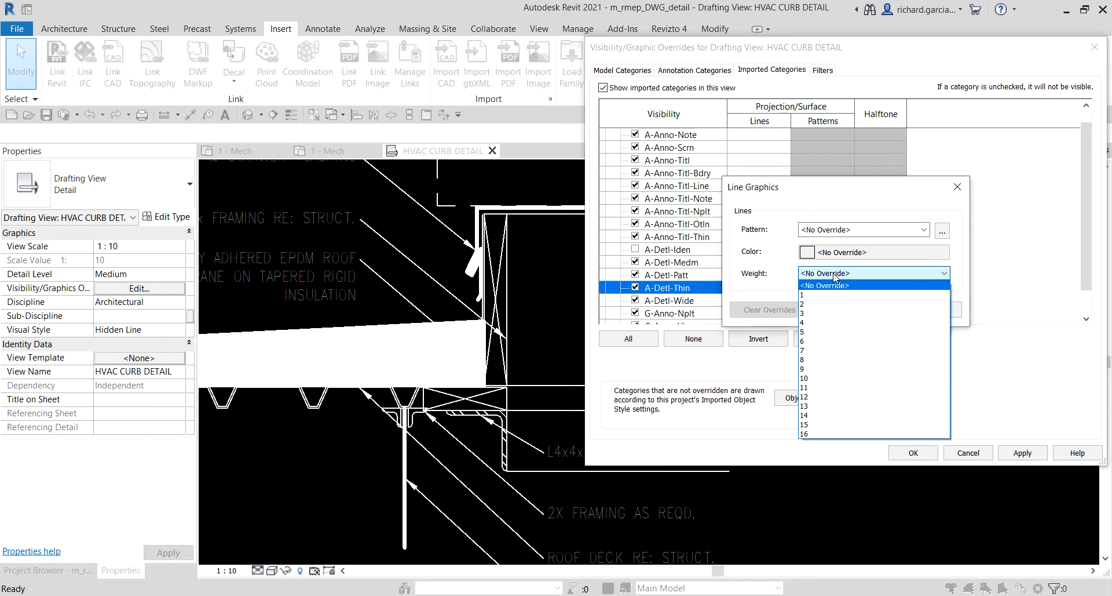
click(815, 304)
click(830, 252)
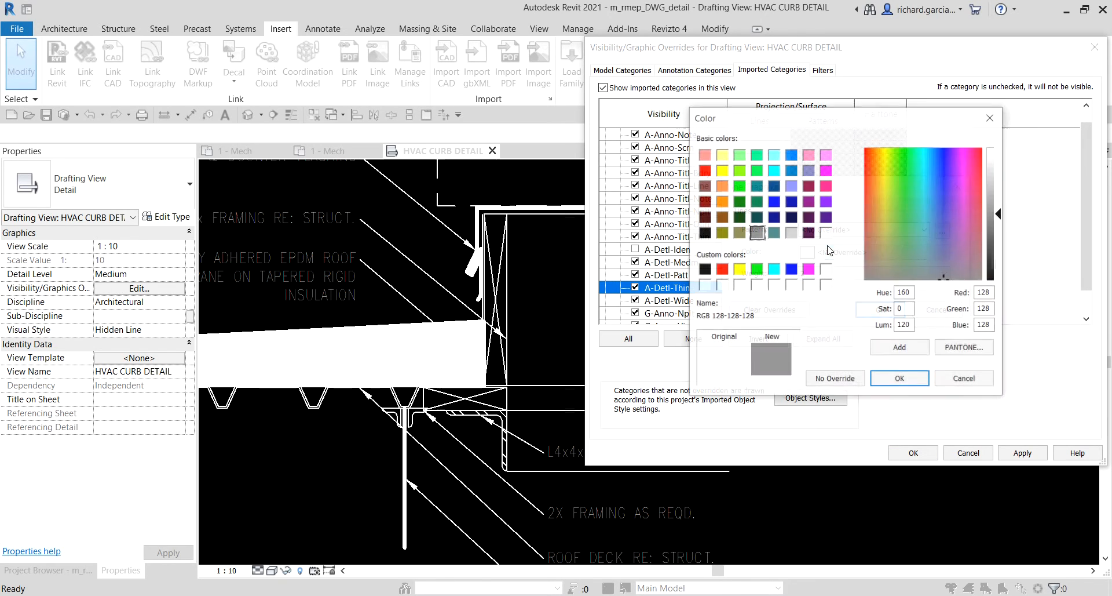
click(756, 268)
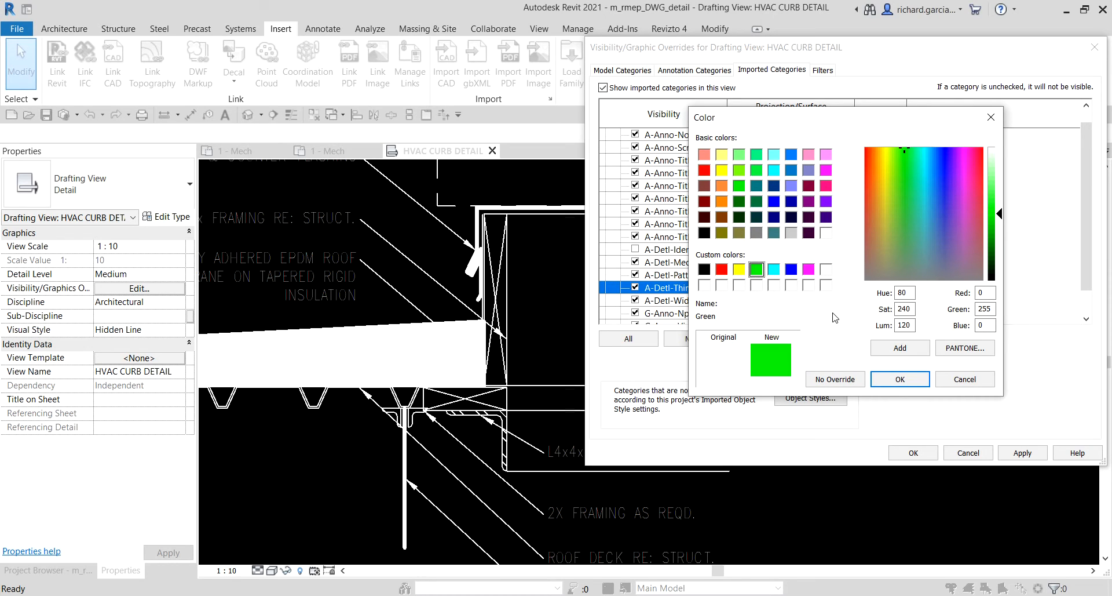
click(895, 380)
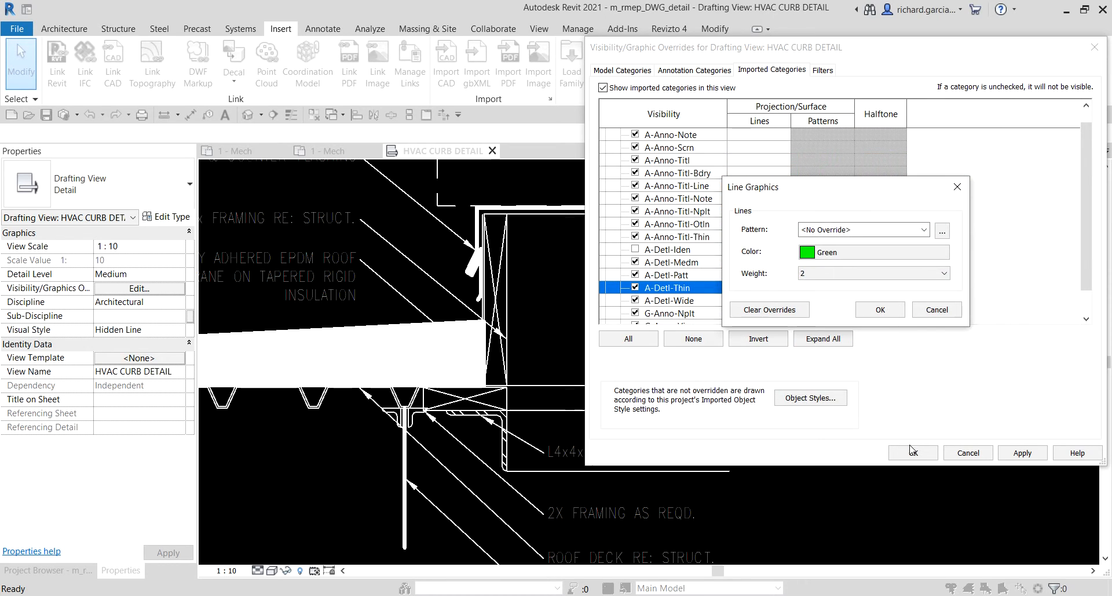
click(880, 310)
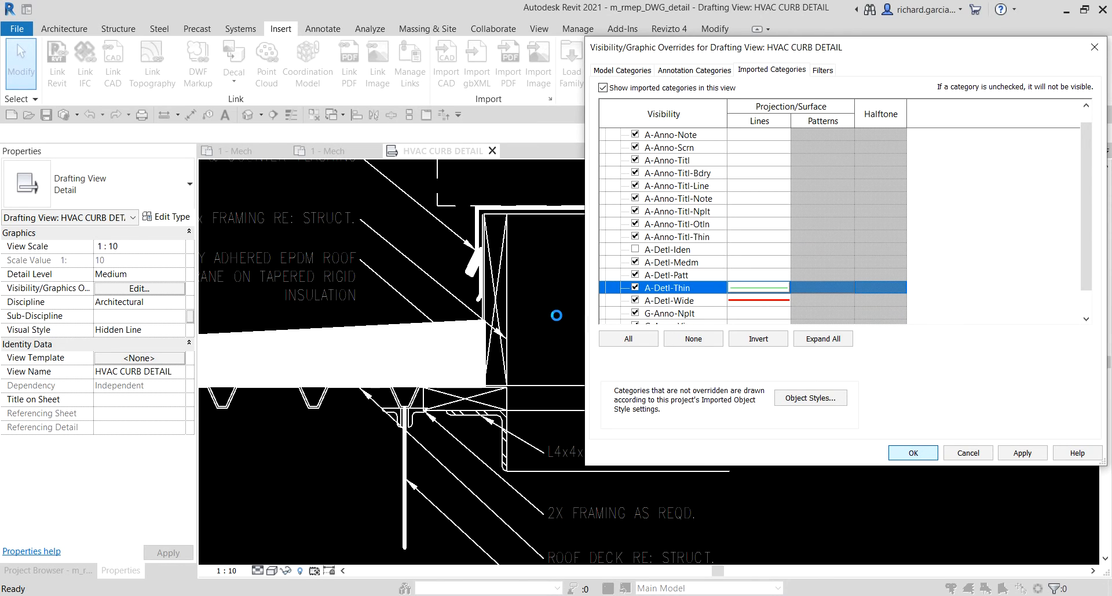
click(922, 456)
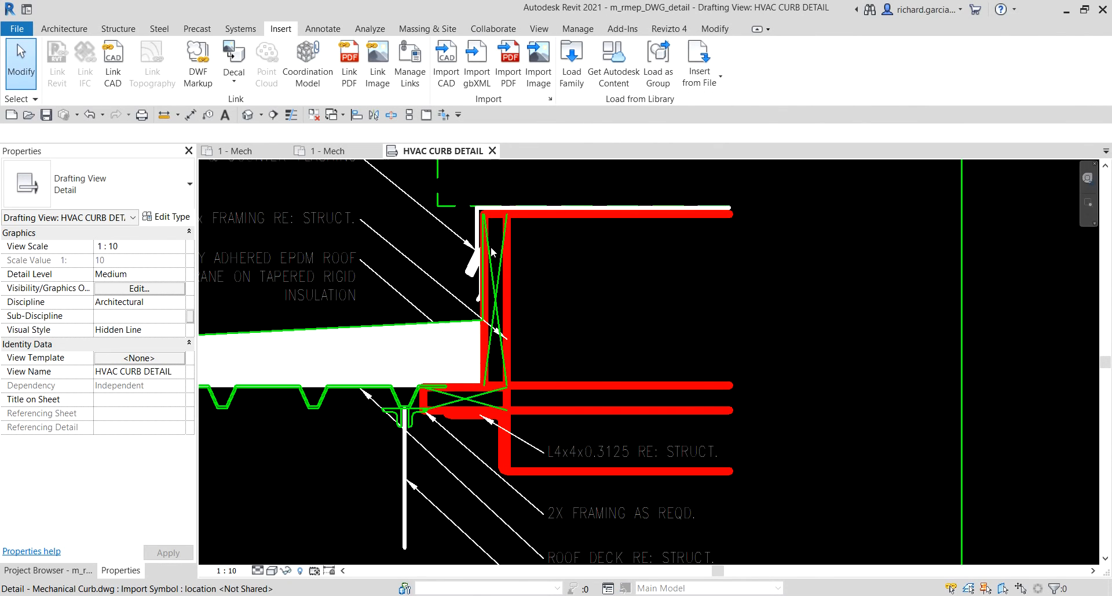
Examine the imported curb detail's overridden wide and thin lines, its annotation text and the extent of the import symbol
scroll(491, 245, down, 2)
middle_drag(564, 284, 649, 328)
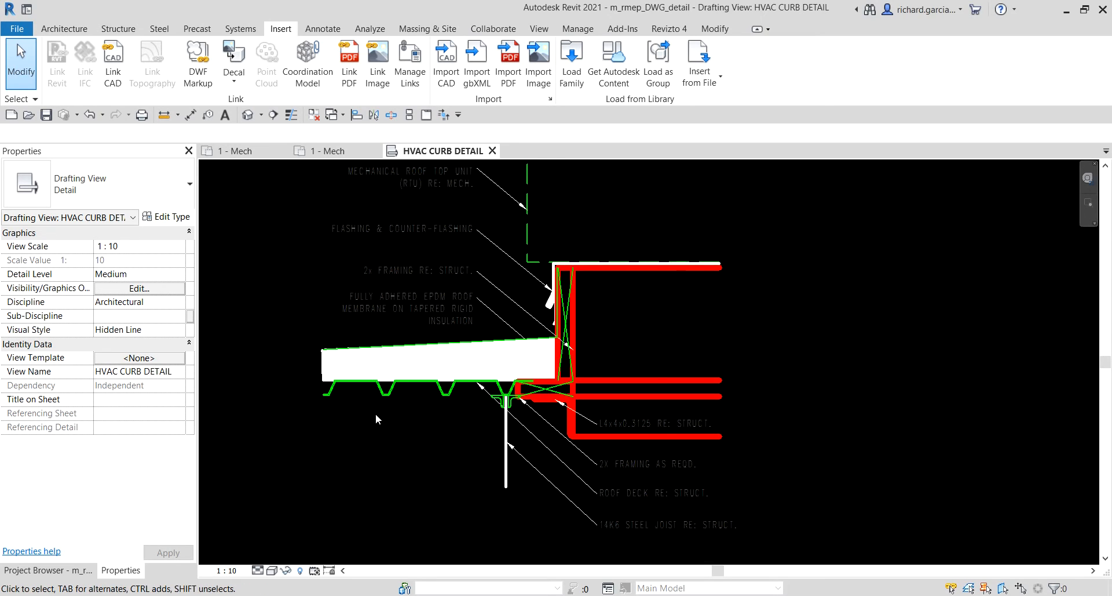
scroll(376, 412, up, 2)
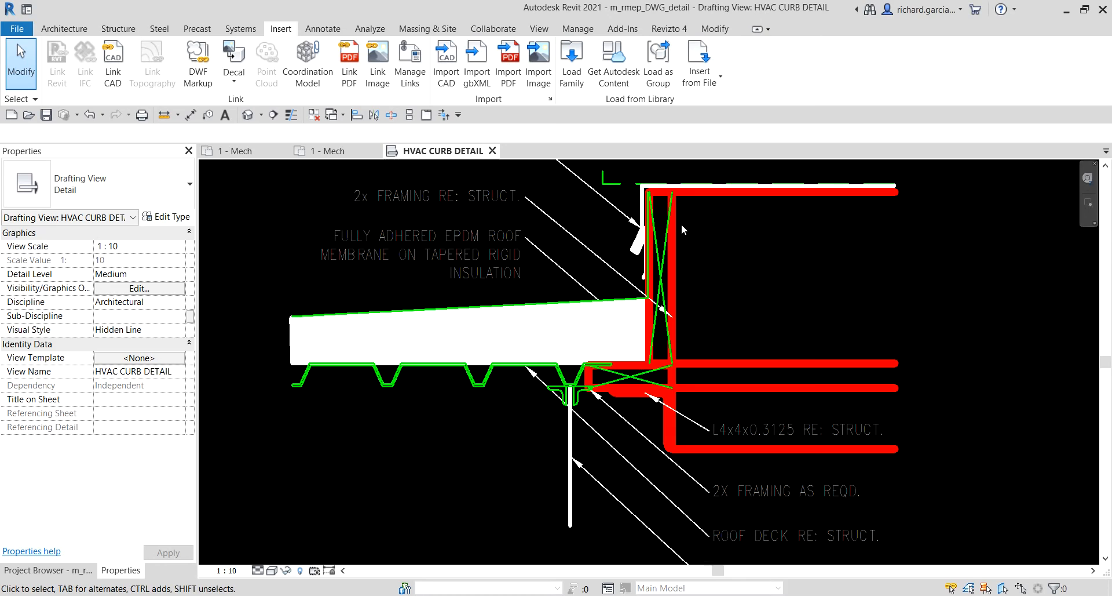
scroll(606, 219, down, 4)
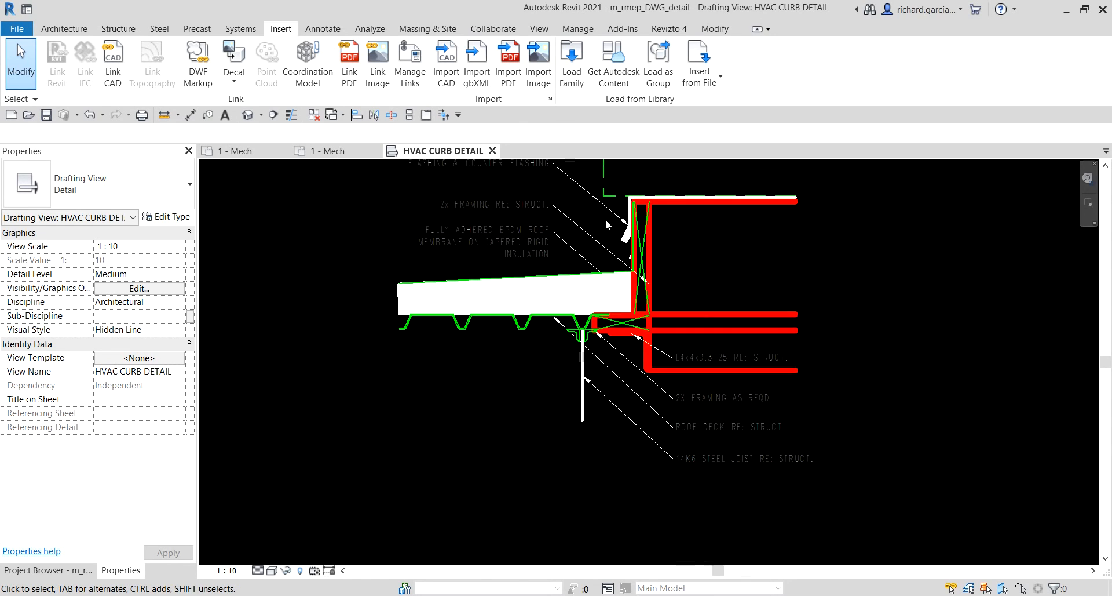
scroll(632, 301, down, 3)
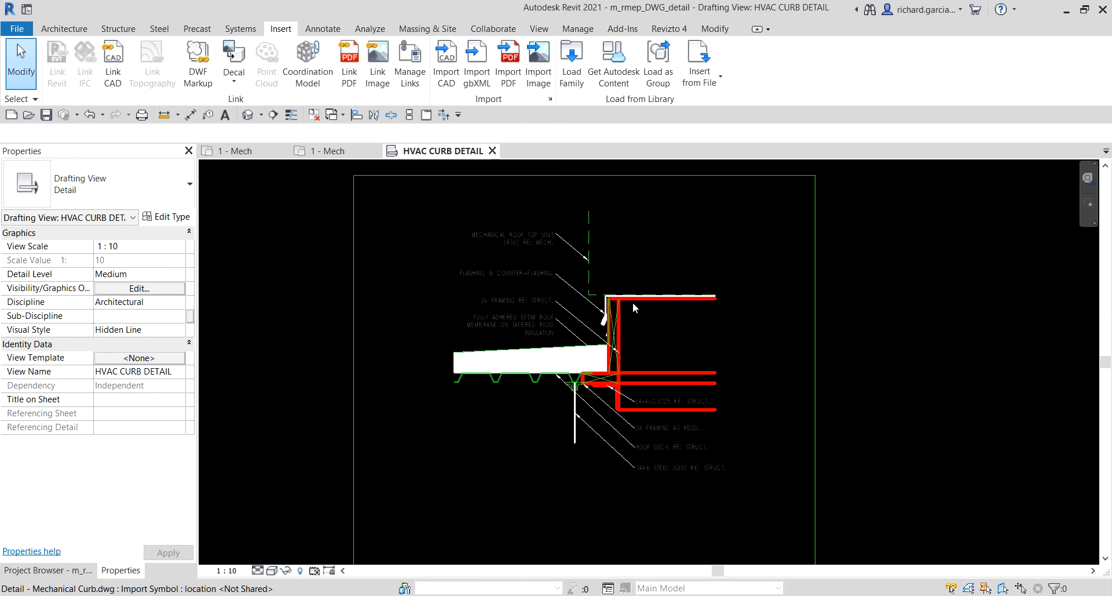
scroll(562, 234, up, 2)
click(561, 261)
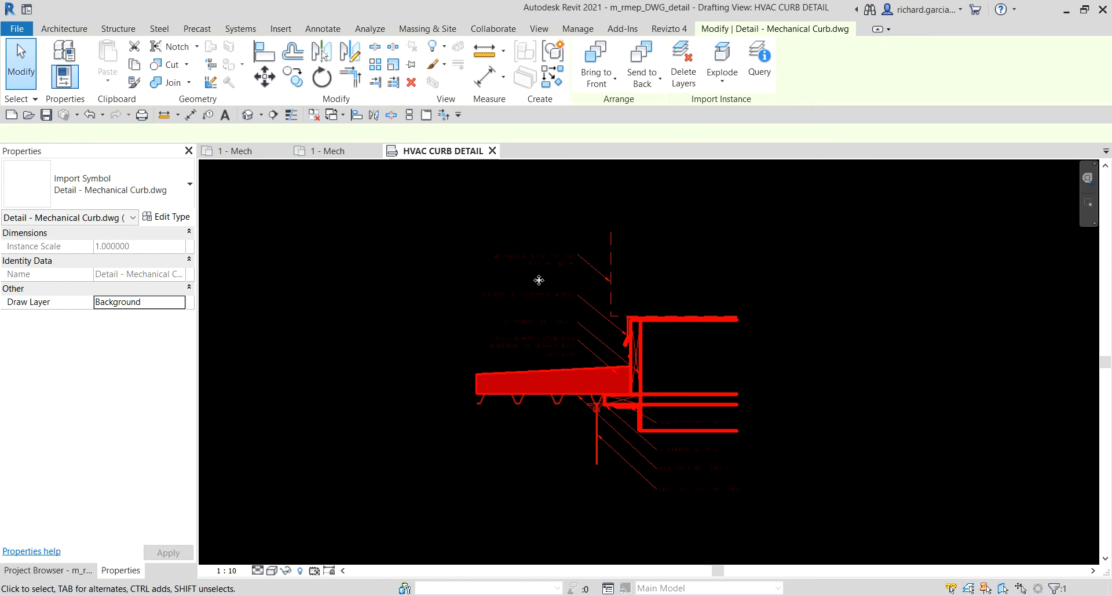
scroll(521, 269, up, 3)
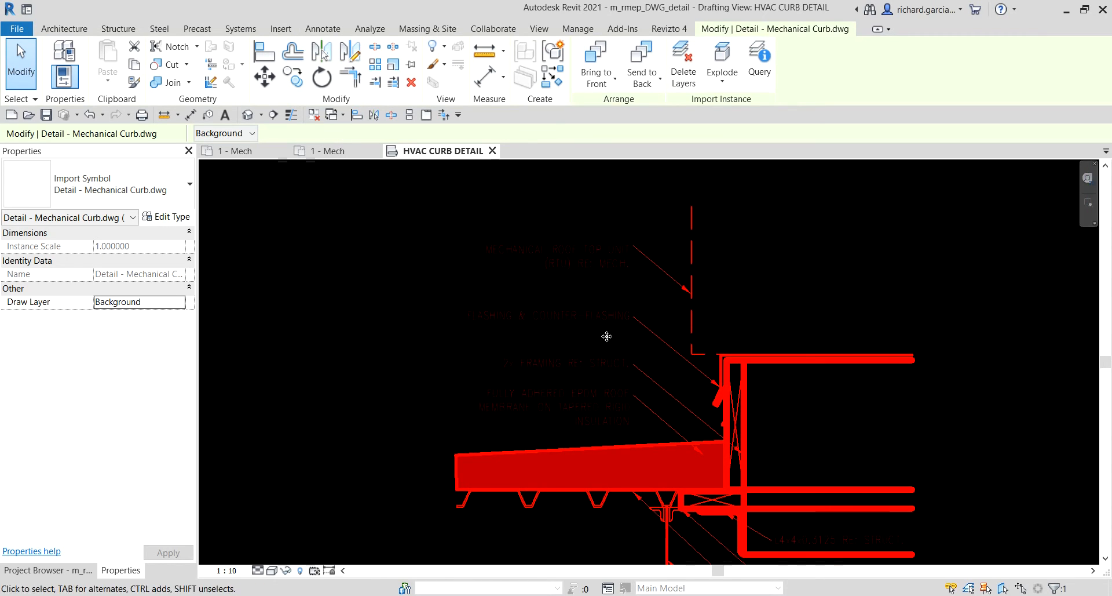
scroll(545, 371, down, 2)
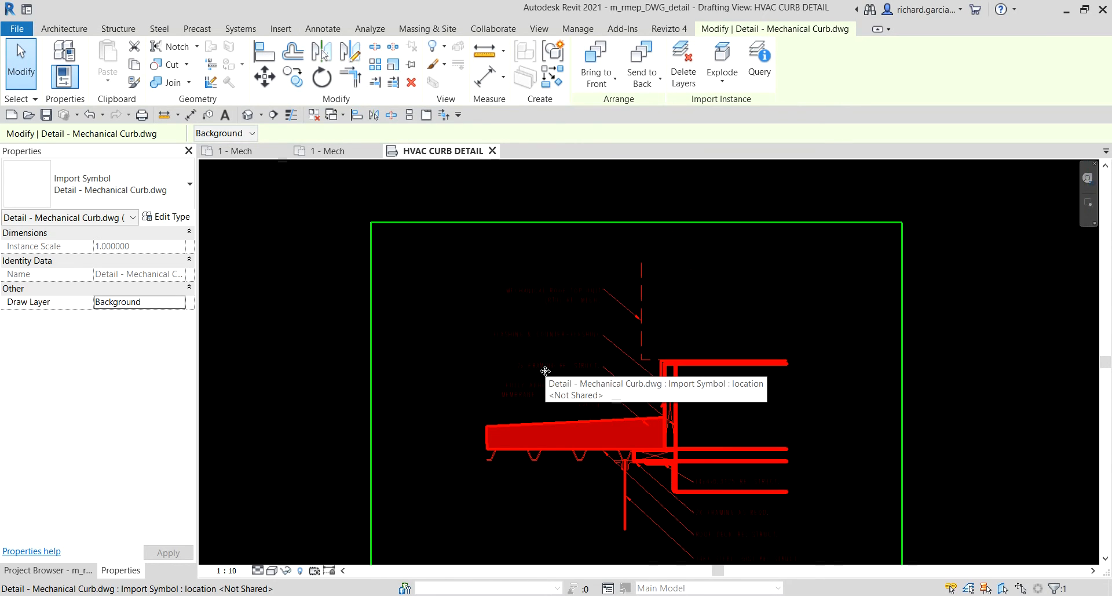
scroll(524, 367, up, 3)
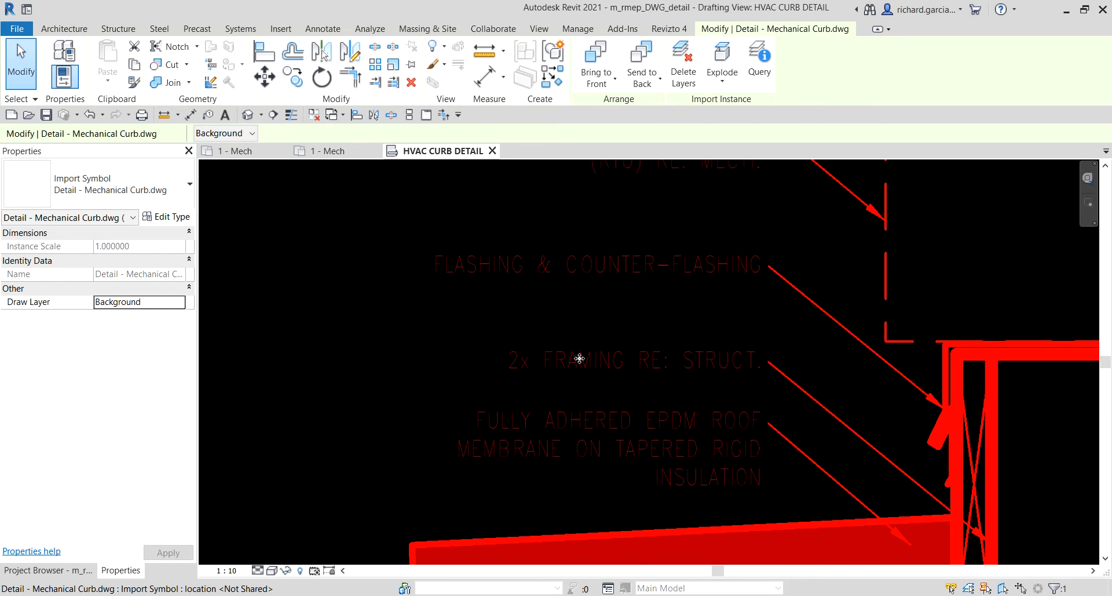
scroll(568, 356, down, 1)
scroll(568, 357, down, 2)
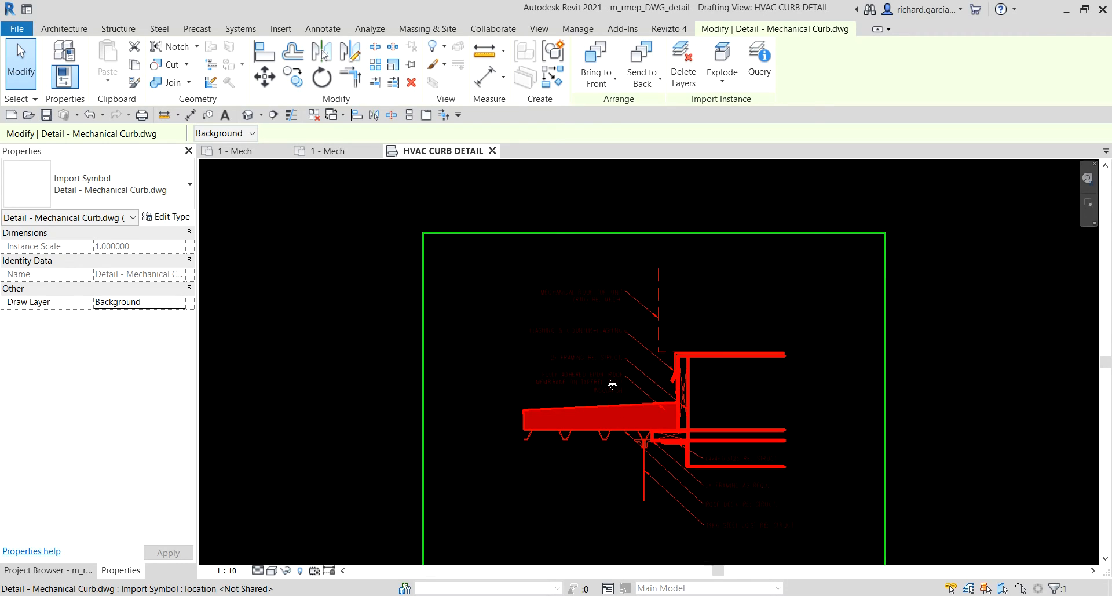
key(Escape)
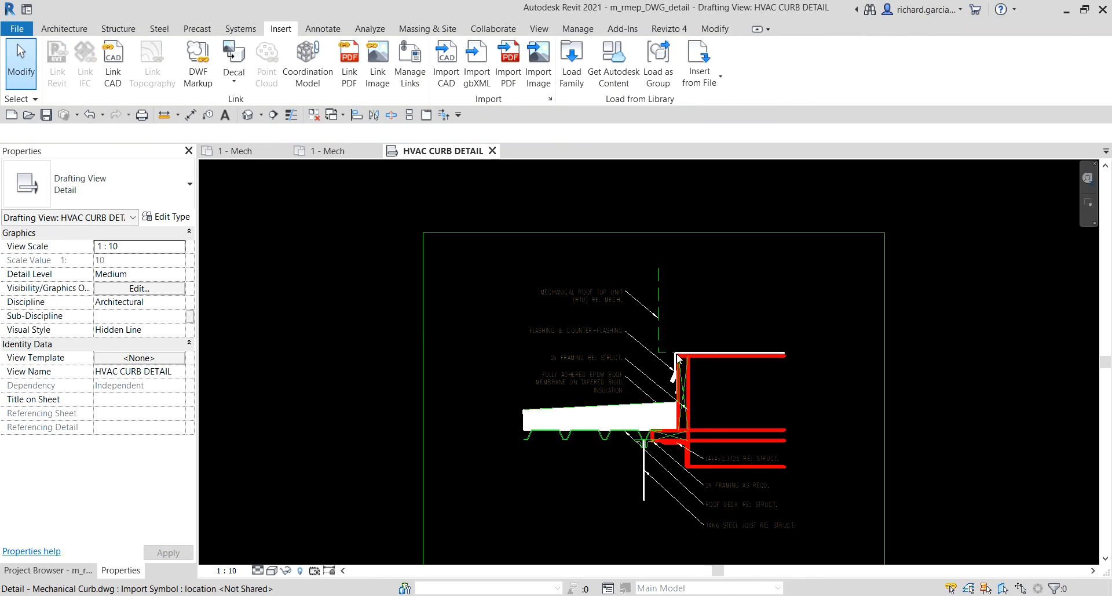
Partially explode the Detail - Mechanical Curb.dwg import symbol in the drafting view
click(679, 358)
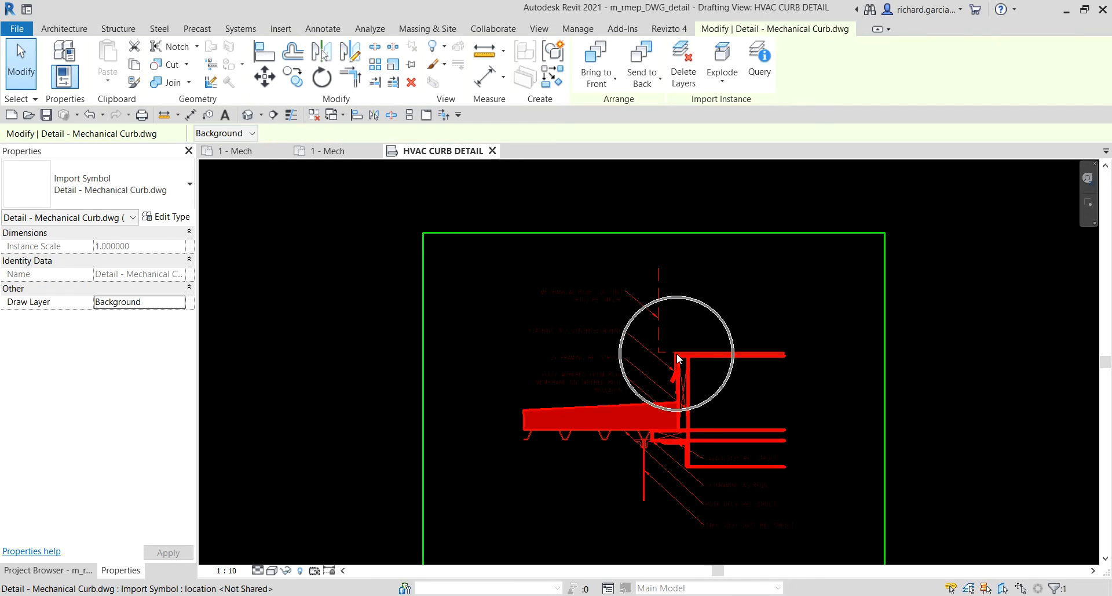
click(732, 103)
key(ctrl)
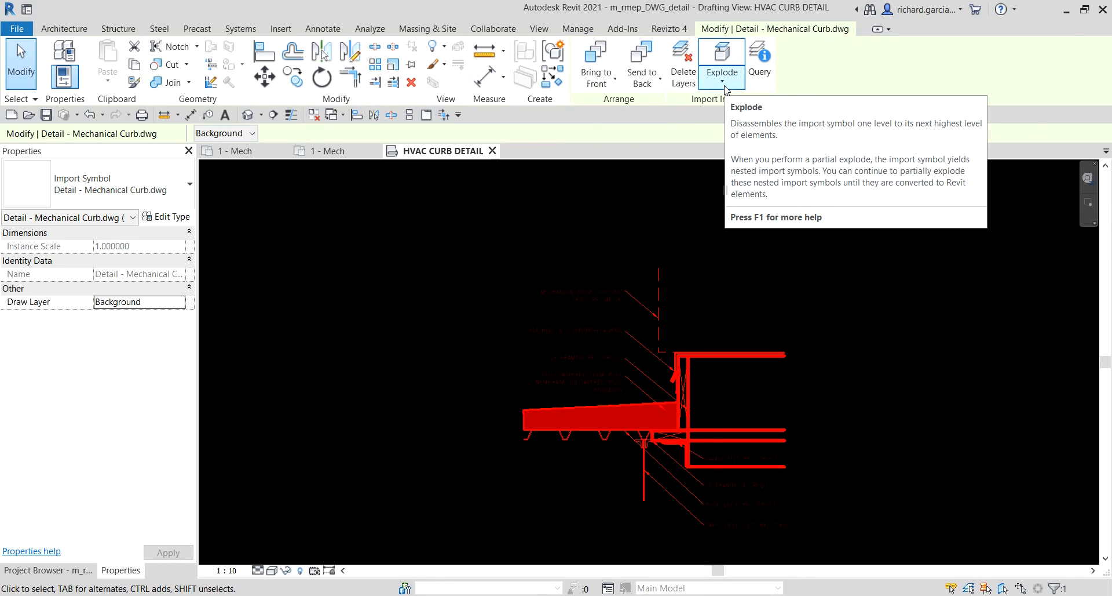
key(ctrl)
key(ctrl)
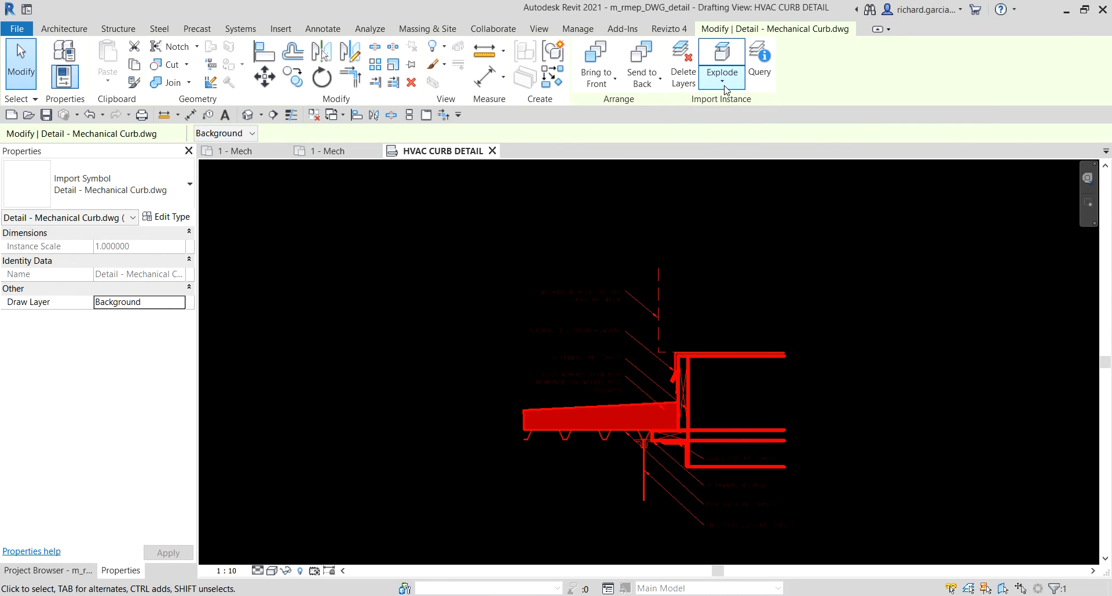
click(723, 81)
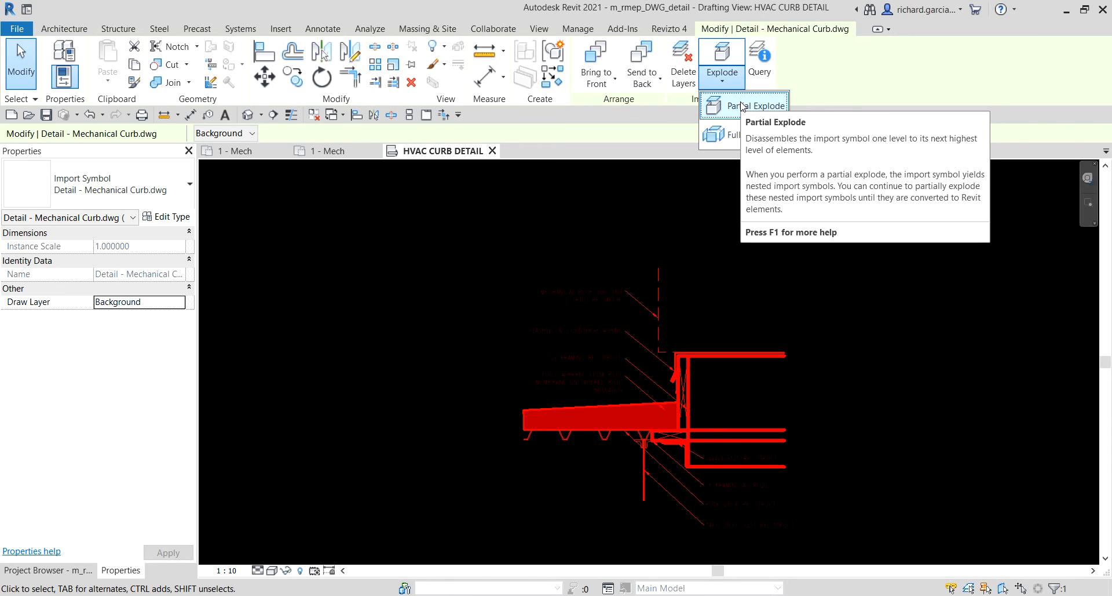
click(743, 106)
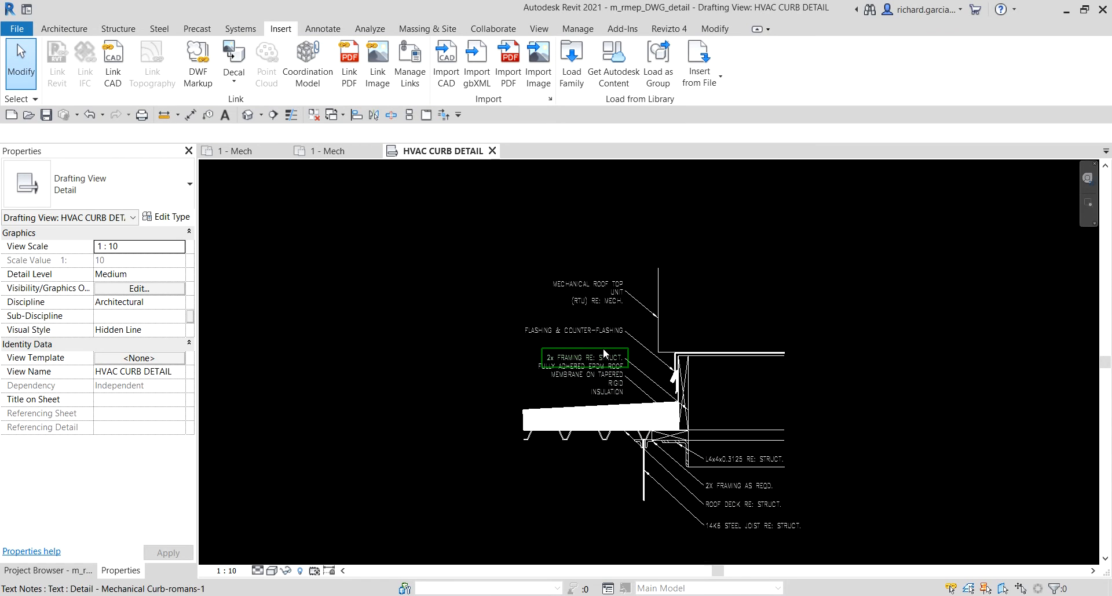
Examine the exploded curb detail's lines and text notes, checking that the "2X FRAMING AS REQD." note can be edited as text
scroll(603, 348, down, 2)
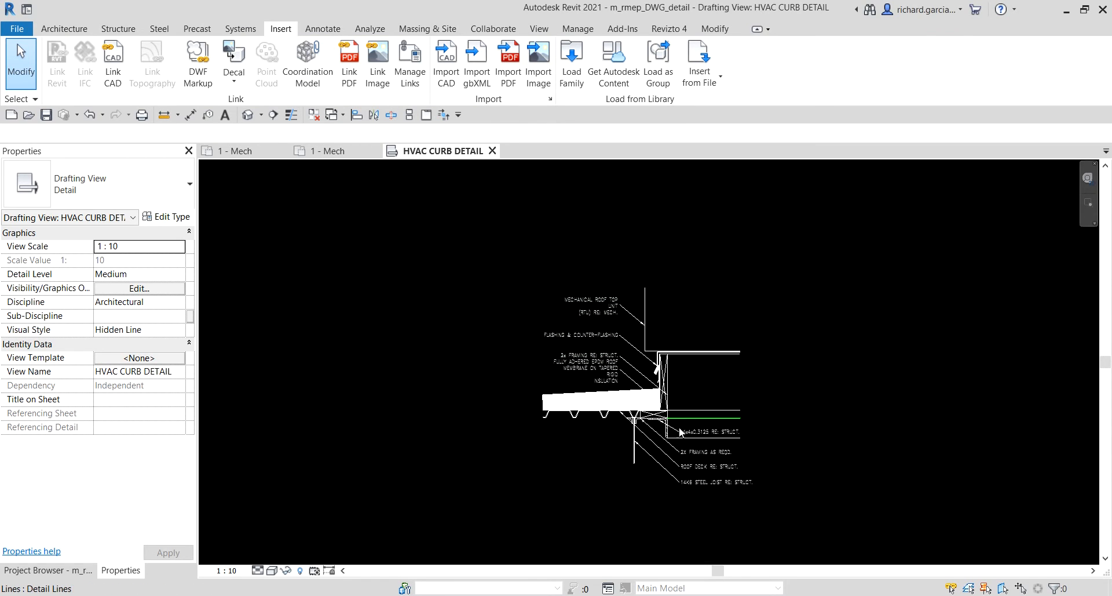
scroll(634, 430, up, 1)
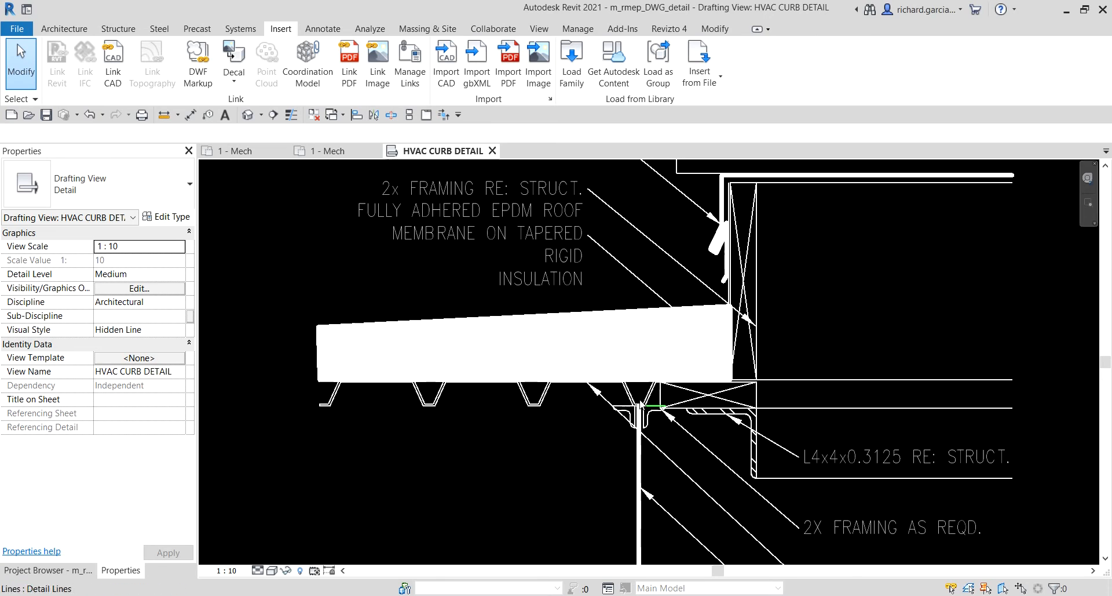
scroll(638, 412, down, 2)
middle_drag(761, 450, 675, 322)
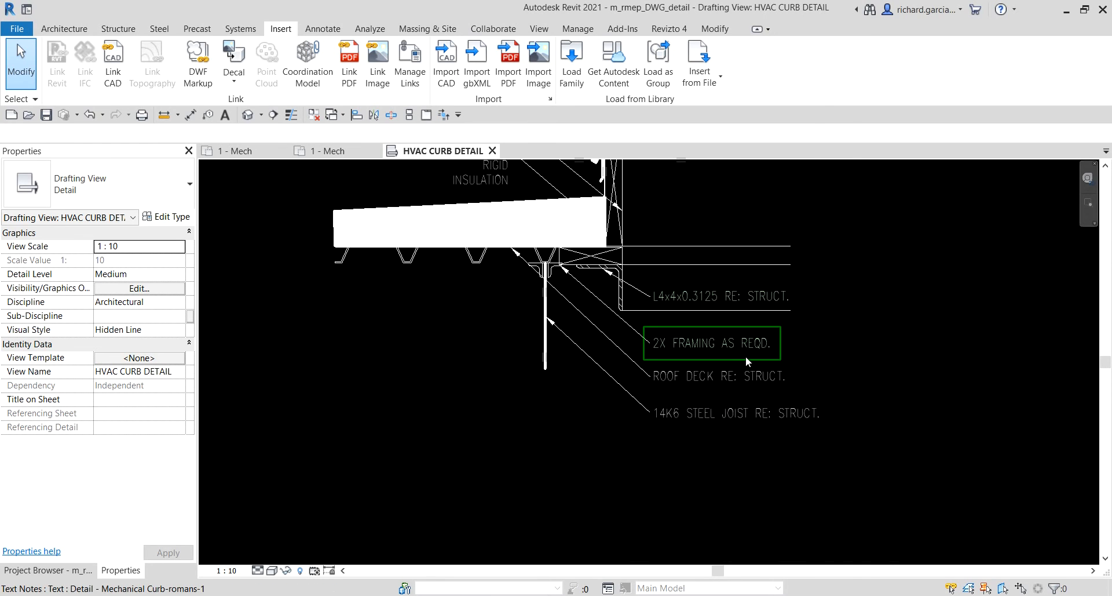
scroll(696, 355, up, 4)
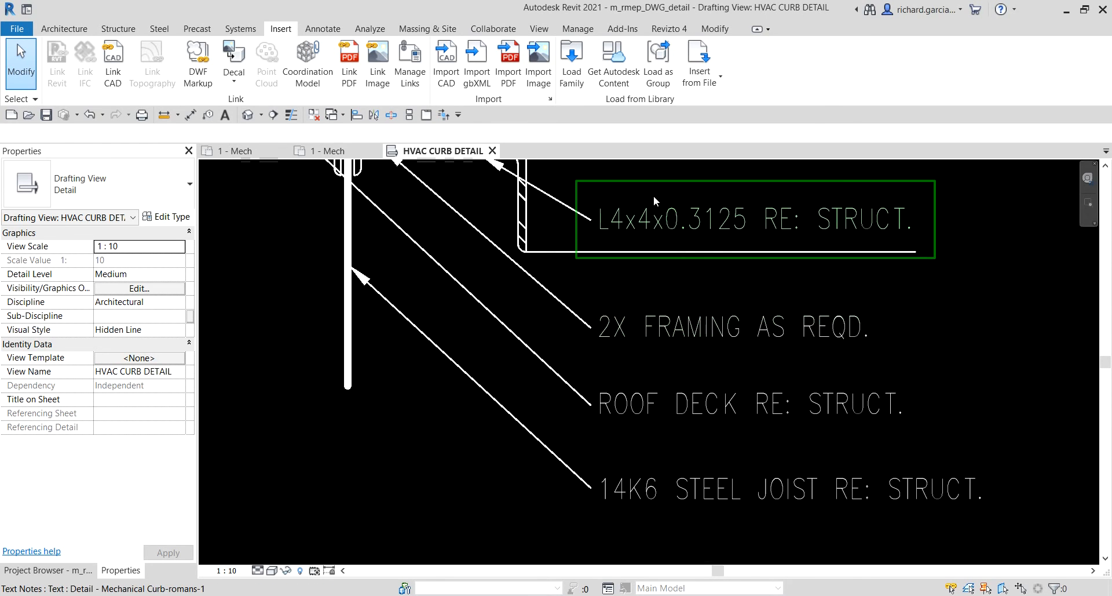
double_click(703, 325)
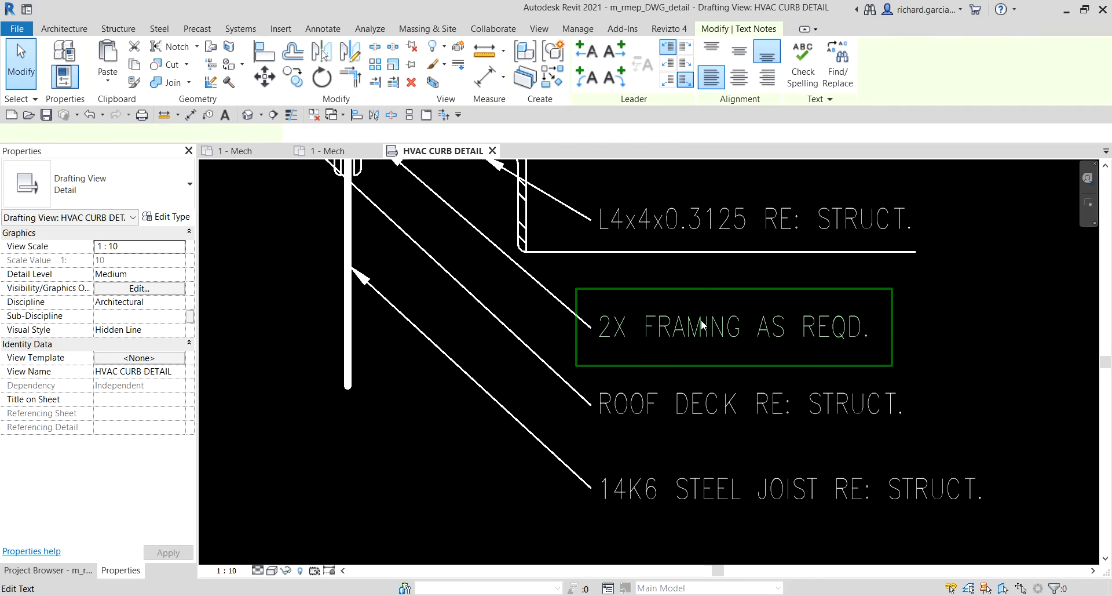
click(1003, 301)
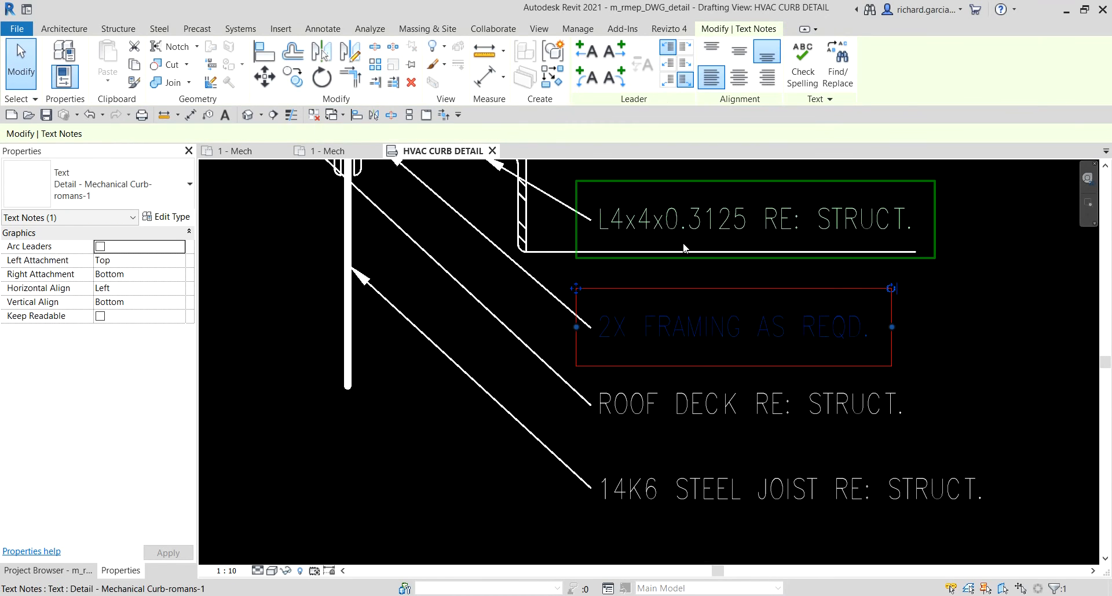
scroll(684, 229, down, 4)
click(993, 293)
middle_drag(893, 289, 962, 456)
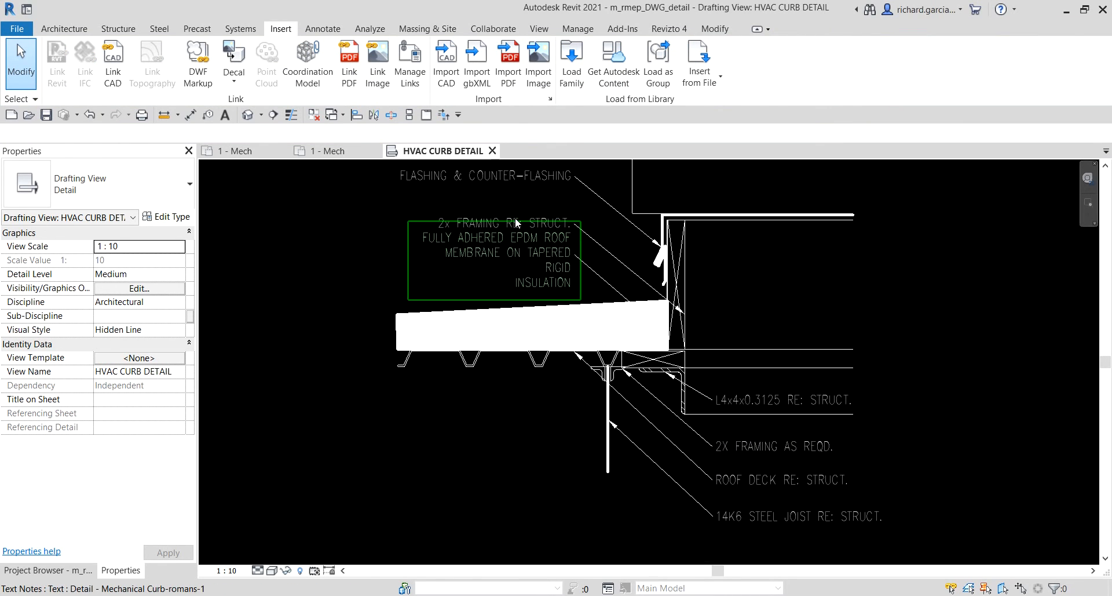
middle_drag(712, 246, 714, 385)
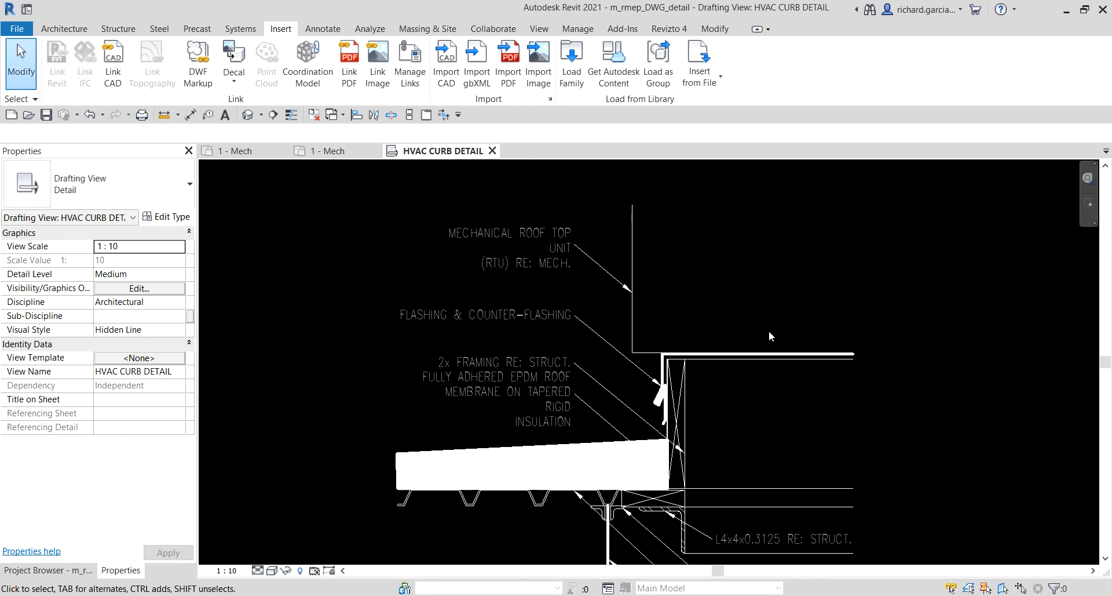
scroll(740, 312, down, 2)
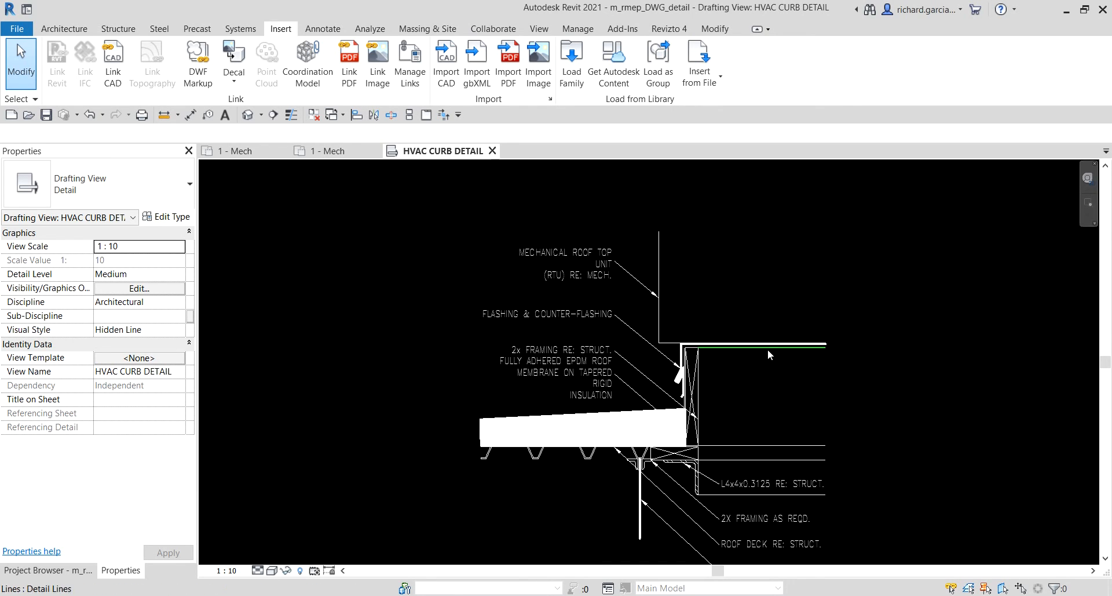
middle_drag(767, 349, 731, 273)
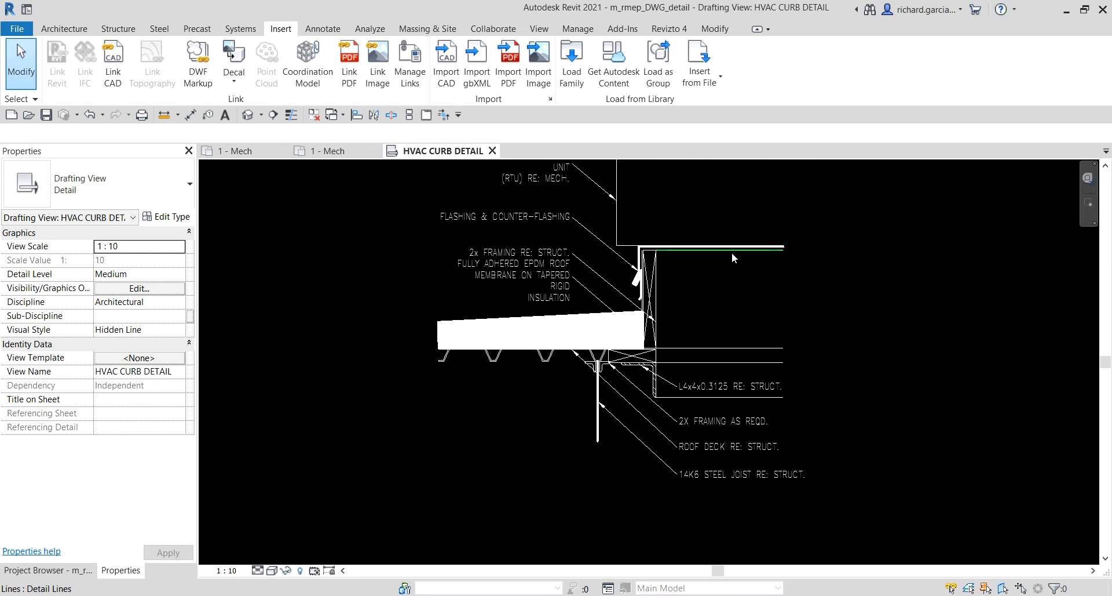
scroll(733, 253, up, 1)
middle_drag(746, 226, 745, 272)
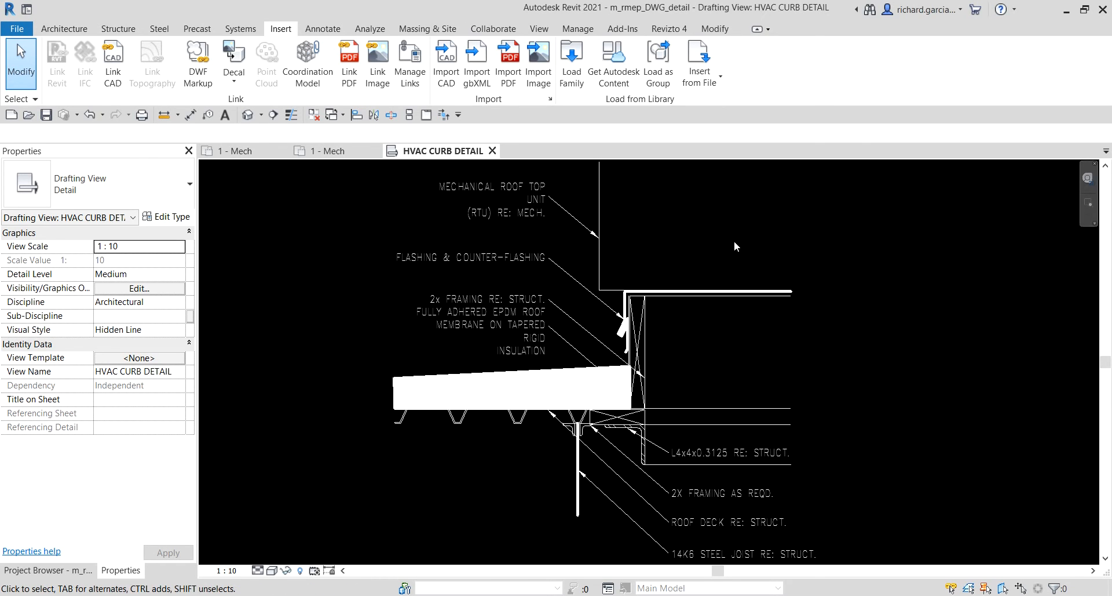
scroll(733, 237, down, 1)
middle_drag(738, 239, 712, 274)
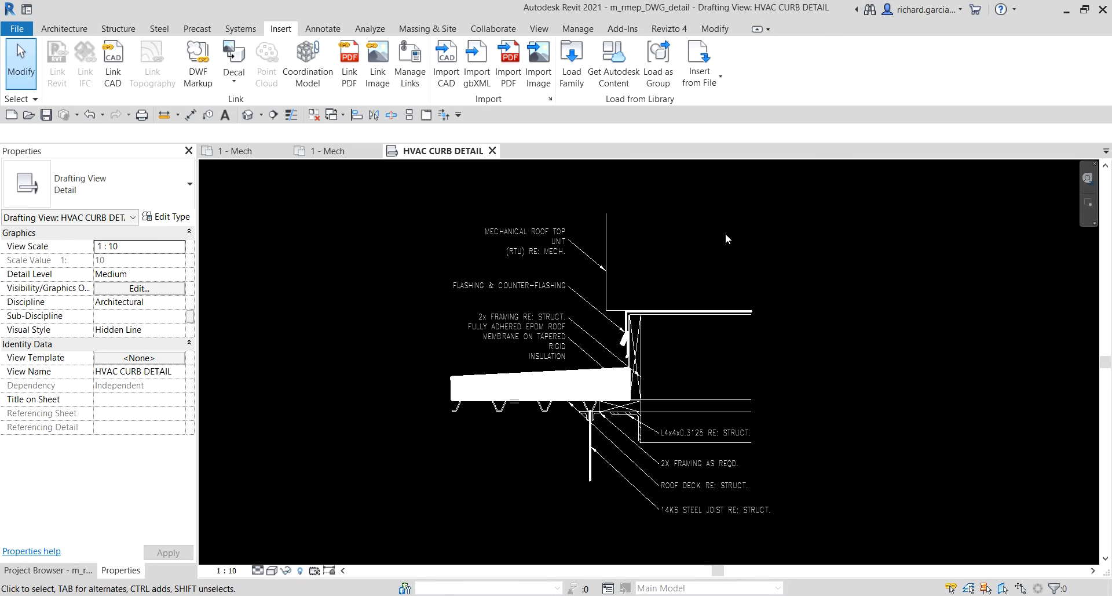
Turn the imported A-Detl-Iden layer's visibility back on in the view's visibility/graphic overrides
key(v)
key(v)
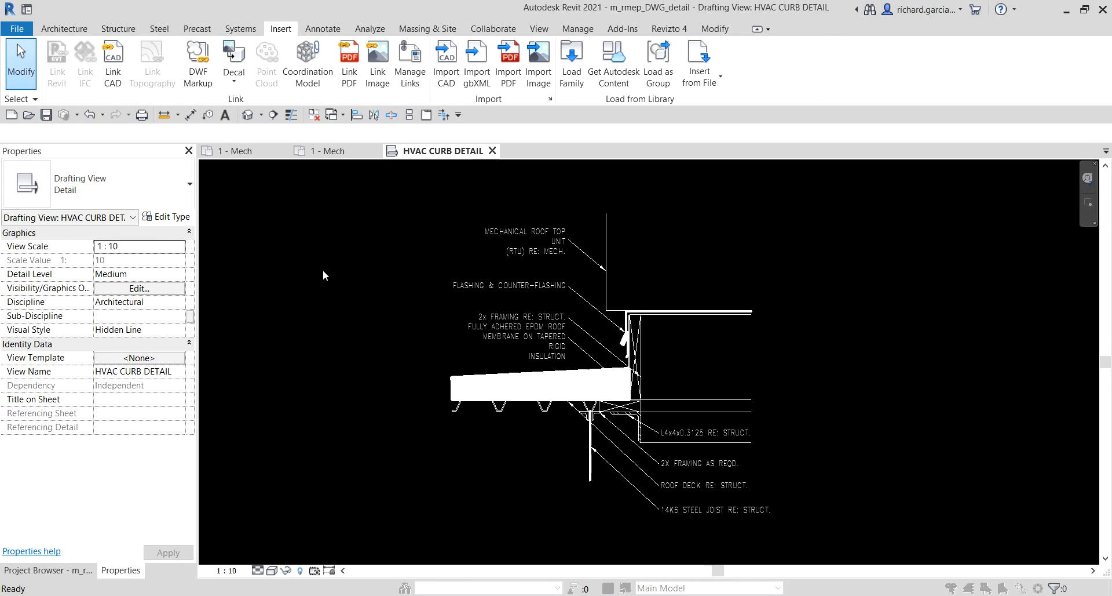
click(784, 70)
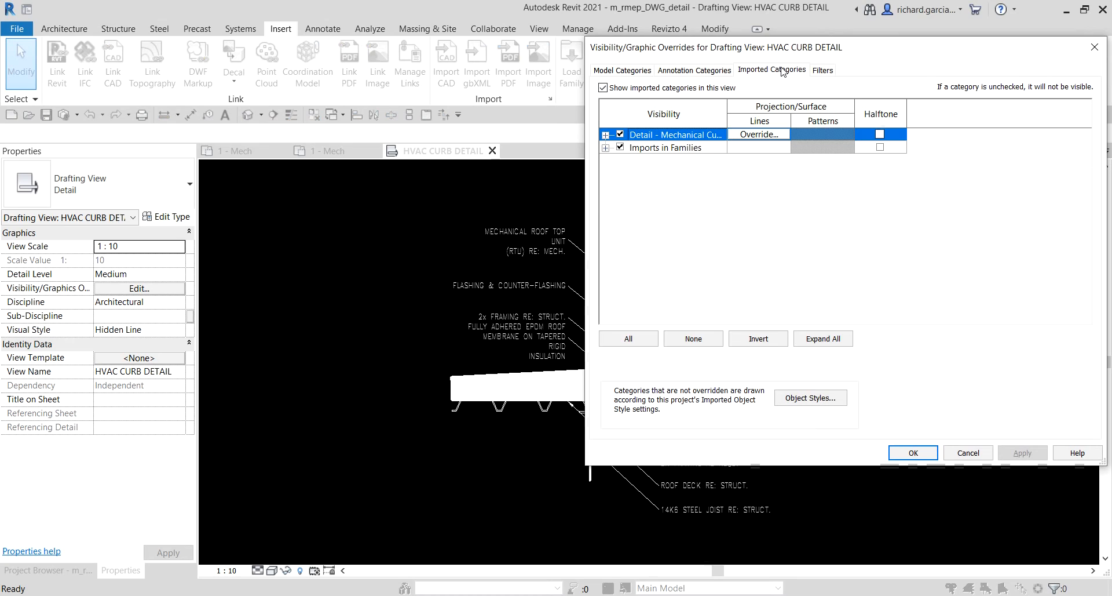
click(605, 135)
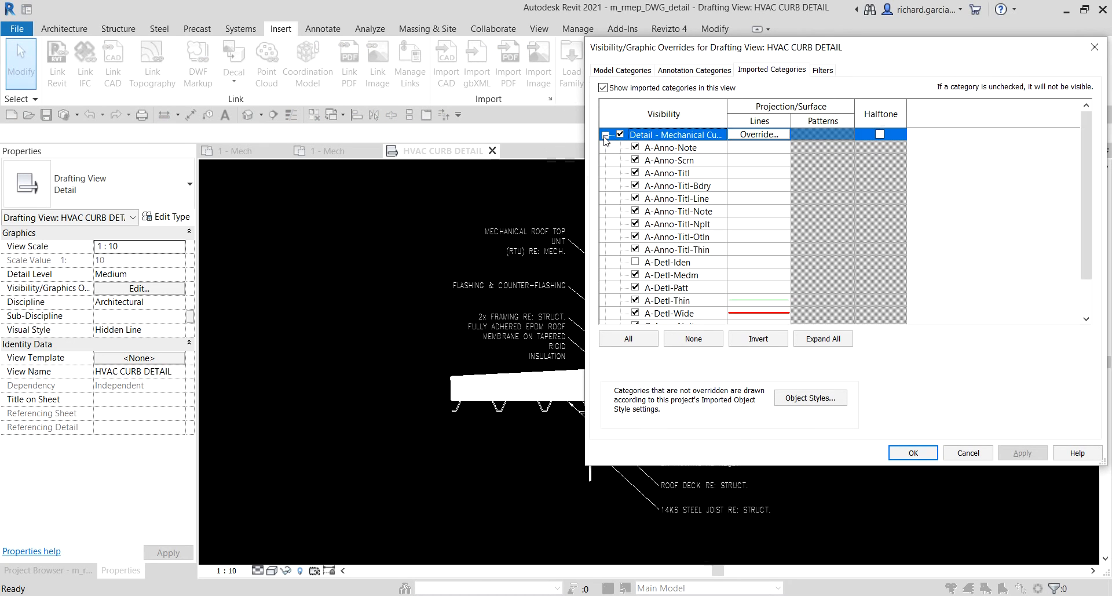
click(636, 262)
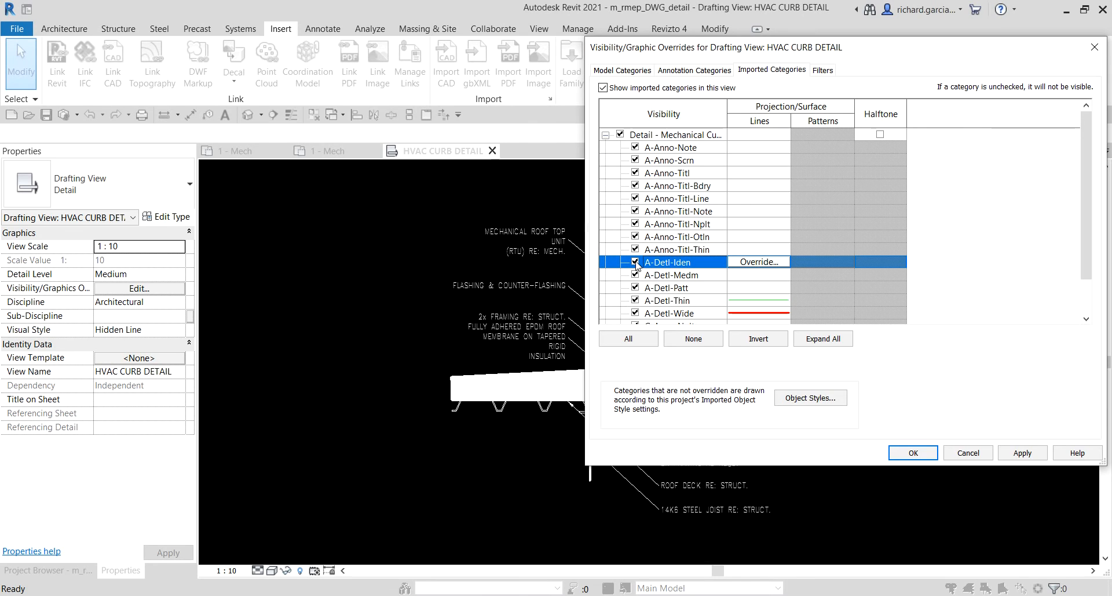
click(919, 454)
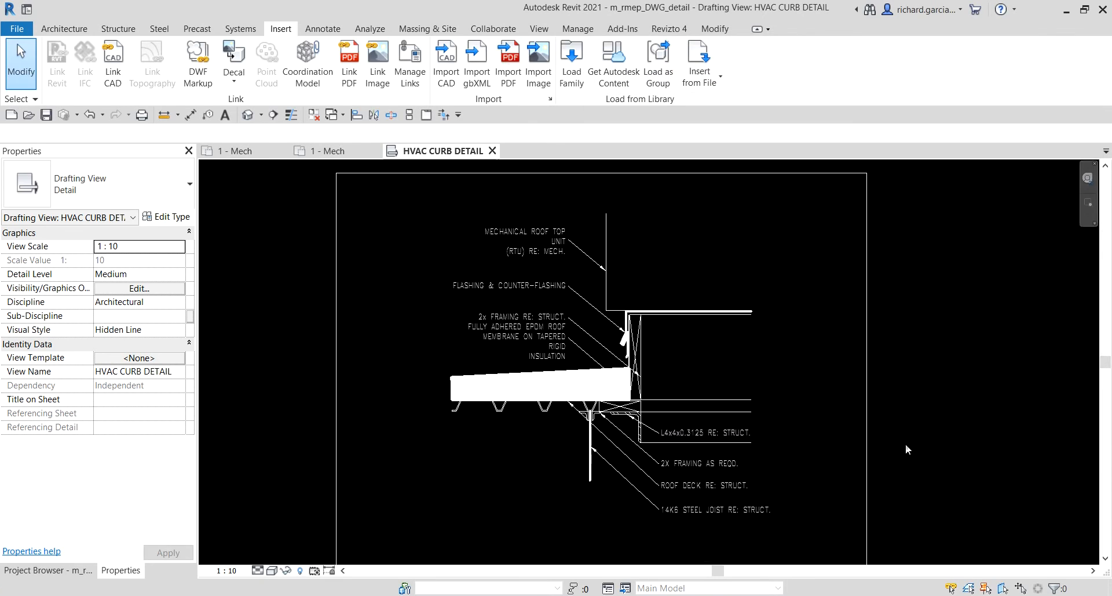
Inspect the nested import symbol that holds the detail's border and title
scroll(682, 187, down, 4)
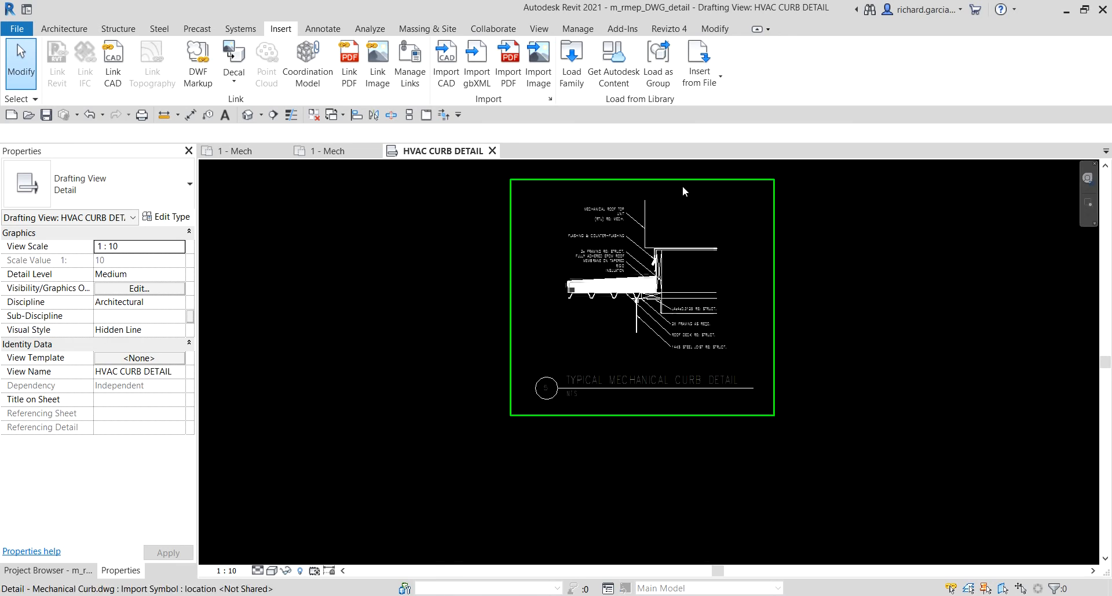
click(593, 390)
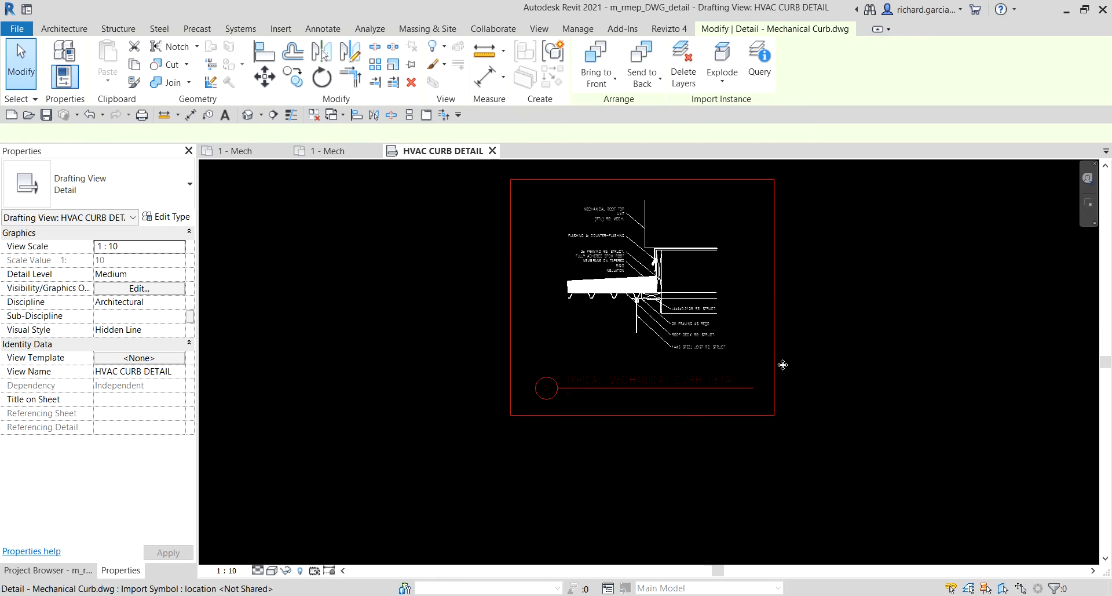
click(882, 253)
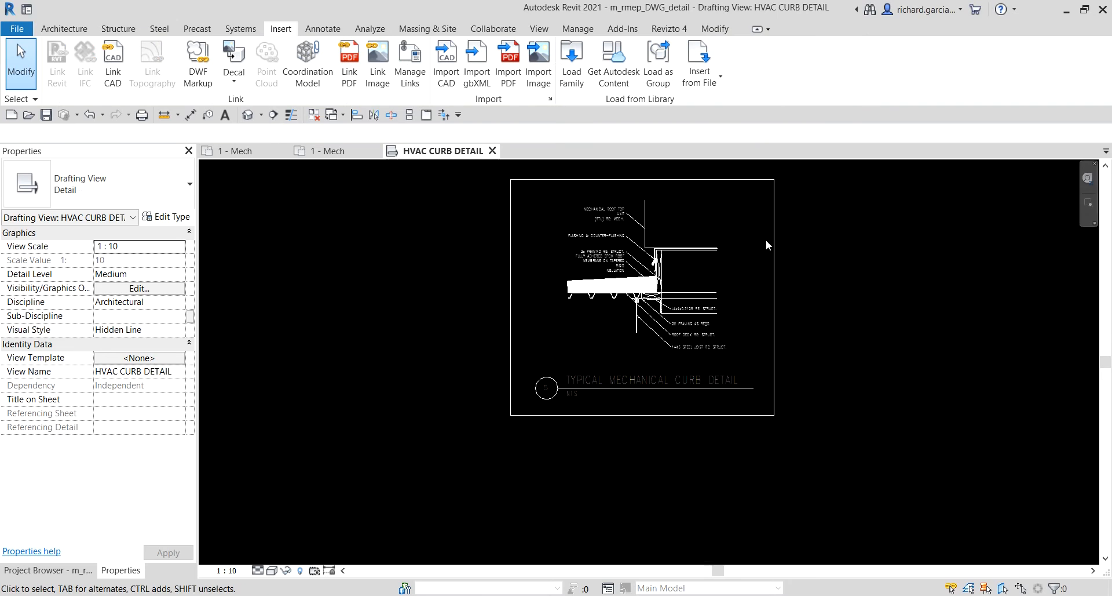
click(724, 374)
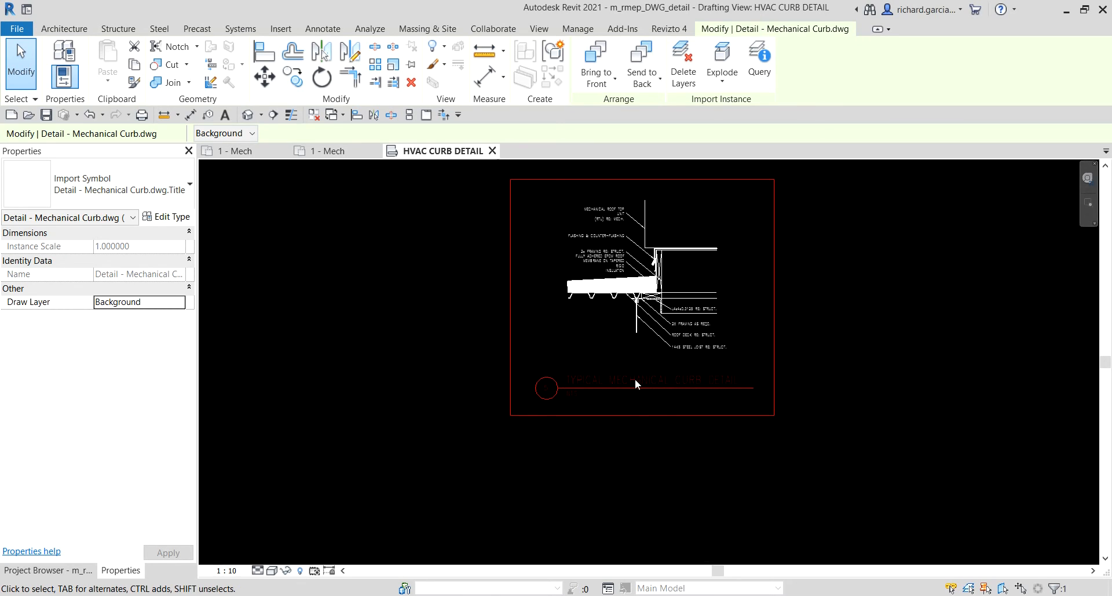
click(800, 266)
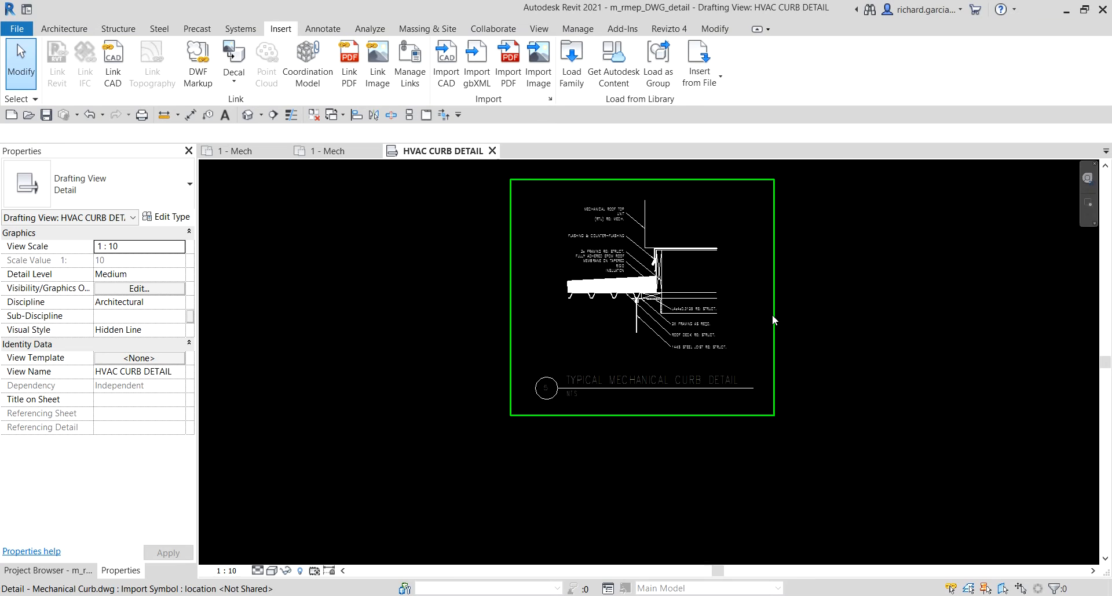
click(773, 314)
click(641, 386)
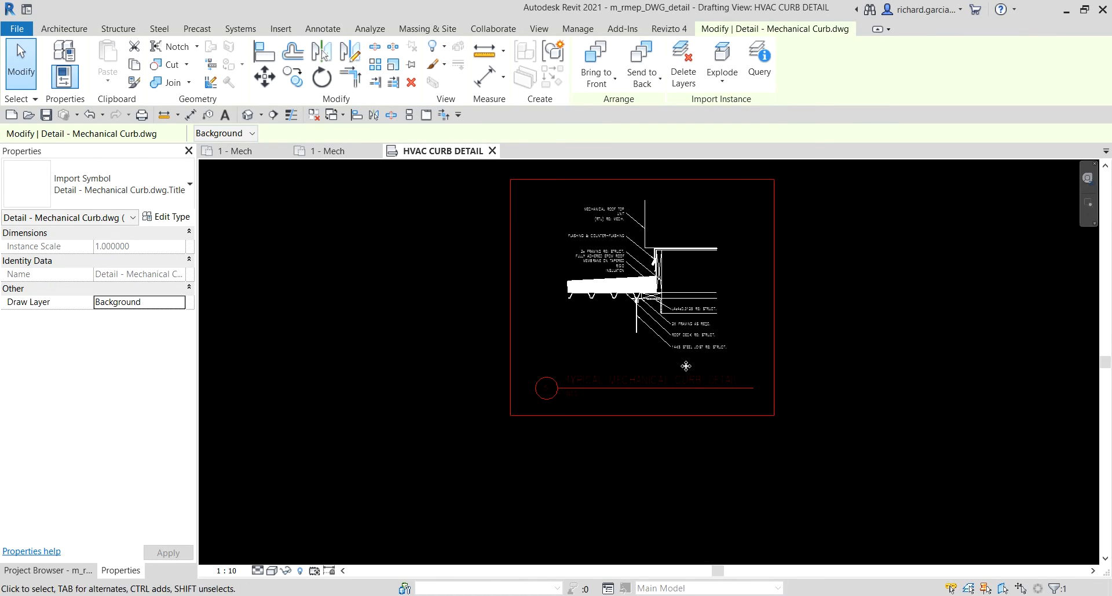
click(964, 370)
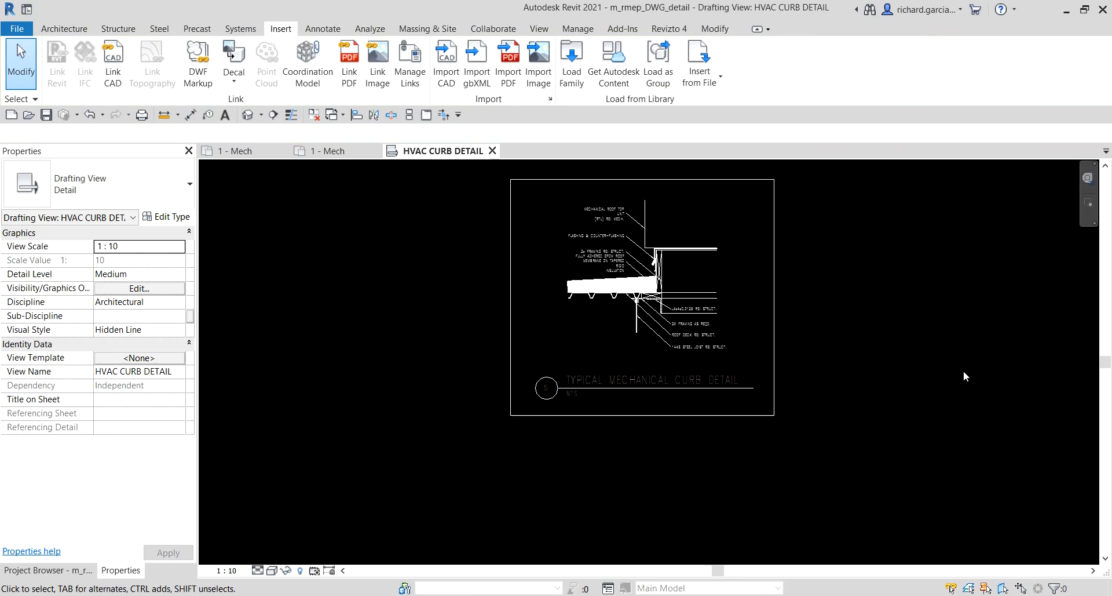
Fully explode the nested title and border import symbol
click(714, 381)
click(723, 80)
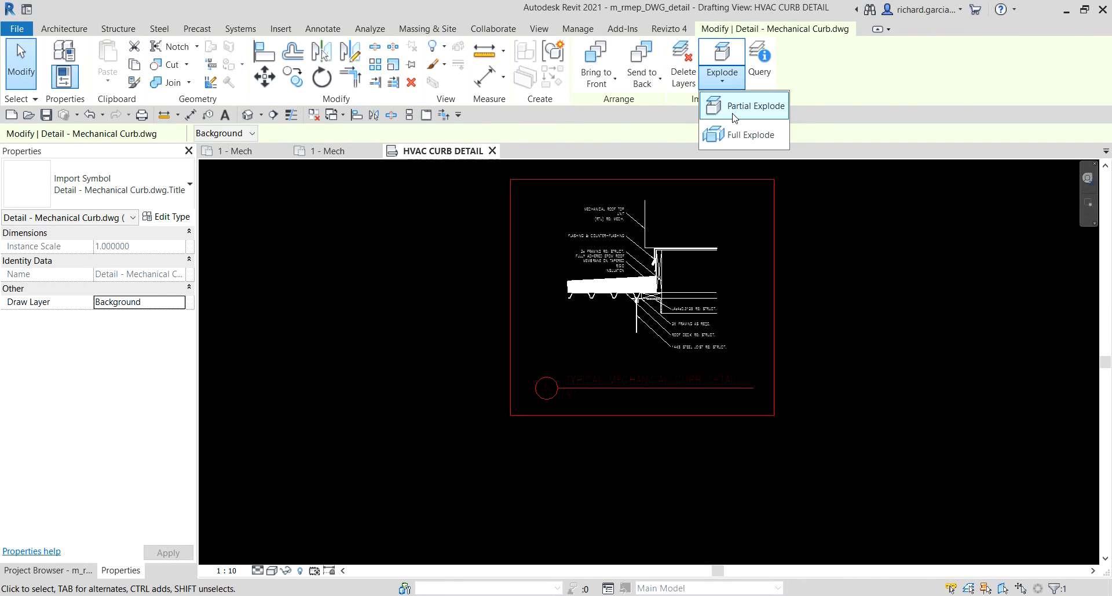
click(745, 136)
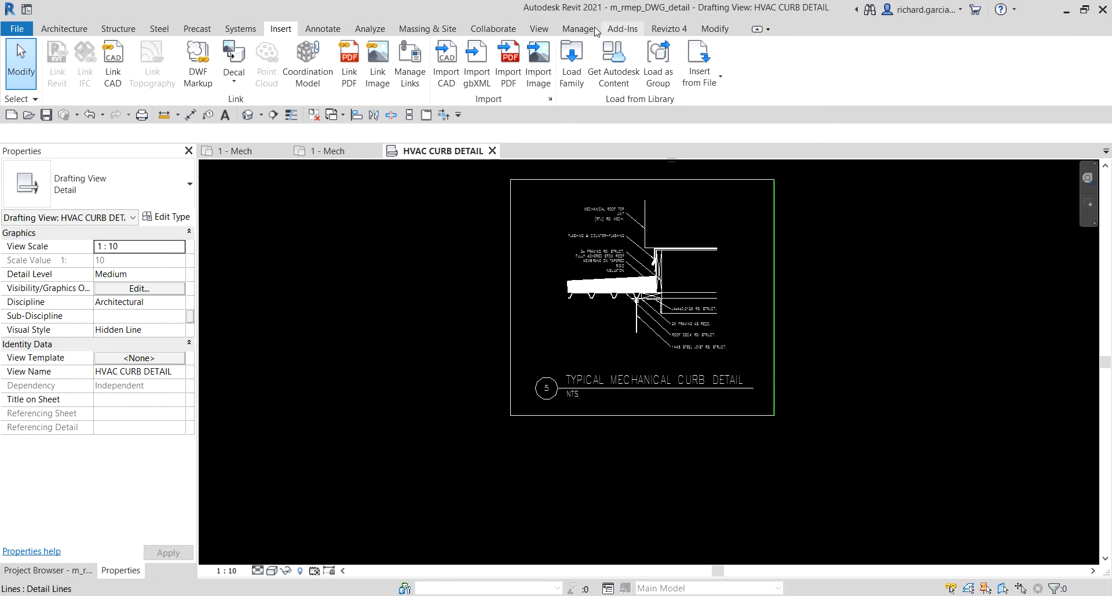
Open the project's line styles and examine the Lines subcategories created by the import, widening the category column to read their names
key(ctrl)
key(ctrl)
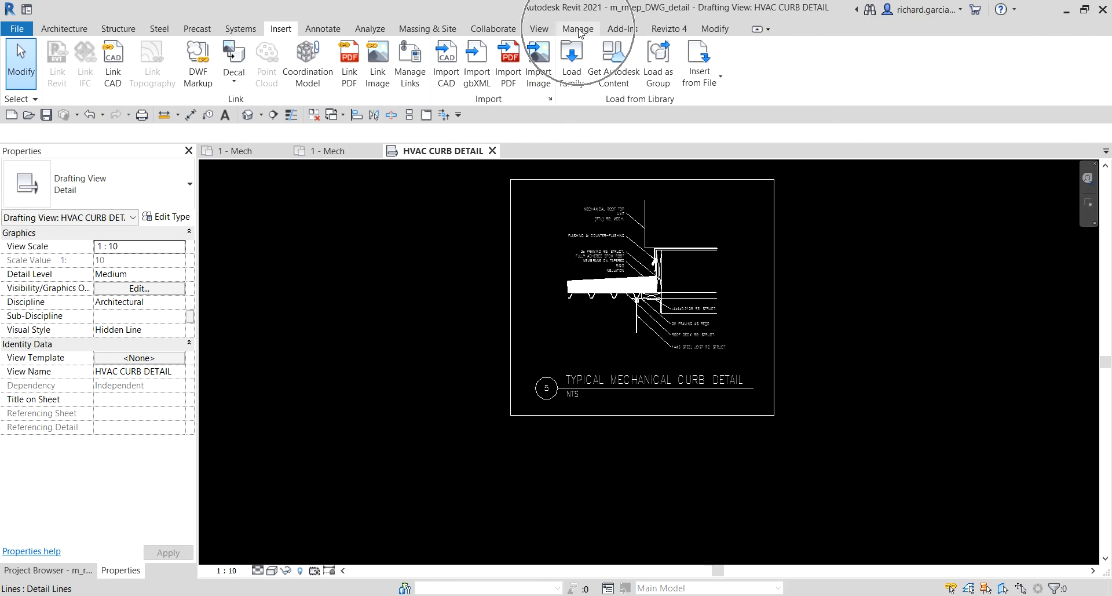
click(578, 29)
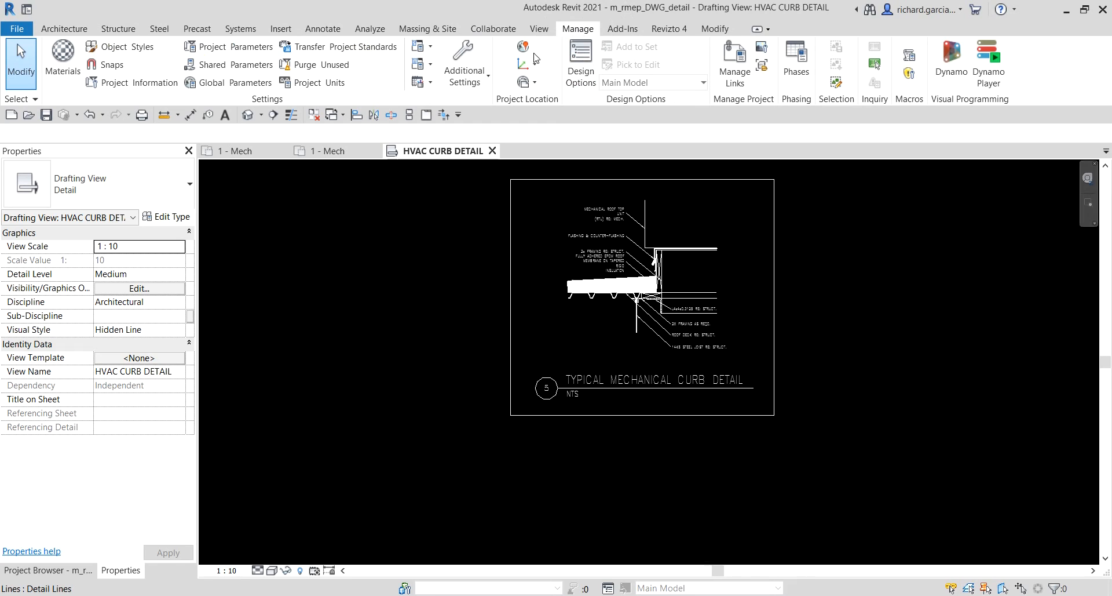
click(467, 71)
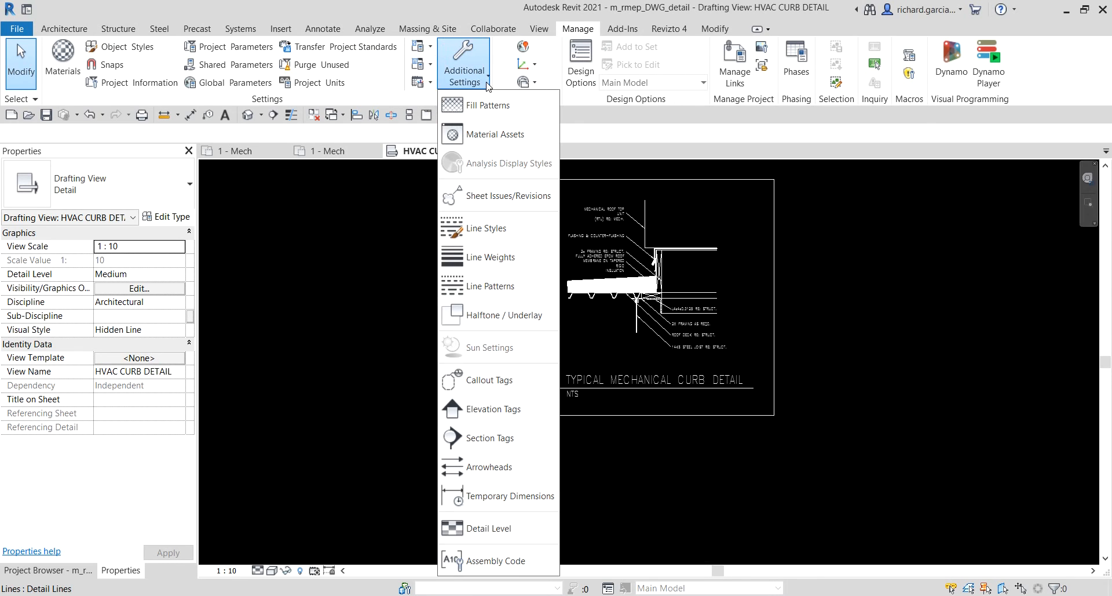
click(492, 228)
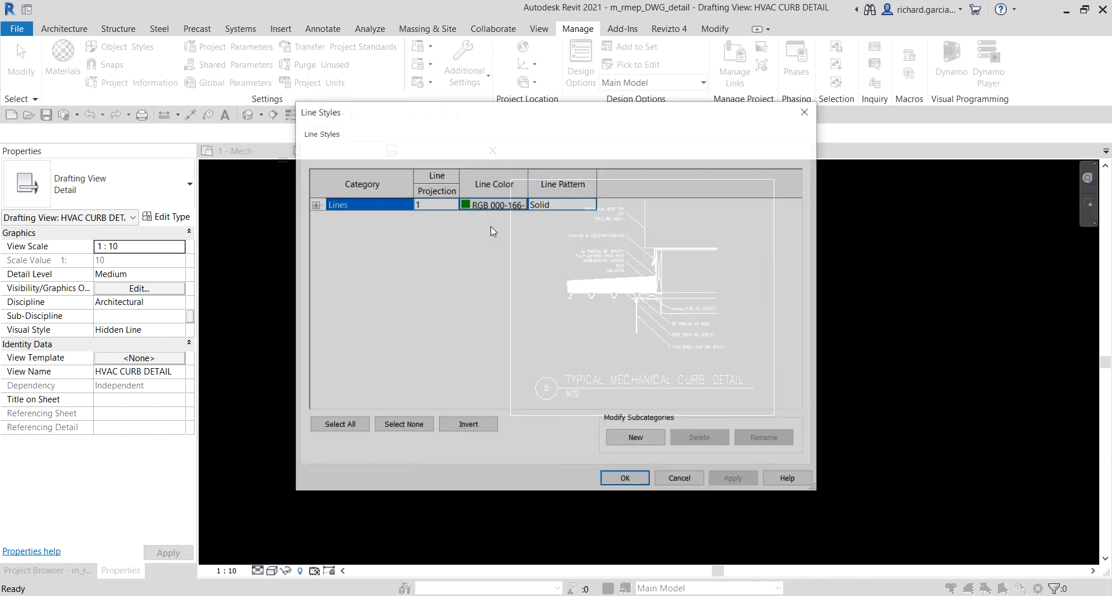
click(313, 204)
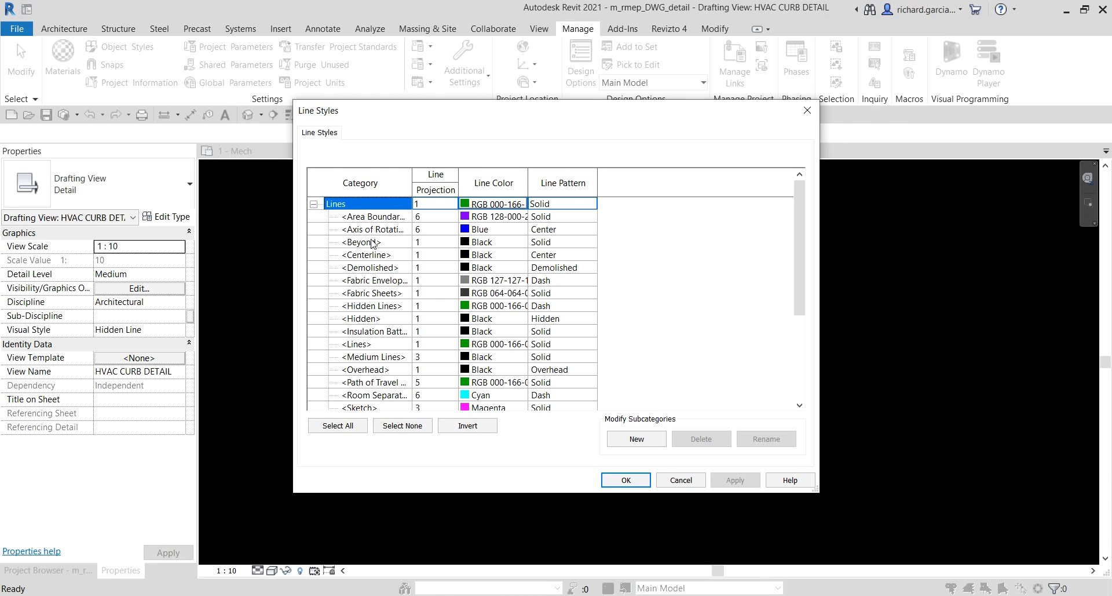
drag(409, 182, 489, 182)
scroll(404, 280, down, 3)
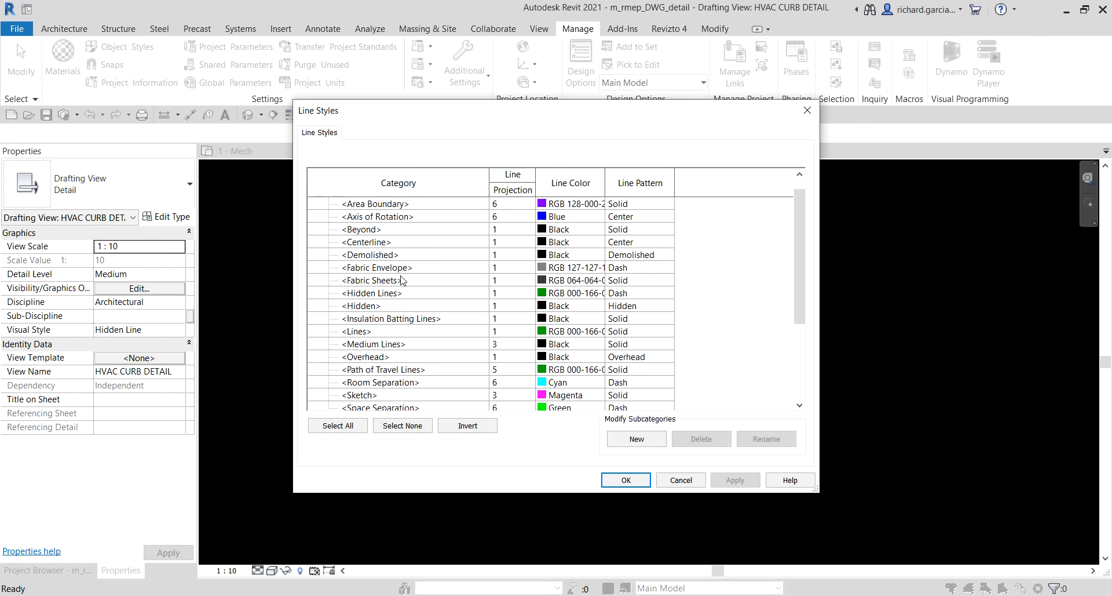
scroll(404, 280, down, 1)
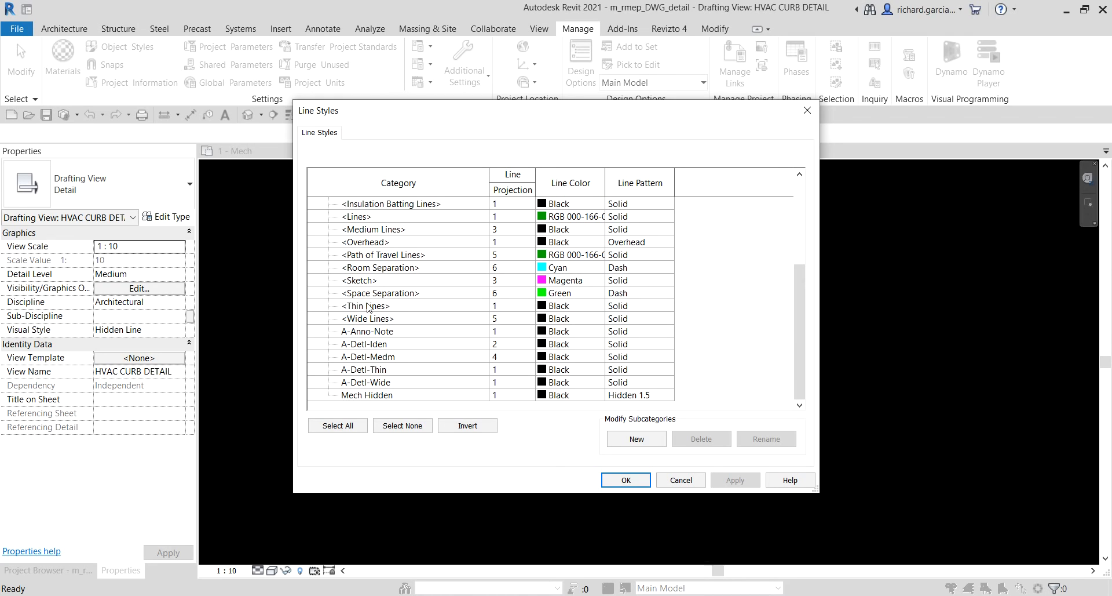
Set the projection line weight of the A-Detl-Wide line style to 6
click(387, 385)
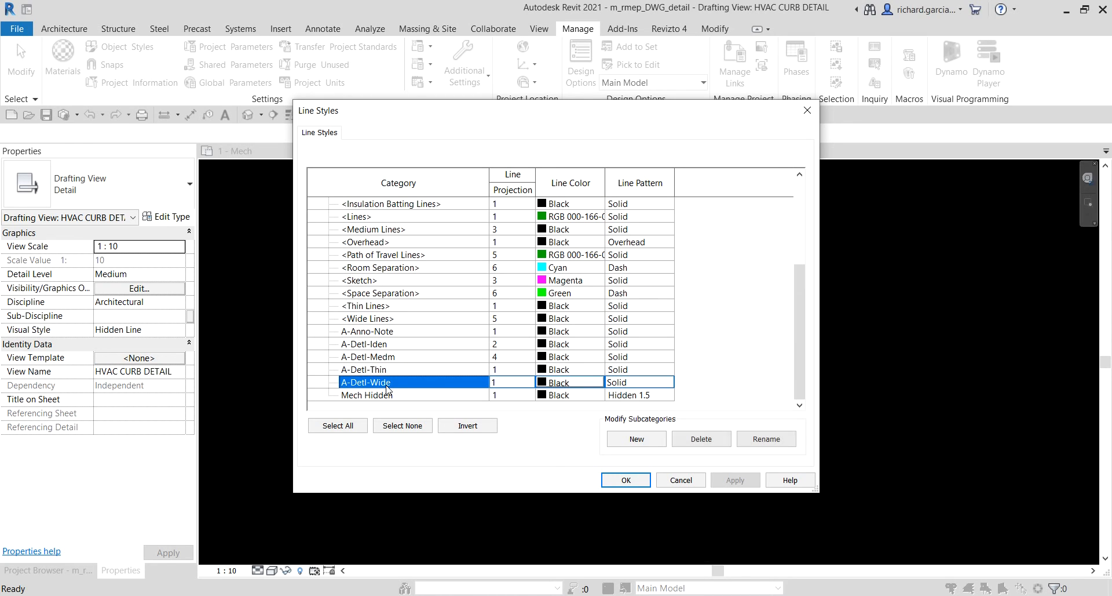
key(ctrl)
key(ctrl)
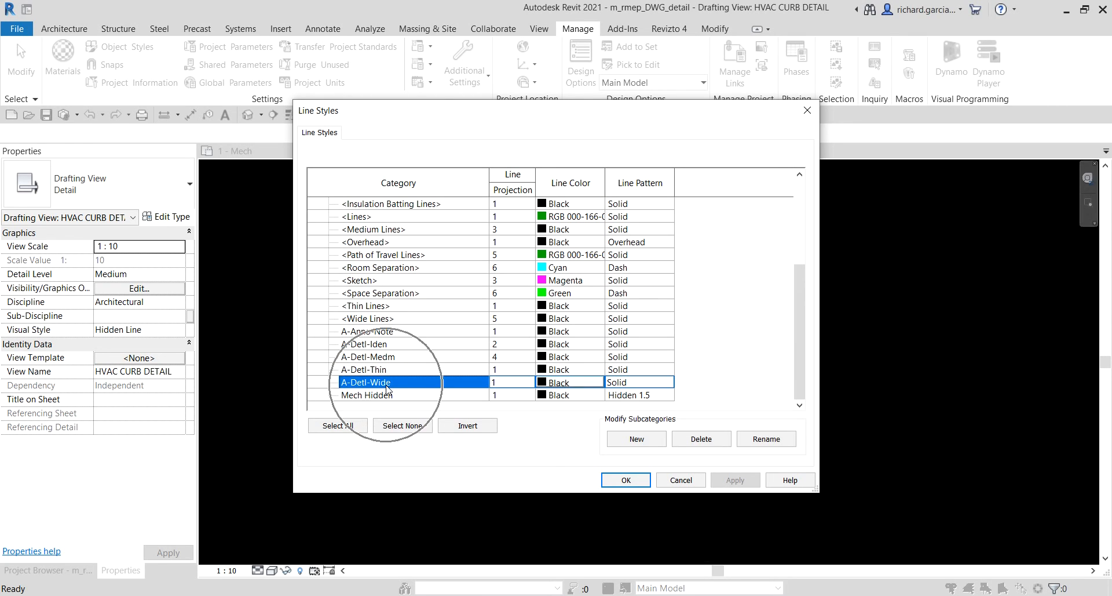
click(510, 382)
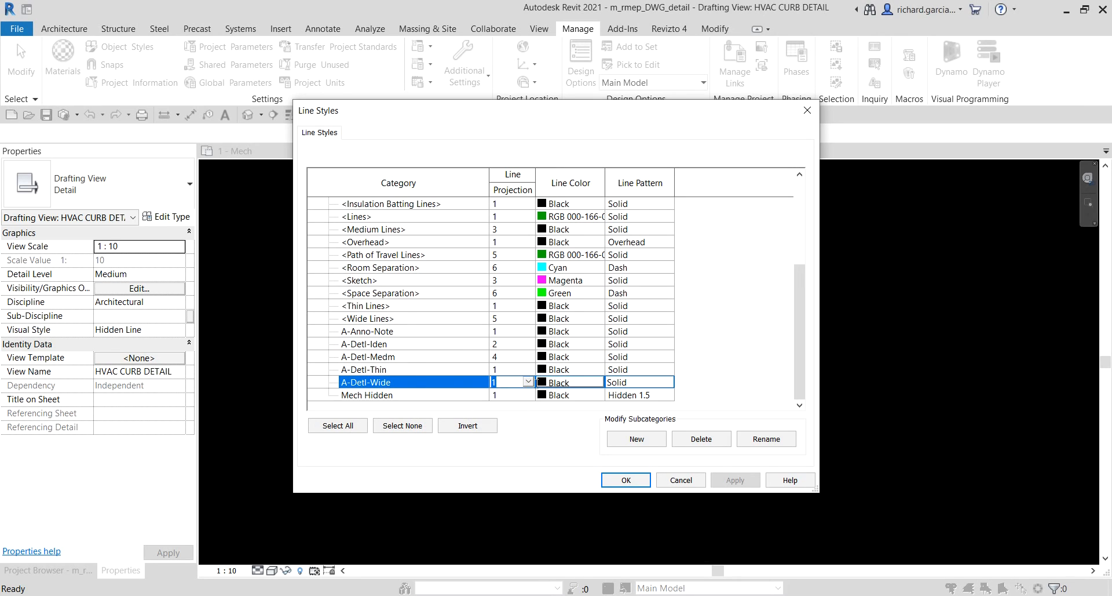
click(528, 381)
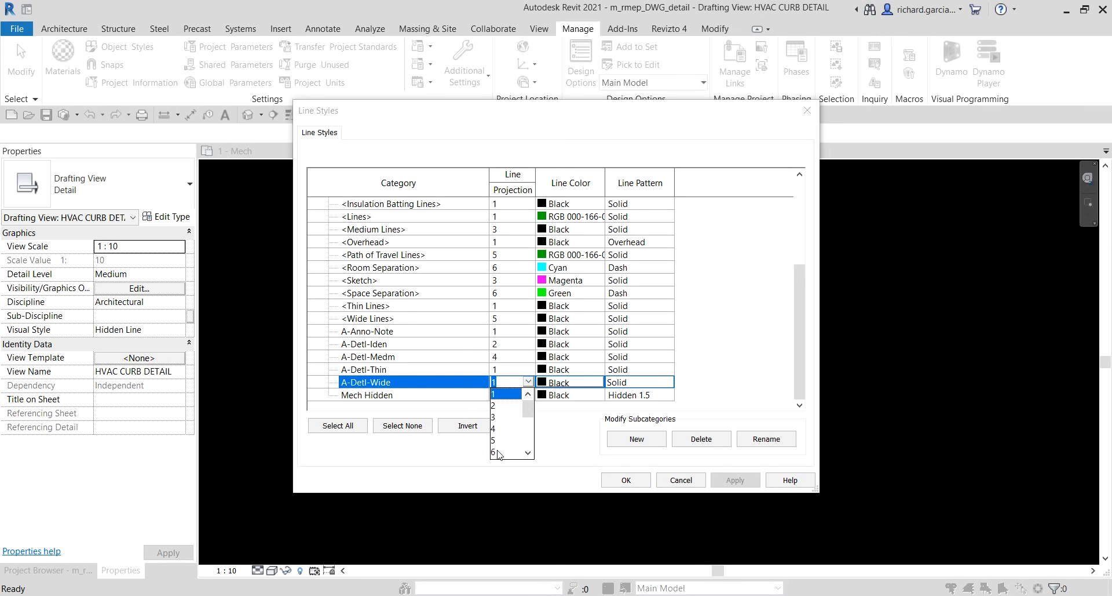
click(498, 452)
key(ctrl)
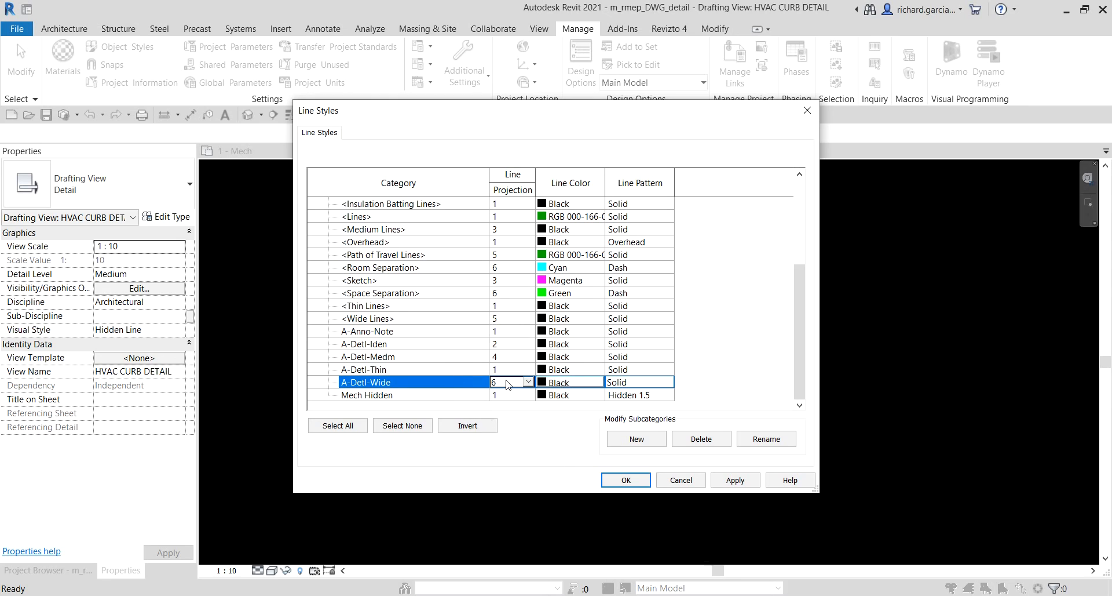
drag(529, 119, 238, 146)
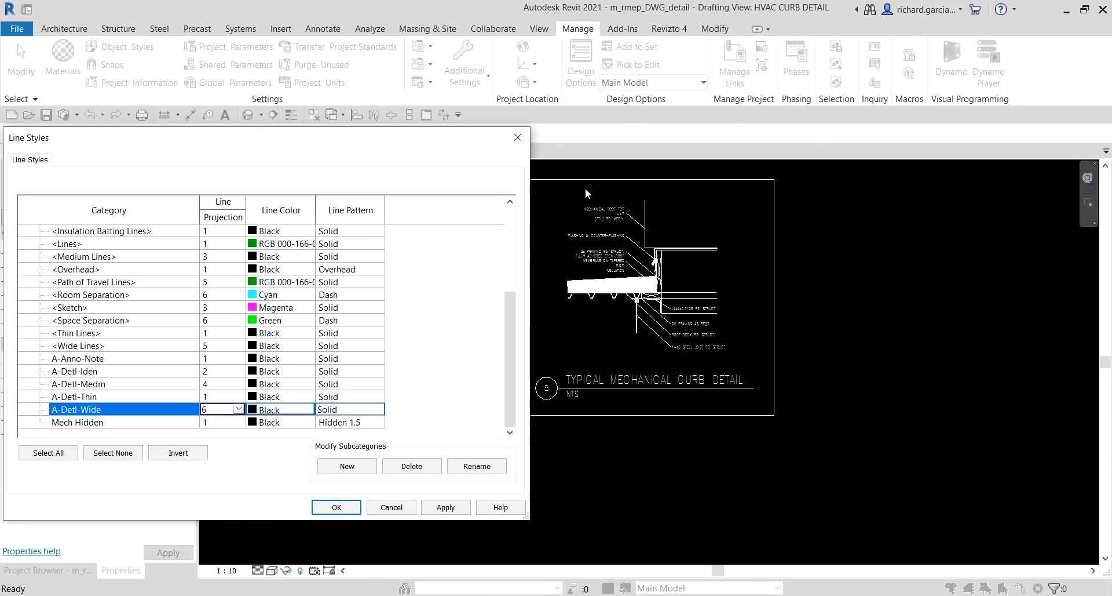
Set the A-Detl-Wide line style's color to Blue and apply the line style changes
drag(425, 139, 630, 136)
key(ctrl)
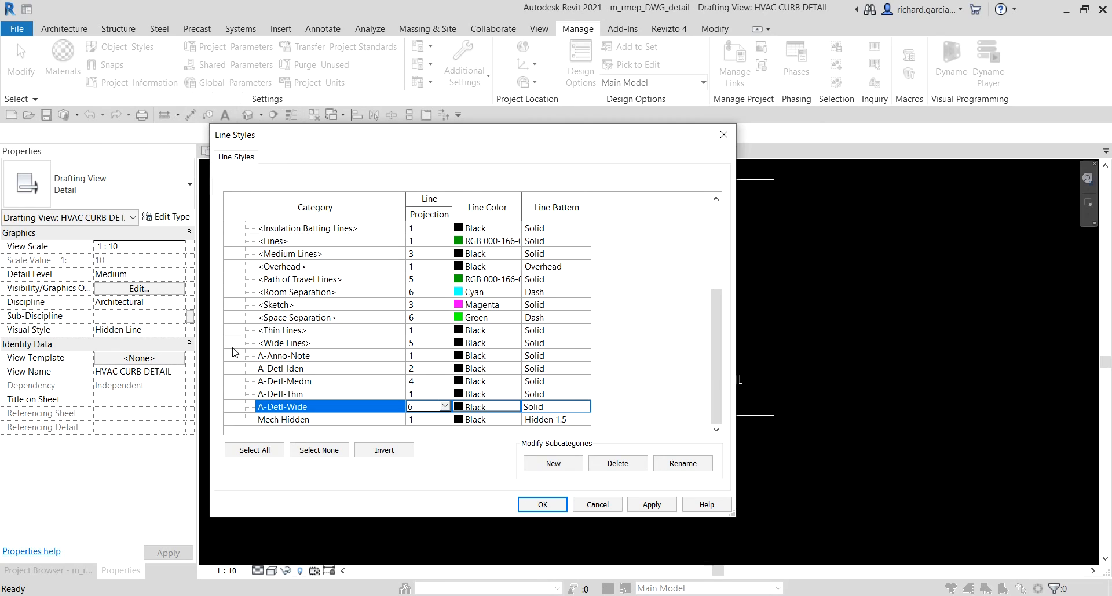
key(ctrl)
key(ctrl)
click(478, 410)
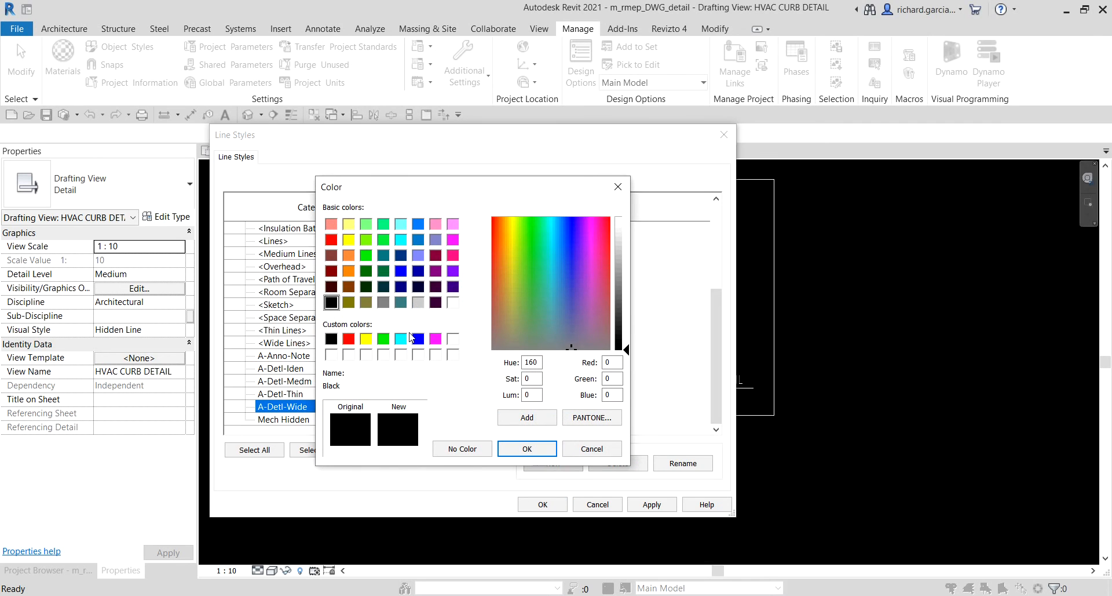
click(422, 342)
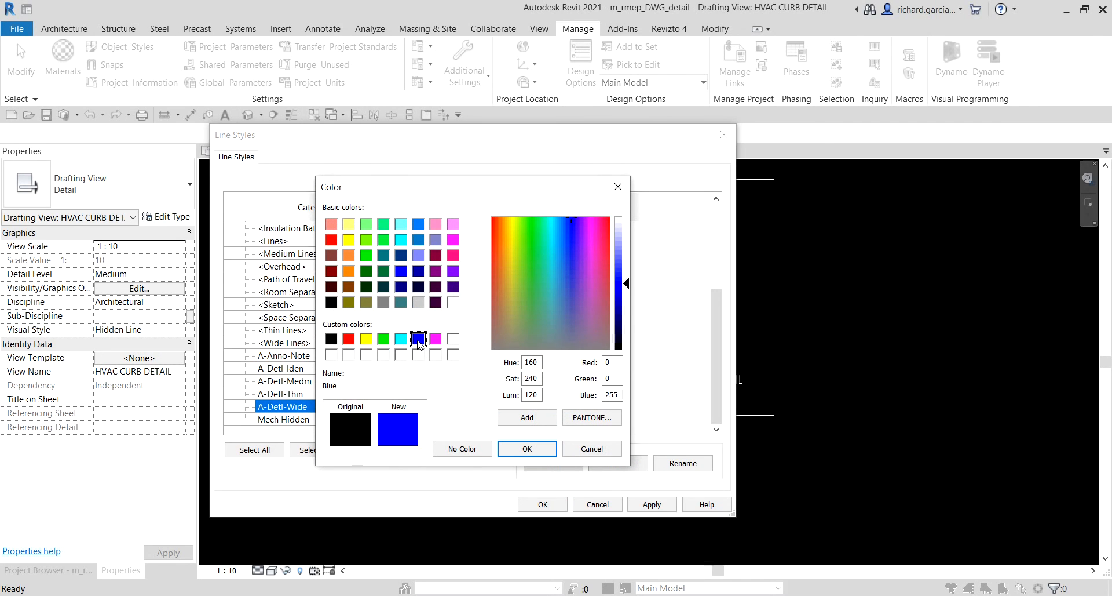
click(520, 449)
click(545, 505)
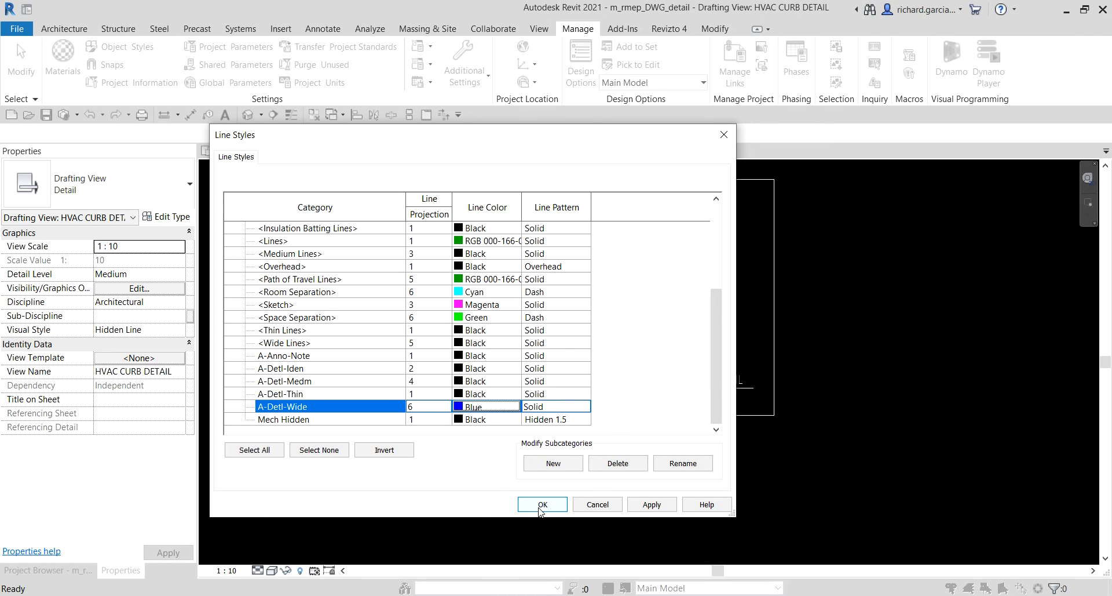
click(541, 507)
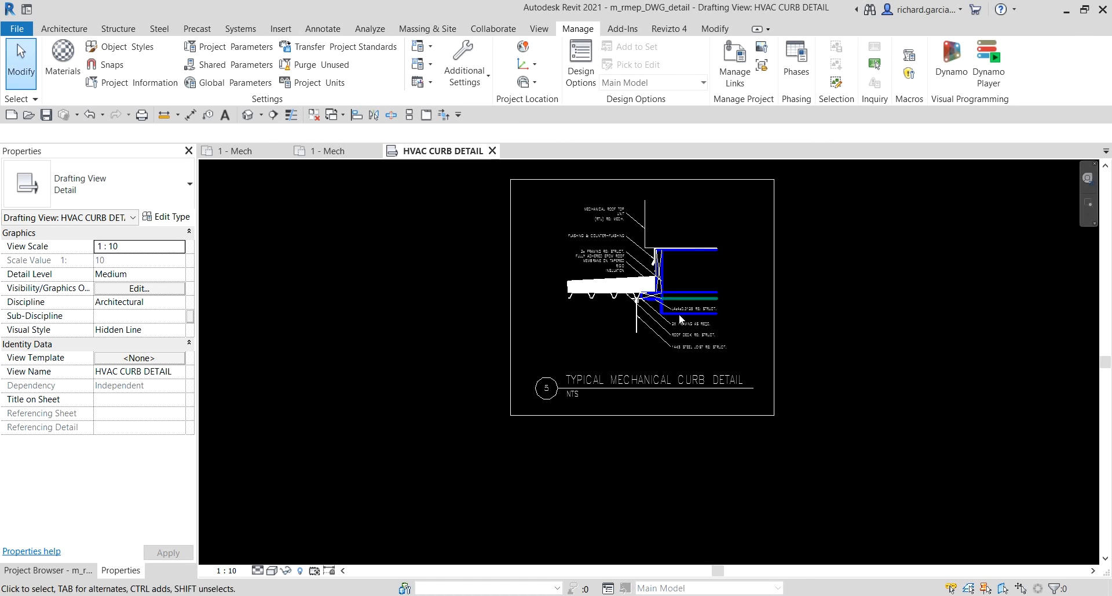
Check the imported categories in the drafting view's visibility/graphic overrides, leaving the settings as they are
scroll(679, 314, up, 4)
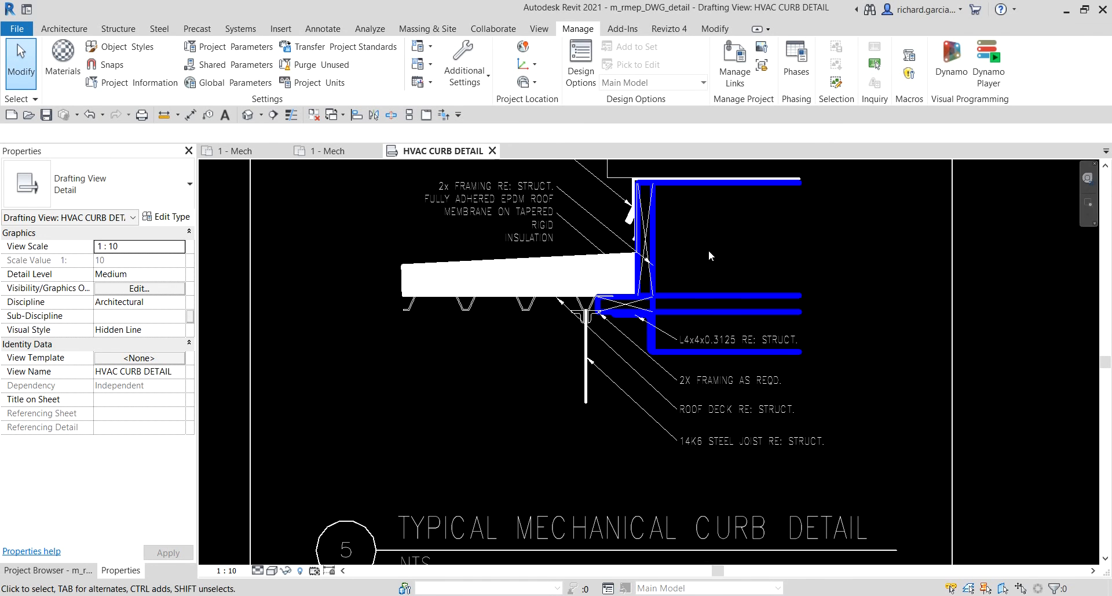
key(v)
key(v)
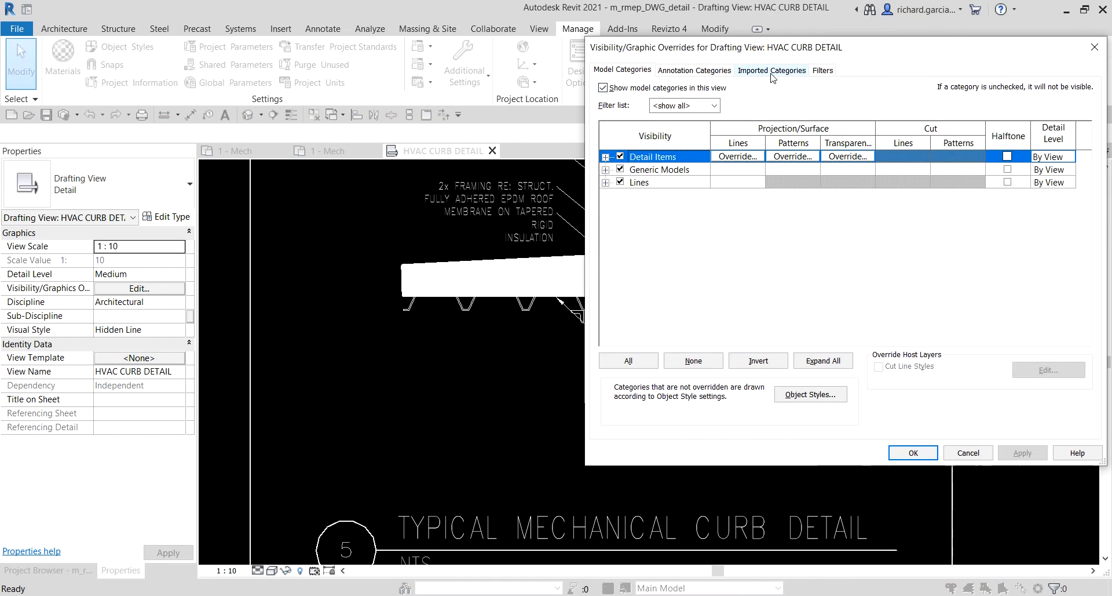
click(772, 71)
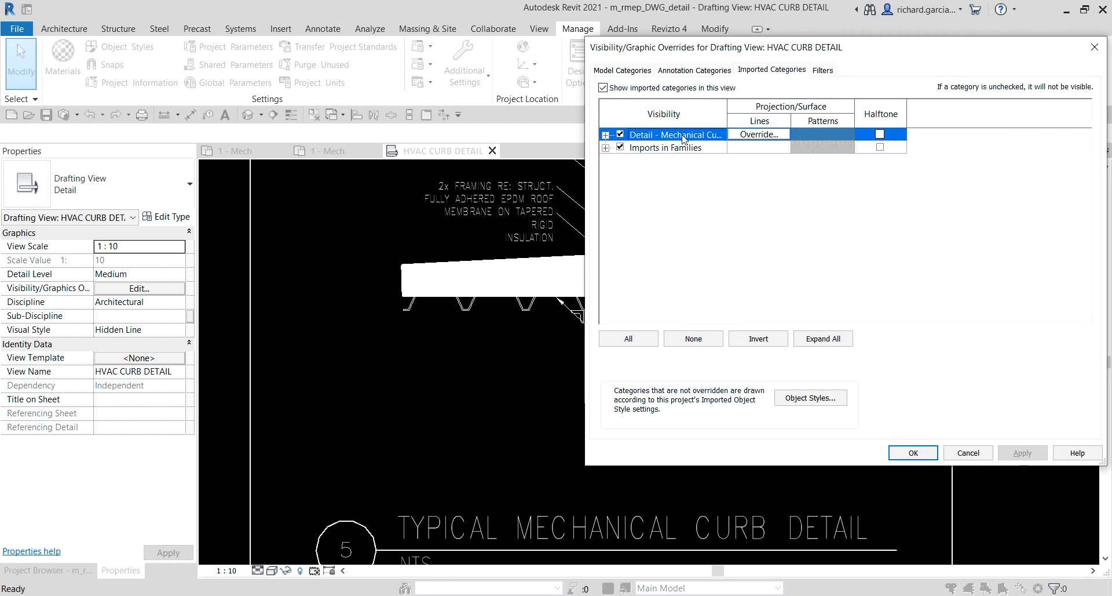
click(965, 452)
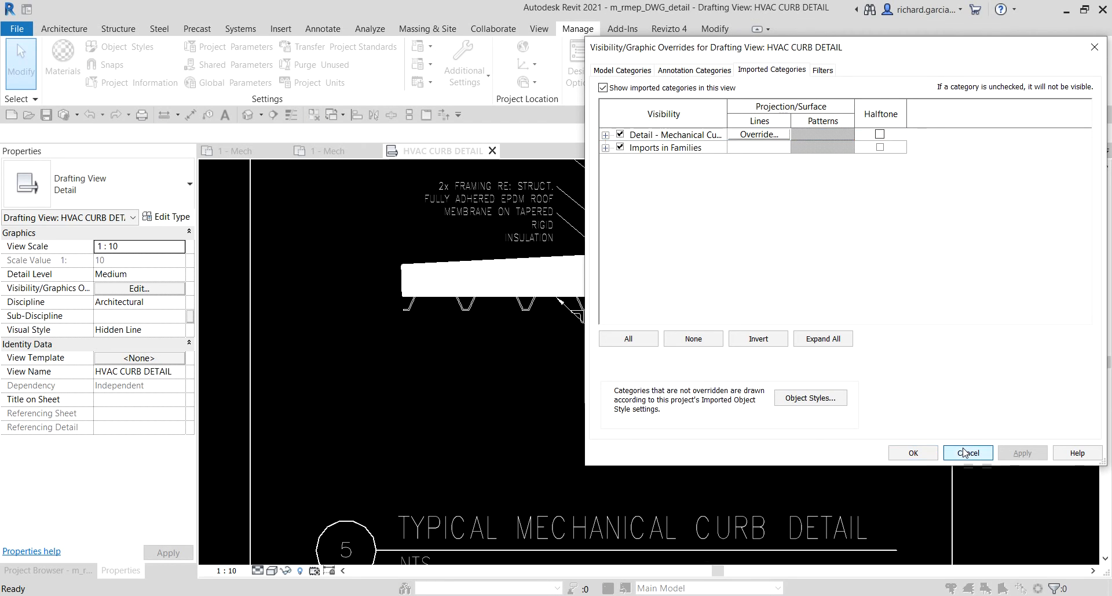
Change all text notes visible in the view that share the "2X FRAMING AS REQD." note's type to the 1.87mm Arial type
scroll(759, 267, down, 3)
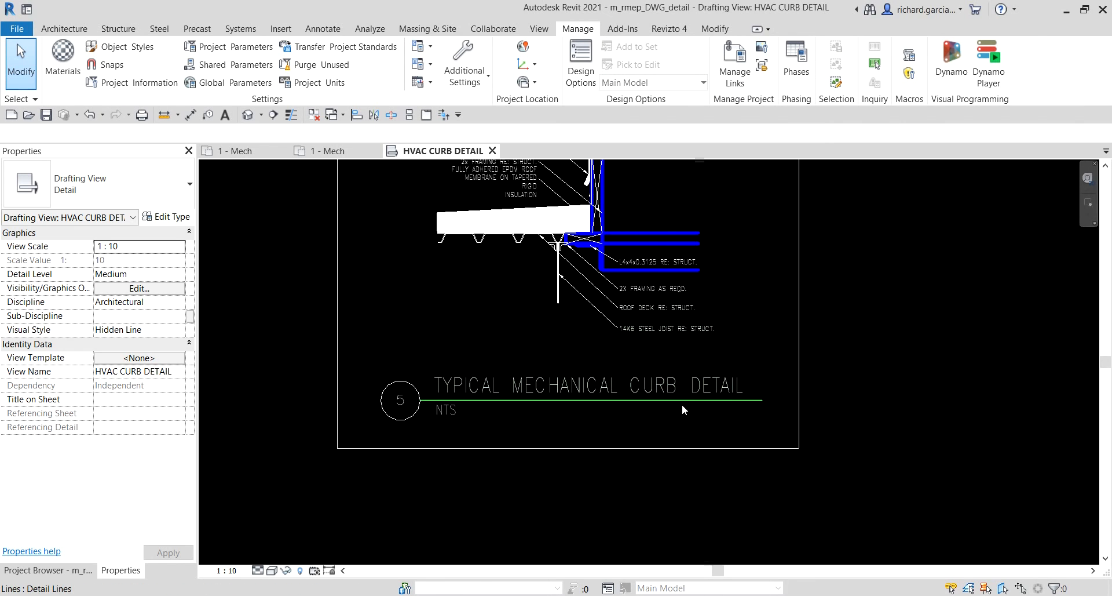
scroll(606, 320, up, 5)
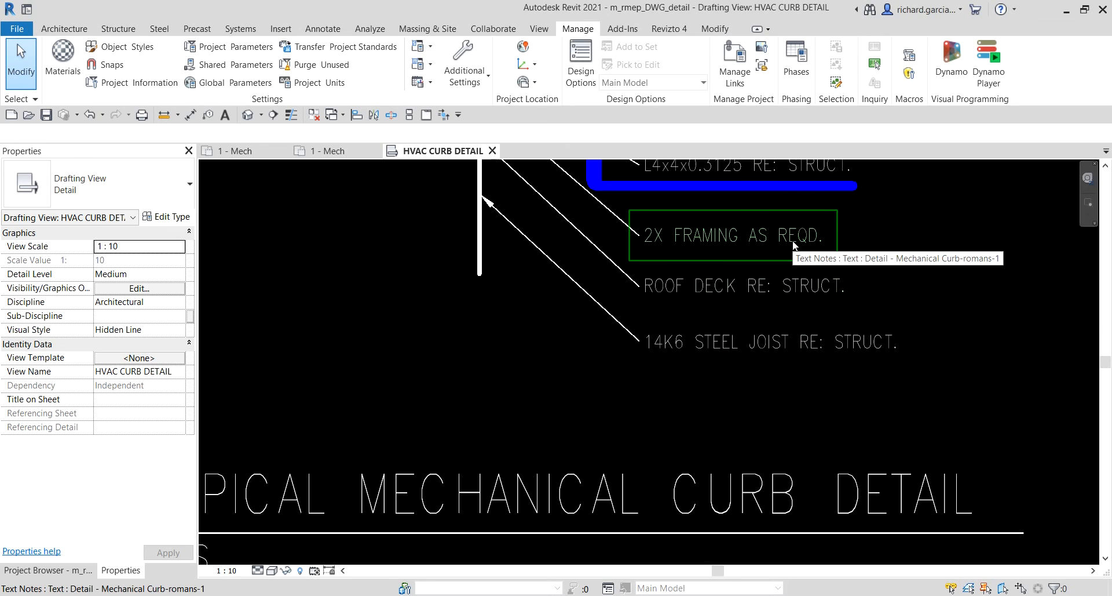
middle_drag(793, 243, 731, 328)
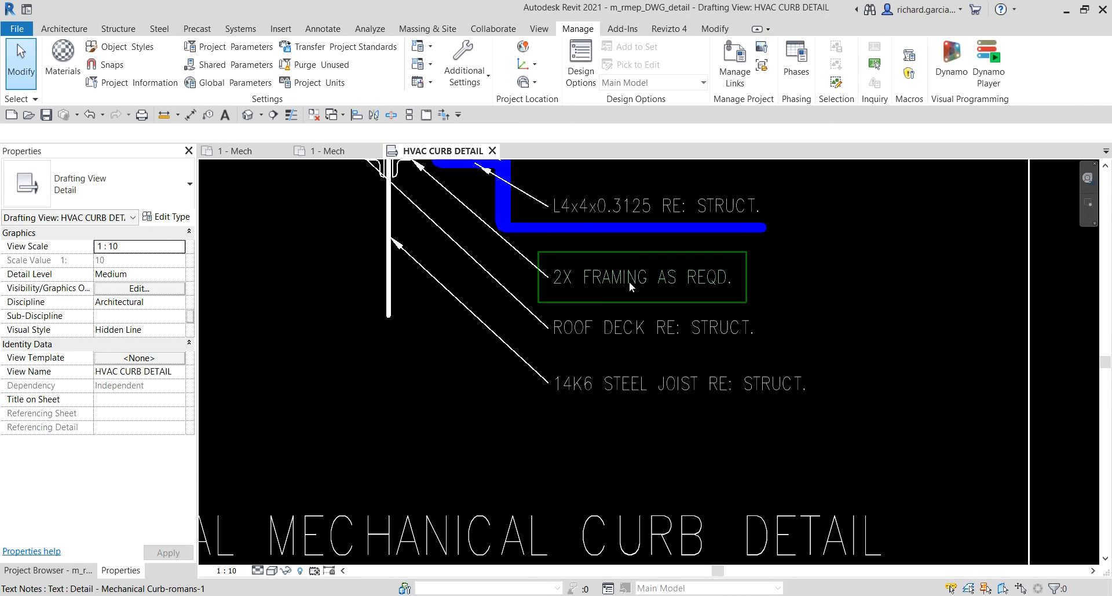
scroll(629, 280, down, 2)
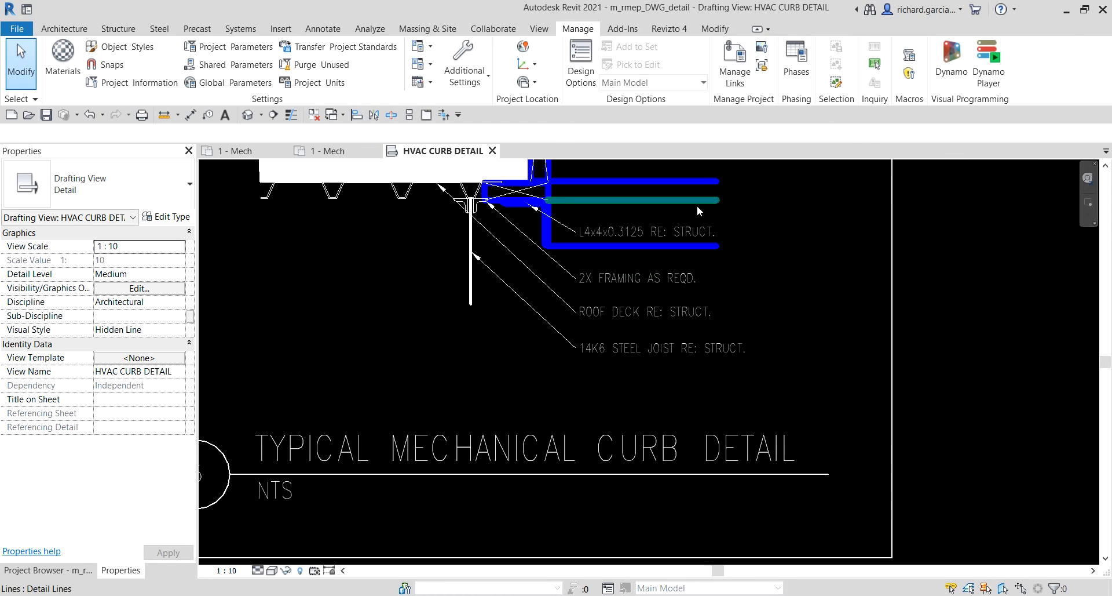
click(642, 281)
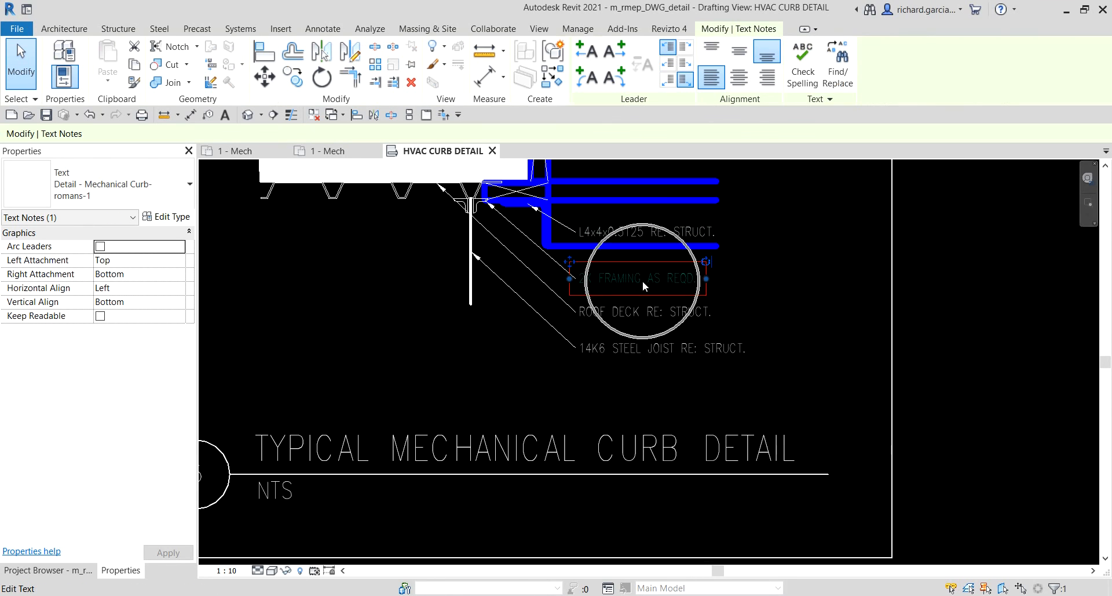
right_click(642, 281)
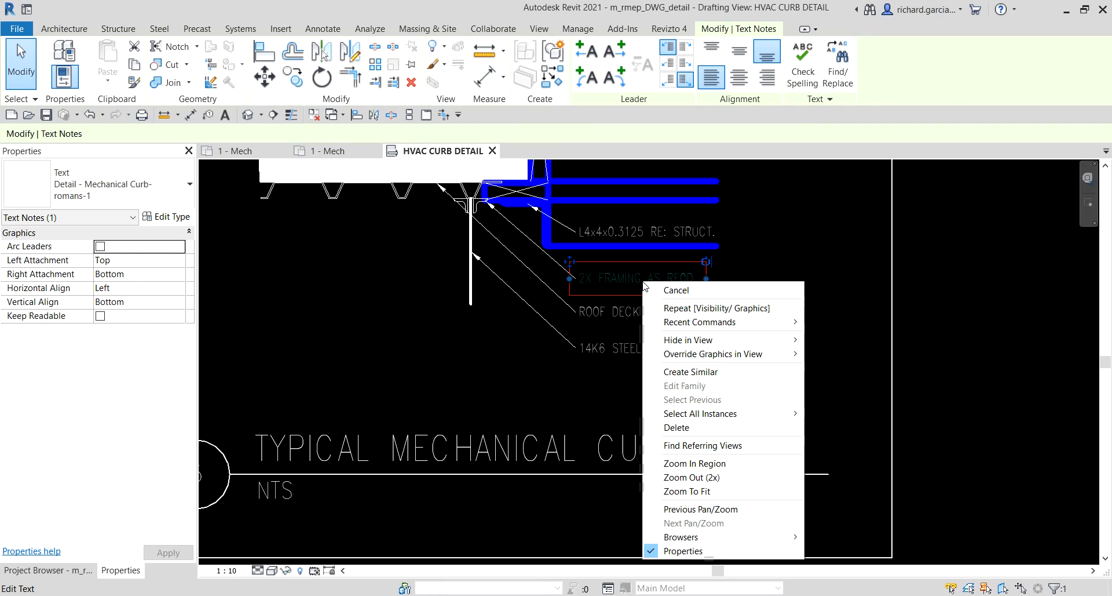
mouse_move(695, 418)
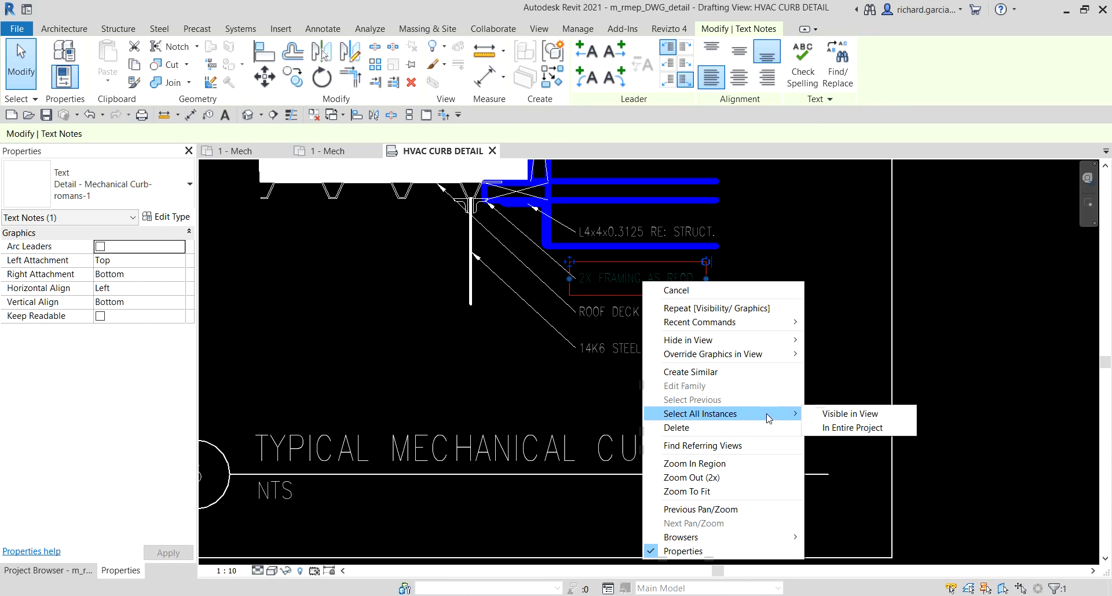
click(857, 415)
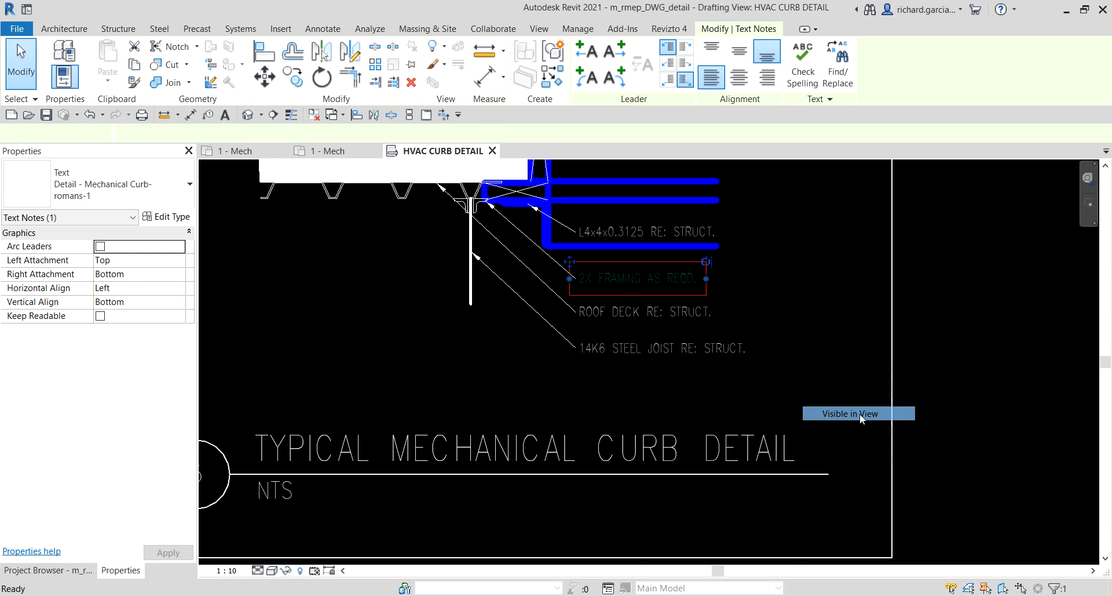
scroll(860, 412, down, 4)
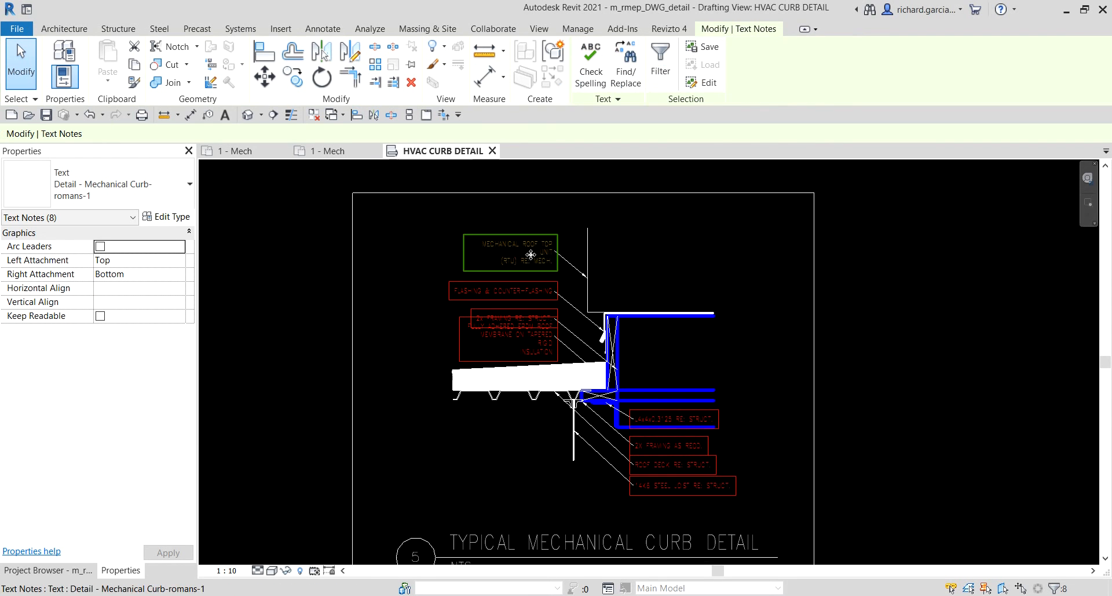
scroll(692, 484, up, 3)
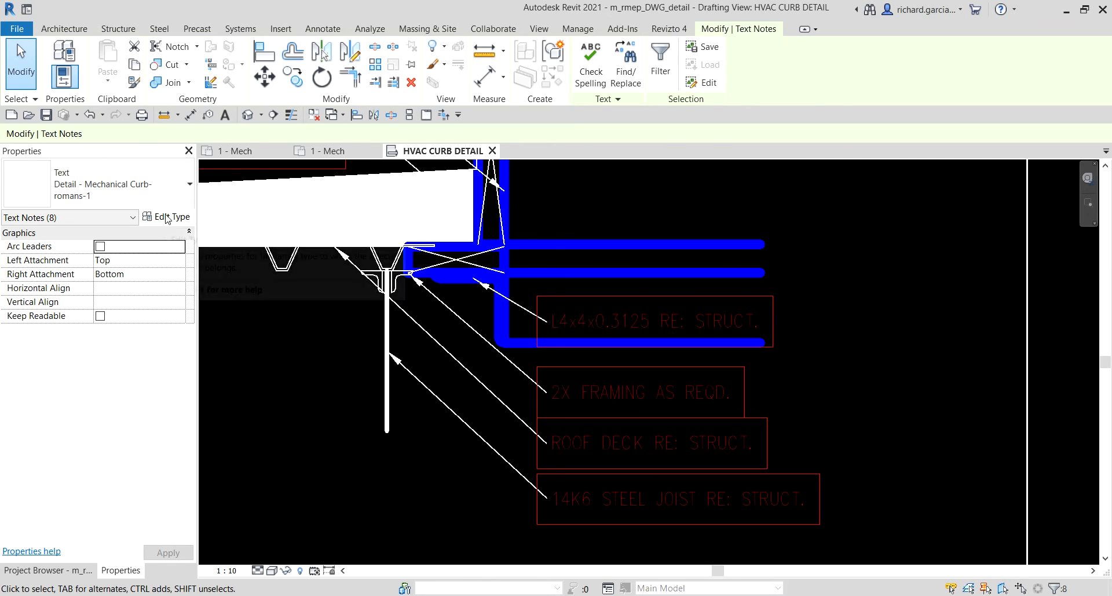
click(162, 187)
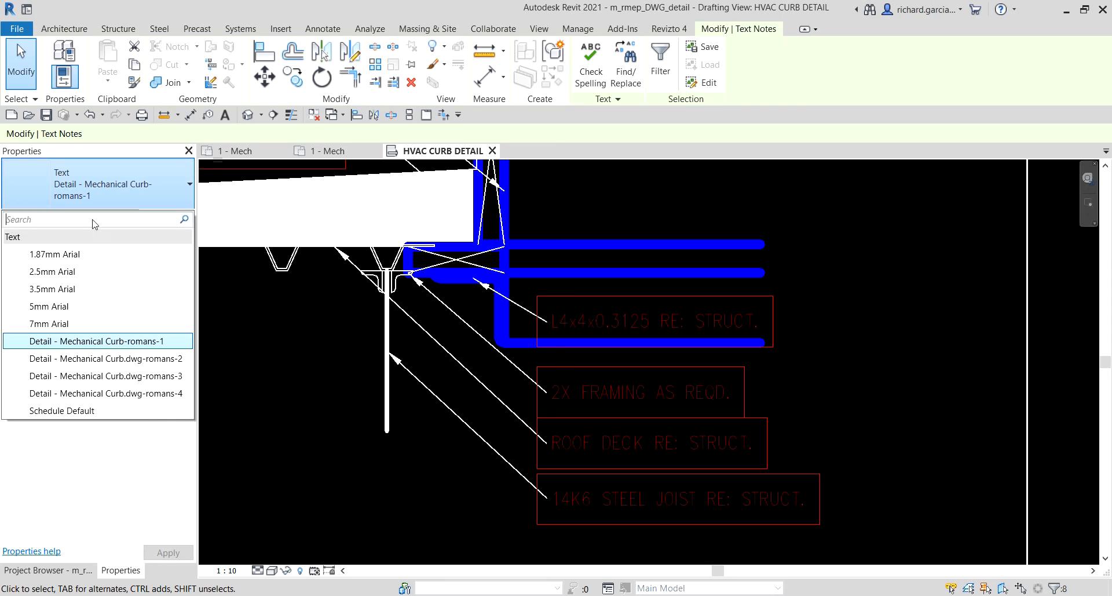
click(82, 253)
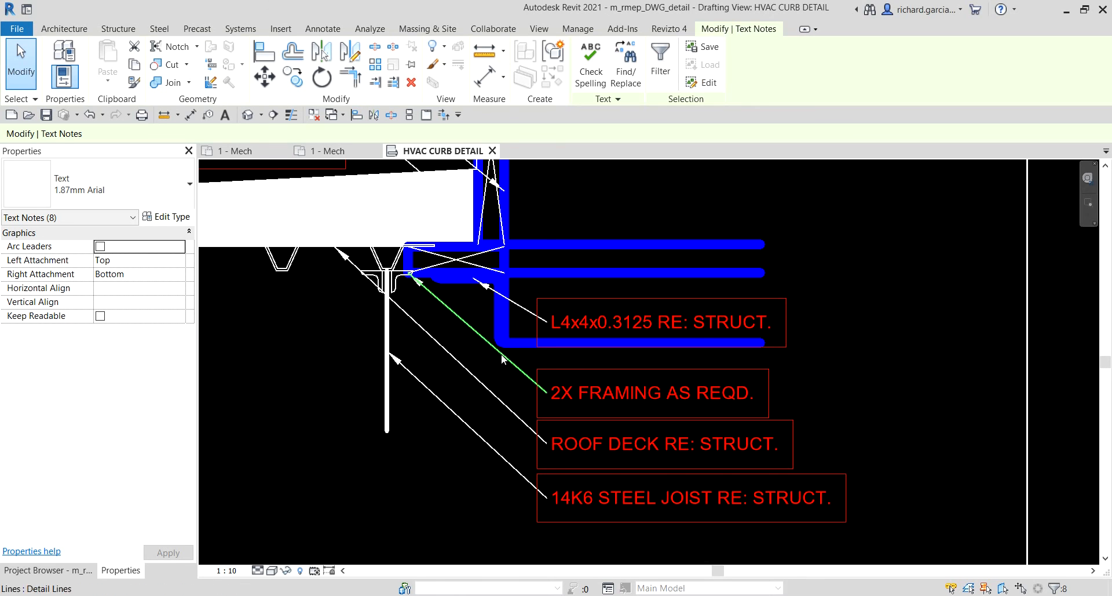
scroll(463, 348, down, 2)
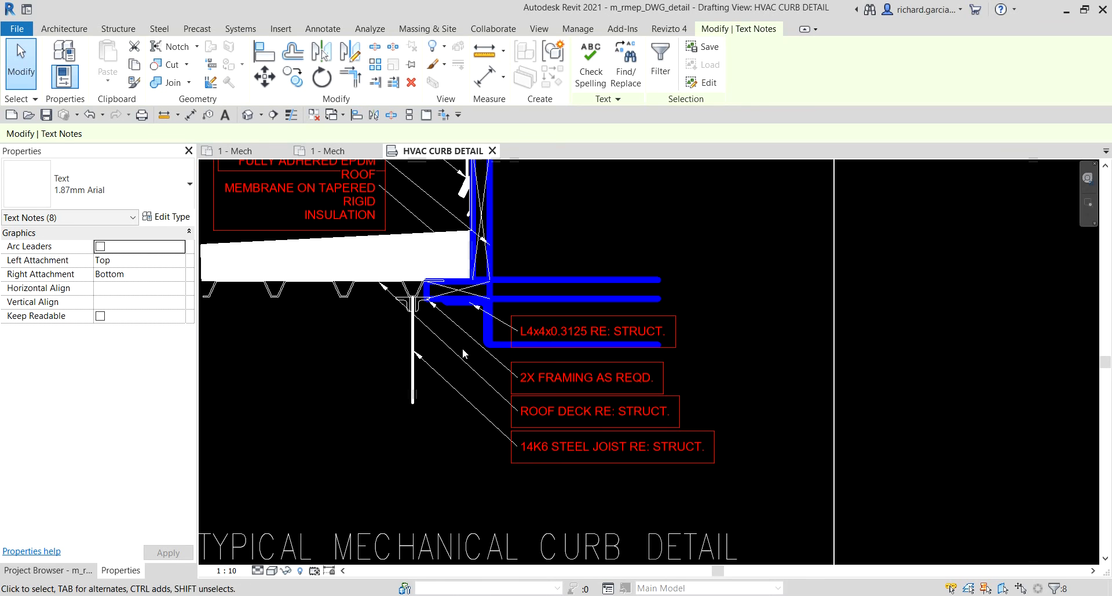
Nudge the "2x FRAMING RE: STRUCT." text note up and slightly right so it clears the "FULLY ADHERED EPDM ROOF" note below it
click(923, 312)
scroll(478, 377, down, 3)
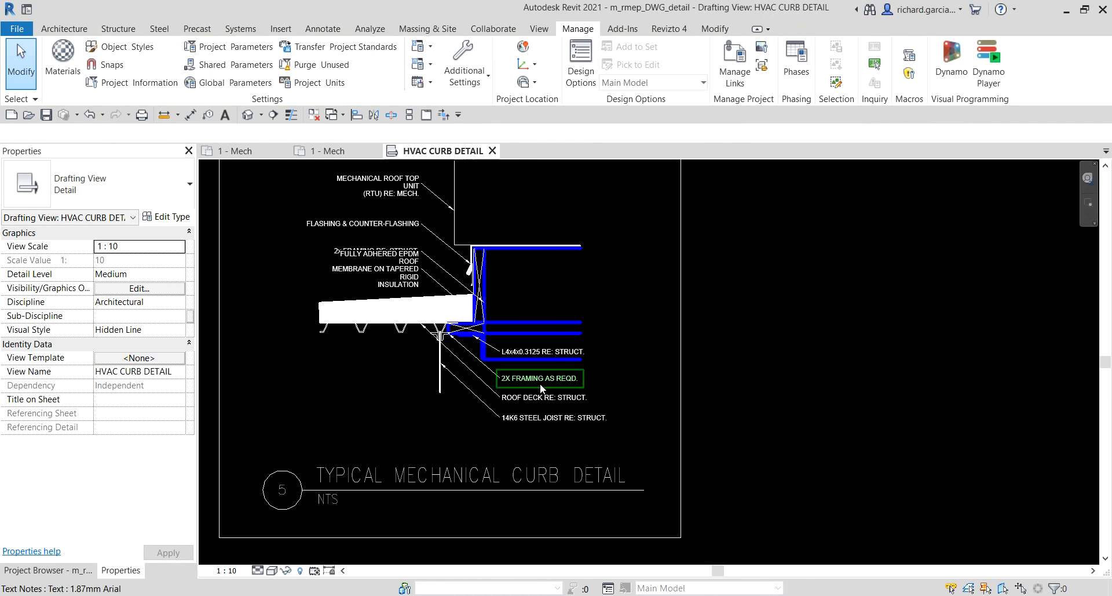
scroll(363, 230, up, 5)
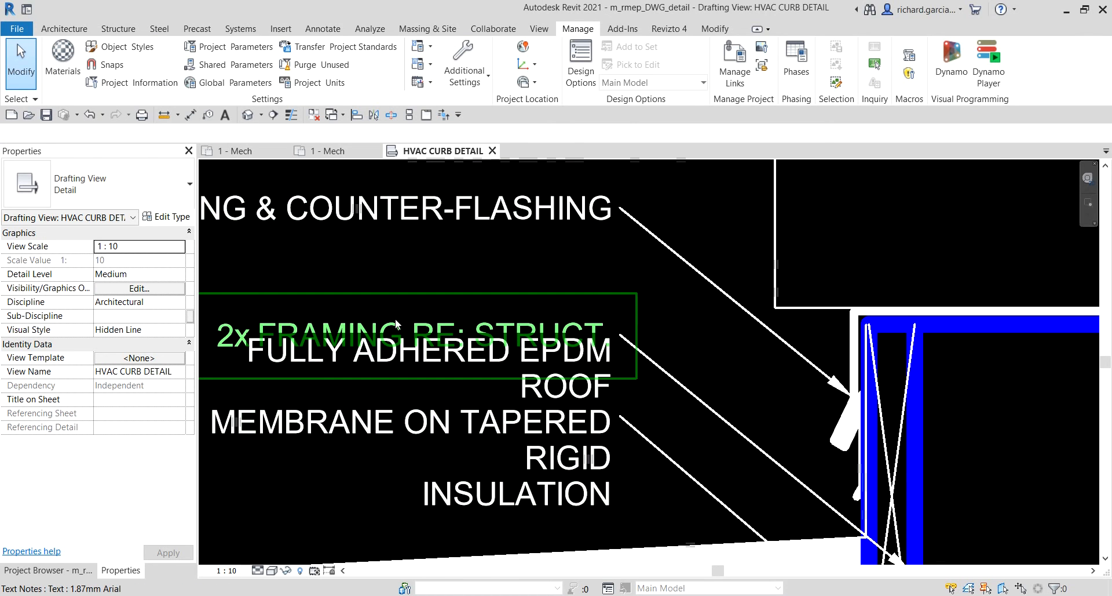
click(396, 320)
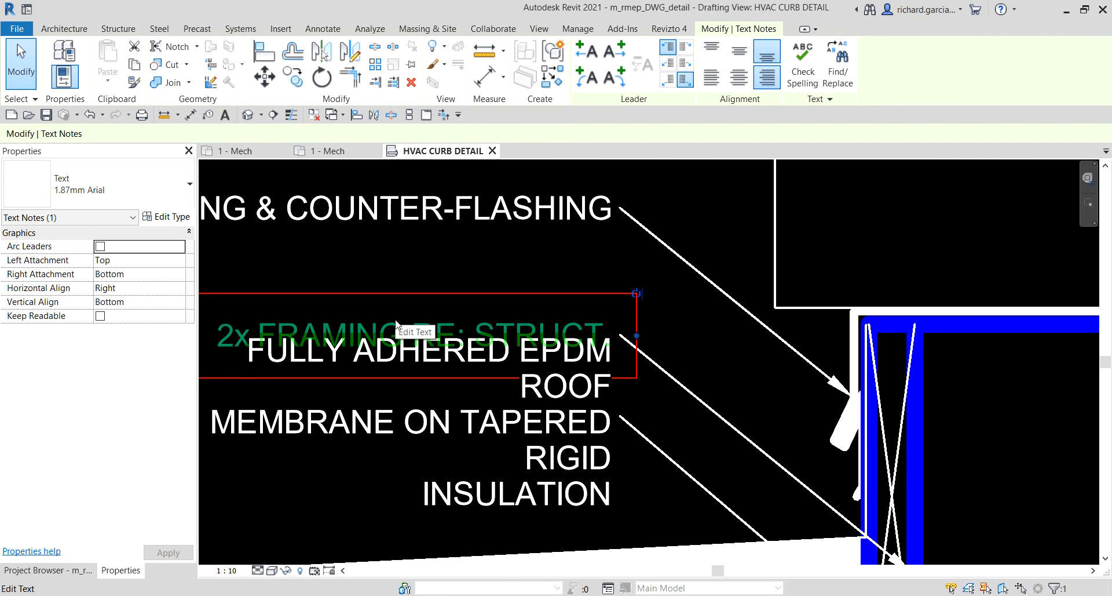
key(Up)
key(Up)
key(Up)
key(Up)
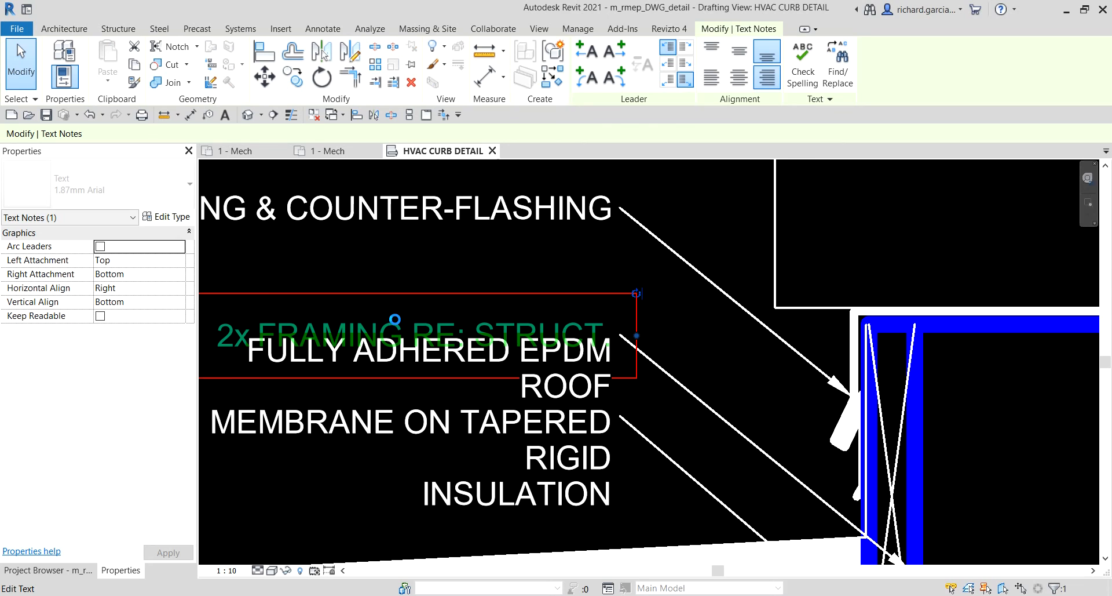
key(Up)
key(Up)
key(Up)
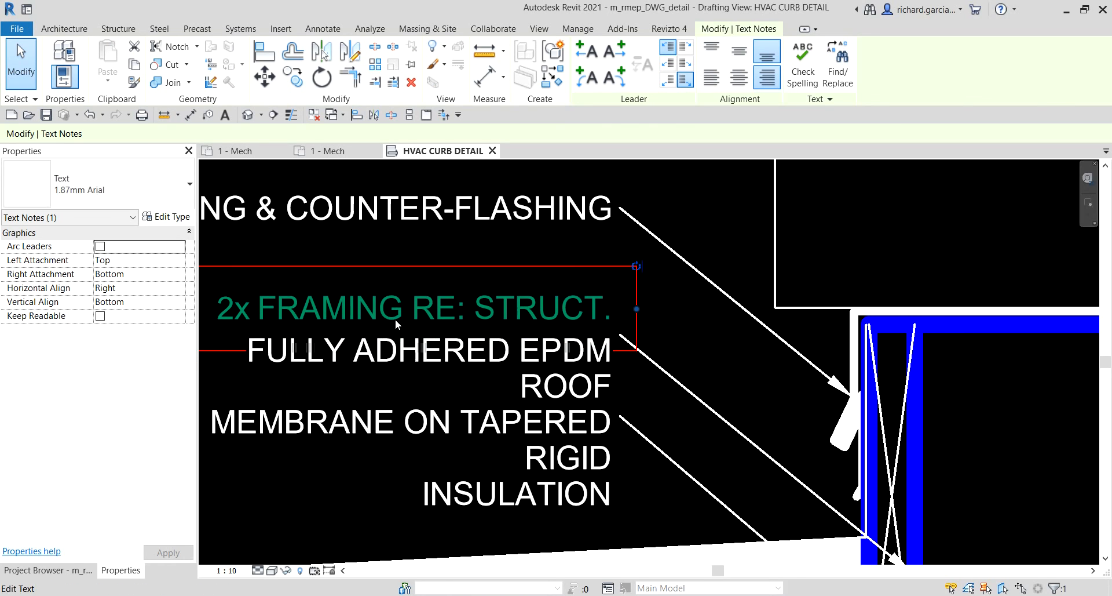
key(Right)
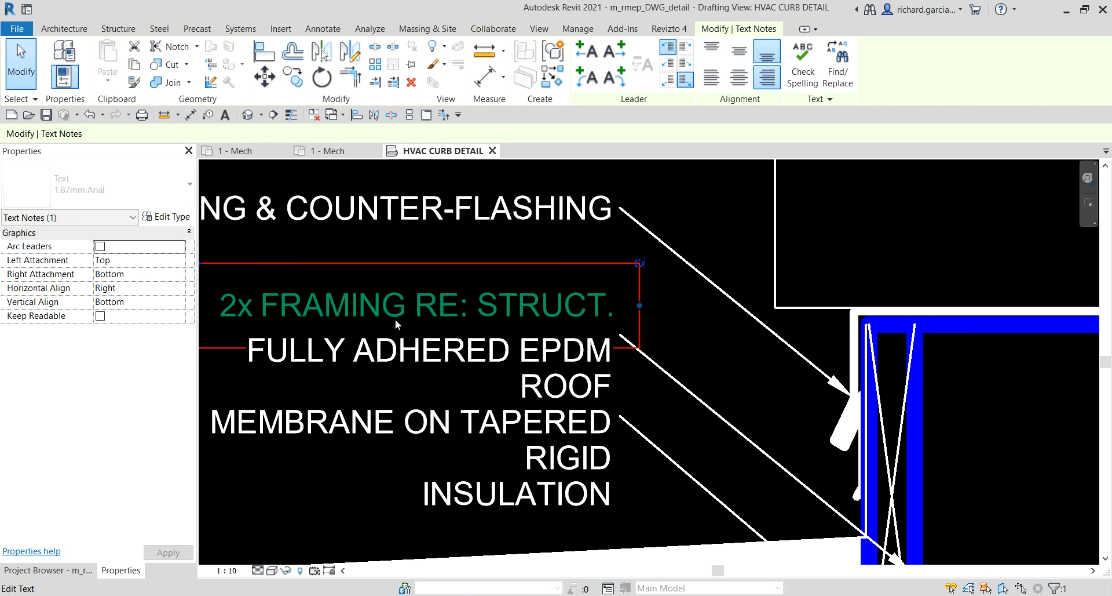
click(723, 207)
Change the "TYPICAL MECHANICAL CURB DETAIL" title, the detail number 5 and the NTS note to the 5mm Arial text type
scroll(668, 211, down, 3)
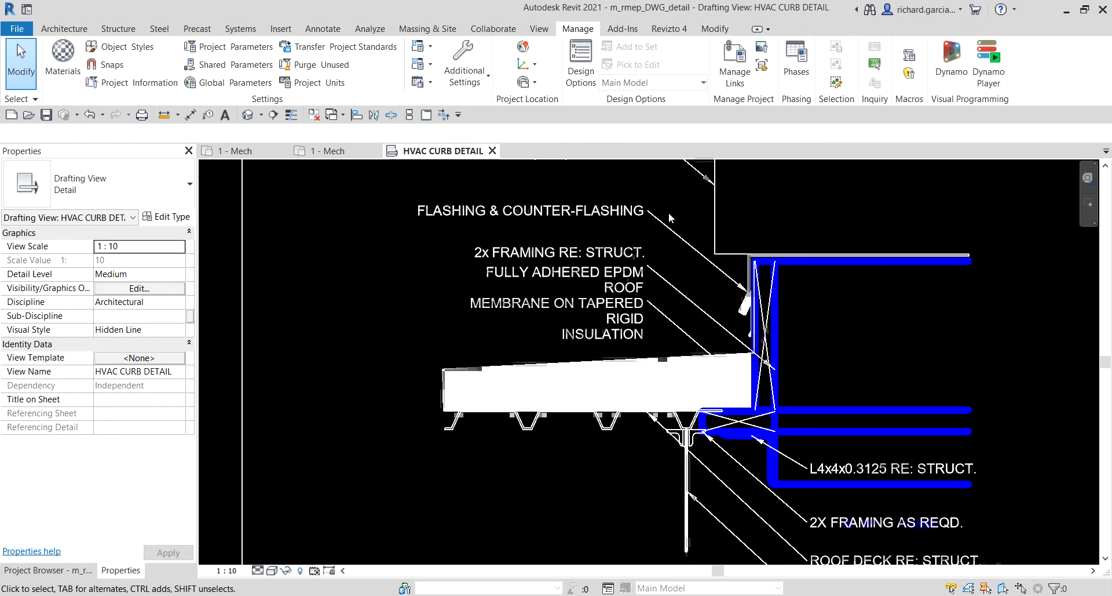
middle_drag(870, 341, 869, 223)
scroll(716, 244, down, 2)
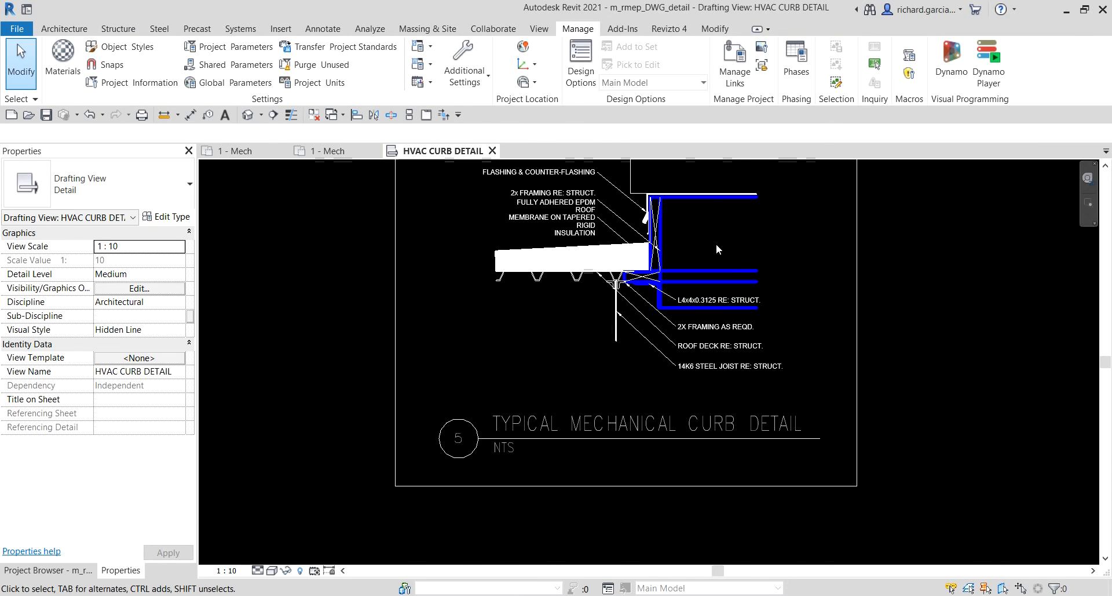
middle_drag(809, 391, 794, 331)
scroll(521, 345, up, 3)
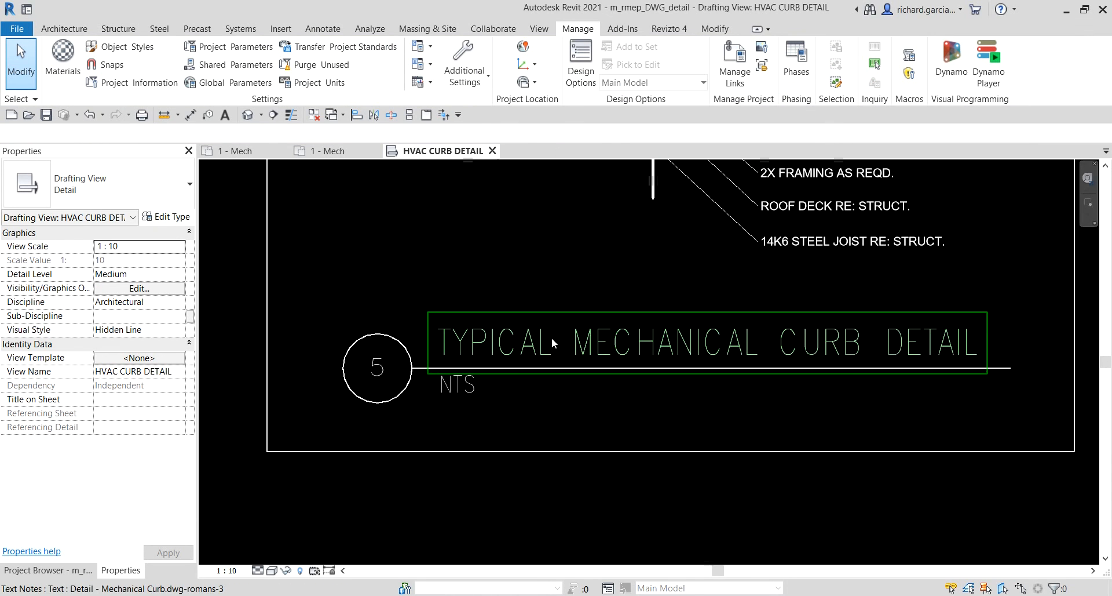
click(552, 340)
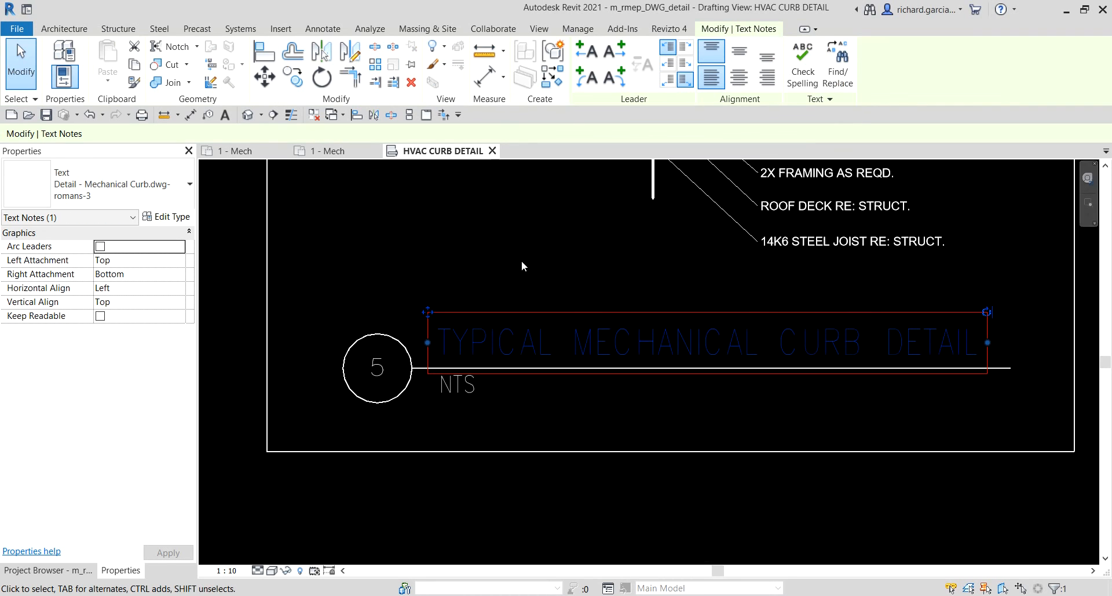
ctrl+click(377, 367)
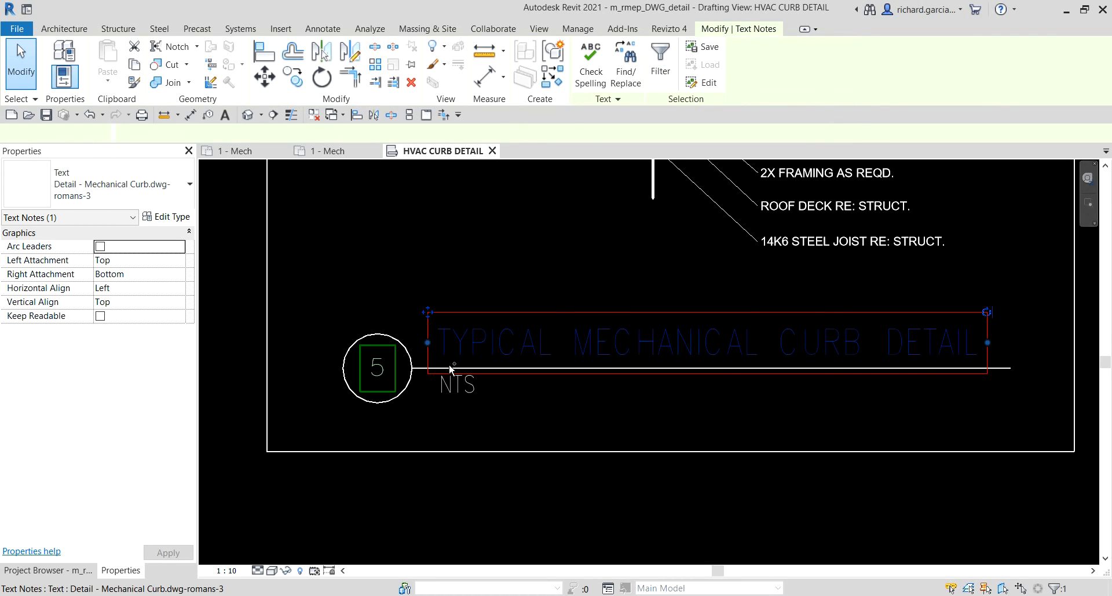
ctrl+click(473, 391)
click(139, 200)
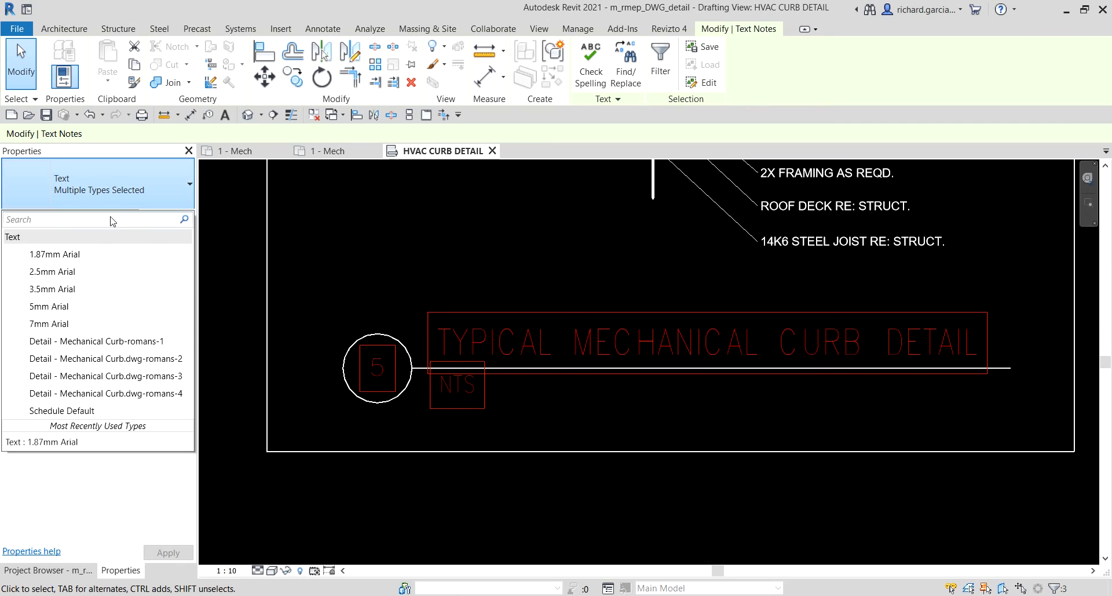
key(ctrl)
key(ctrl)
key(ctrl)
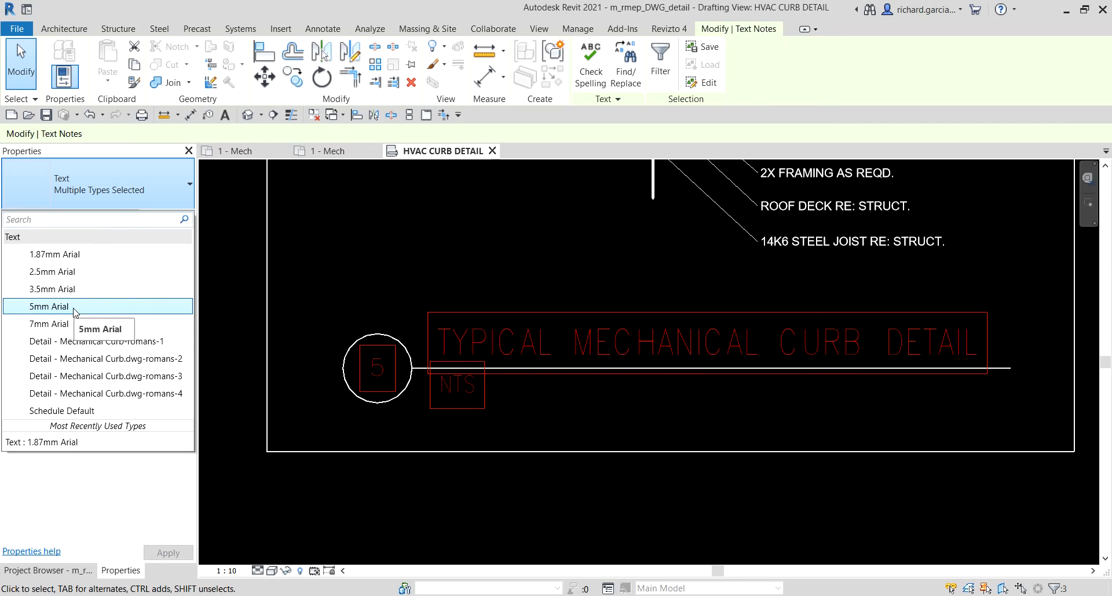
click(74, 309)
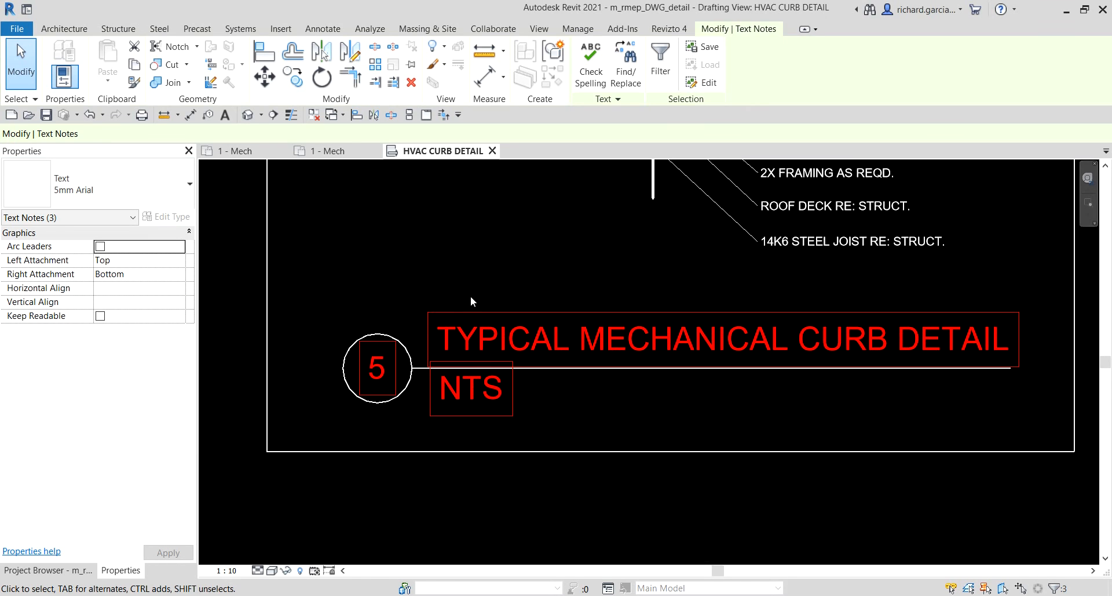
click(522, 231)
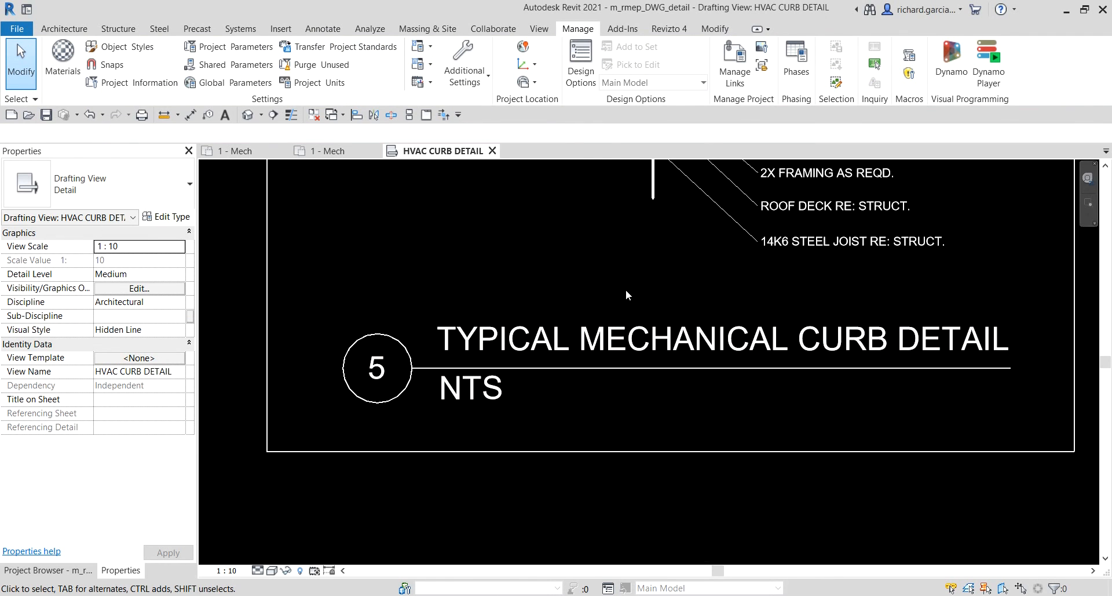
Change the solid filled region above the roof deck to the Rigid Insulation filled region type
scroll(630, 289, down, 2)
middle_drag(596, 323, 589, 453)
scroll(523, 298, up, 6)
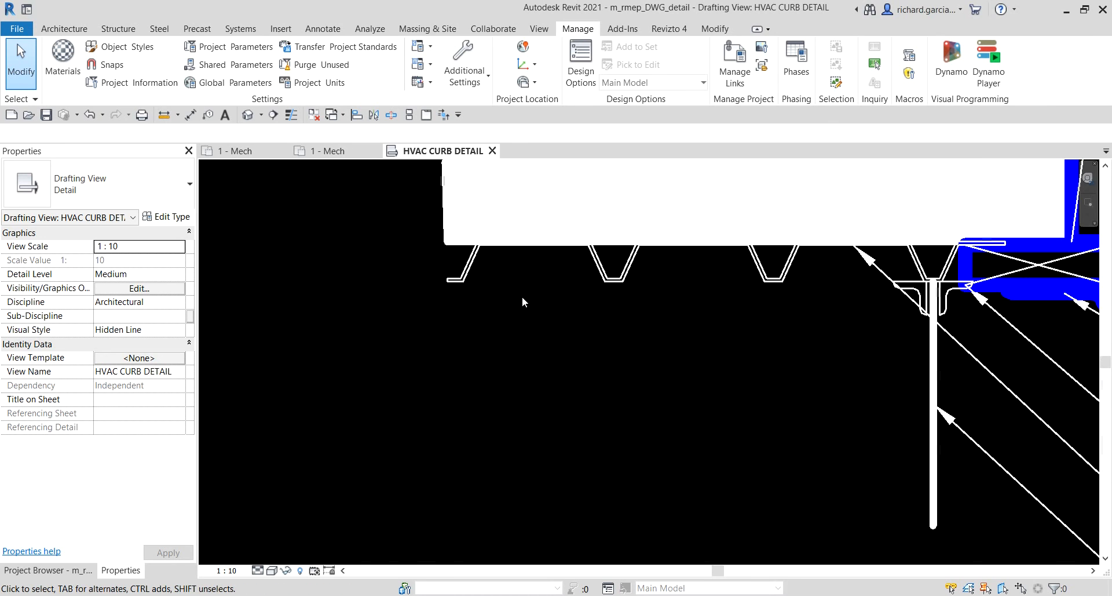
middle_drag(534, 224, 459, 348)
scroll(459, 348, up, 1)
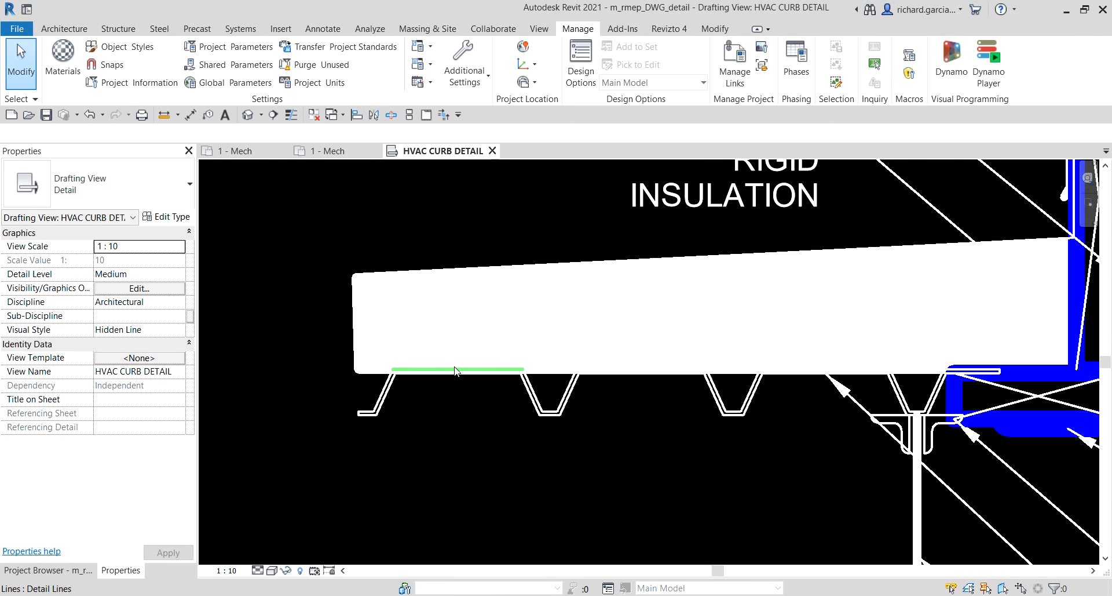
click(429, 306)
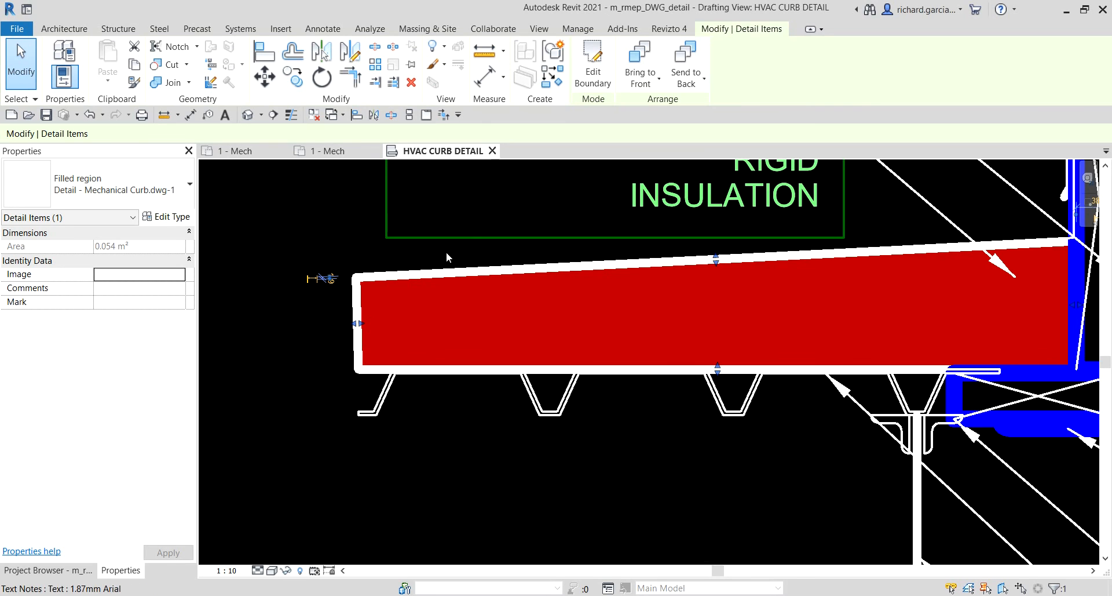
click(549, 464)
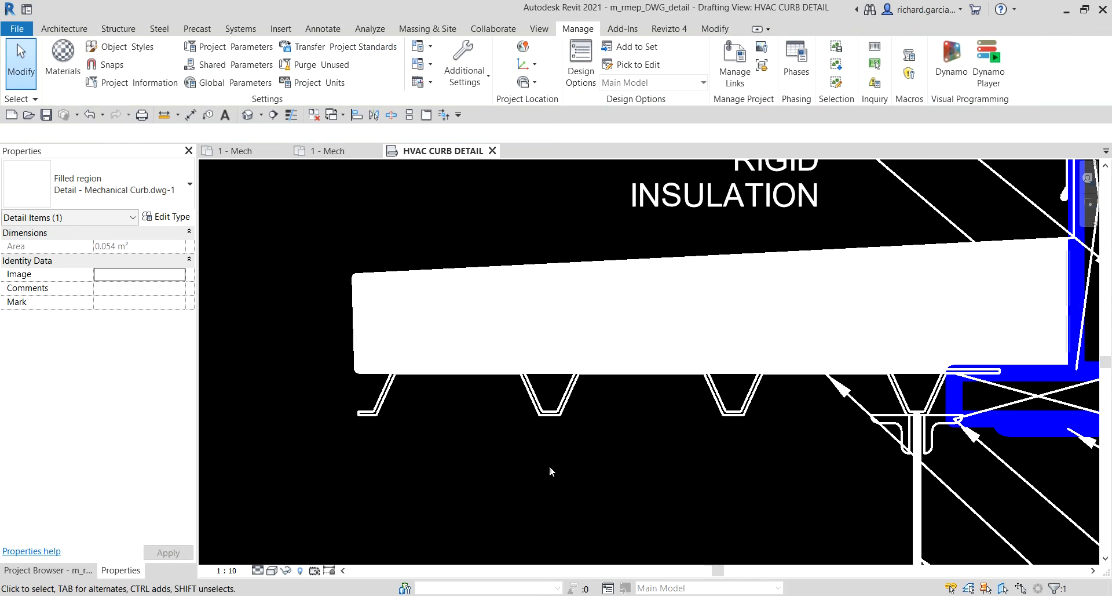
click(454, 324)
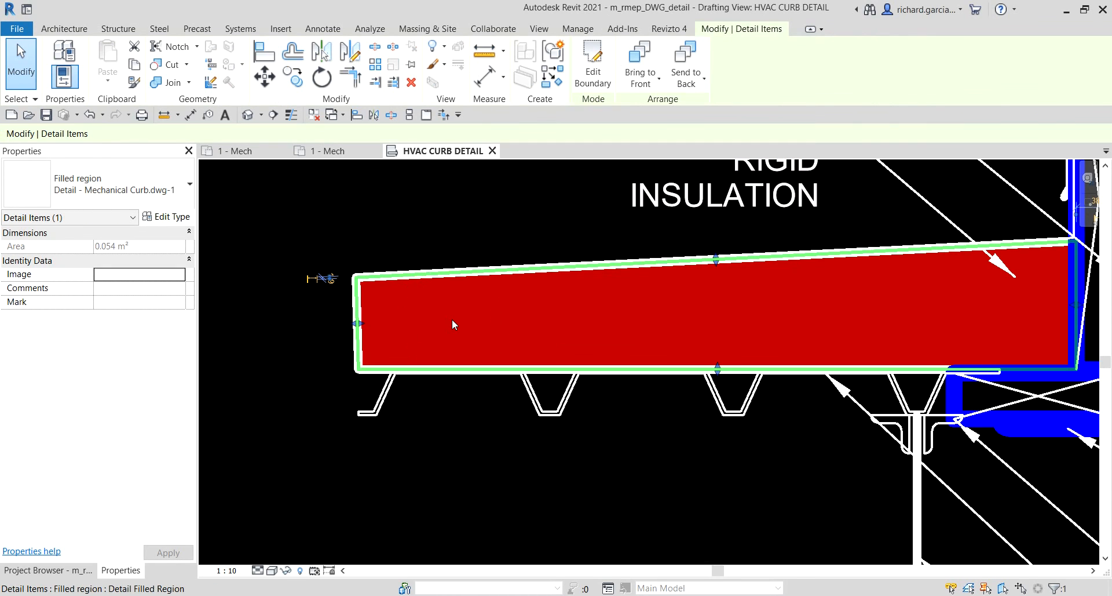
click(454, 324)
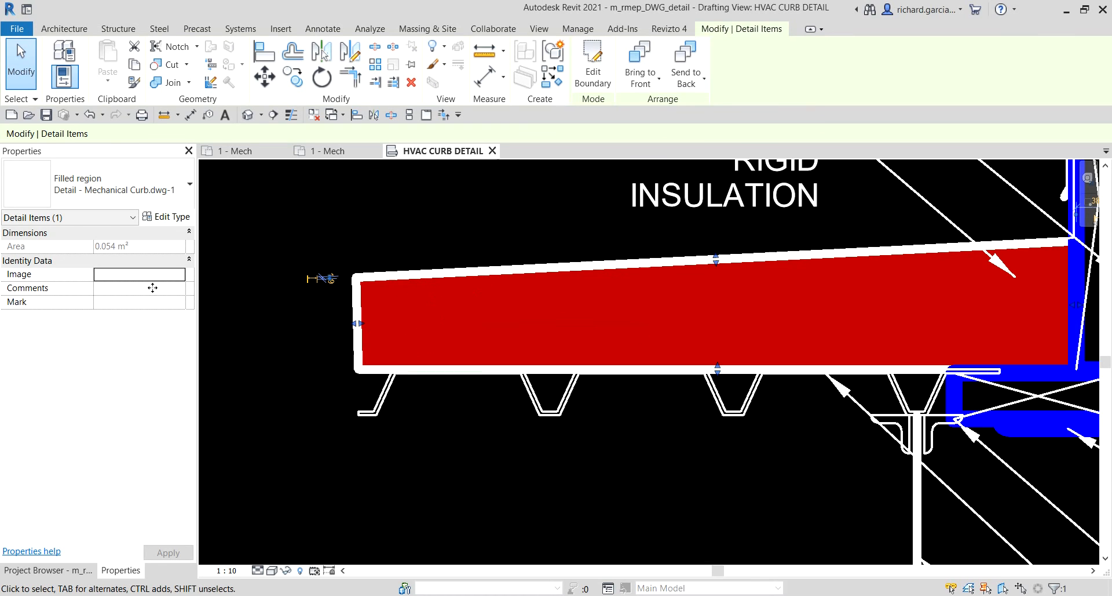
click(138, 190)
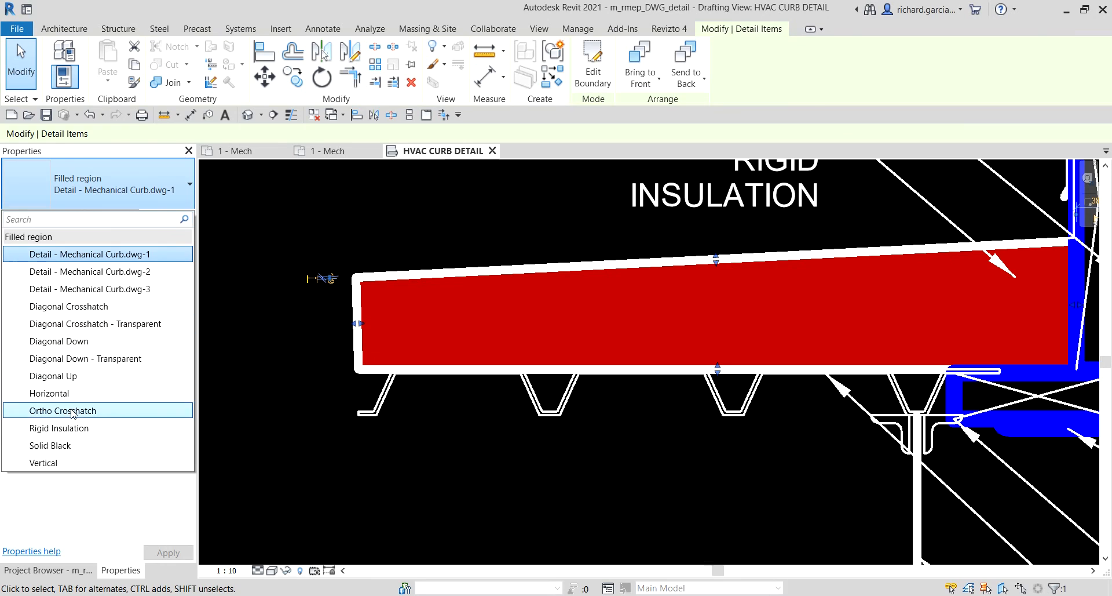
click(71, 434)
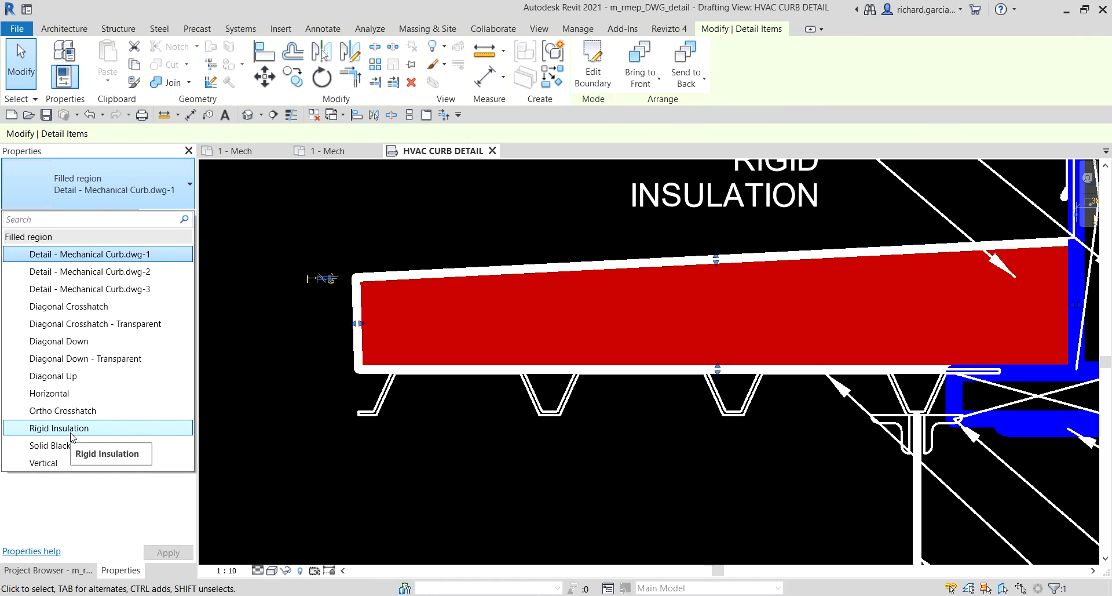
key(ctrl)
click(71, 433)
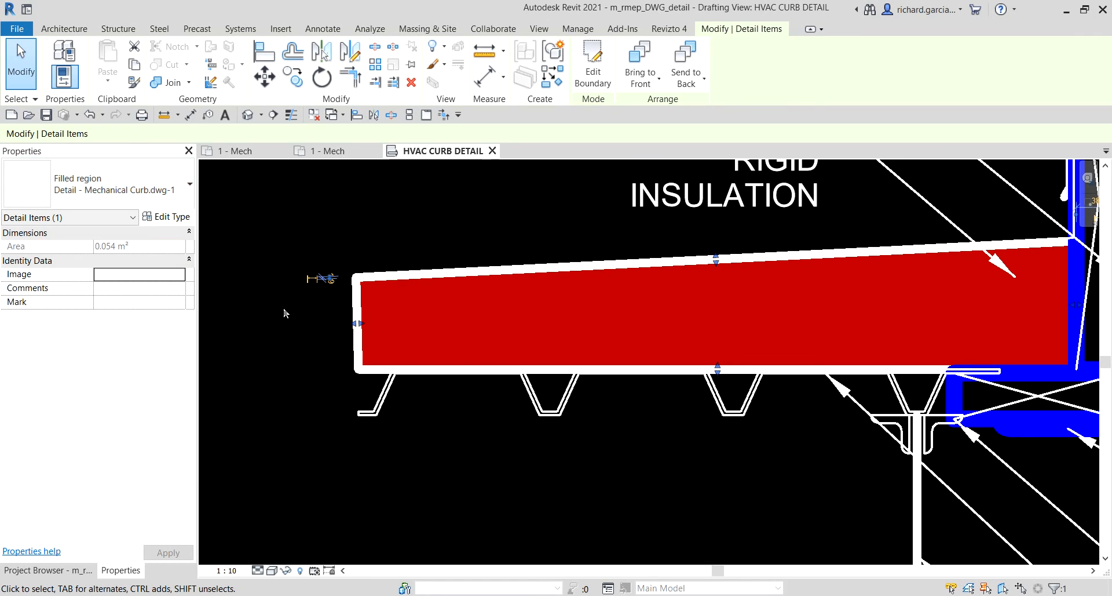
click(492, 471)
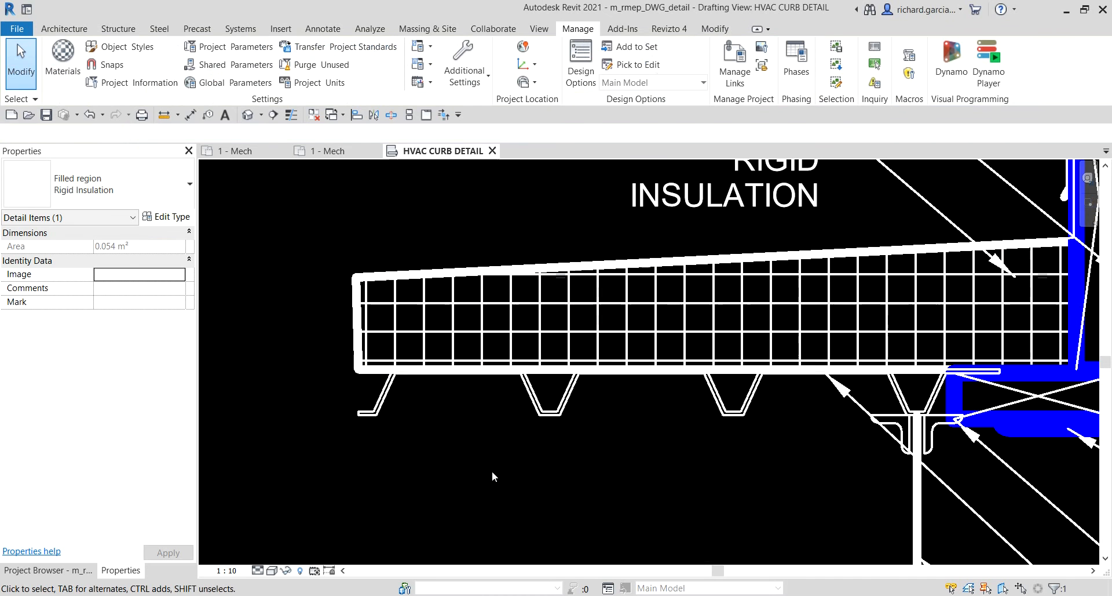
Review the whole mechanical curb detail, including its fill, line styles and notes, with the drawing fitted to the view
scroll(417, 286, down, 4)
scroll(961, 295, down, 2)
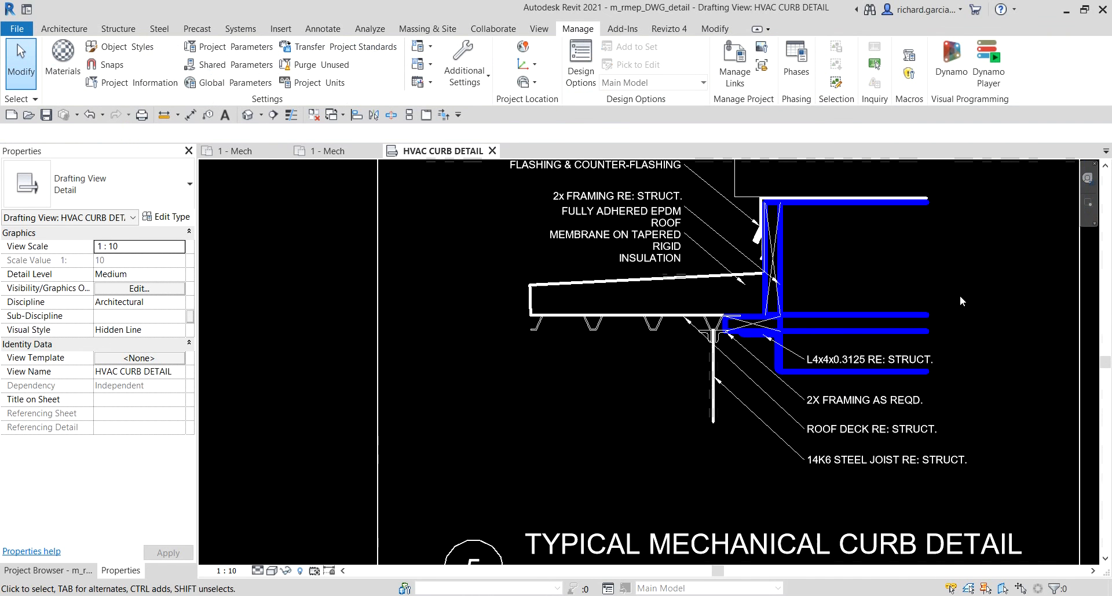
middle_drag(967, 290, 774, 333)
scroll(767, 317, down, 2)
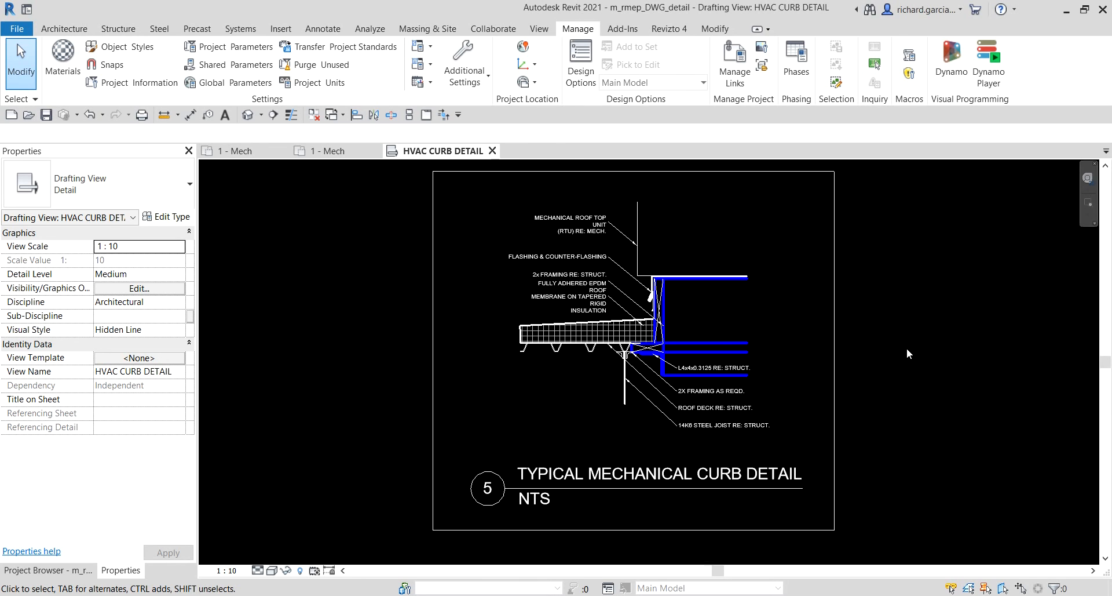
right_click(795, 317)
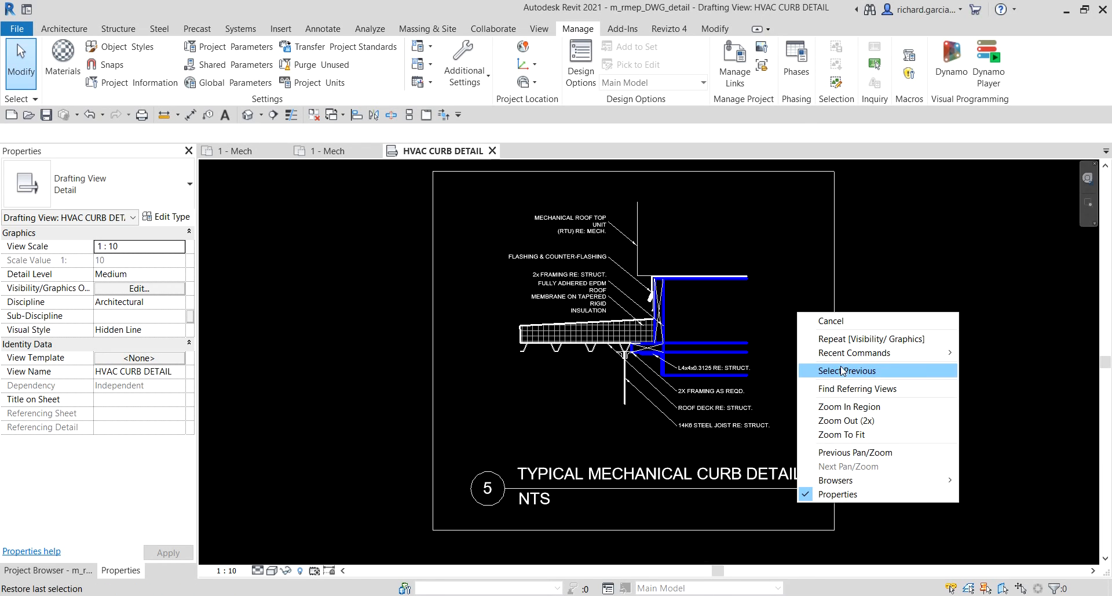
click(1039, 378)
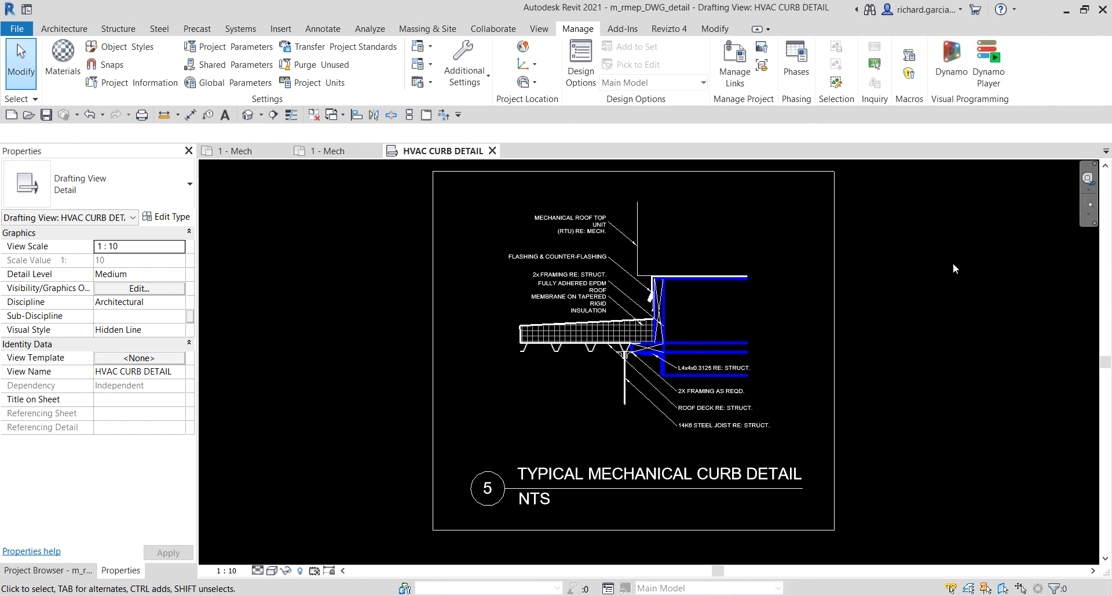
middle_click(909, 256)
middle_click(908, 256)
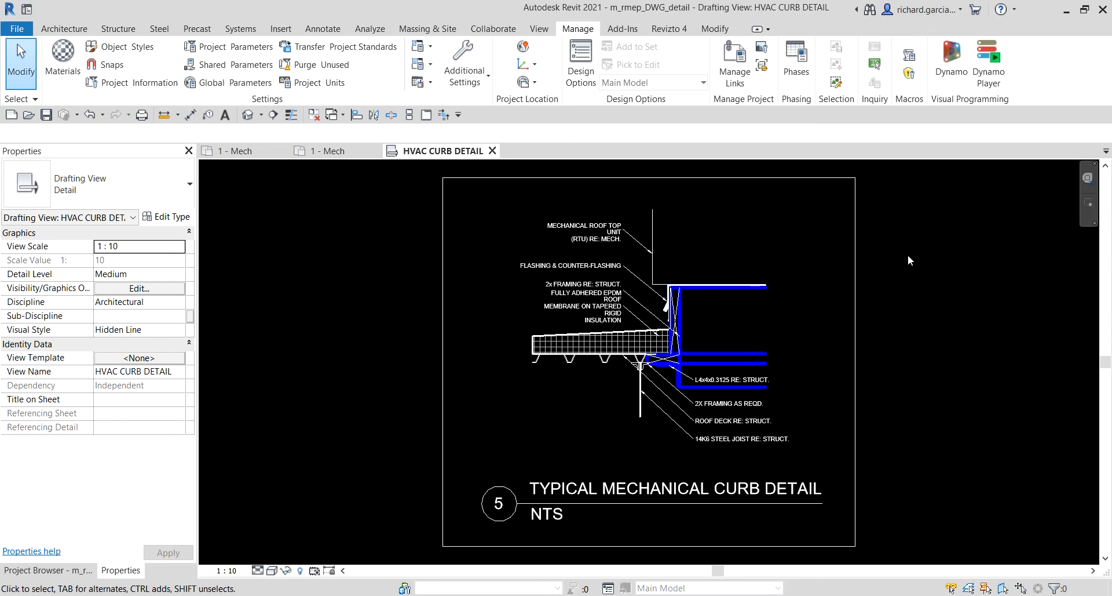